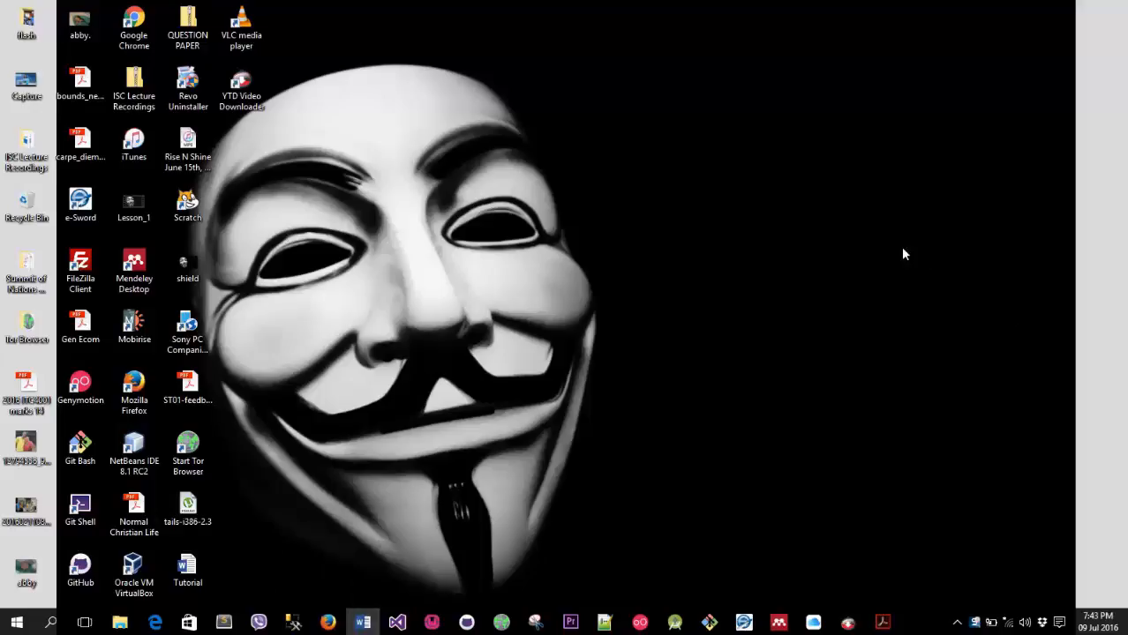
Launch Word and maximize its window on the screen
{"action": "left_click", "coordinate": [16, 622]}
{"action": "left_click", "coordinate": [62, 304]}
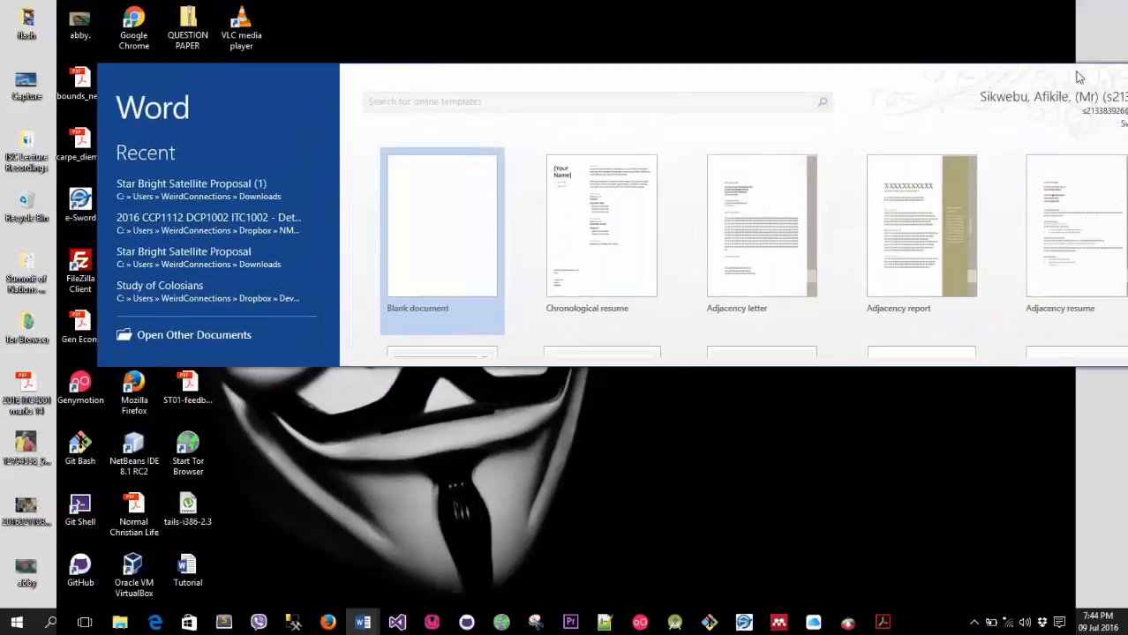
{"action": "left_click_drag", "start_coordinate": [999, 78], "coordinate": [843, 77]}
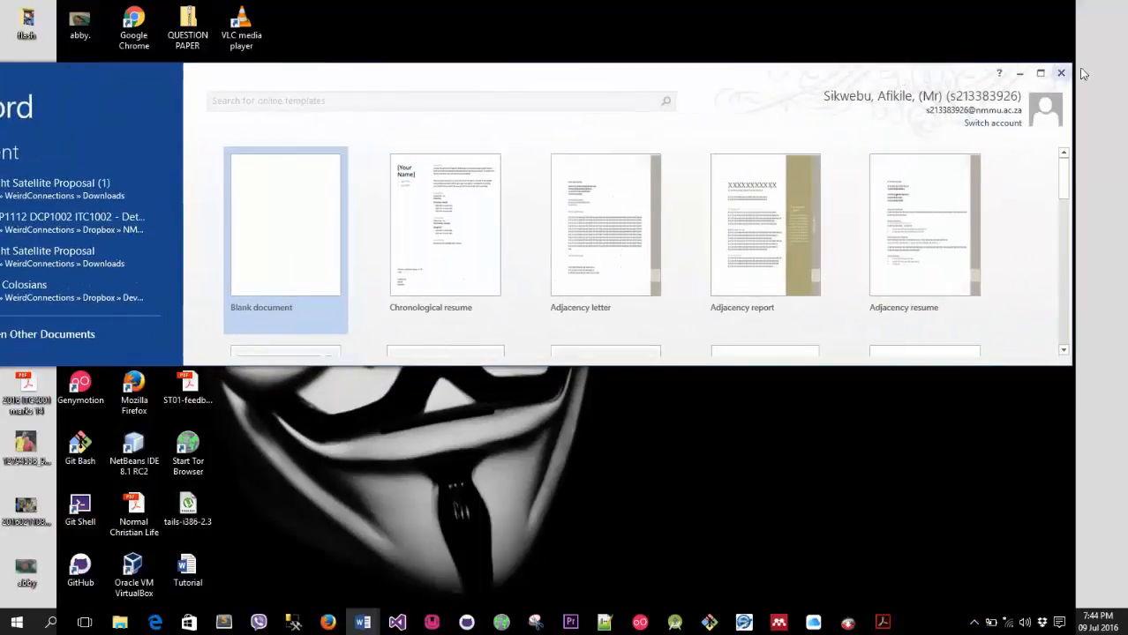
{"action": "left_click", "coordinate": [1042, 76]}
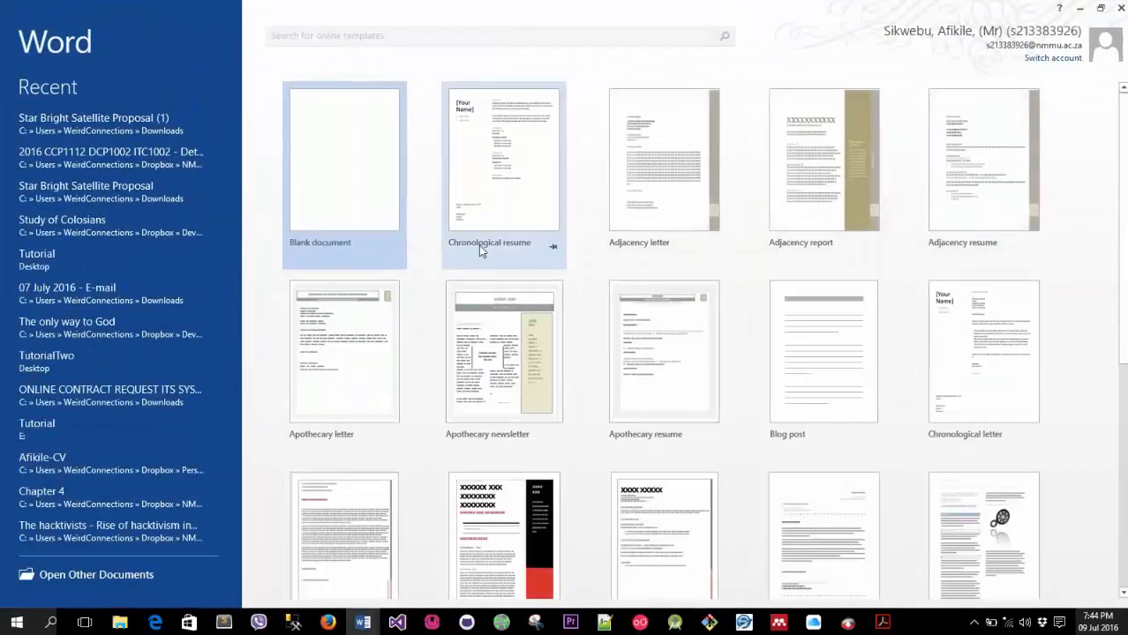
Open the document Star Bright Satellite Proposal (1) from the computer's Downloads folder
{"action": "left_click", "coordinate": [74, 579]}
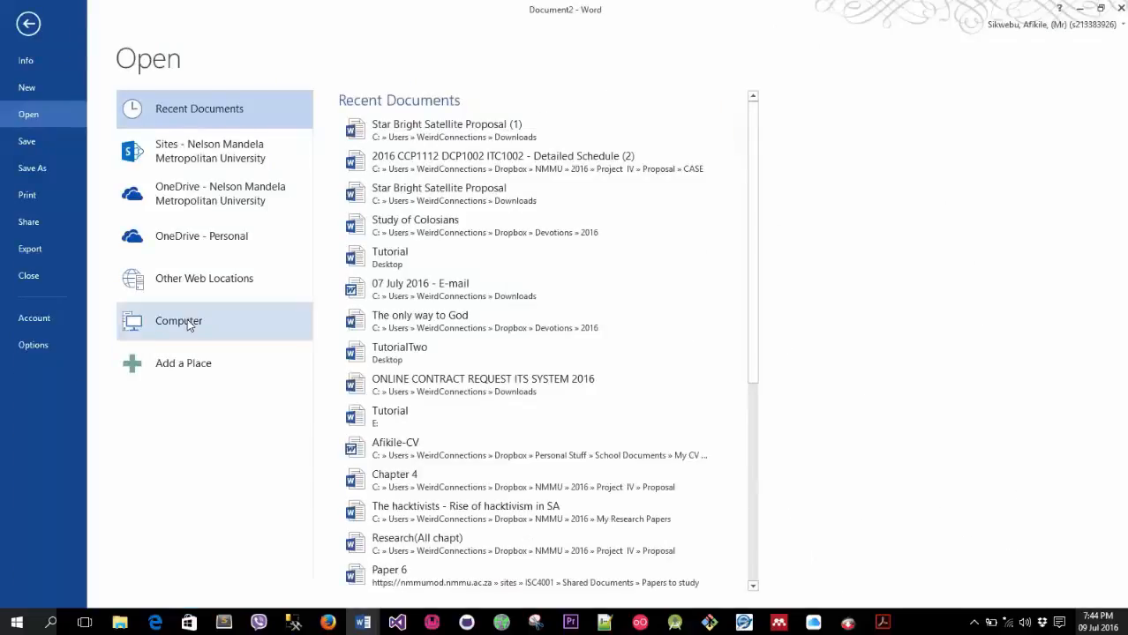
{"action": "left_click", "coordinate": [188, 326]}
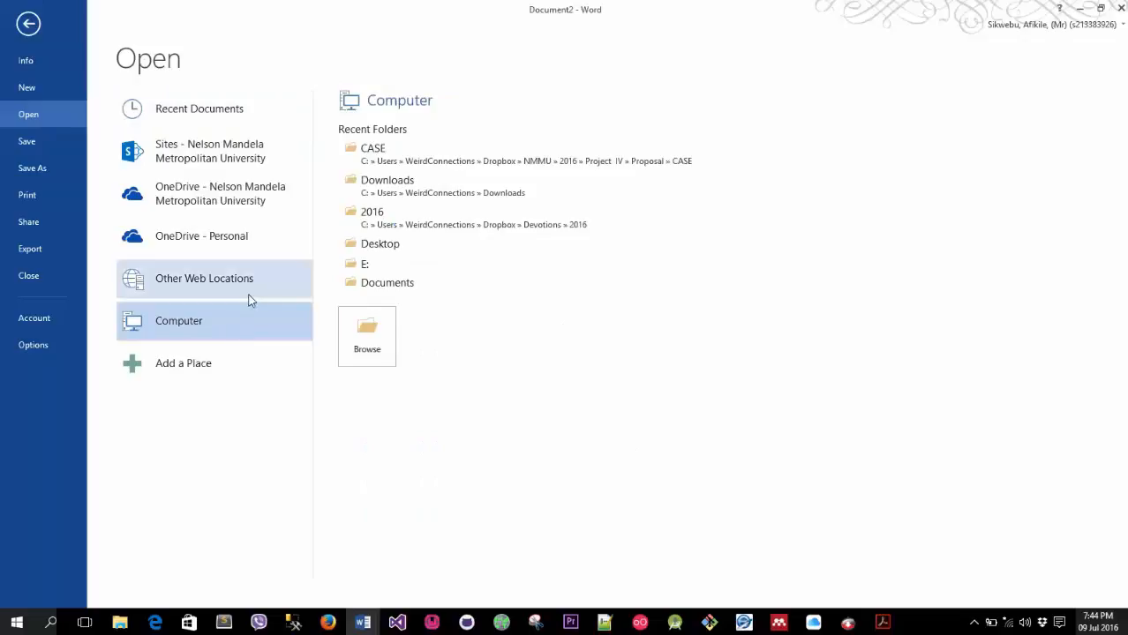
{"action": "left_click", "coordinate": [357, 335]}
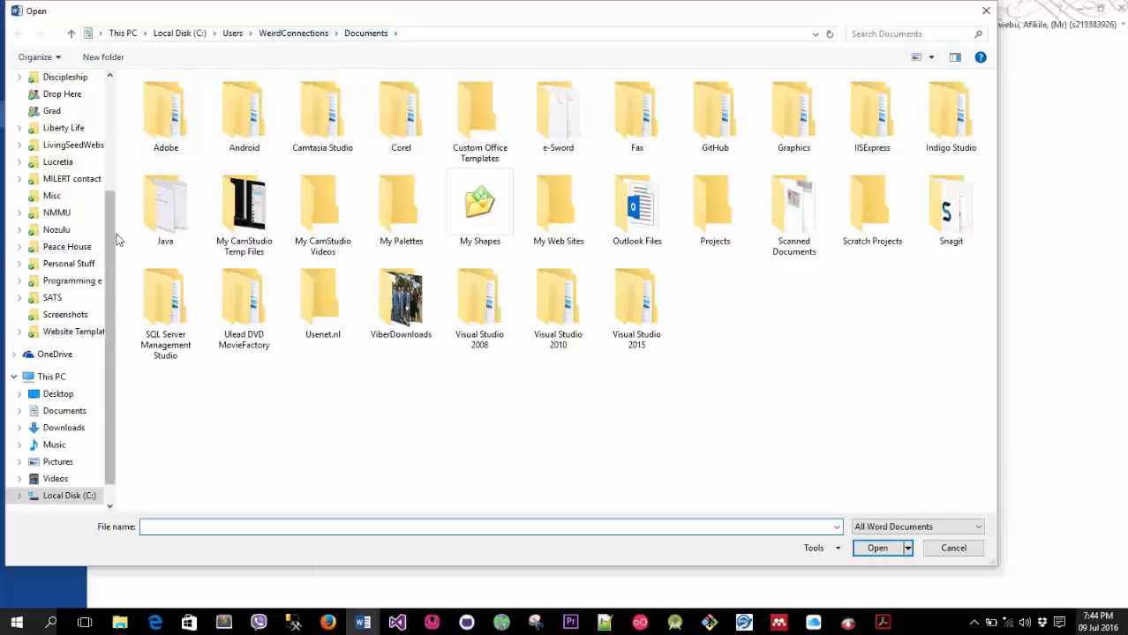
{"action": "scroll", "coordinate": [111, 124], "scroll_direction": "up", "scroll_amount": 4}
{"action": "left_click_drag", "start_coordinate": [110, 119], "coordinate": [120, 216]}
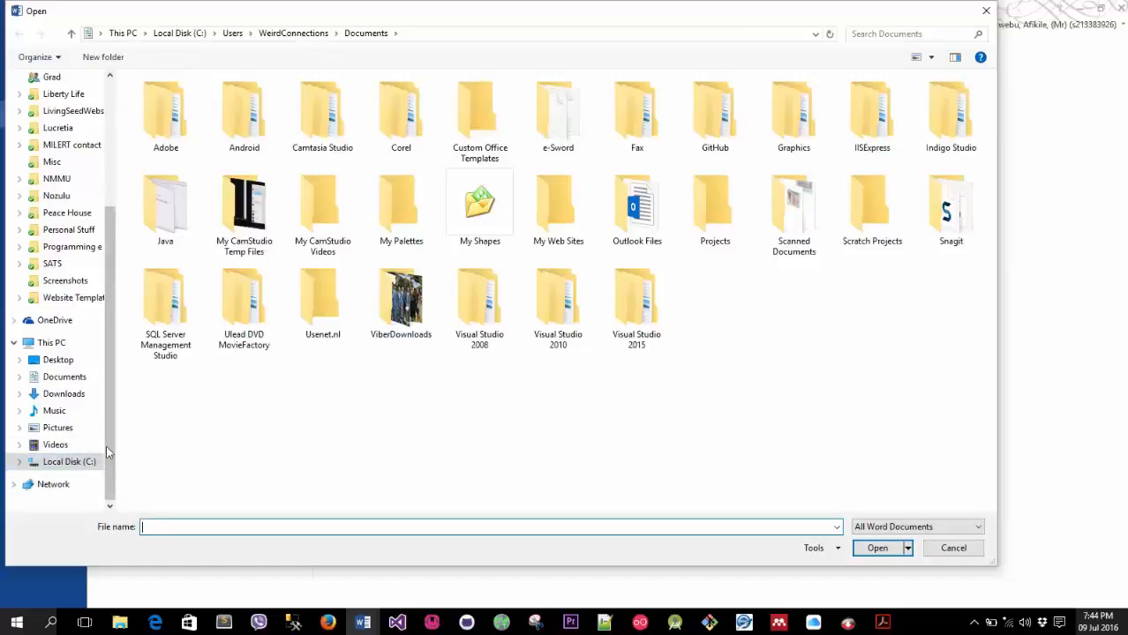
{"action": "left_click", "coordinate": [62, 394]}
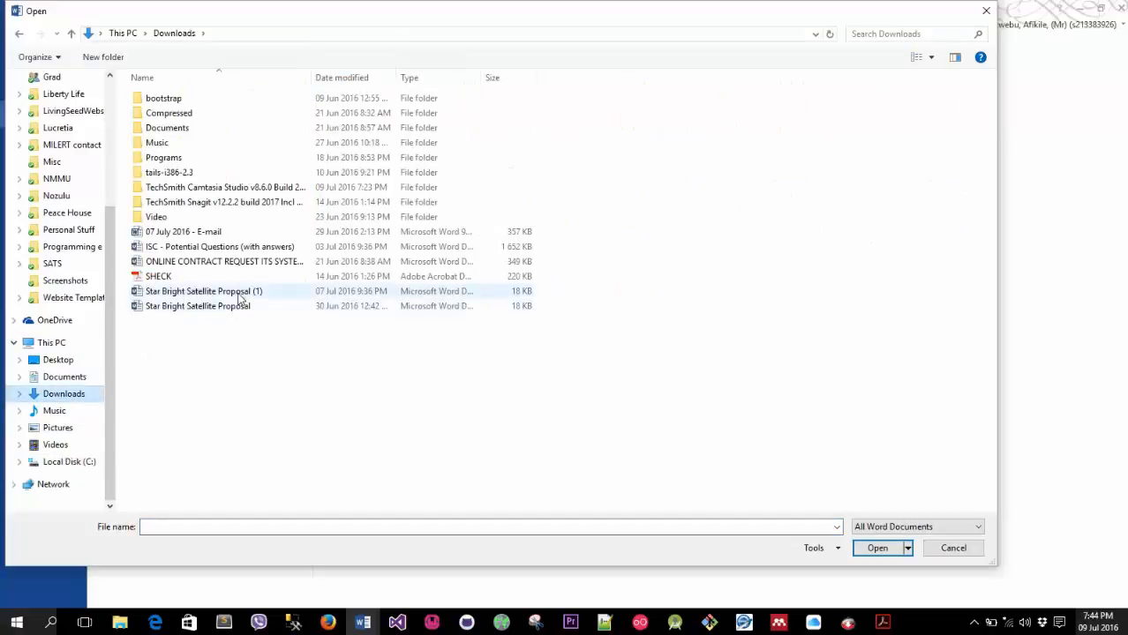
{"action": "left_click", "coordinate": [240, 293]}
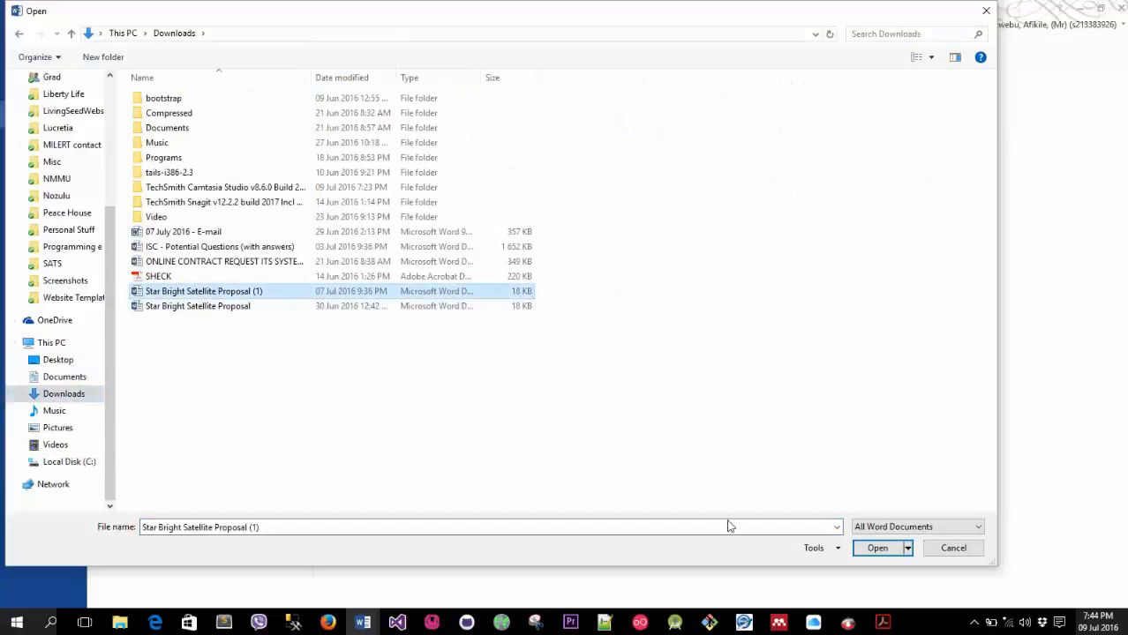
{"action": "left_click", "coordinate": [878, 549]}
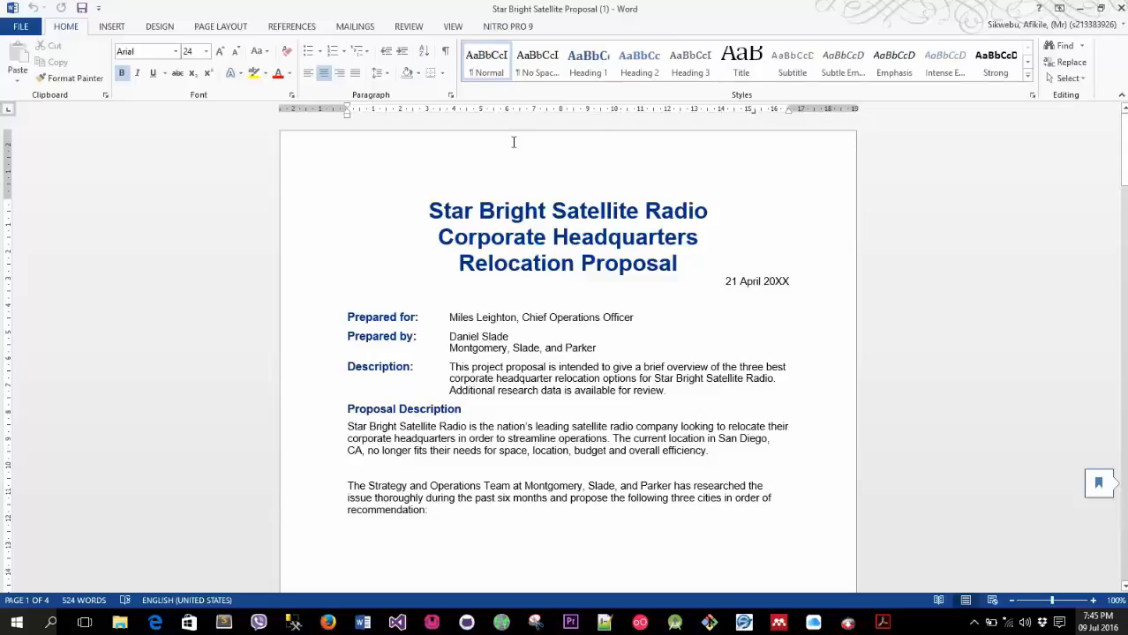
Display the proposal in Read Mode, page back and forth through its screens, and return to Print Layout
{"action": "left_click", "coordinate": [455, 26]}
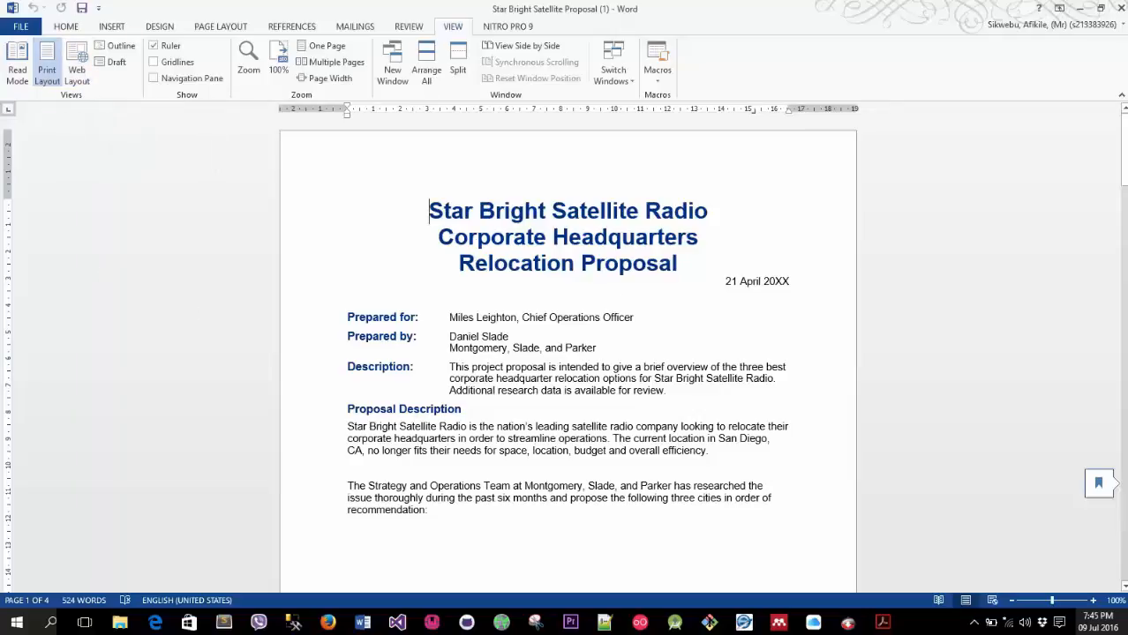
{"action": "key", "text": "alt+Tab"}
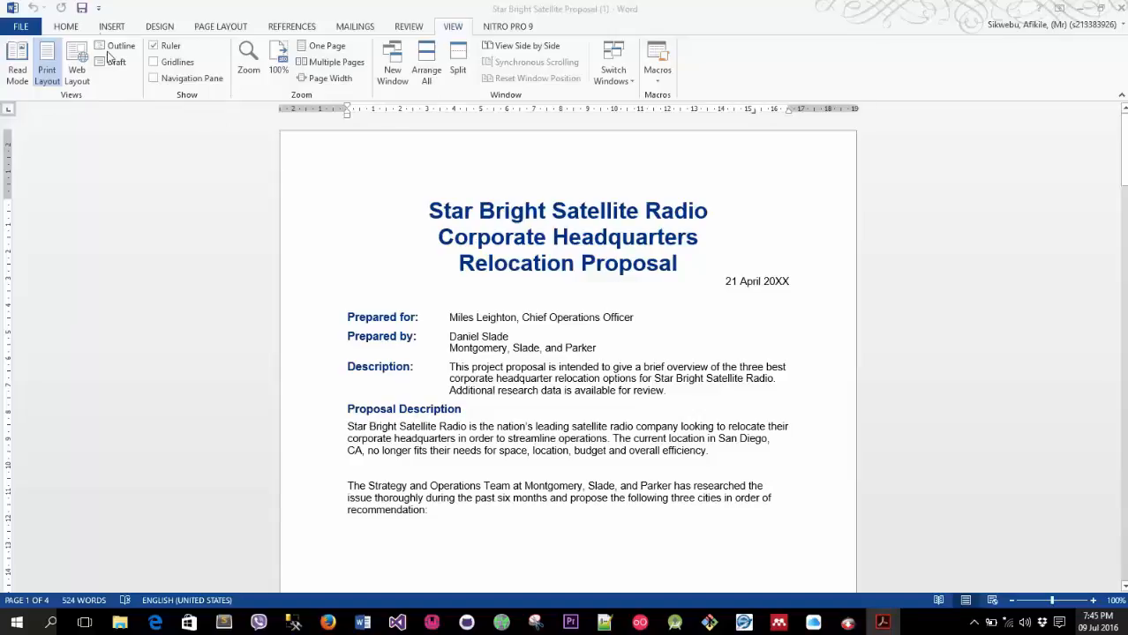
{"action": "key", "text": "alt+Tab"}
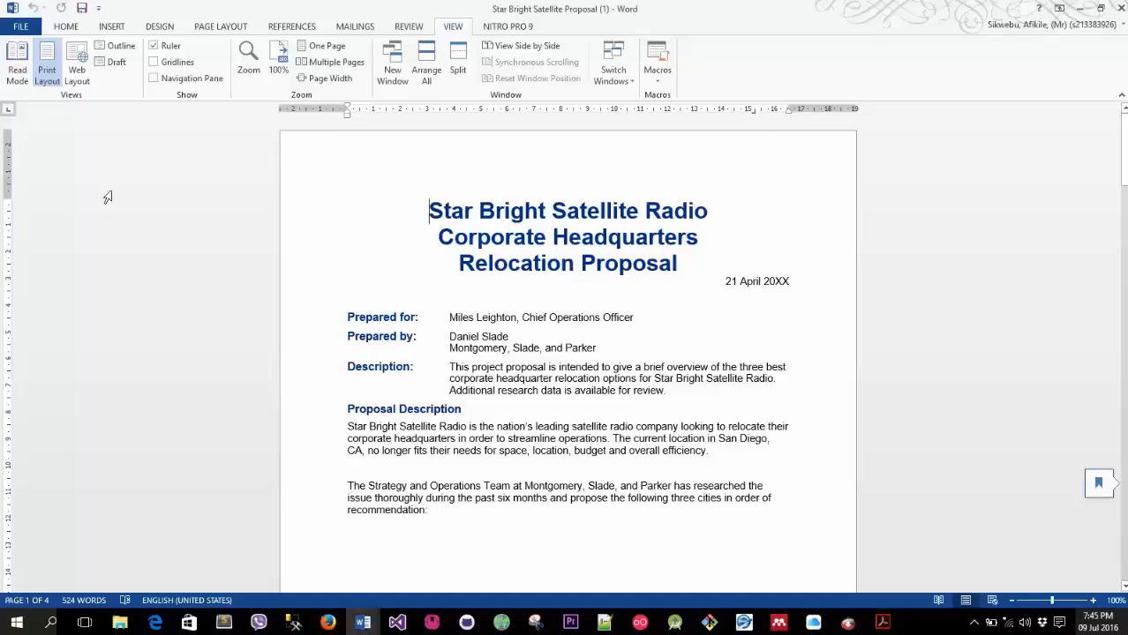
{"action": "left_click", "coordinate": [16, 71]}
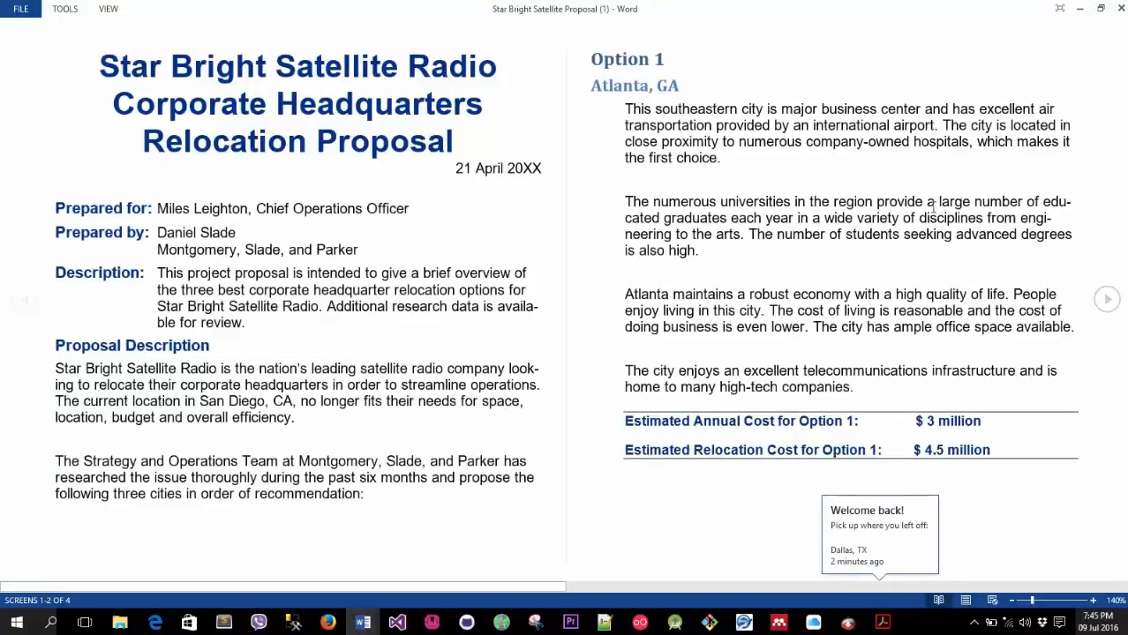
{"action": "left_click", "coordinate": [1107, 299]}
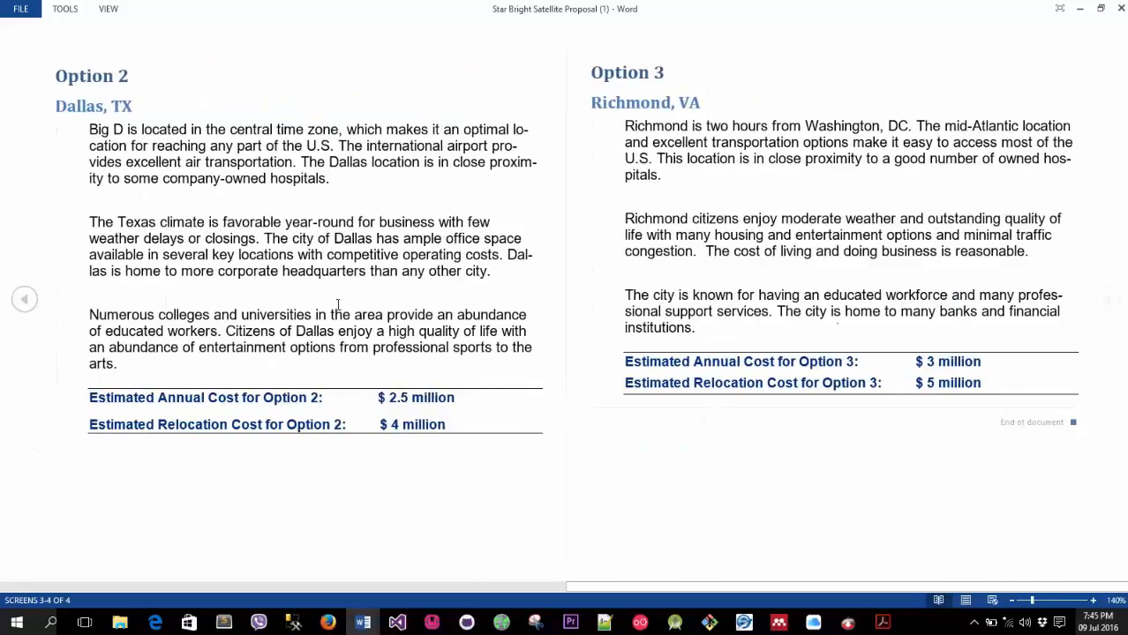
{"action": "left_click", "coordinate": [24, 299]}
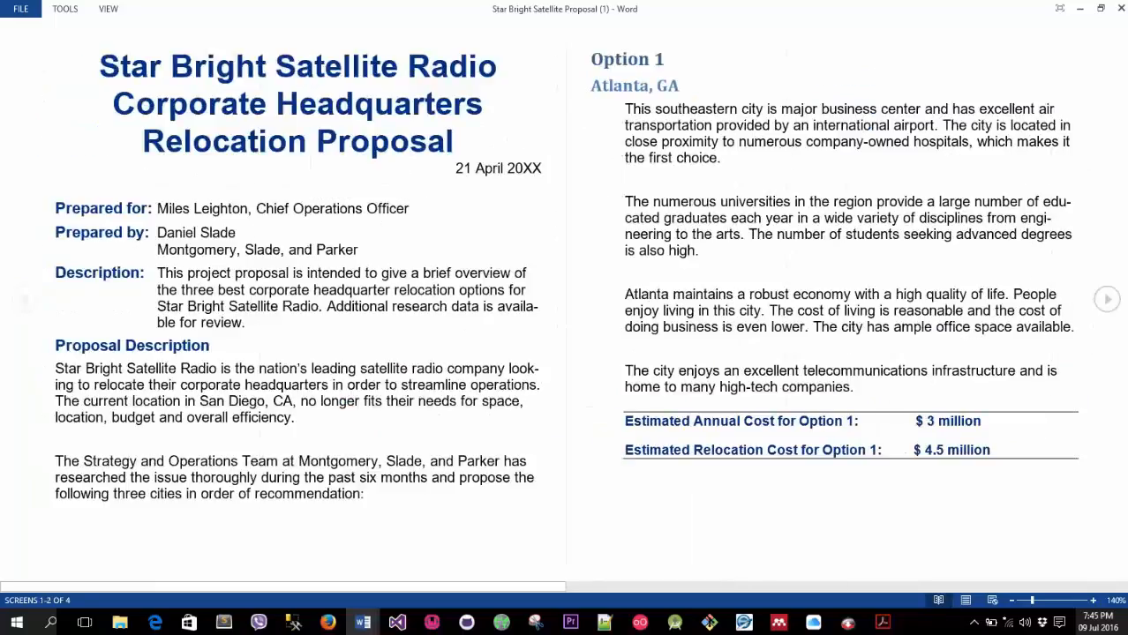
{"action": "left_click", "coordinate": [1107, 299]}
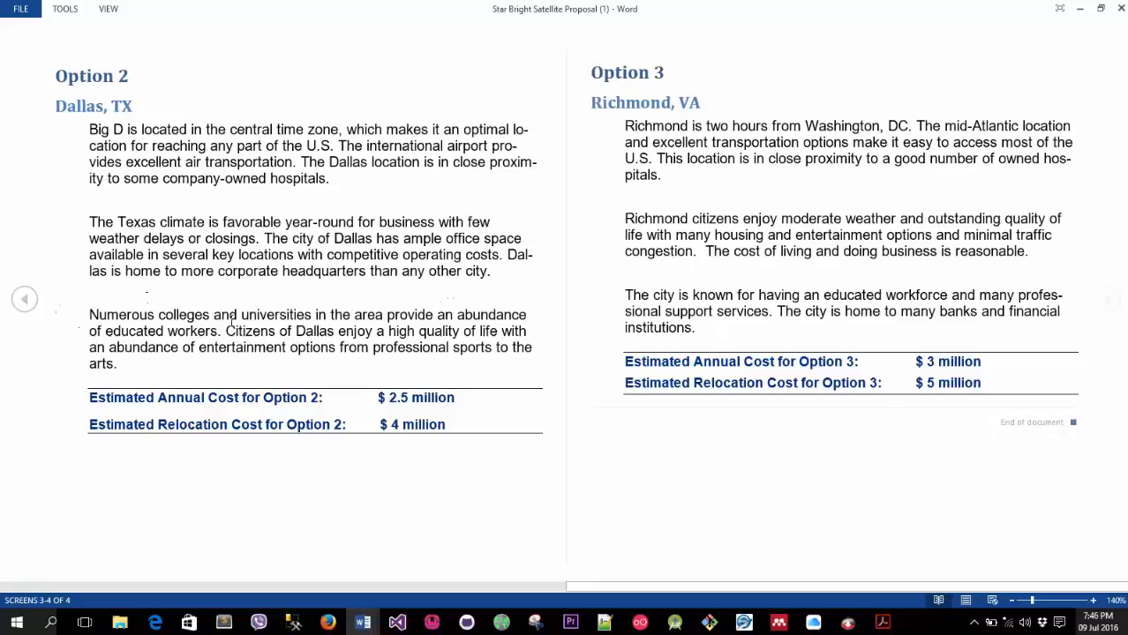
{"action": "left_click", "coordinate": [966, 600]}
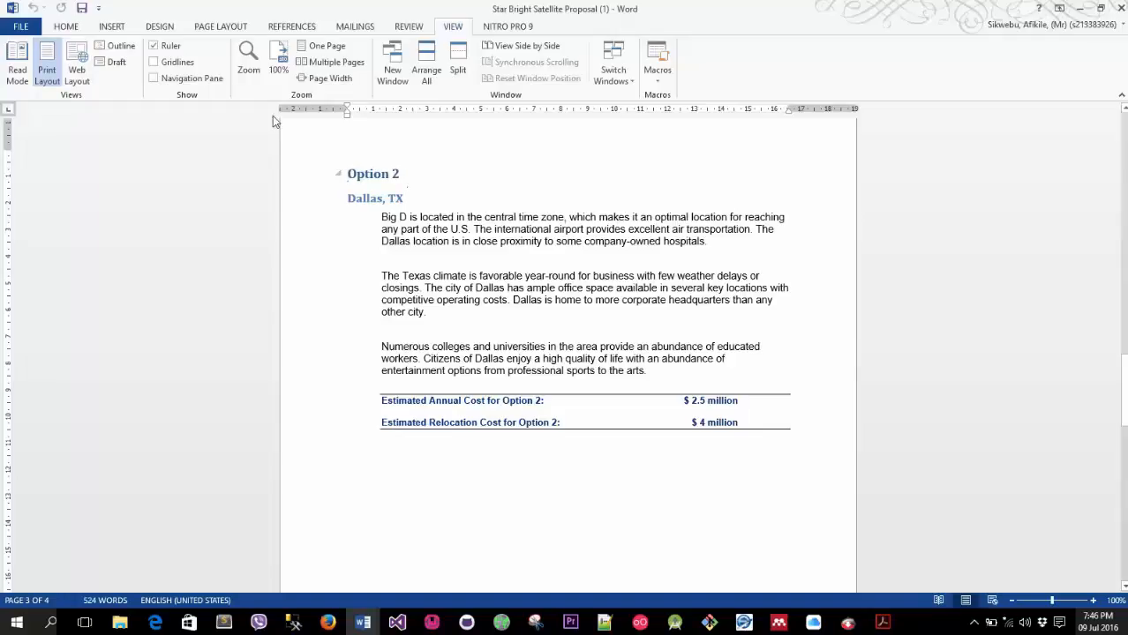
Display the proposal in Web Layout and look through it from the title to Option 3
{"action": "left_click", "coordinate": [77, 70]}
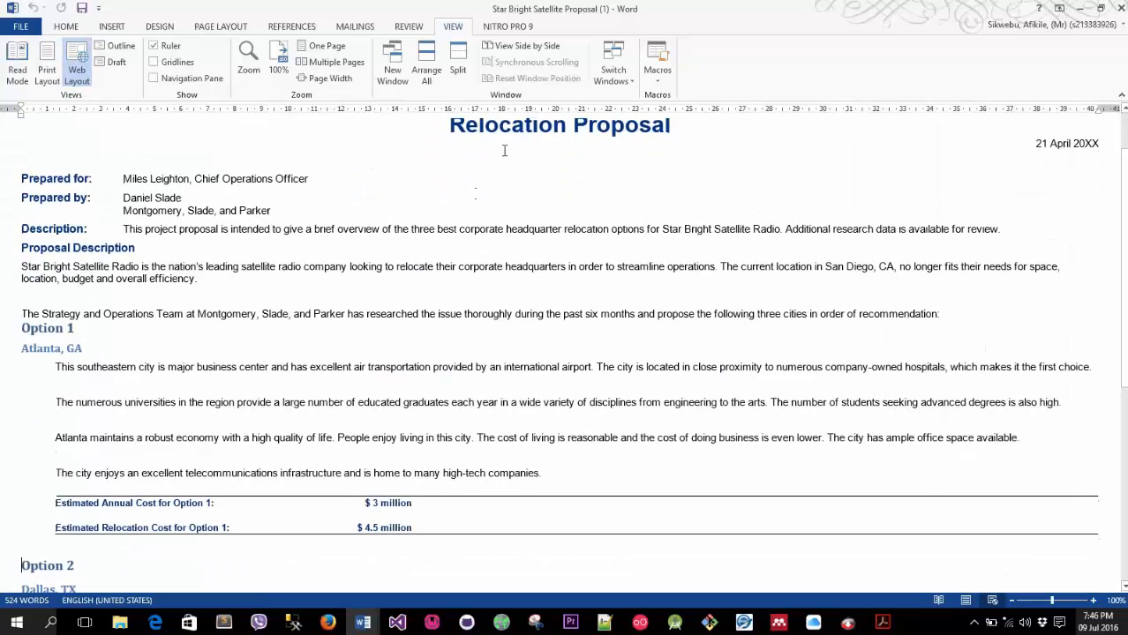
{"action": "scroll", "coordinate": [1024, 185], "scroll_direction": "up", "scroll_amount": 2}
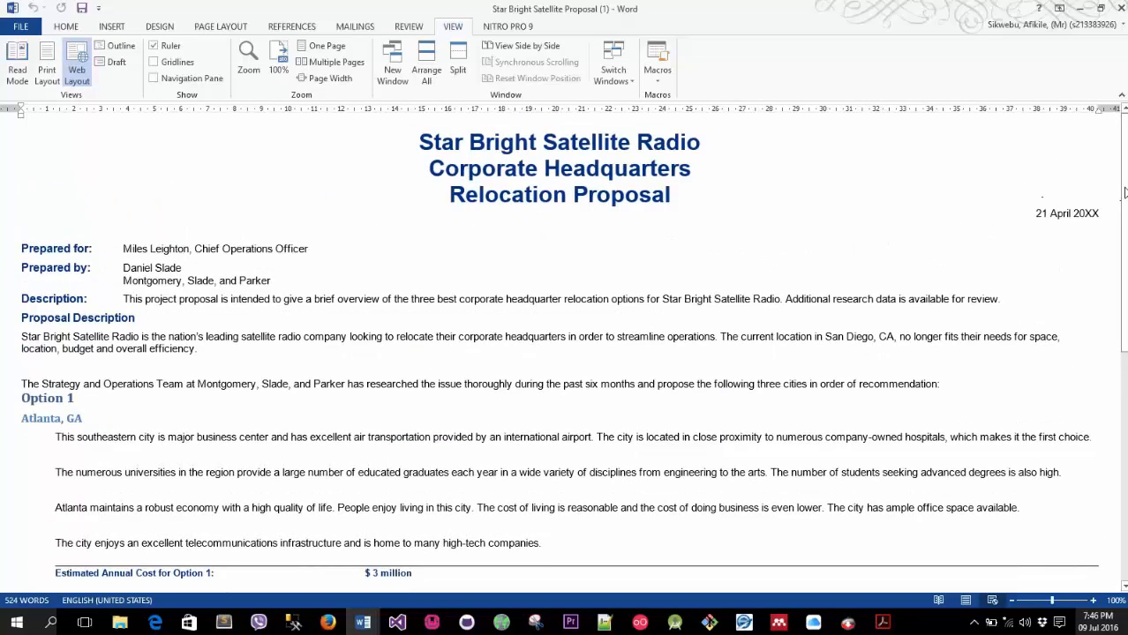
{"action": "scroll", "coordinate": [805, 408], "scroll_direction": "down", "scroll_amount": 12}
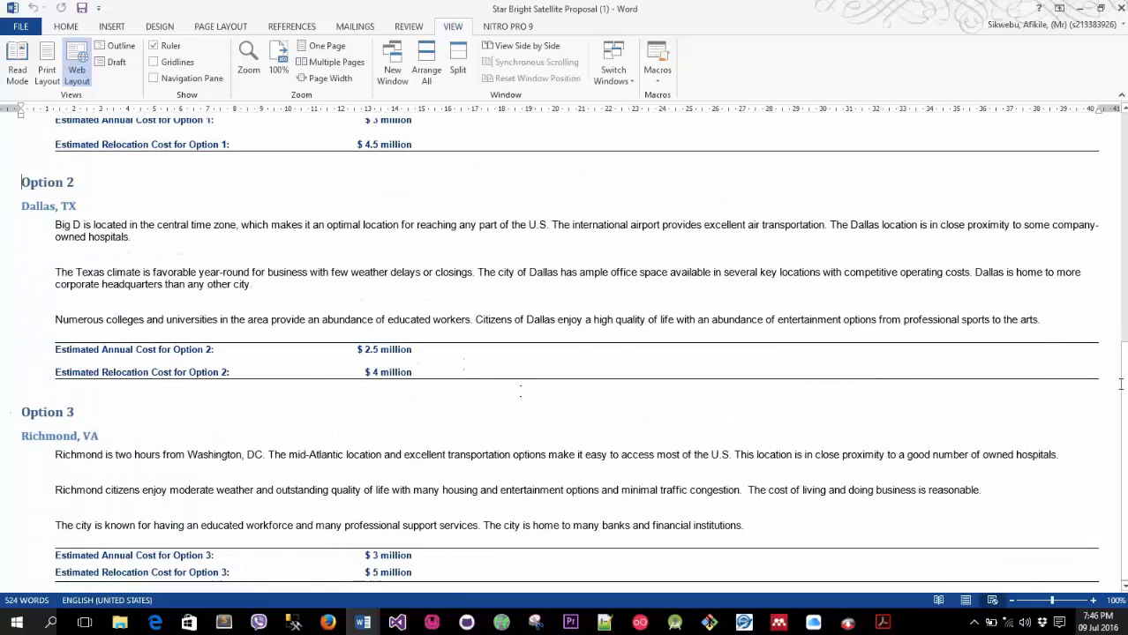
{"action": "scroll", "coordinate": [1120, 384], "scroll_direction": "up", "scroll_amount": 10}
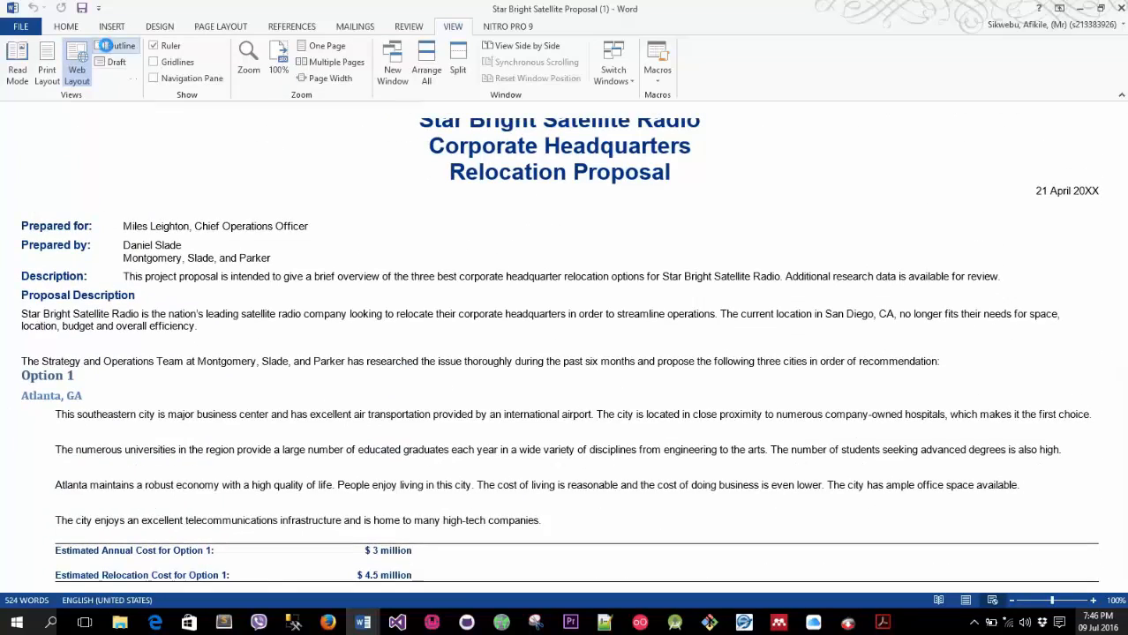
Display the proposal in Outline view, examine its headings and section breaks, and close the outline
{"action": "left_click", "coordinate": [104, 45]}
{"action": "scroll", "coordinate": [496, 363], "scroll_direction": "down", "scroll_amount": 1}
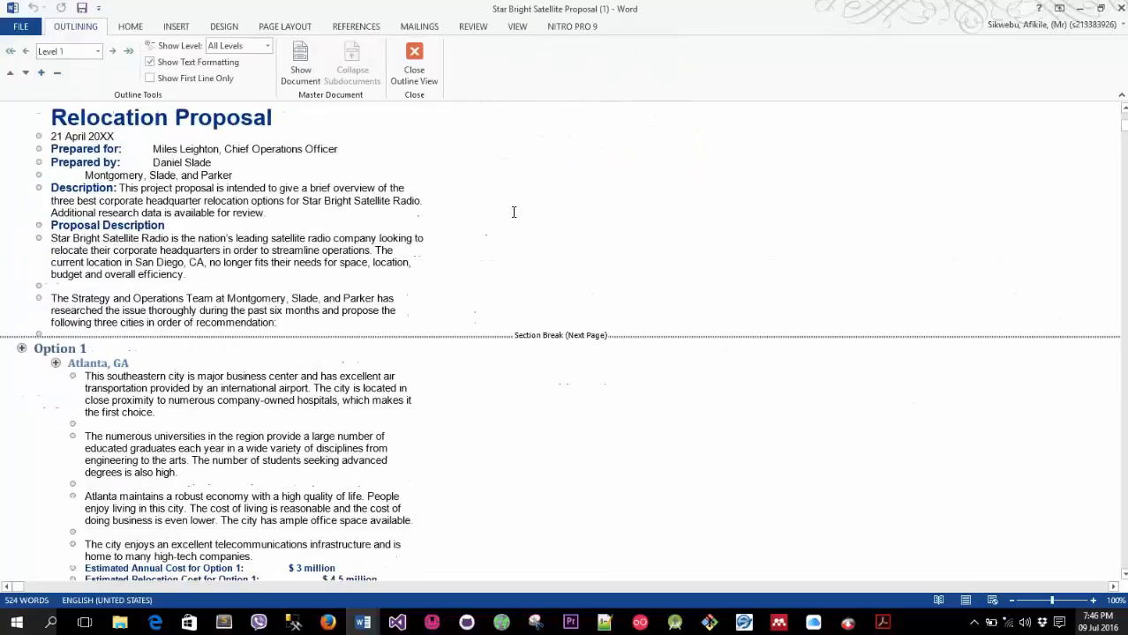
{"action": "scroll", "coordinate": [513, 211], "scroll_direction": "up", "scroll_amount": 1}
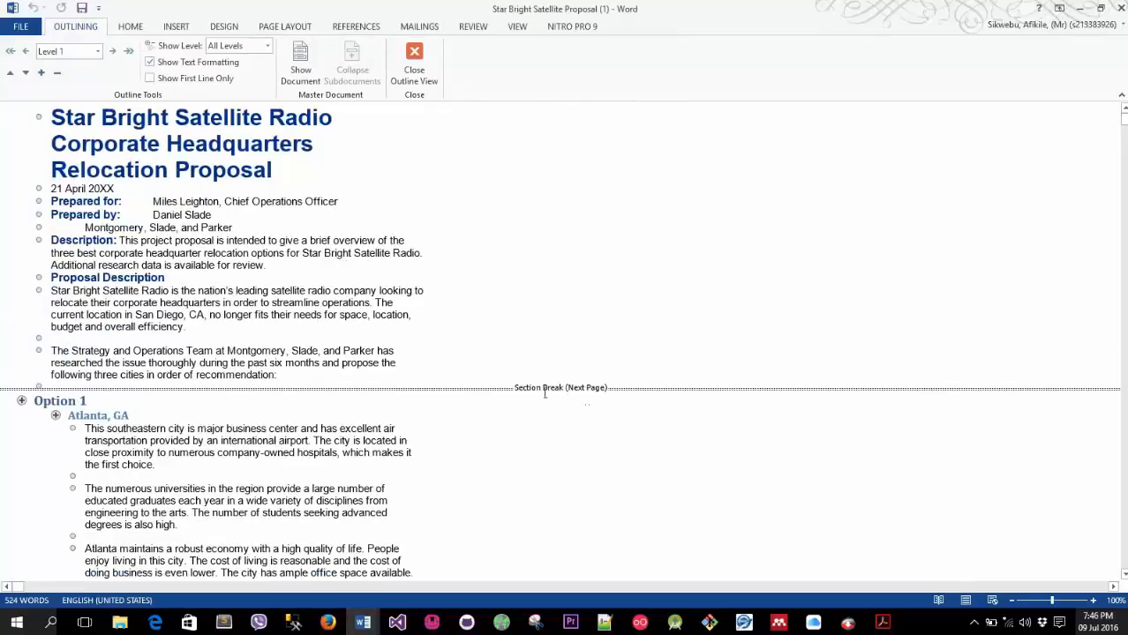
{"action": "scroll", "coordinate": [624, 385], "scroll_direction": "down", "scroll_amount": 3}
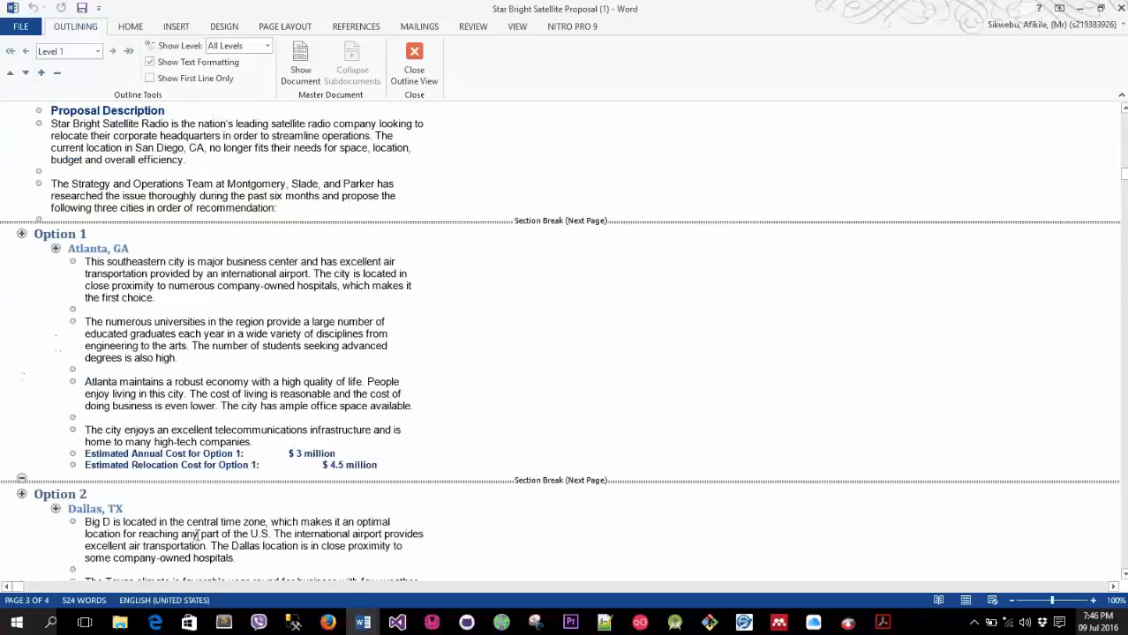
{"action": "scroll", "coordinate": [449, 489], "scroll_direction": "down", "scroll_amount": 1}
{"action": "scroll", "coordinate": [449, 489], "scroll_direction": "down", "scroll_amount": 4}
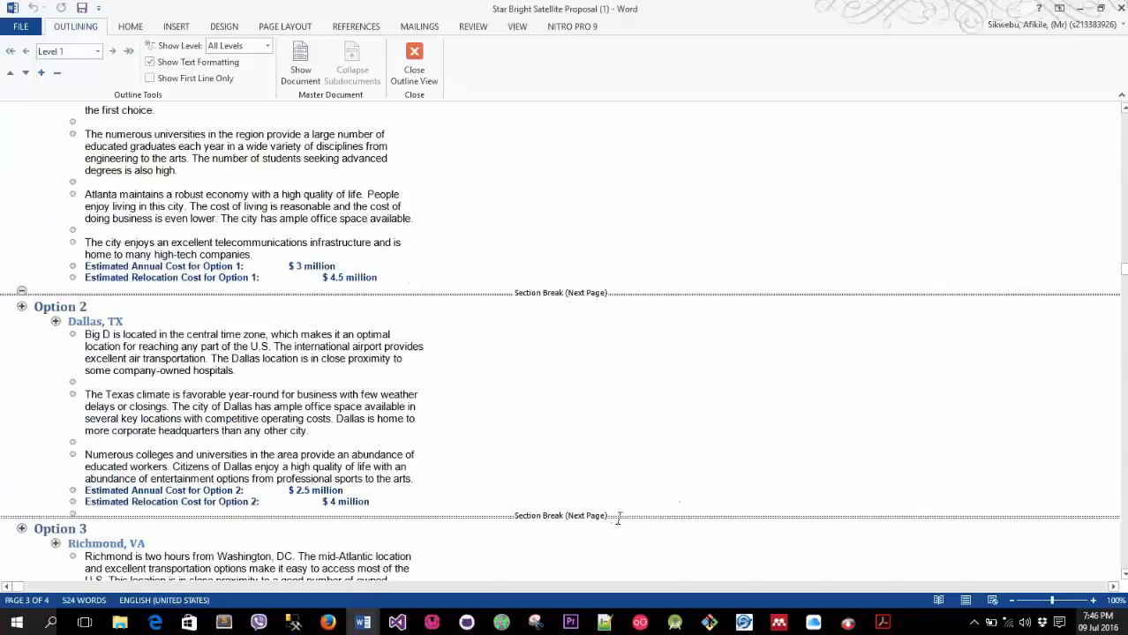
{"action": "scroll", "coordinate": [627, 479], "scroll_direction": "down", "scroll_amount": 1}
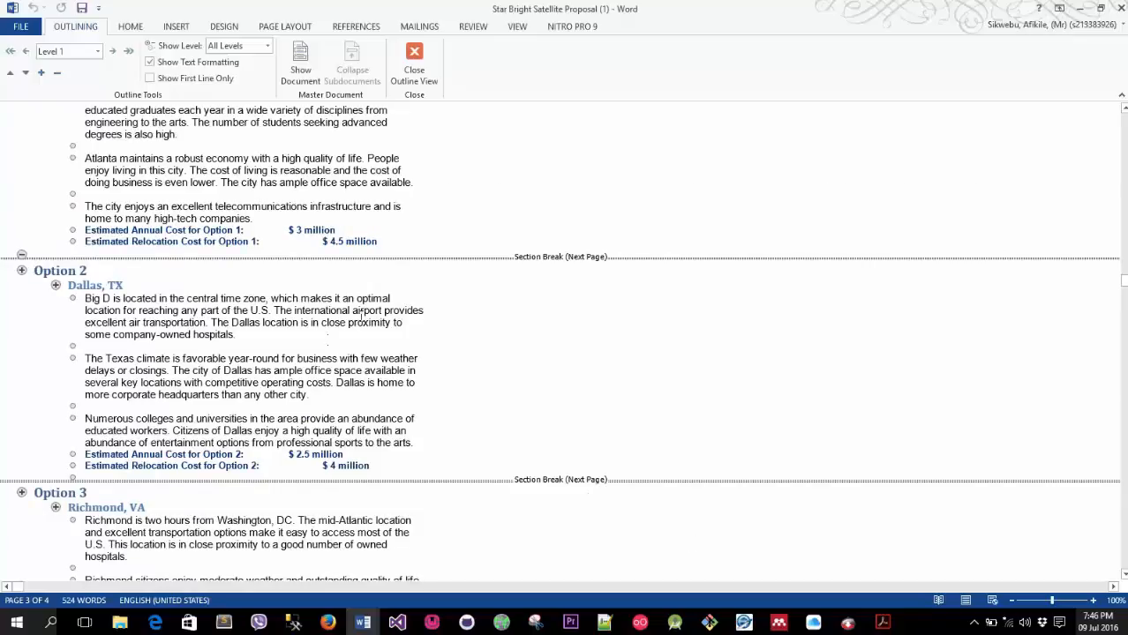
{"action": "scroll", "coordinate": [360, 317], "scroll_direction": "down", "scroll_amount": 8}
{"action": "left_click", "coordinate": [414, 66]}
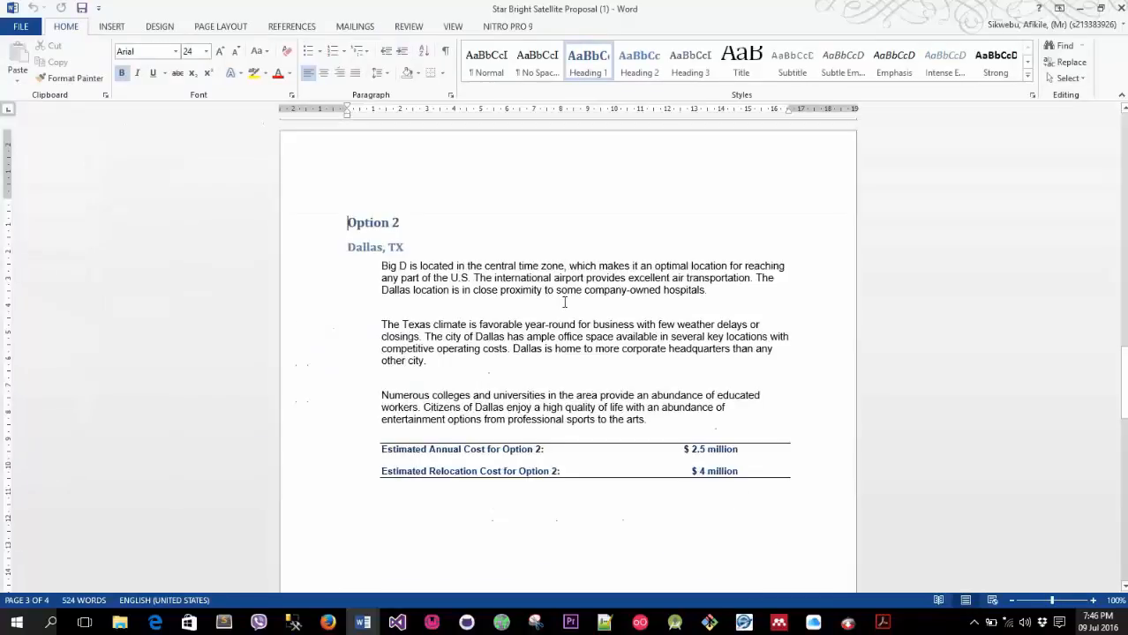
Display the proposal in Draft view, look back from Option 2 to the title, and return to Print Layout
{"action": "left_click", "coordinate": [453, 26]}
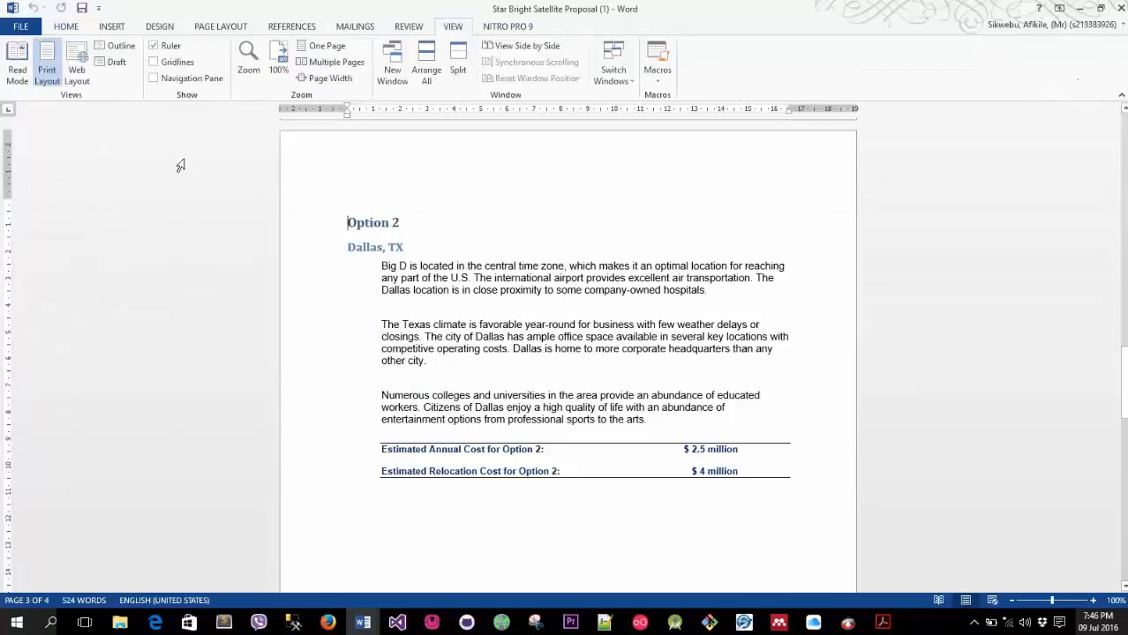
{"action": "left_click", "coordinate": [115, 62]}
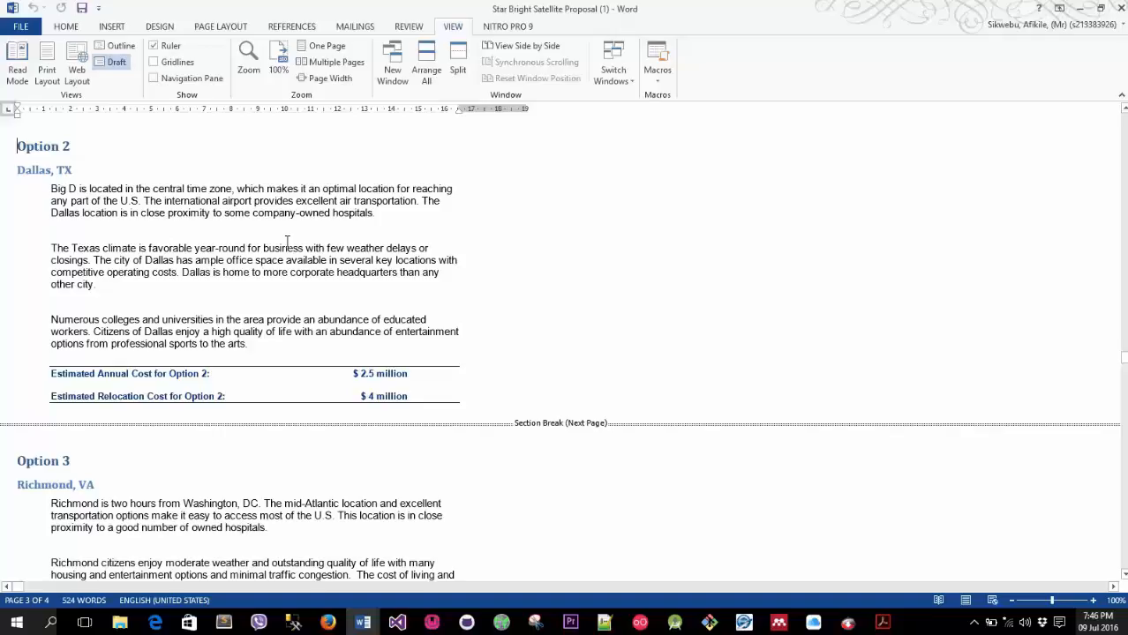
{"action": "left_click", "coordinate": [296, 348]}
{"action": "key", "text": "BackSpace"}
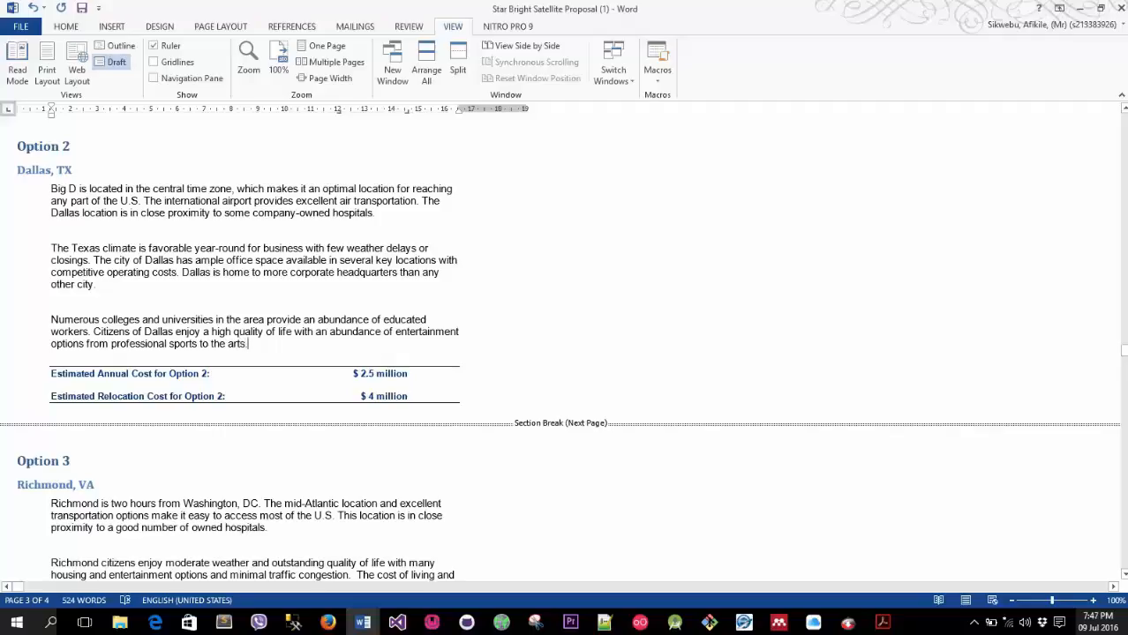
{"action": "scroll", "coordinate": [300, 337], "scroll_direction": "up", "scroll_amount": 13}
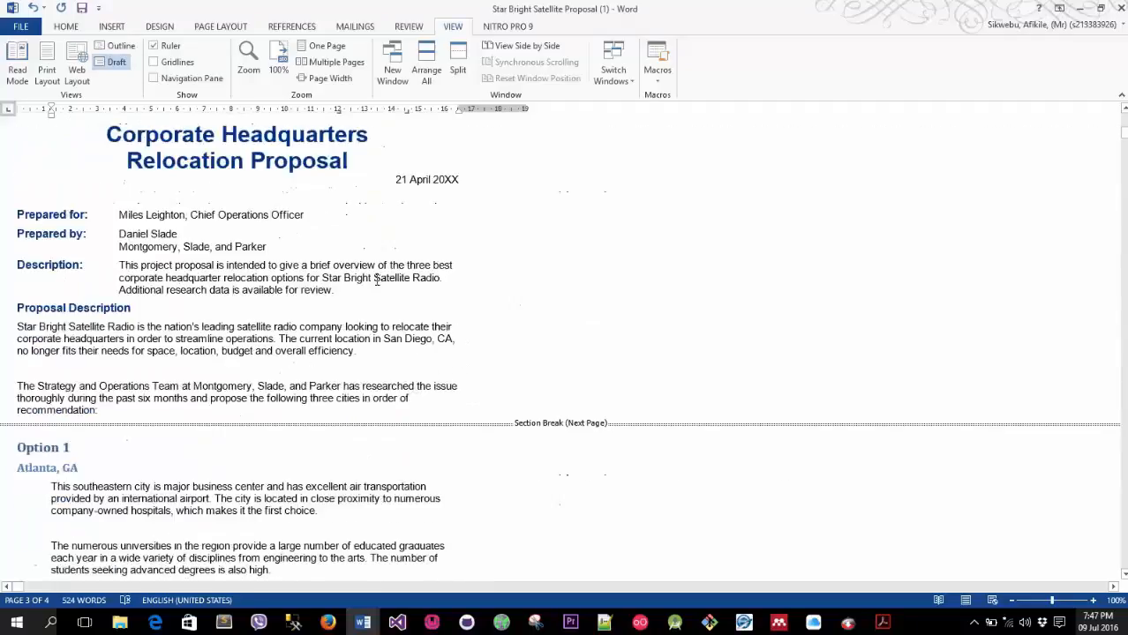
{"action": "scroll", "coordinate": [441, 185], "scroll_direction": "up", "scroll_amount": 1}
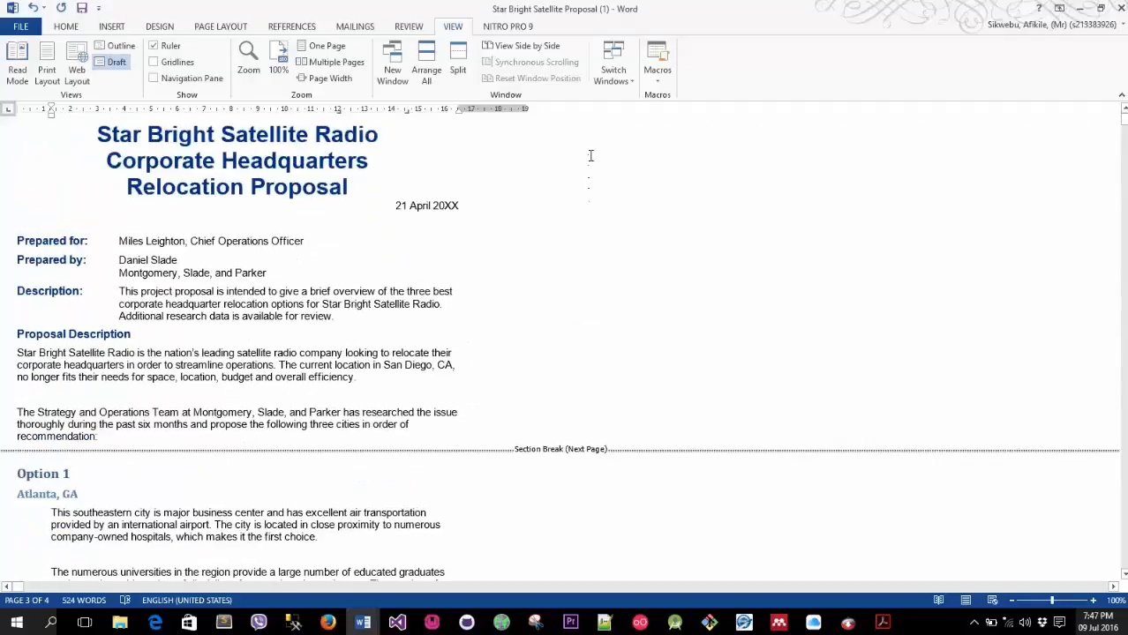
{"action": "left_click", "coordinate": [47, 70]}
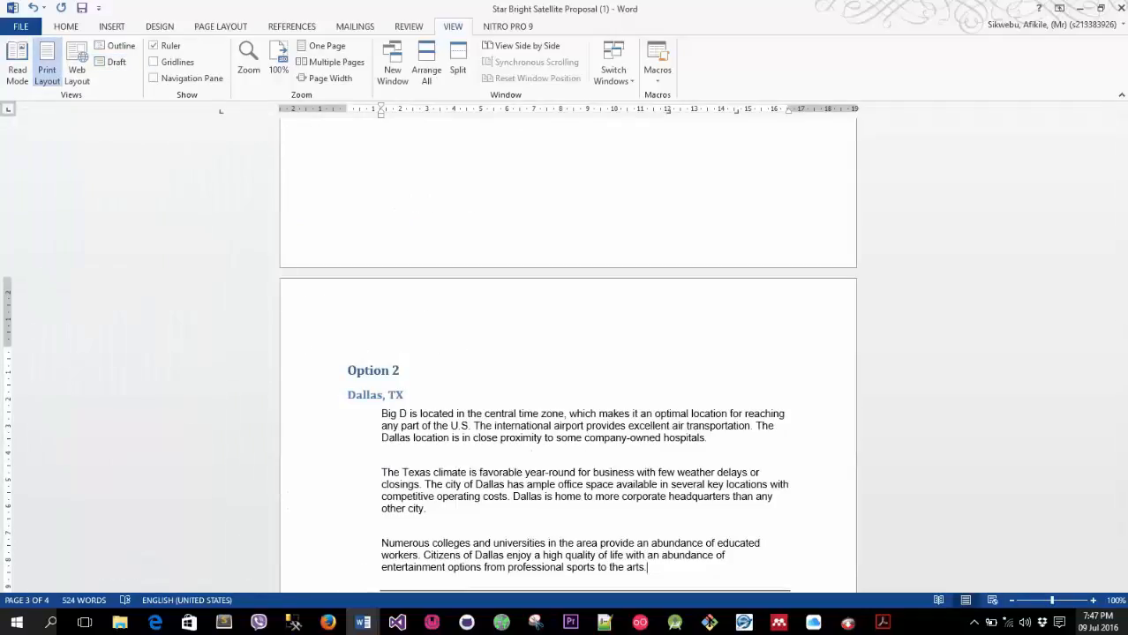
{"action": "key", "text": "alt+Tab"}
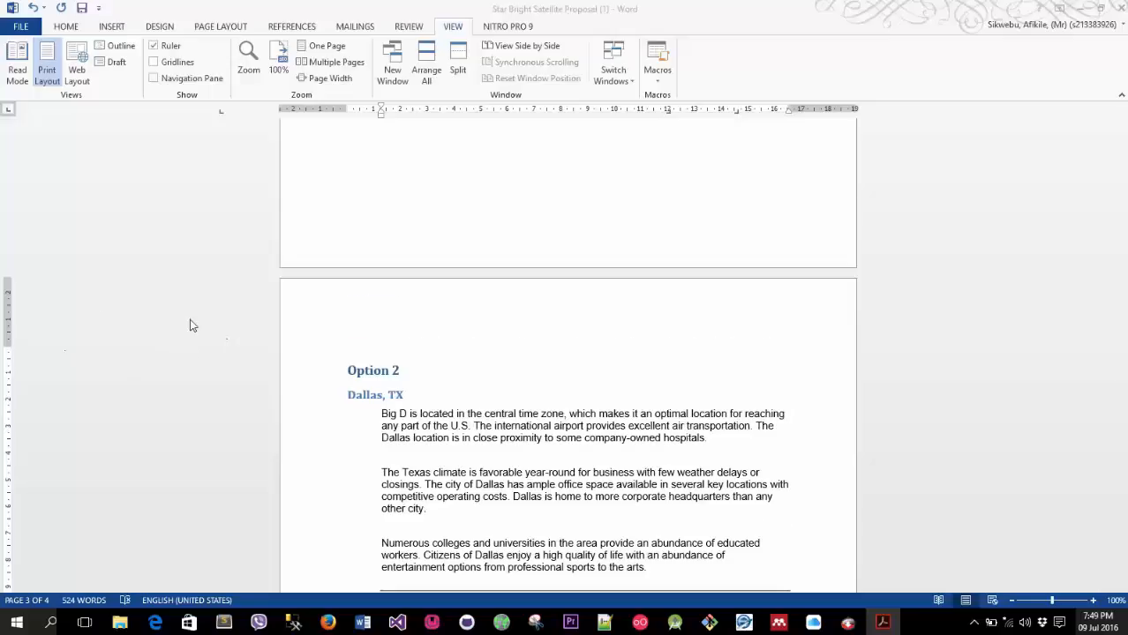
Hide the rulers around the document and display them again
{"action": "scroll", "coordinate": [189, 322], "scroll_direction": "down", "scroll_amount": 1}
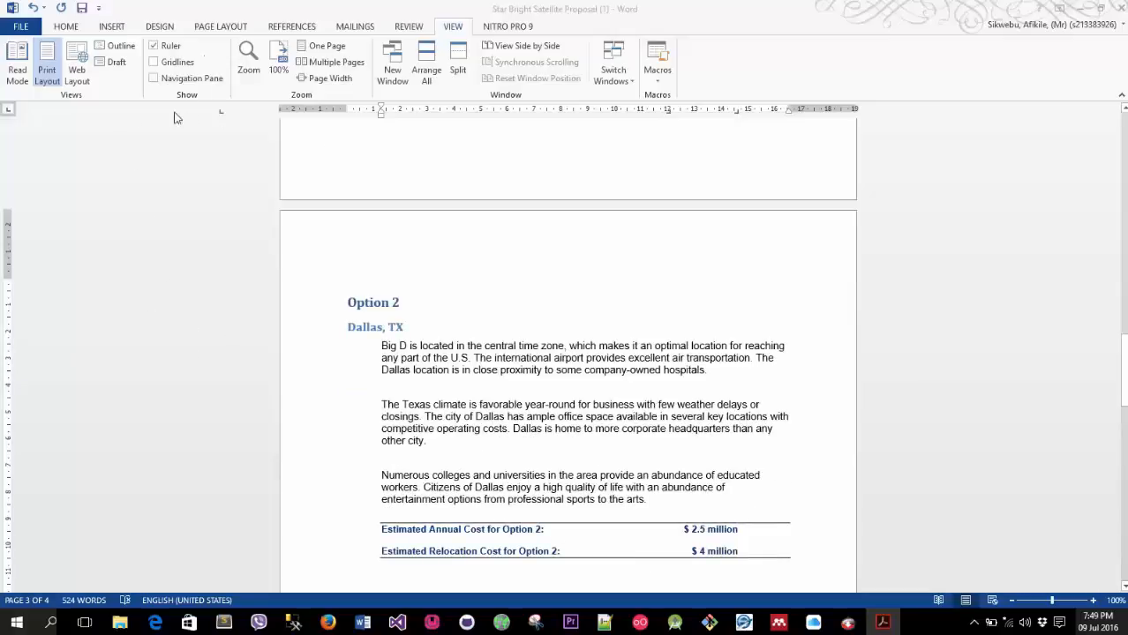
{"action": "left_click", "coordinate": [196, 165]}
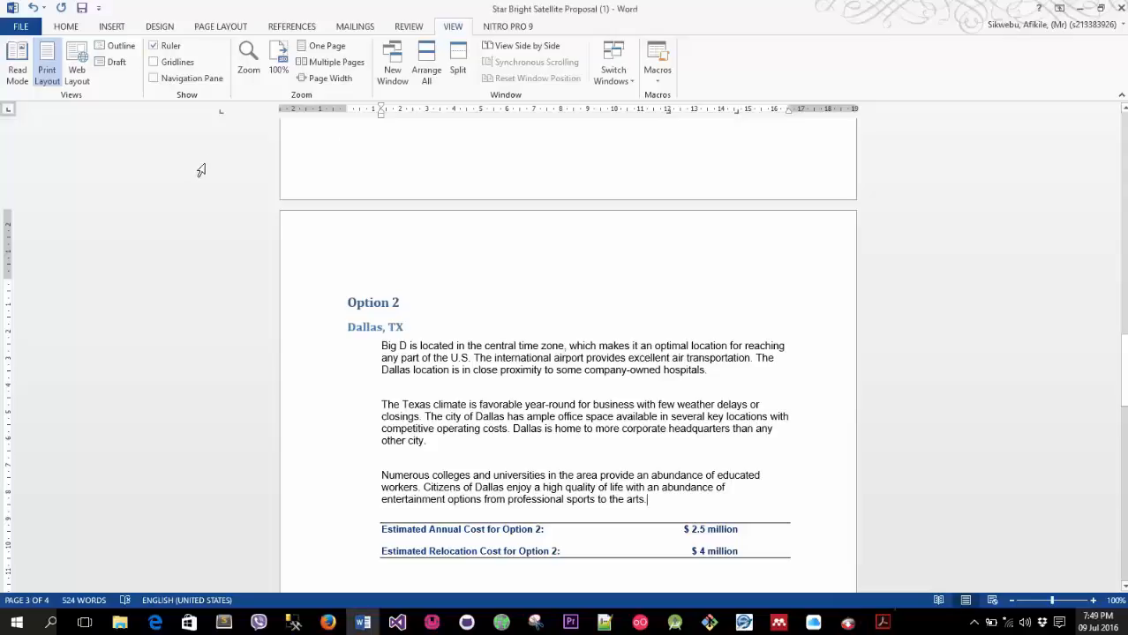
{"action": "left_click", "coordinate": [154, 46]}
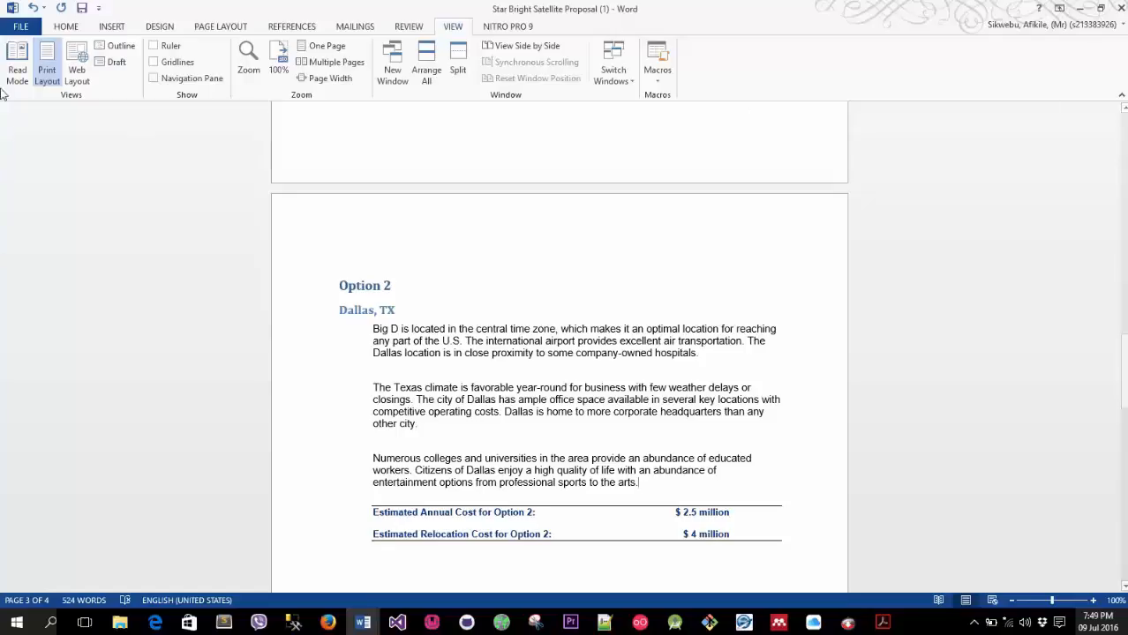
{"action": "left_click", "coordinate": [154, 45]}
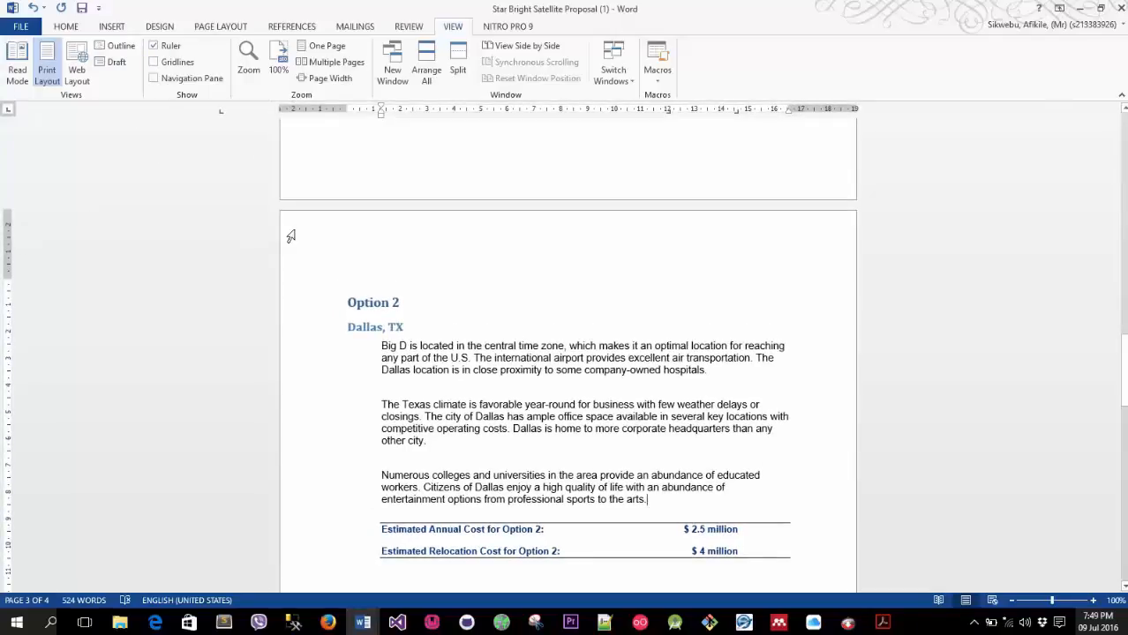
Return to the proposal's title, place the cursor in the "Prepared for" line, and examine the vertical ruler's margin and the left indent marker
{"action": "scroll", "coordinate": [55, 179], "scroll_direction": "up", "scroll_amount": 20}
{"action": "scroll", "coordinate": [21, 184], "scroll_direction": "up", "scroll_amount": 5}
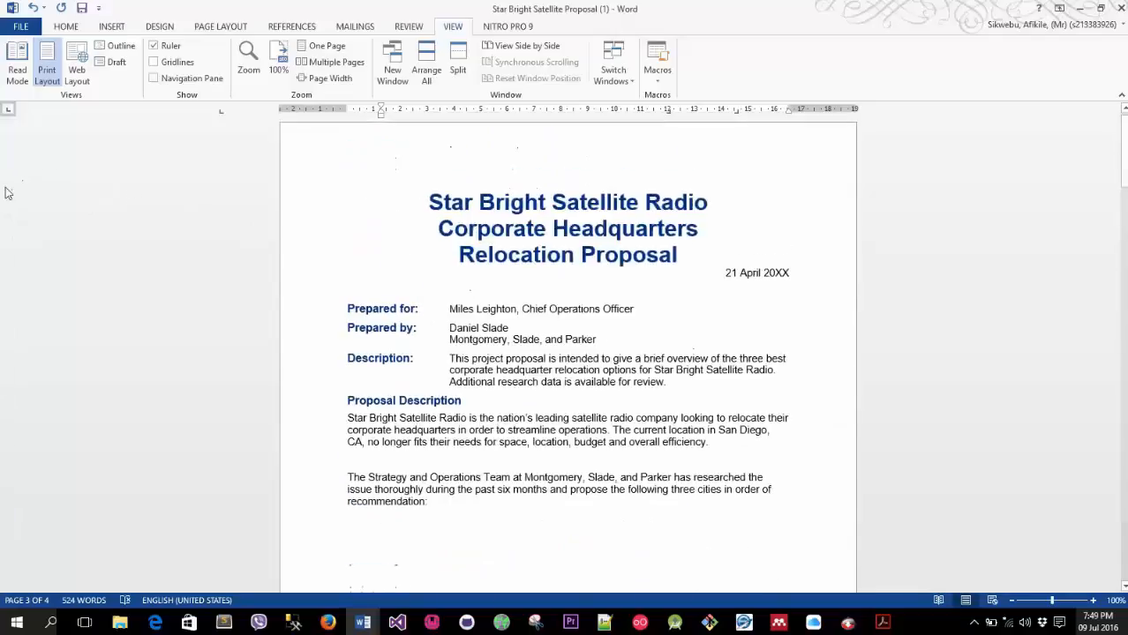
{"action": "left_click", "coordinate": [662, 319]}
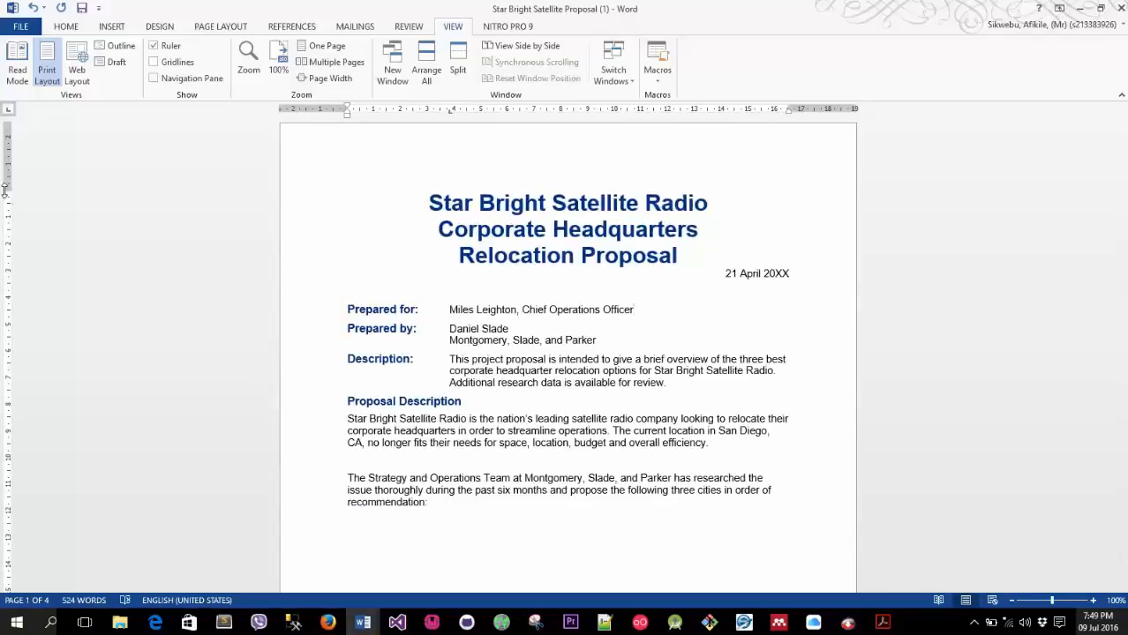
{"action": "mouse_move", "coordinate": [7, 190]}
{"action": "left_mouse_down"}
{"action": "mouse_move", "coordinate": [8, 155]}
{"action": "mouse_move", "coordinate": [8, 188]}
{"action": "left_mouse_up"}
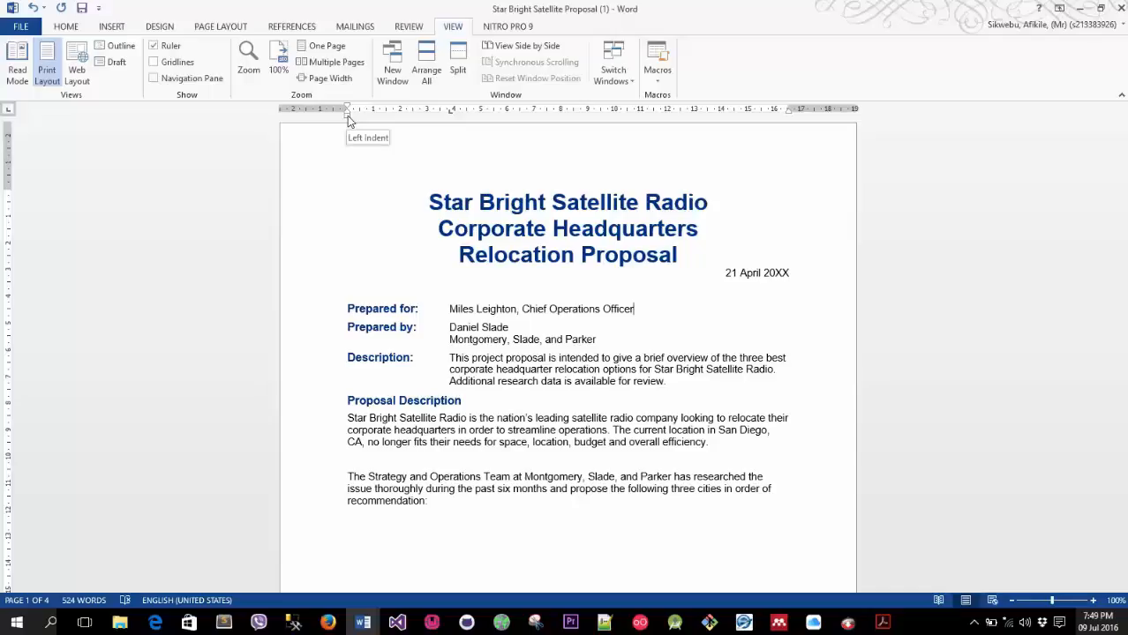
{"action": "mouse_move", "coordinate": [348, 115]}
{"action": "left_mouse_down"}
{"action": "mouse_move", "coordinate": [295, 124]}
{"action": "mouse_move", "coordinate": [347, 125]}
{"action": "left_mouse_up"}
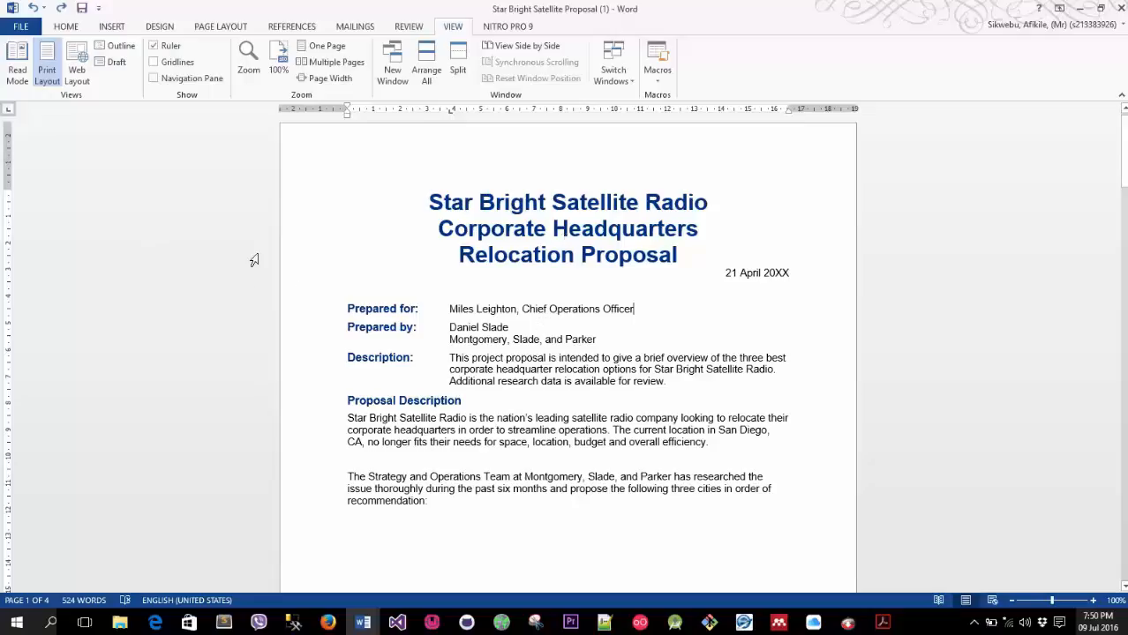
Display the gridlines over the title page and hide them again
{"action": "left_click", "coordinate": [153, 63]}
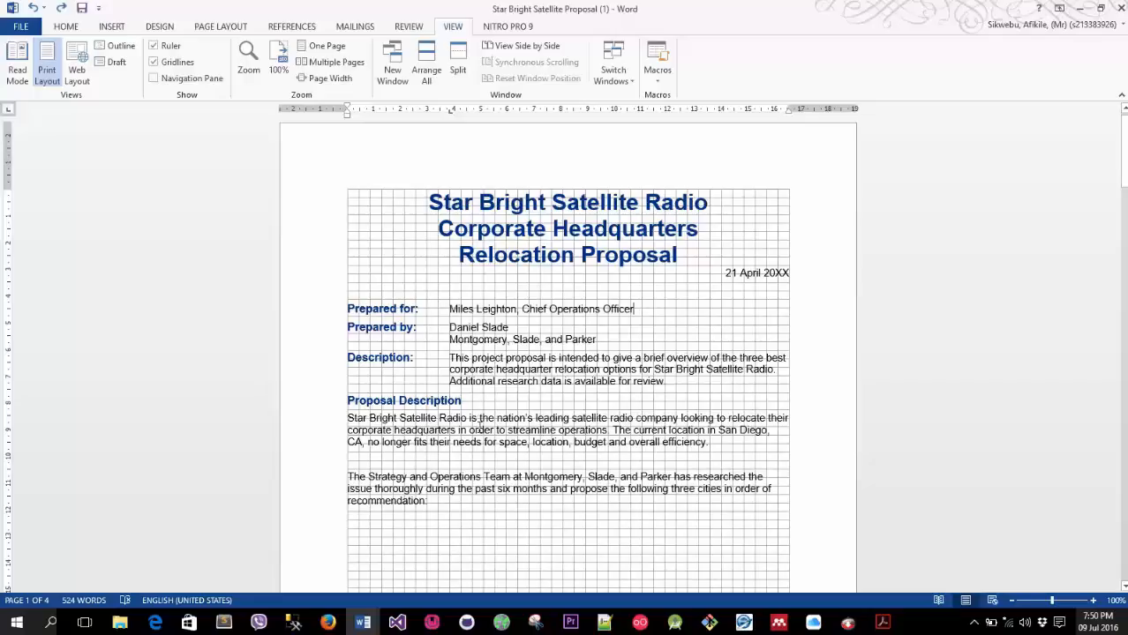
{"action": "left_click", "coordinate": [154, 62]}
Show the Navigation pane and use its headings to jump to Option 1 and Option 2
{"action": "left_click", "coordinate": [154, 78]}
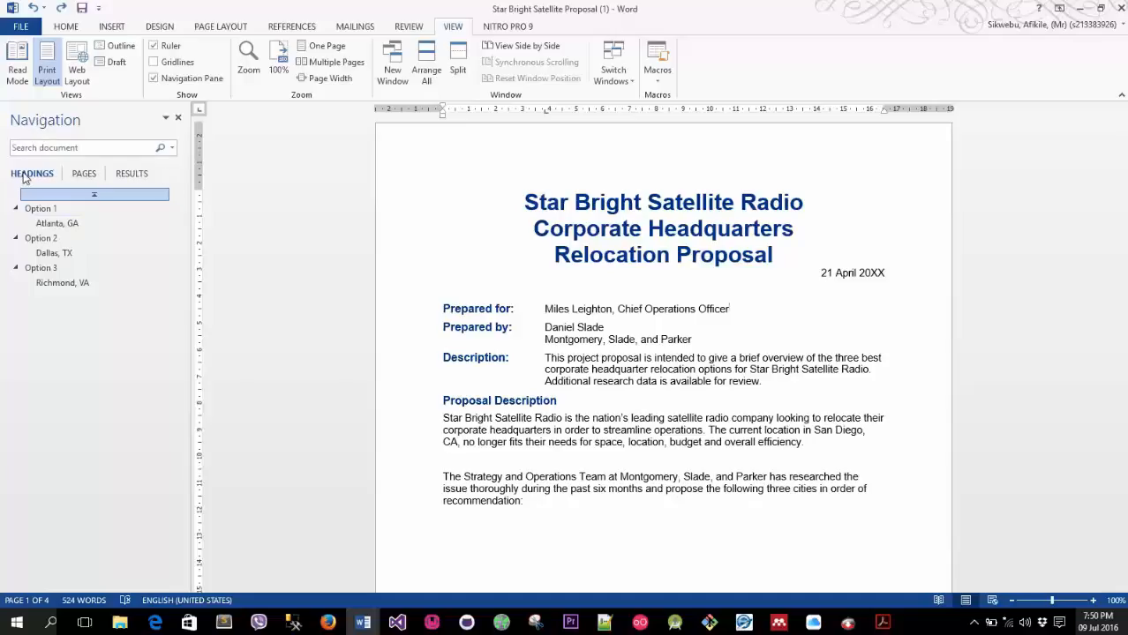
{"action": "left_click", "coordinate": [45, 212]}
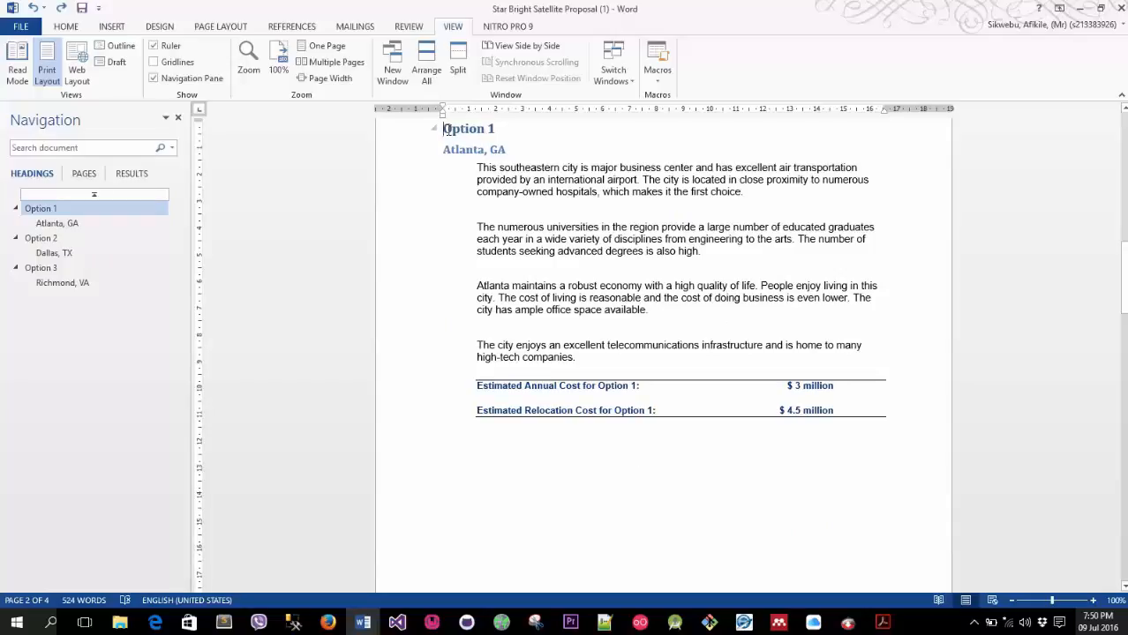
{"action": "left_click", "coordinate": [41, 239]}
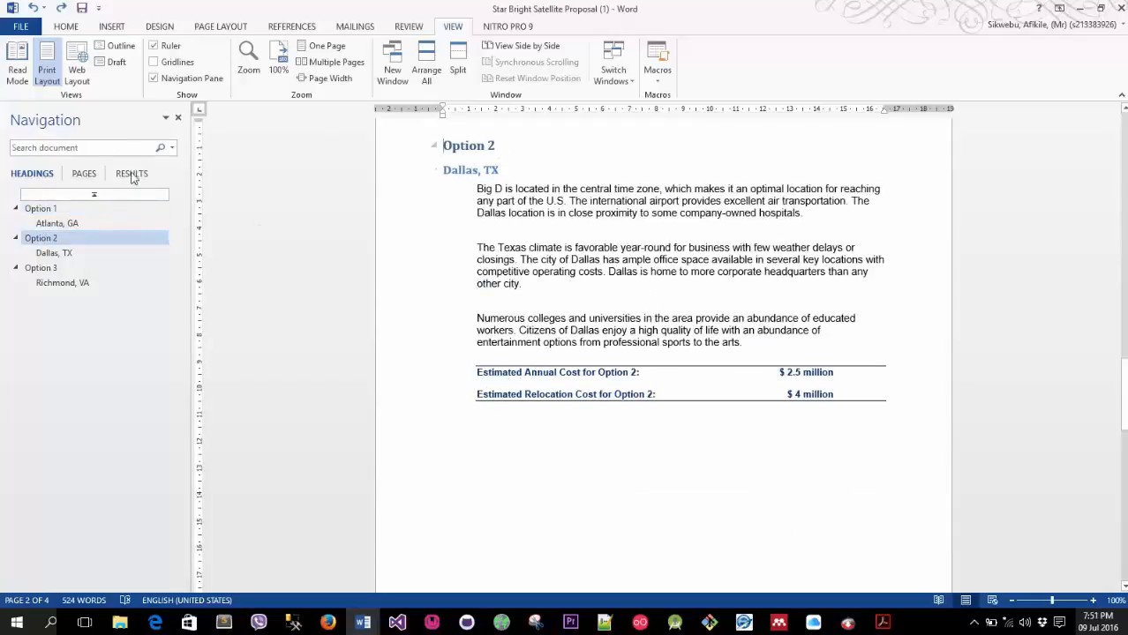
Place the cursor on an empty line below the Option 3 cost table and align that line left
{"action": "scroll", "coordinate": [597, 277], "scroll_direction": "down", "scroll_amount": 10}
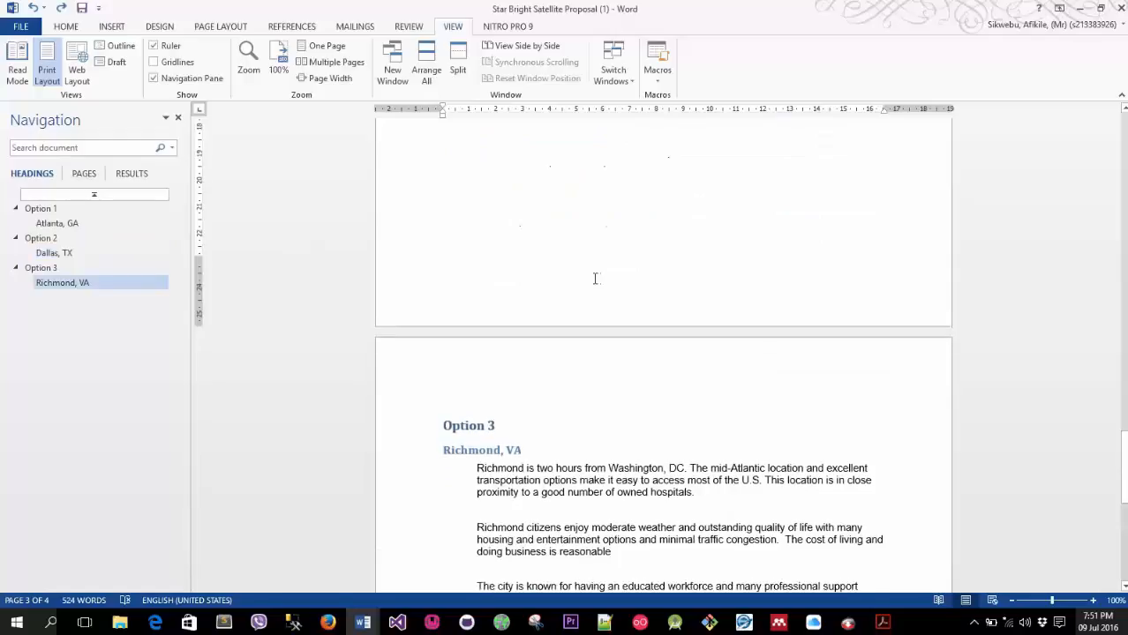
{"action": "left_click", "coordinate": [888, 501]}
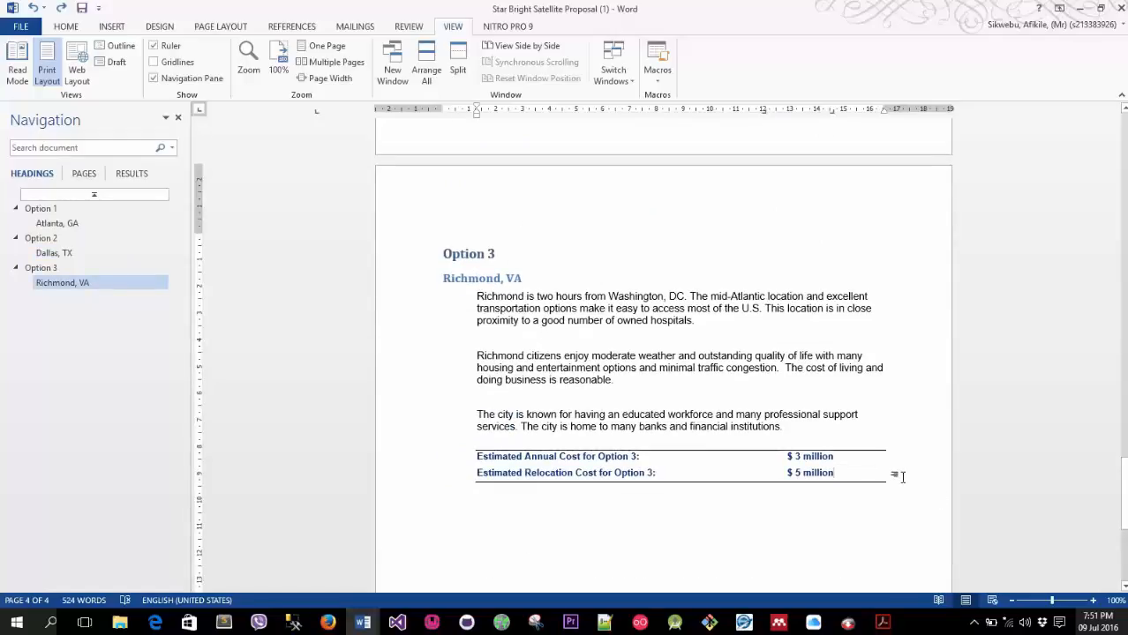
{"action": "double_click", "coordinate": [885, 502]}
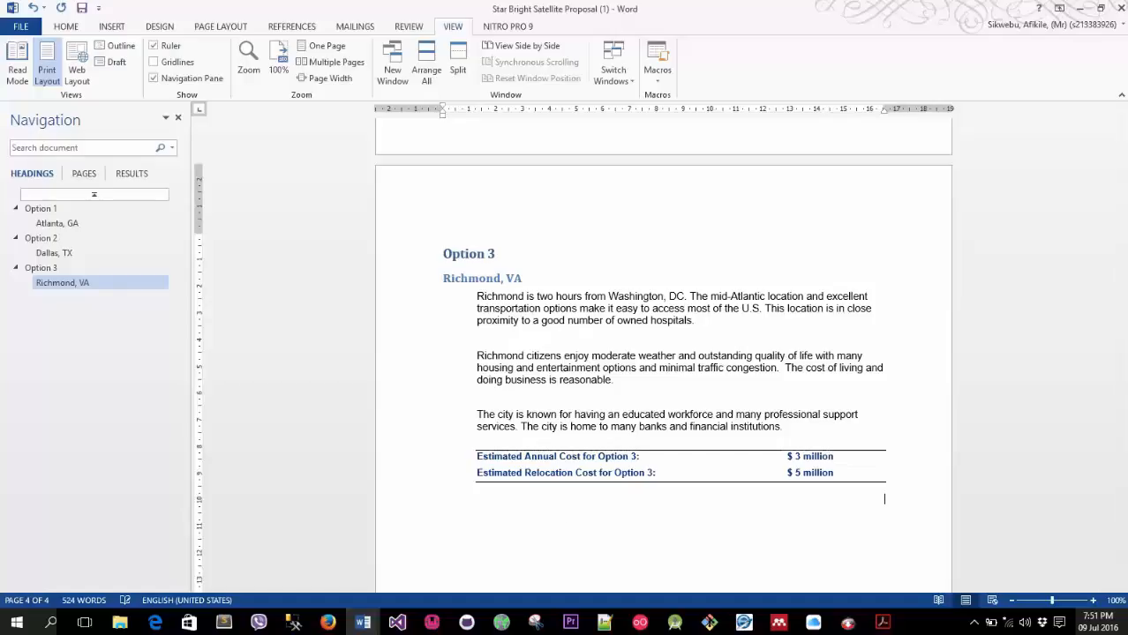
{"action": "double_click", "coordinate": [664, 499]}
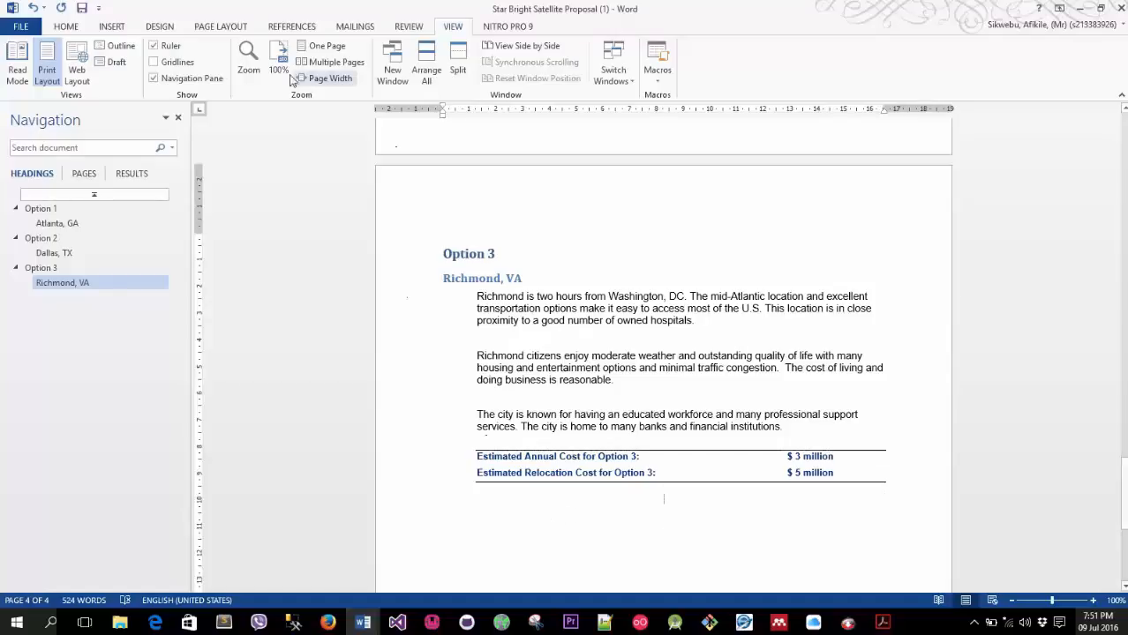
{"action": "left_click", "coordinate": [77, 29]}
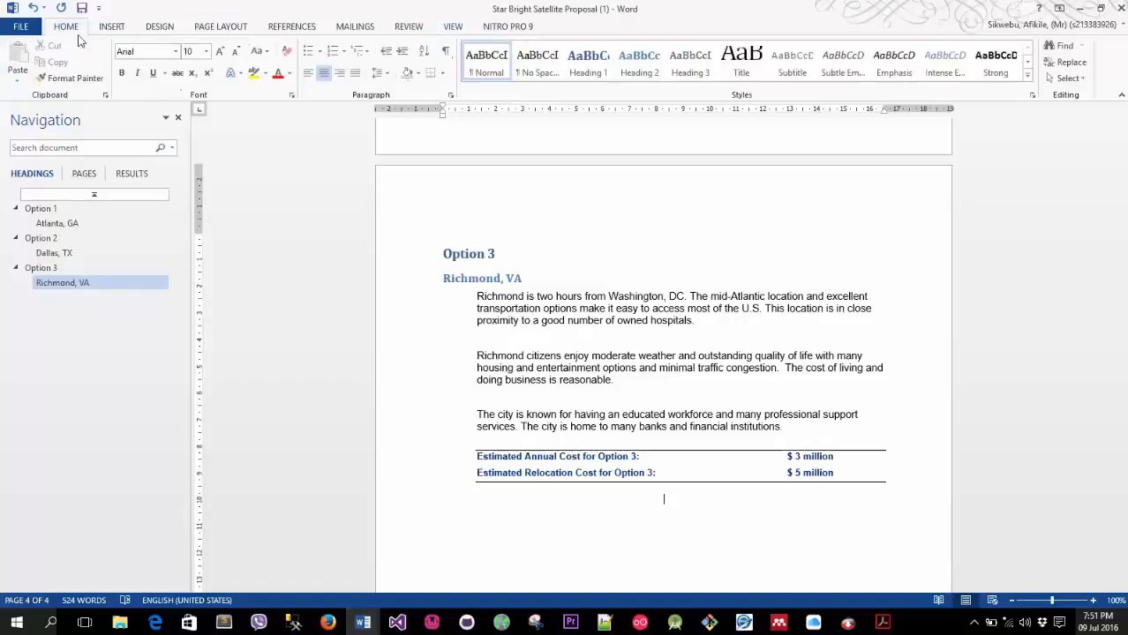
{"action": "left_click", "coordinate": [308, 75]}
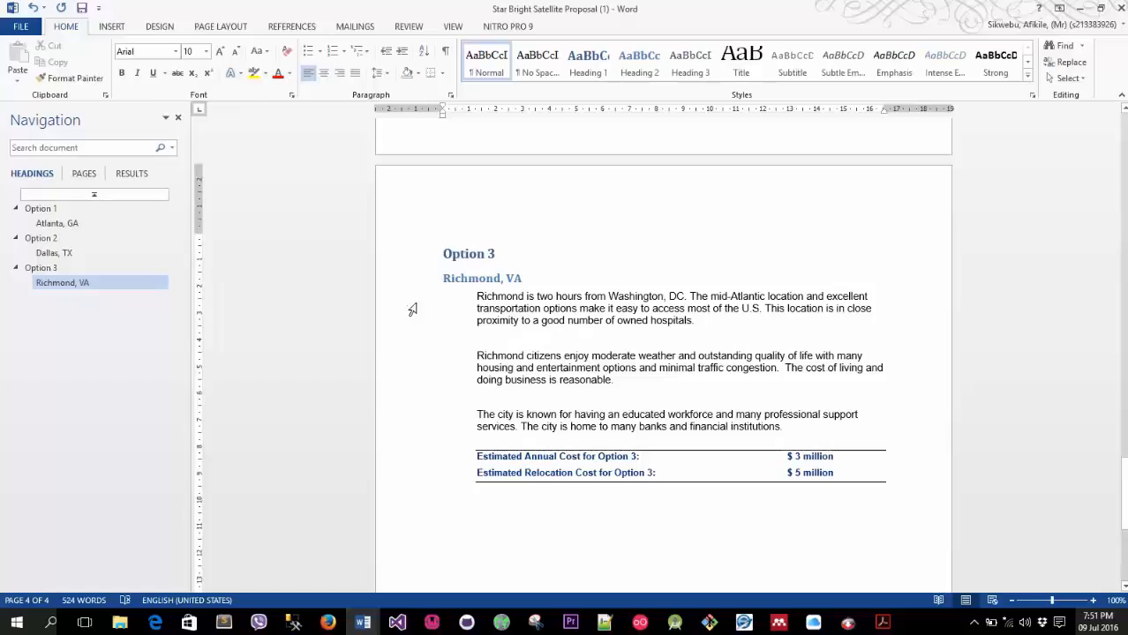
Apply the Heading 1 style to the empty line and enter the heading "Option 4"
{"action": "left_click", "coordinate": [582, 73]}
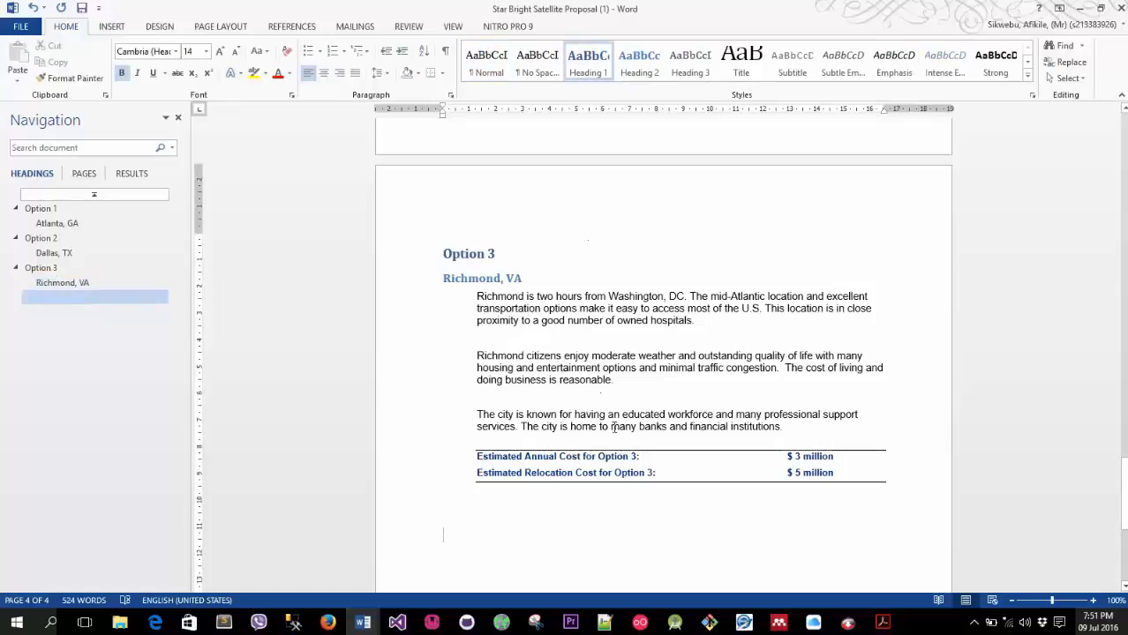
{"action": "type", "text": "O"}
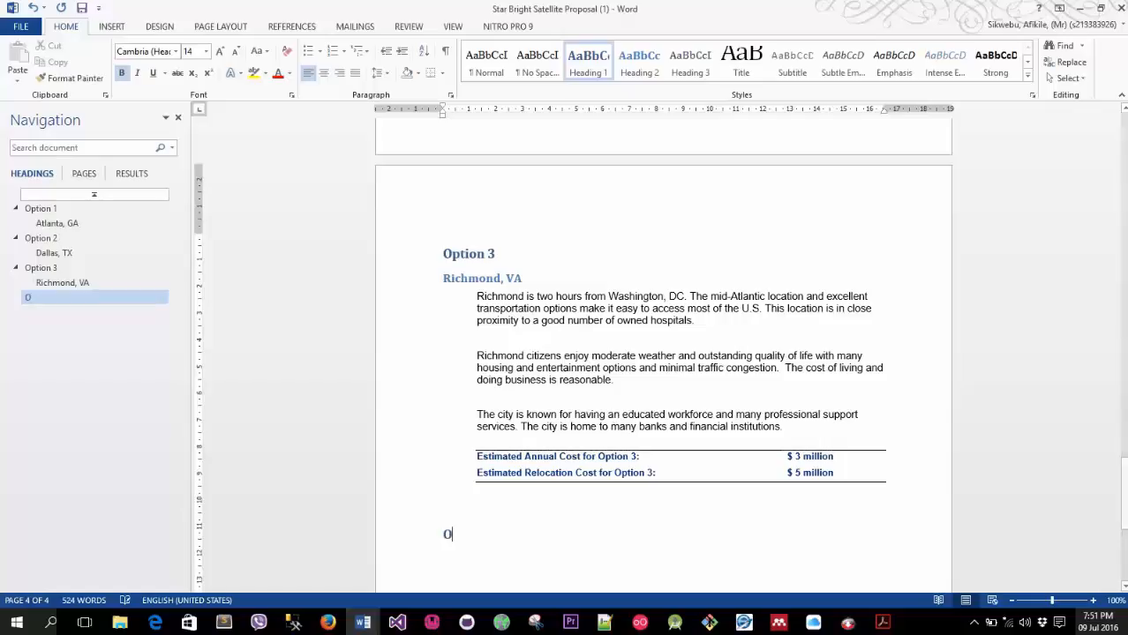
{"action": "type", "text": "ptiok"}
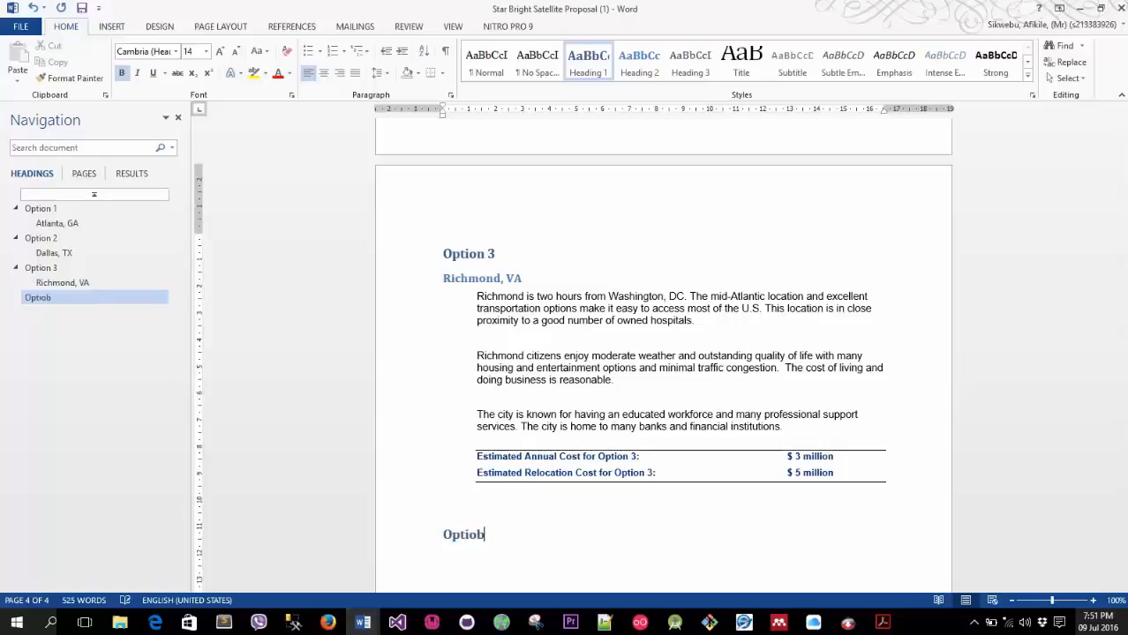
{"action": "key", "text": "BackSpace"}
{"action": "type", "text": "n 4"}
Try the Heading 1 style on the "Richmond citizens" paragraph and undo it
{"action": "left_click", "coordinate": [585, 367]}
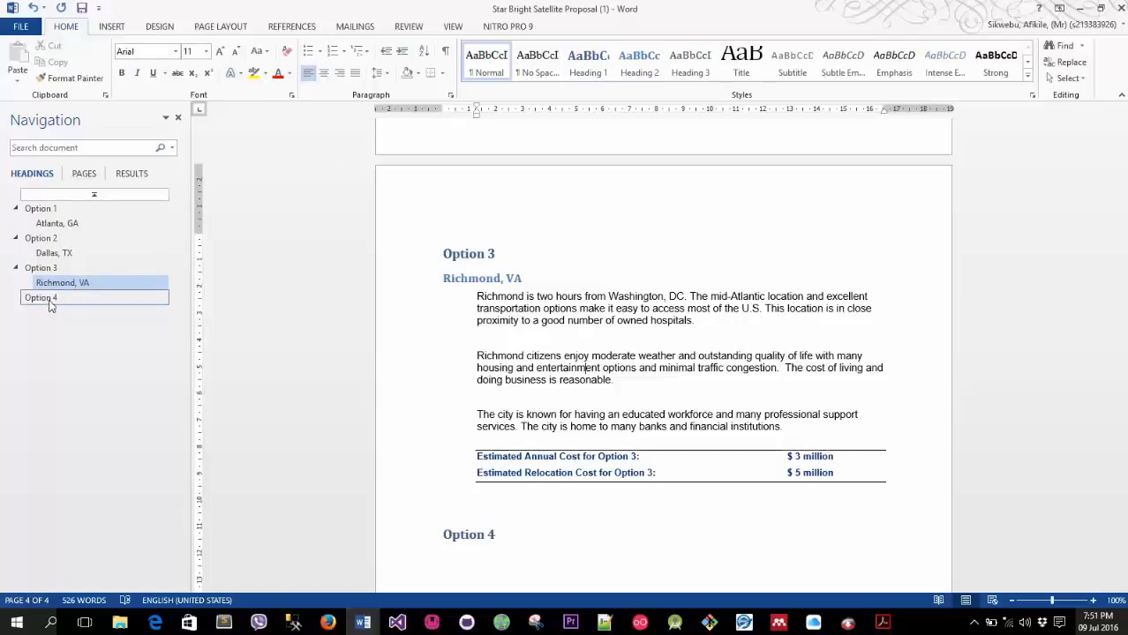
{"action": "left_click", "coordinate": [580, 70]}
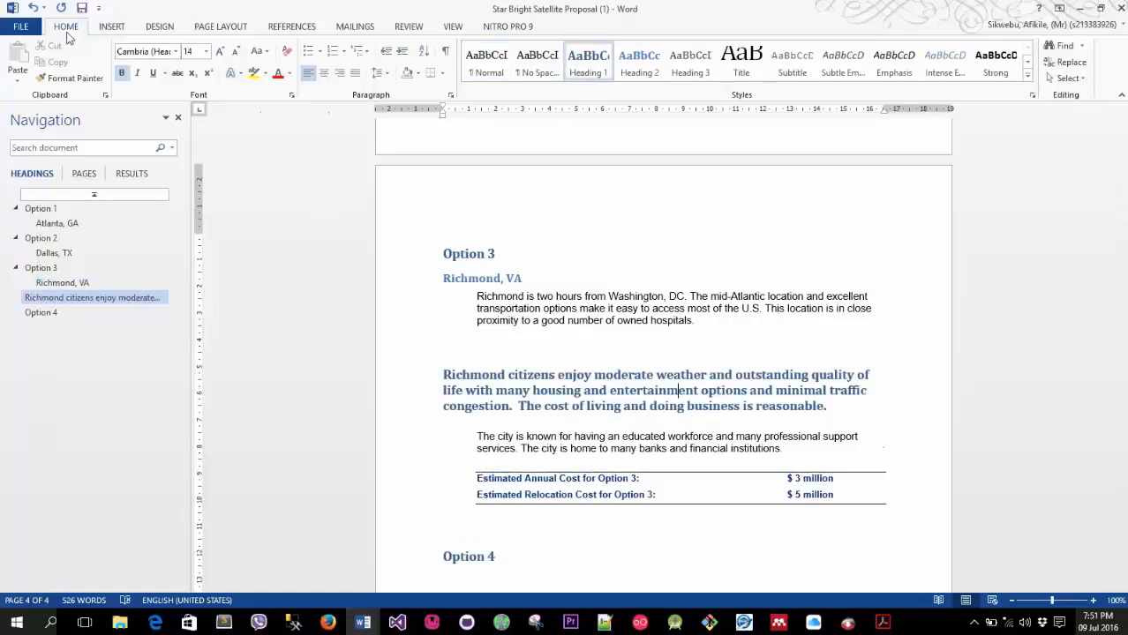
{"action": "left_click", "coordinate": [32, 7]}
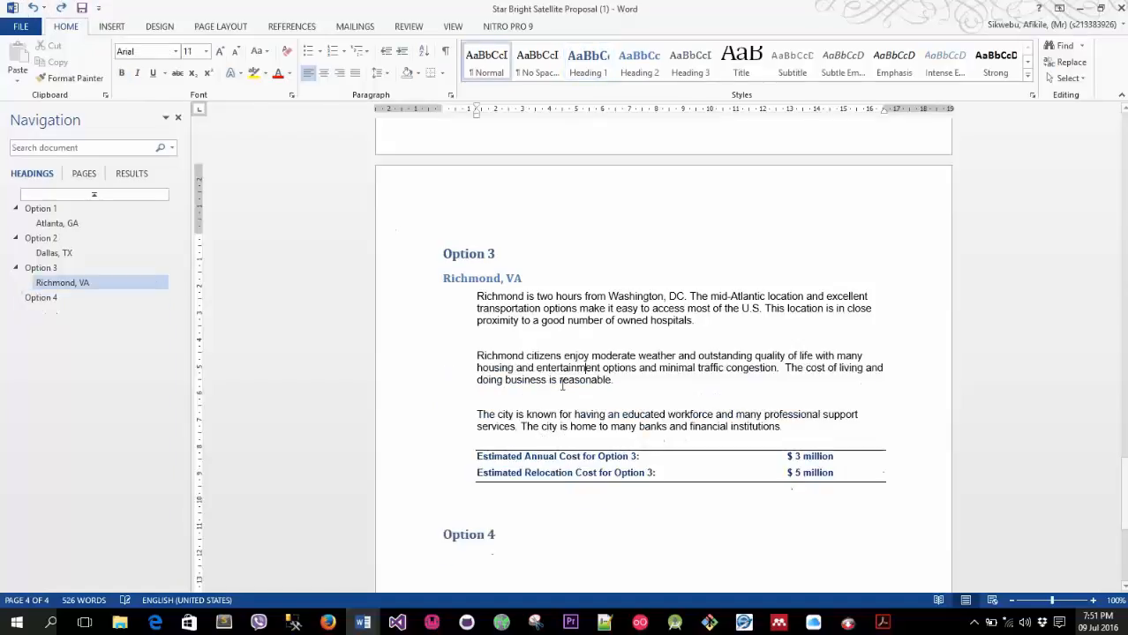
Delete the "Option 4" heading and set its empty line to the Normal style
{"action": "left_click", "coordinate": [493, 524]}
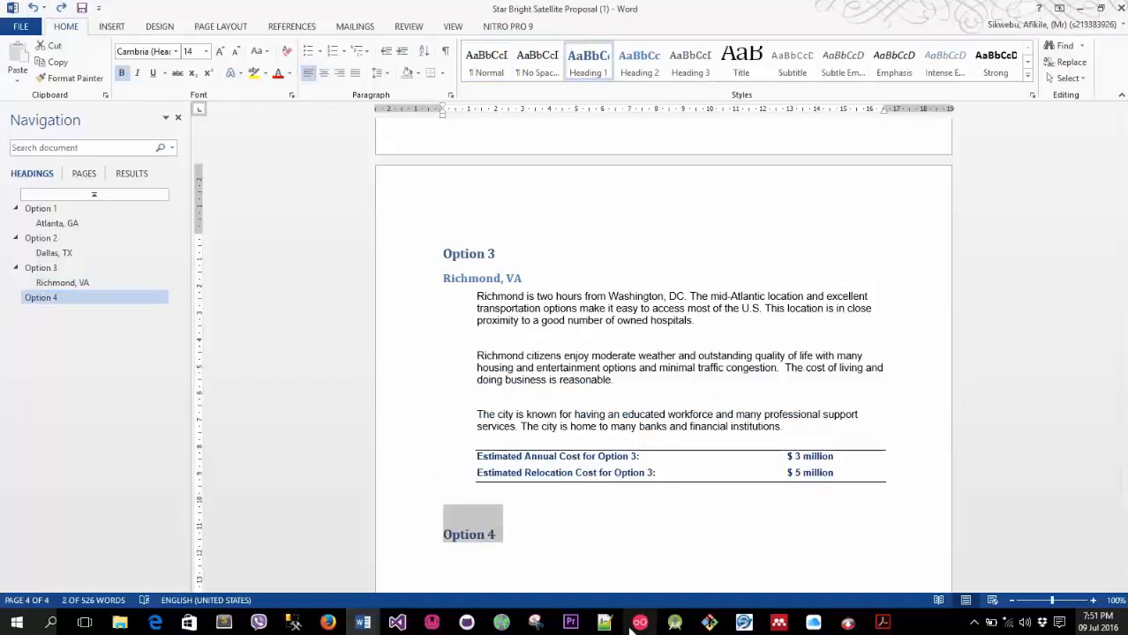
{"action": "key", "text": "Delete"}
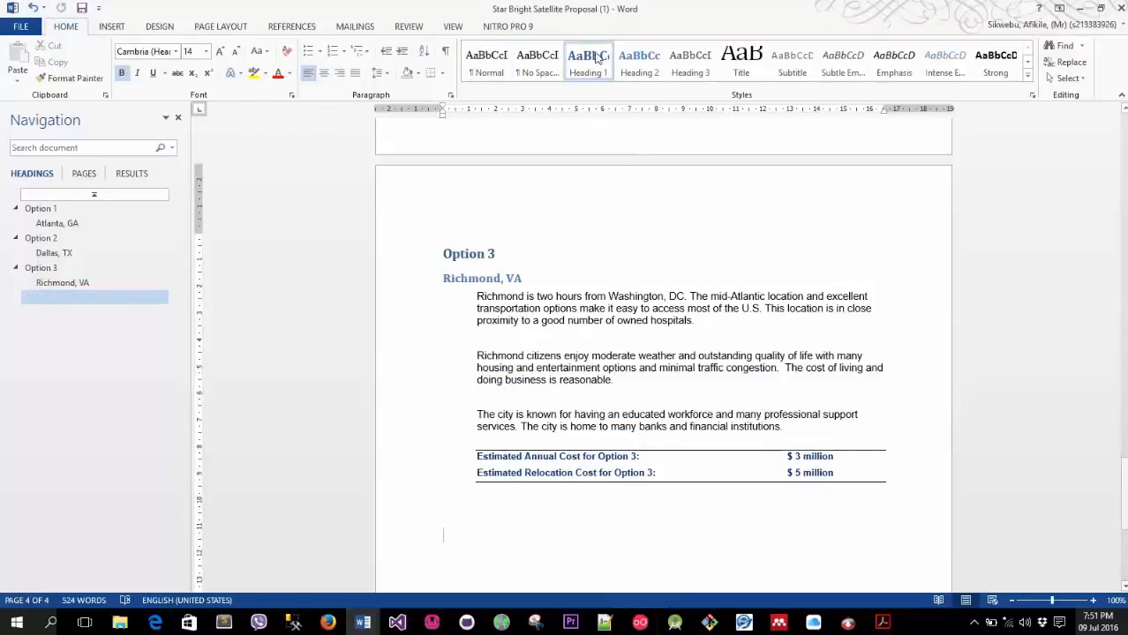
{"action": "left_click", "coordinate": [486, 61]}
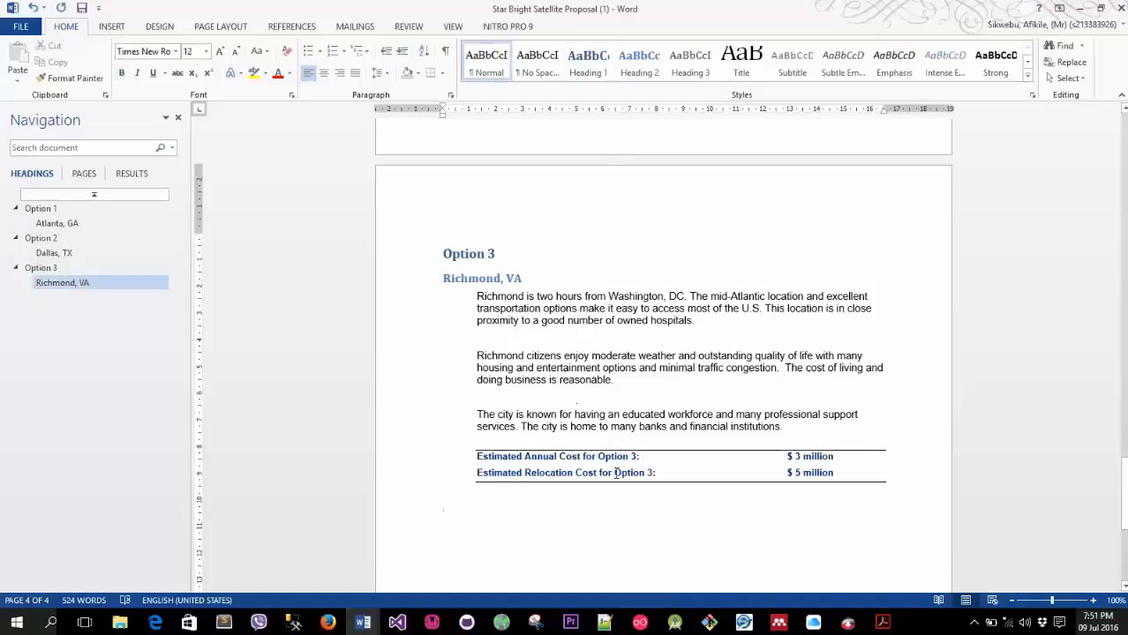
Enter "topic" as plain text on the empty line and replace it with "Option 4"
{"action": "type", "text": "topic"}
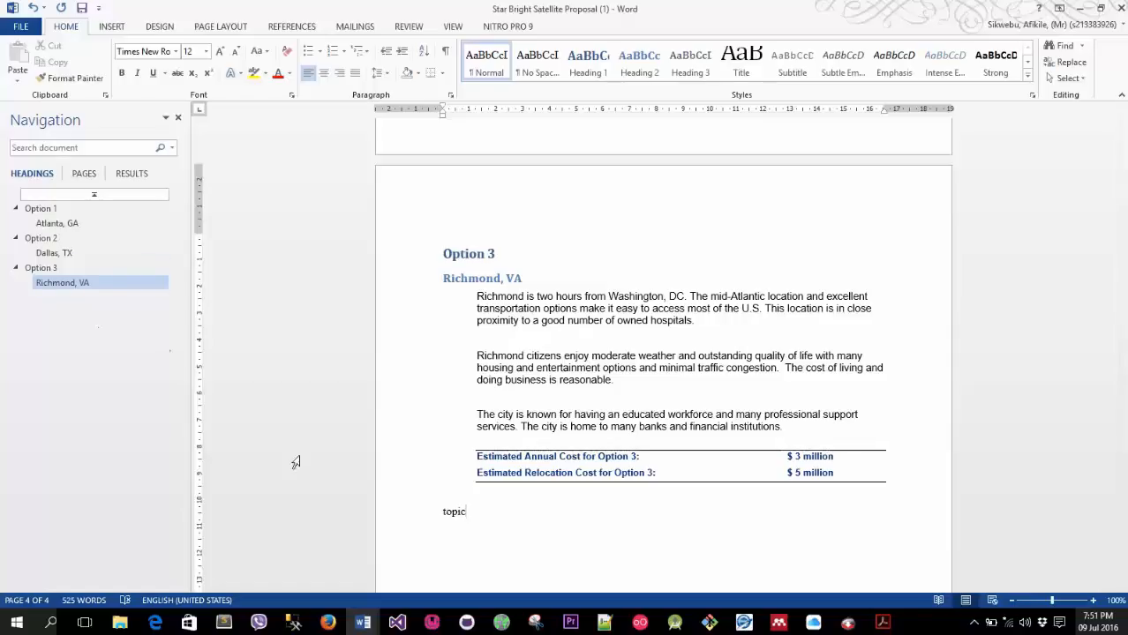
{"action": "double_click", "coordinate": [455, 512]}
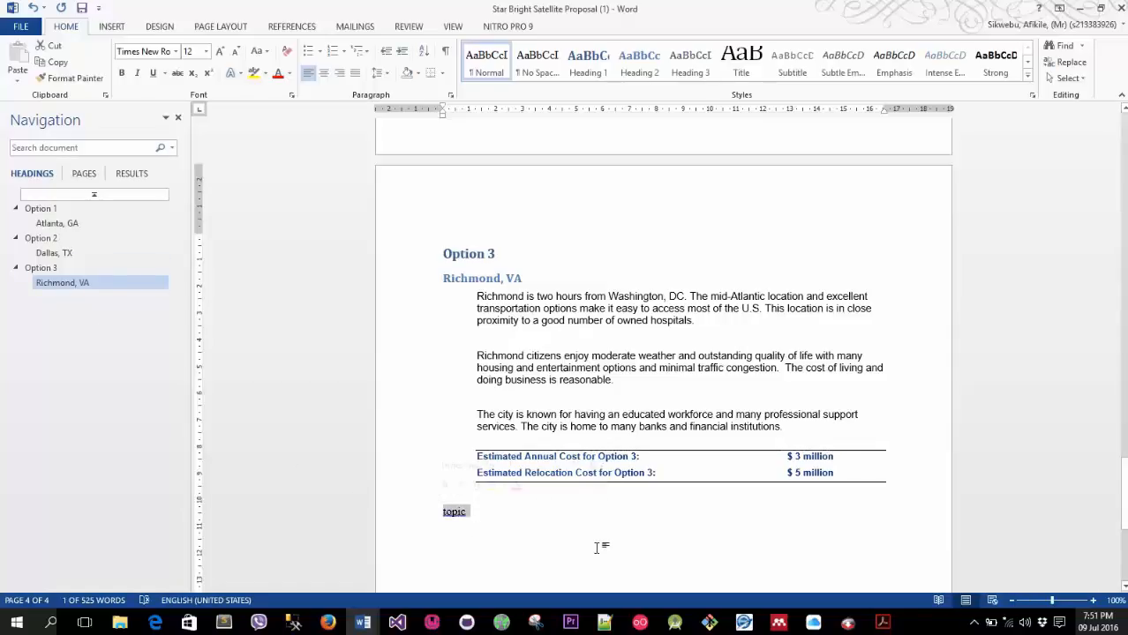
{"action": "type", "text": "op"}
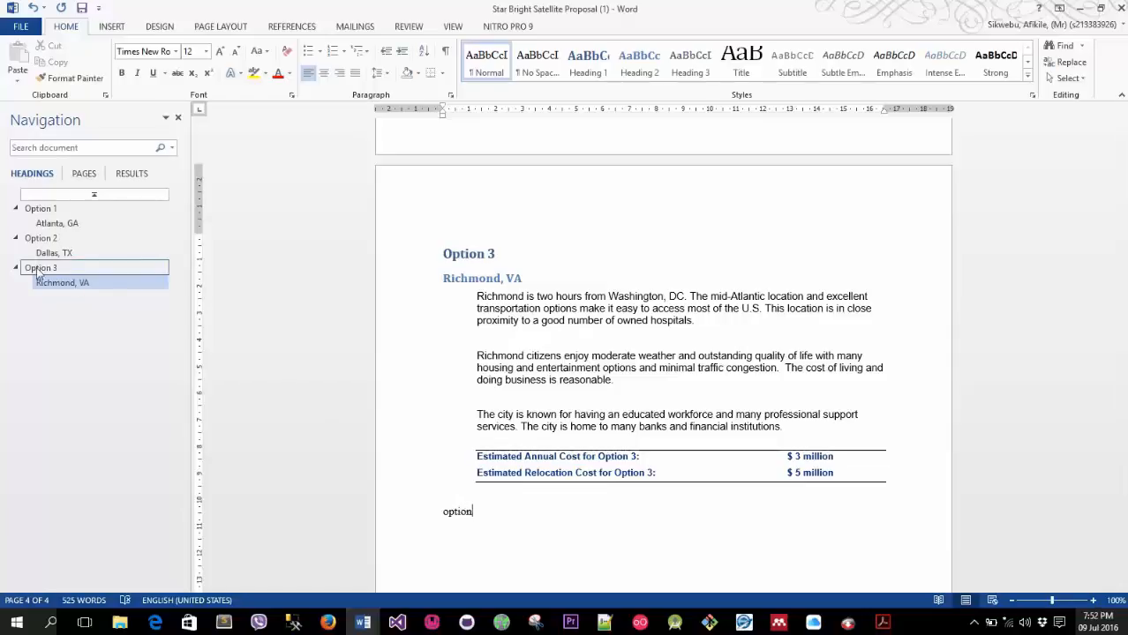
{"action": "type", "text": "tion"}
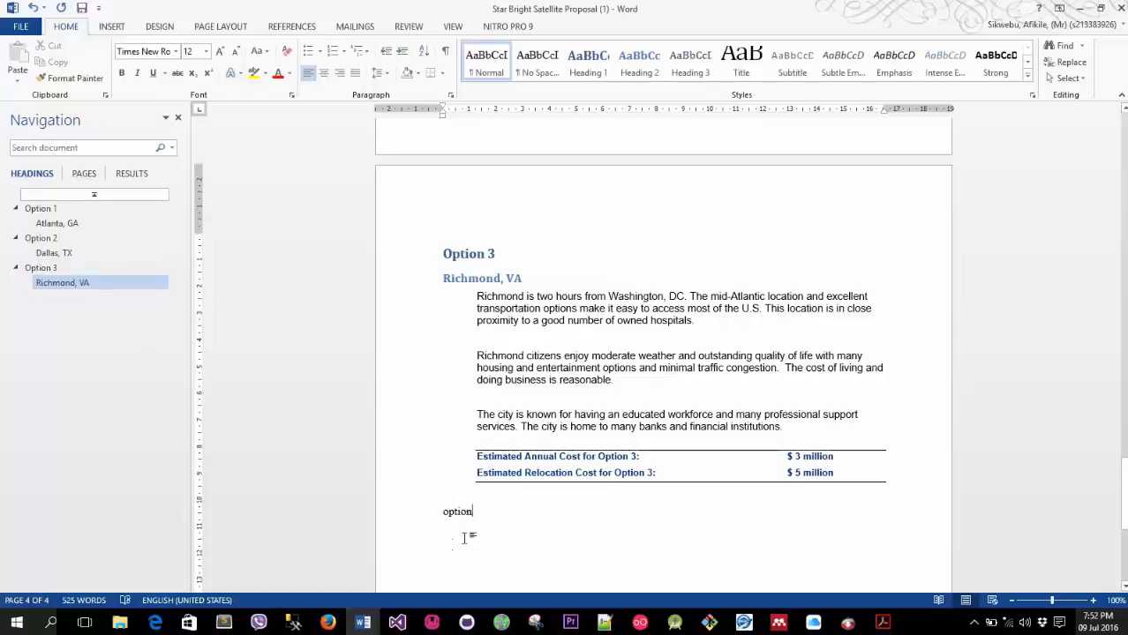
{"action": "type", "text": " 4"}
Apply the Heading 1 style to the plain "Option 4" line, and delete that heading
{"action": "triple_click", "coordinate": [471, 513]}
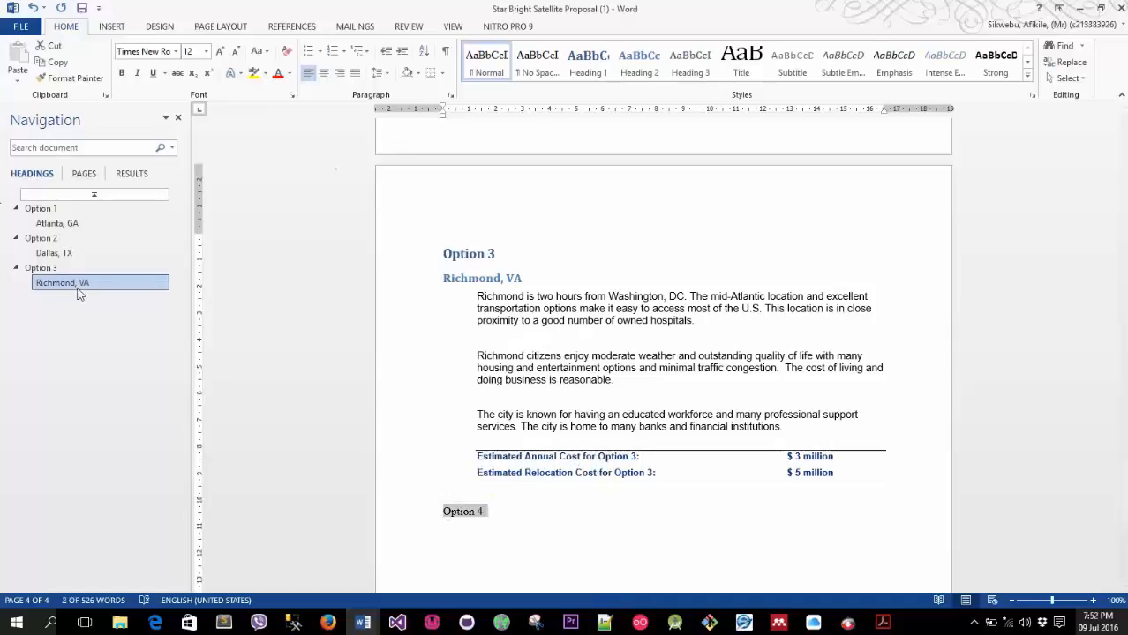
{"action": "left_click", "coordinate": [586, 62]}
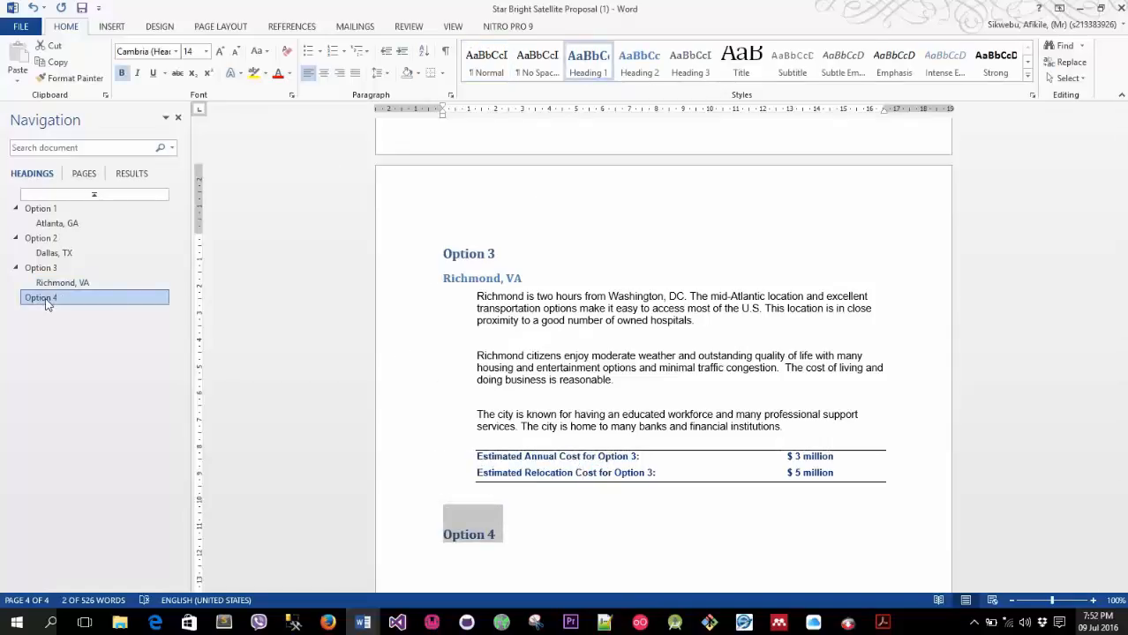
{"action": "key", "text": "Delete"}
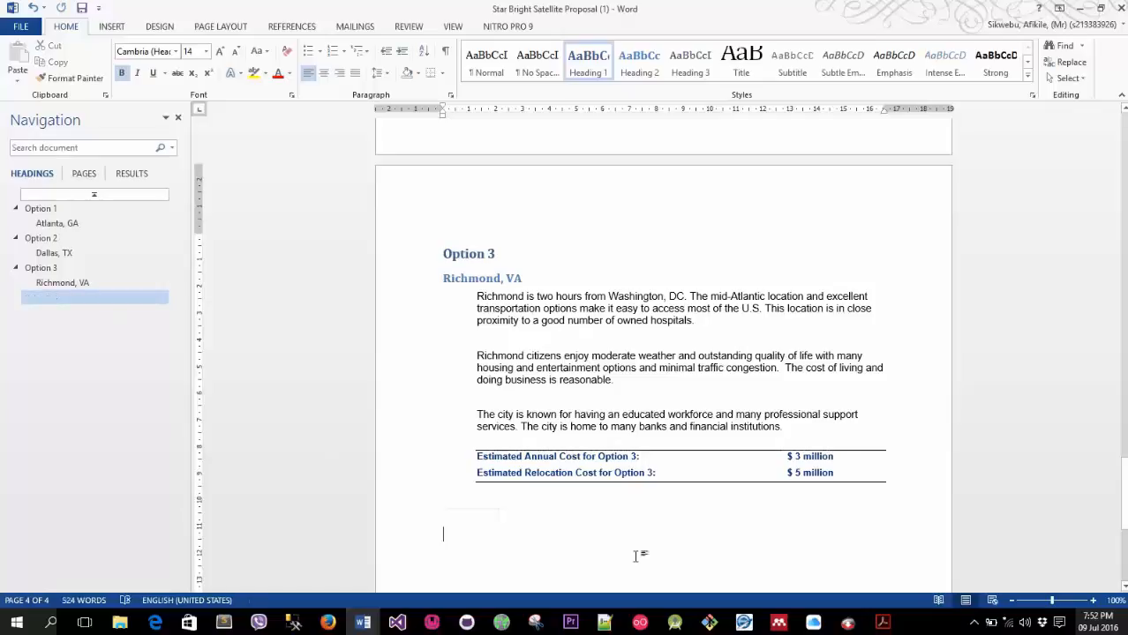
{"action": "key", "text": "BackSpace"}
Switch the Navigation pane from headings to page thumbnails
{"action": "left_click", "coordinate": [84, 174]}
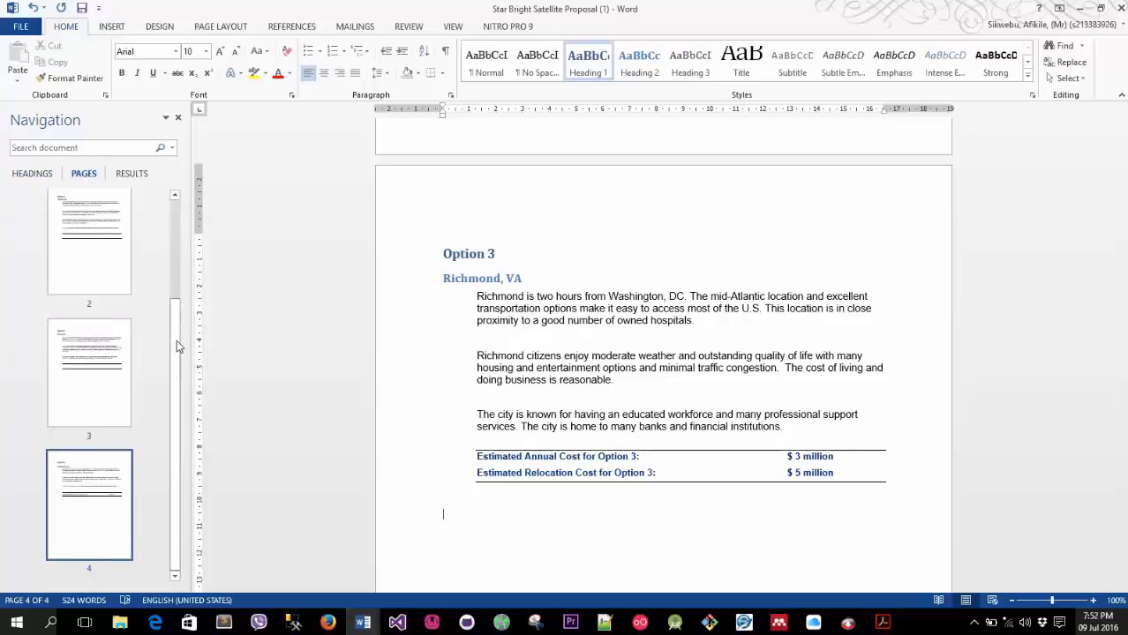
Browse the page thumbnails and jump to page 3, page 1 and back to page 3
{"action": "left_click_drag", "start_coordinate": [177, 340], "coordinate": [173, 212]}
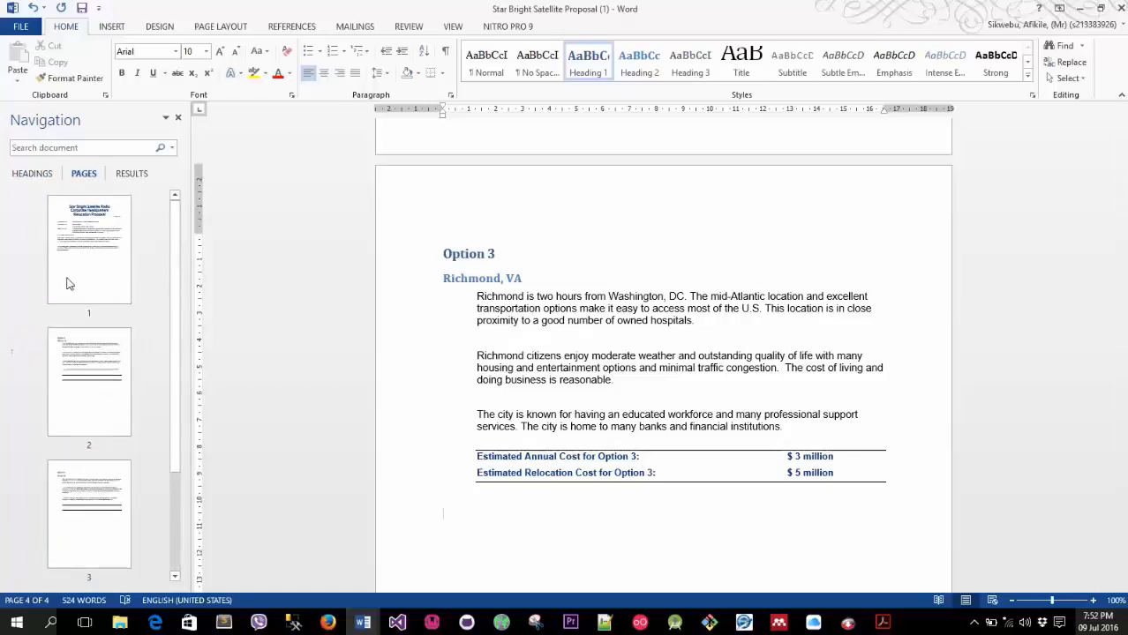
{"action": "scroll", "coordinate": [103, 292], "scroll_direction": "down", "scroll_amount": 3}
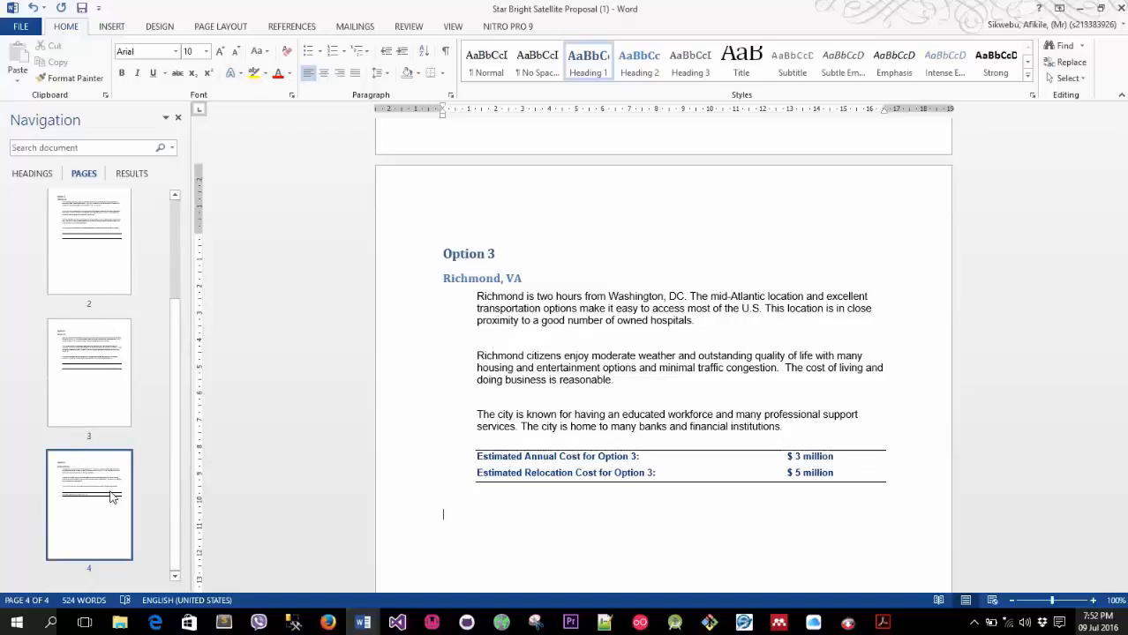
{"action": "left_click", "coordinate": [91, 399]}
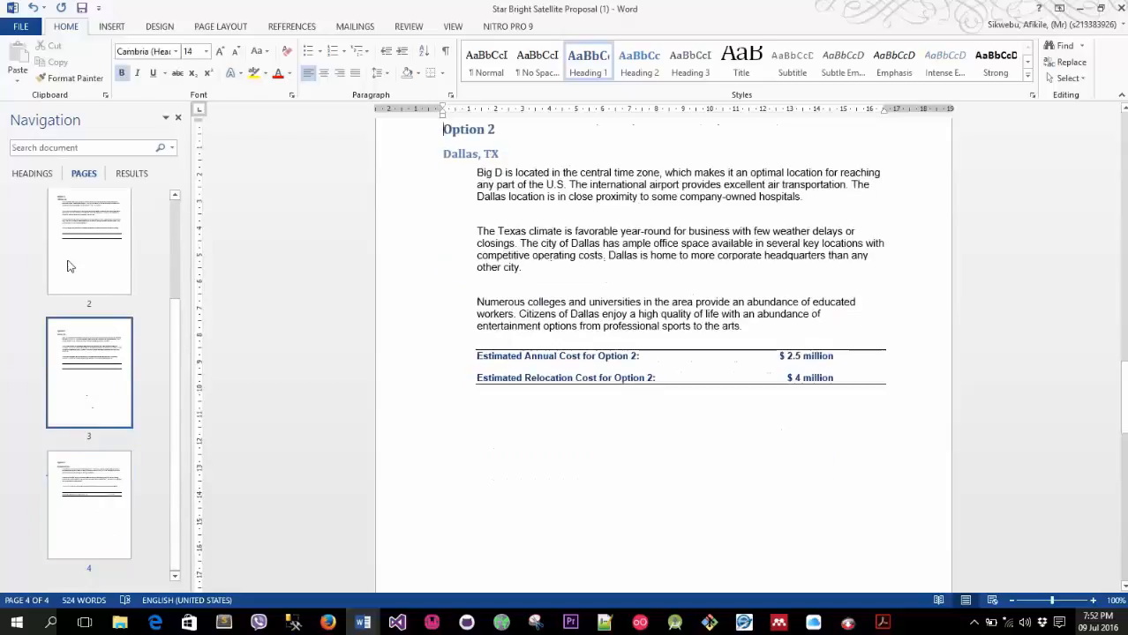
{"action": "scroll", "coordinate": [164, 371], "scroll_direction": "up", "scroll_amount": 3}
{"action": "left_click", "coordinate": [128, 267]}
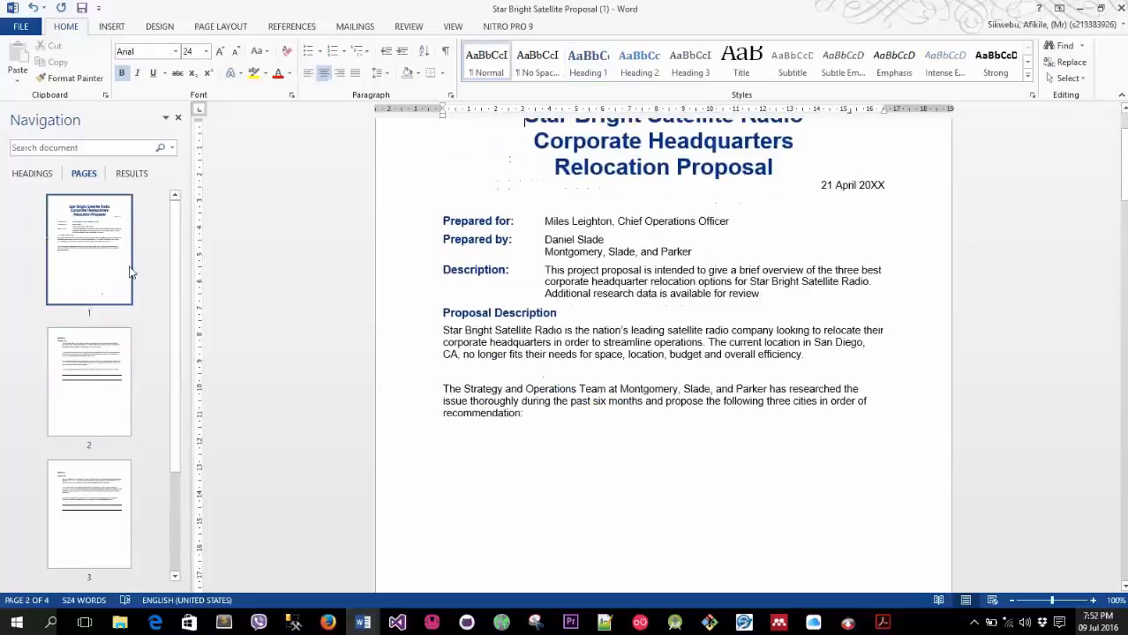
{"action": "left_click", "coordinate": [96, 464]}
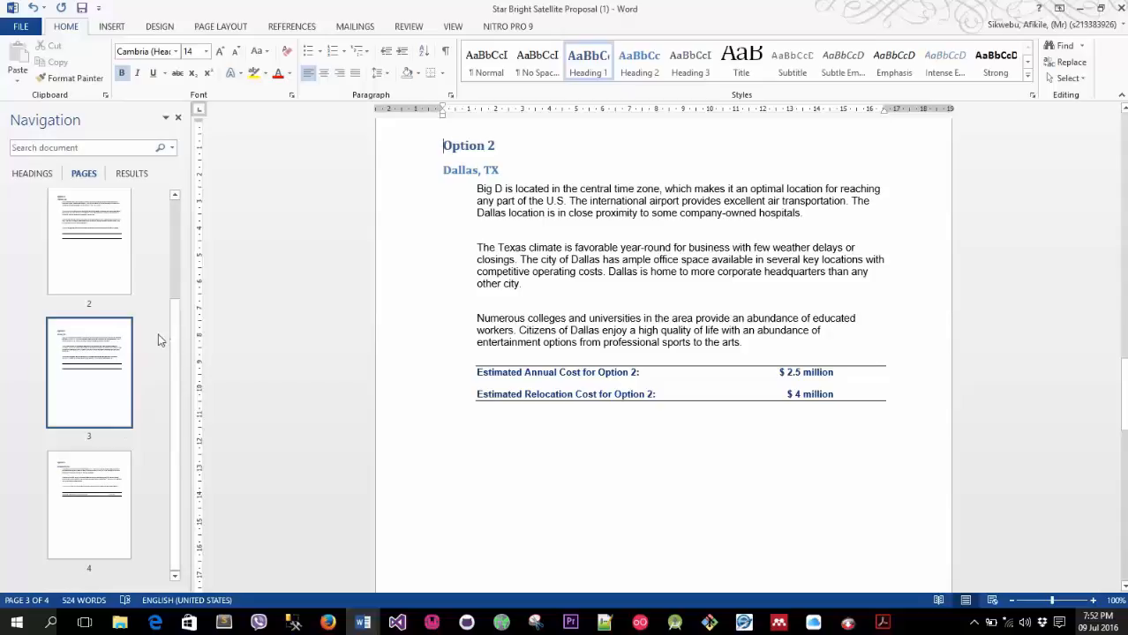
Jump to page 4 through its thumbnail and return the document view to the first page
{"action": "left_click_drag", "start_coordinate": [175, 392], "coordinate": [174, 457]}
{"action": "left_click", "coordinate": [111, 458]}
{"action": "left_click_drag", "start_coordinate": [174, 383], "coordinate": [175, 225]}
{"action": "left_click_drag", "start_coordinate": [1124, 510], "coordinate": [1123, 141]}
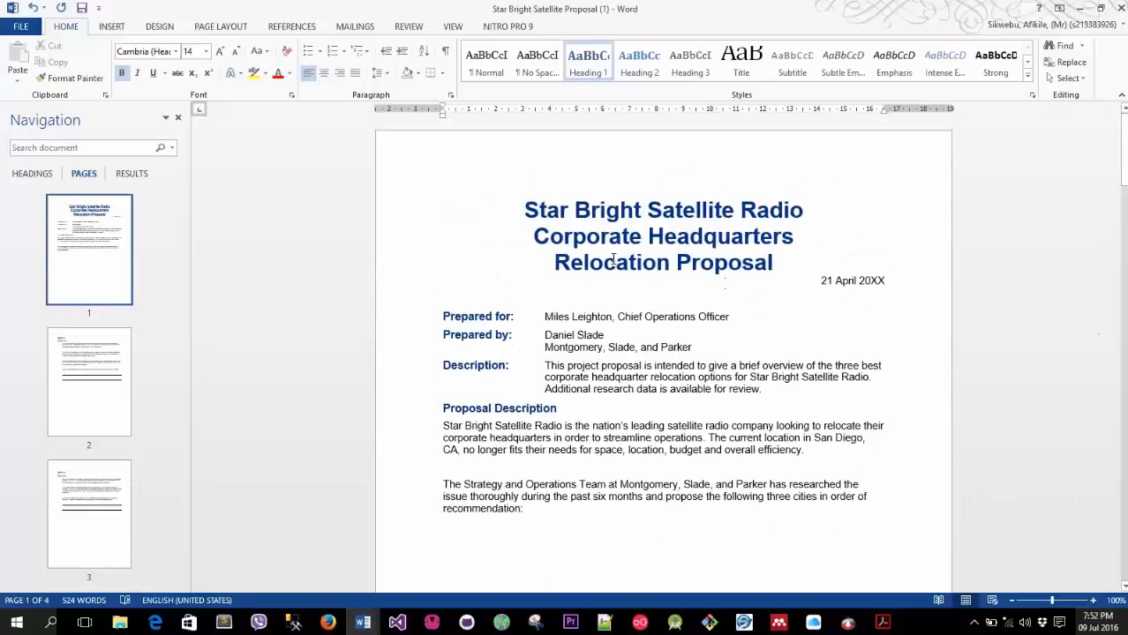
Search the document for "option" in the Navigation pane's results and look through the list of matches
{"action": "left_click", "coordinate": [132, 173]}
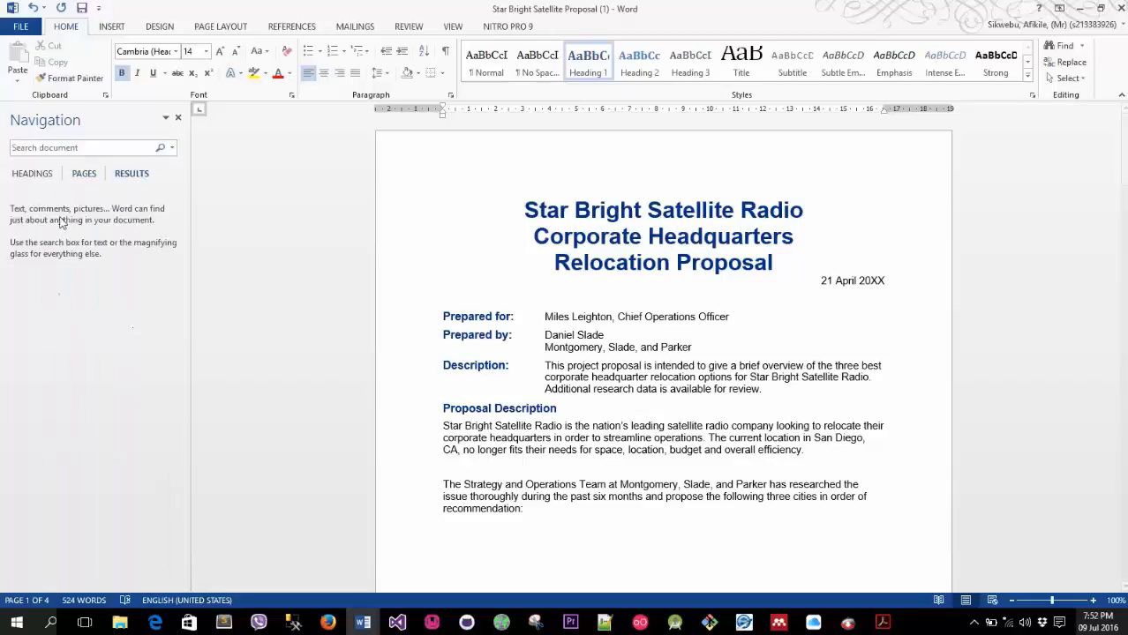
{"action": "left_click", "coordinate": [68, 149]}
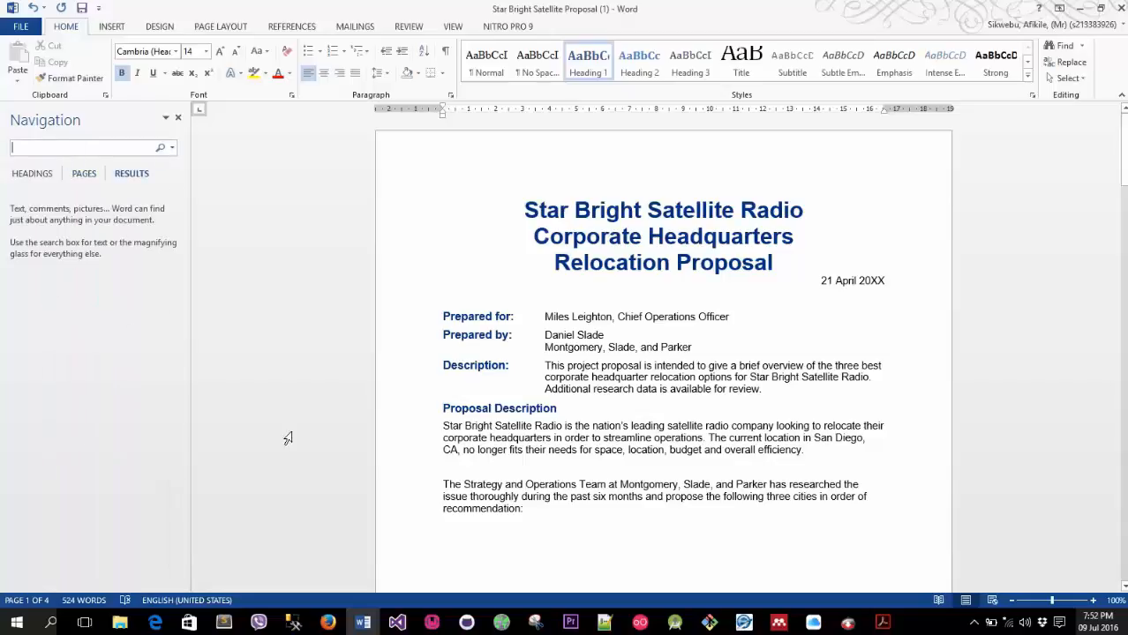
{"action": "type", "text": "option"}
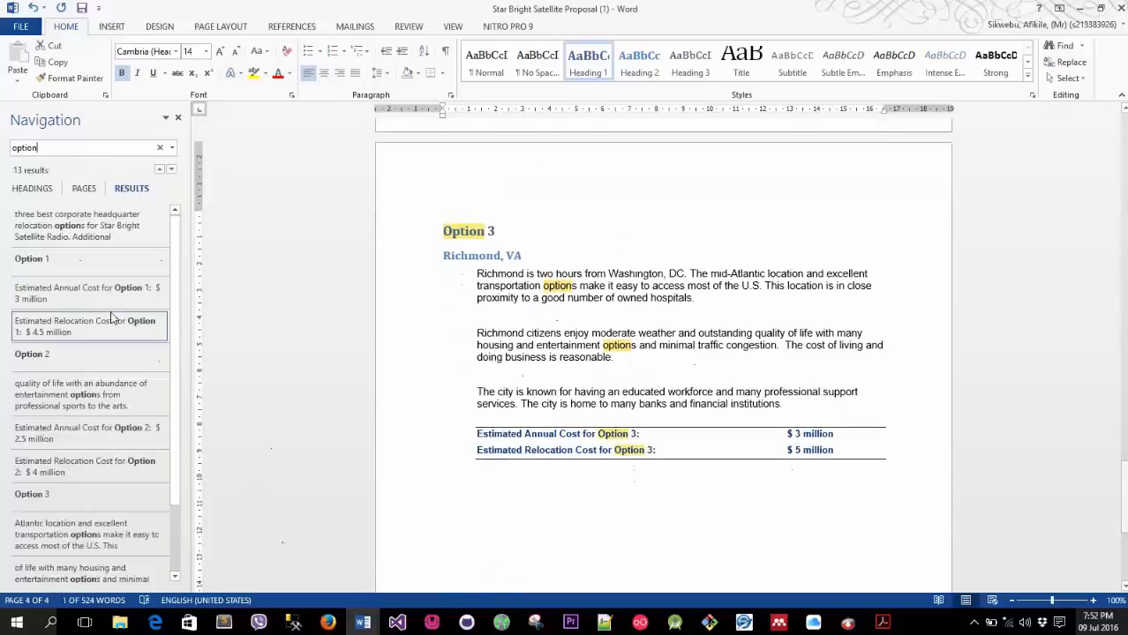
{"action": "left_click_drag", "start_coordinate": [176, 242], "coordinate": [166, 430]}
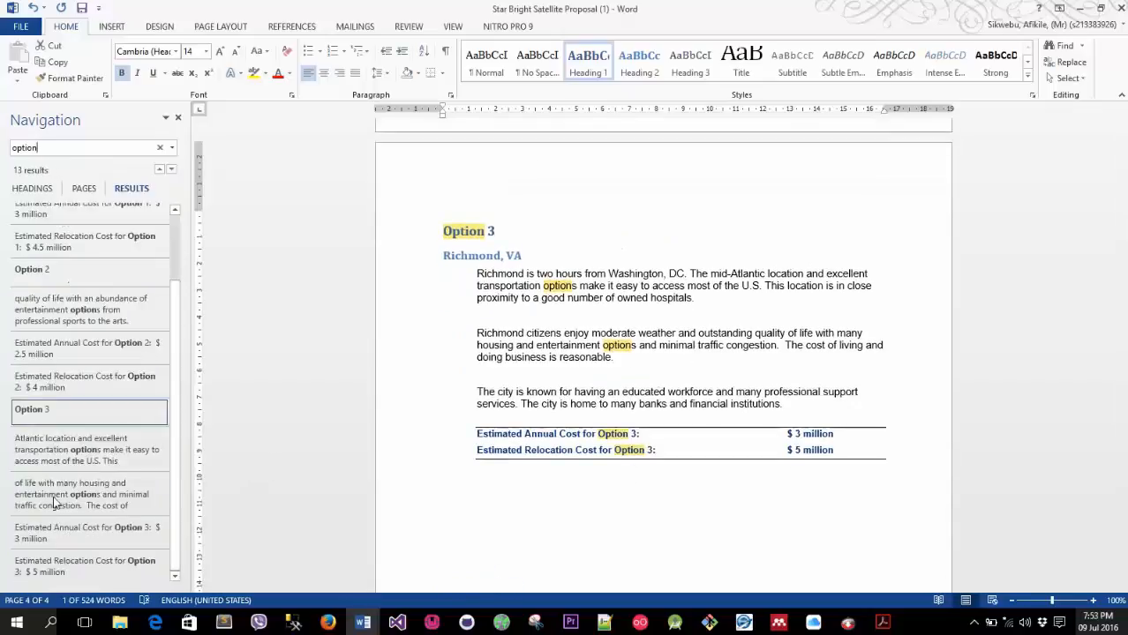
Jump to the search matches in the Option 3, Option 2 and Option 1 headings, one after another
{"action": "left_click", "coordinate": [53, 410]}
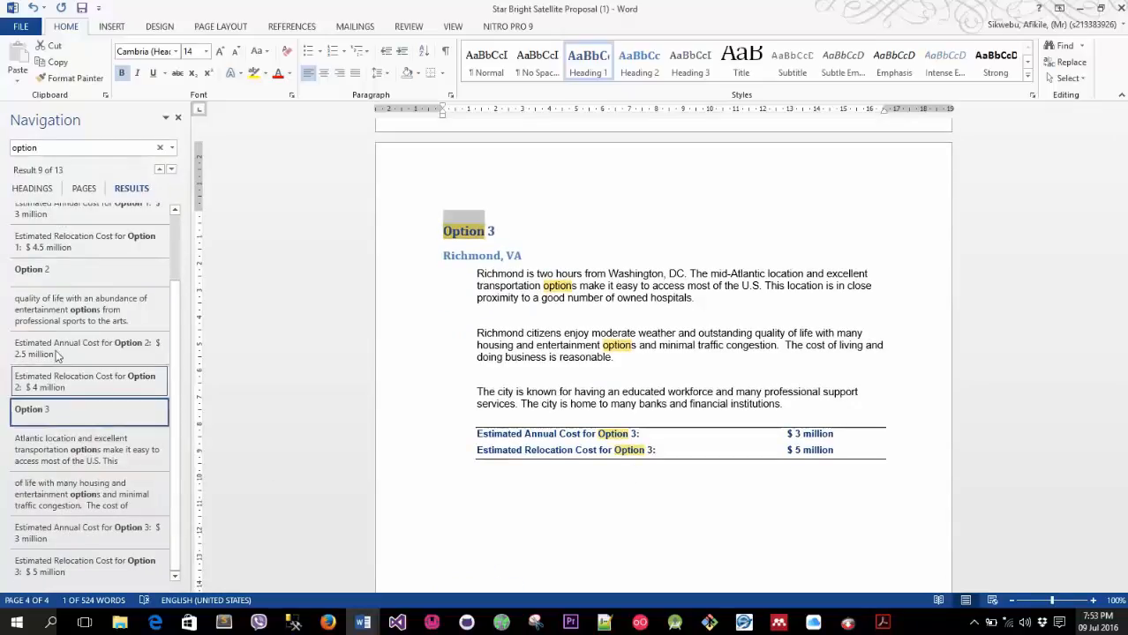
{"action": "left_click", "coordinate": [55, 281]}
{"action": "scroll", "coordinate": [87, 270], "scroll_direction": "up", "scroll_amount": 2}
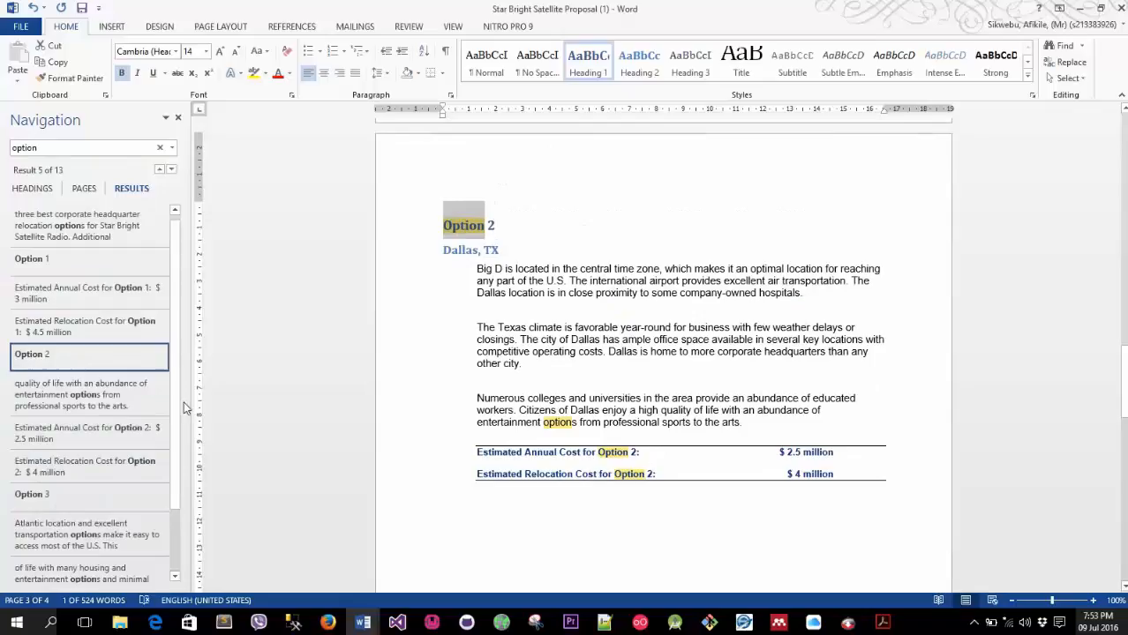
{"action": "left_click", "coordinate": [87, 271]}
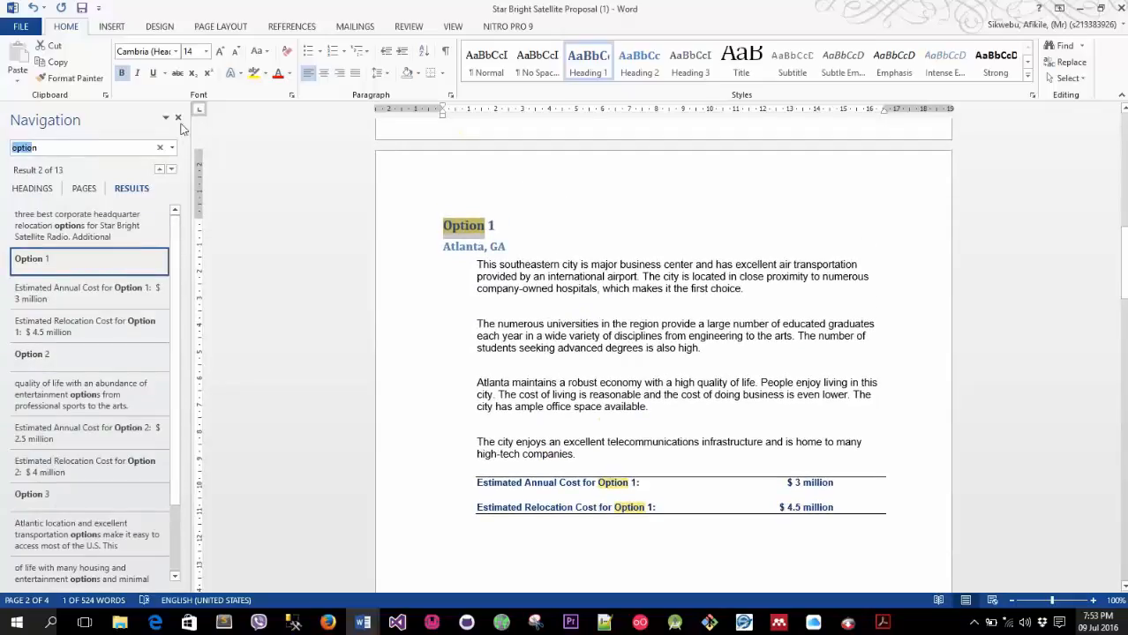
Clear the document search and hide the Navigation pane
{"action": "left_click", "coordinate": [160, 148]}
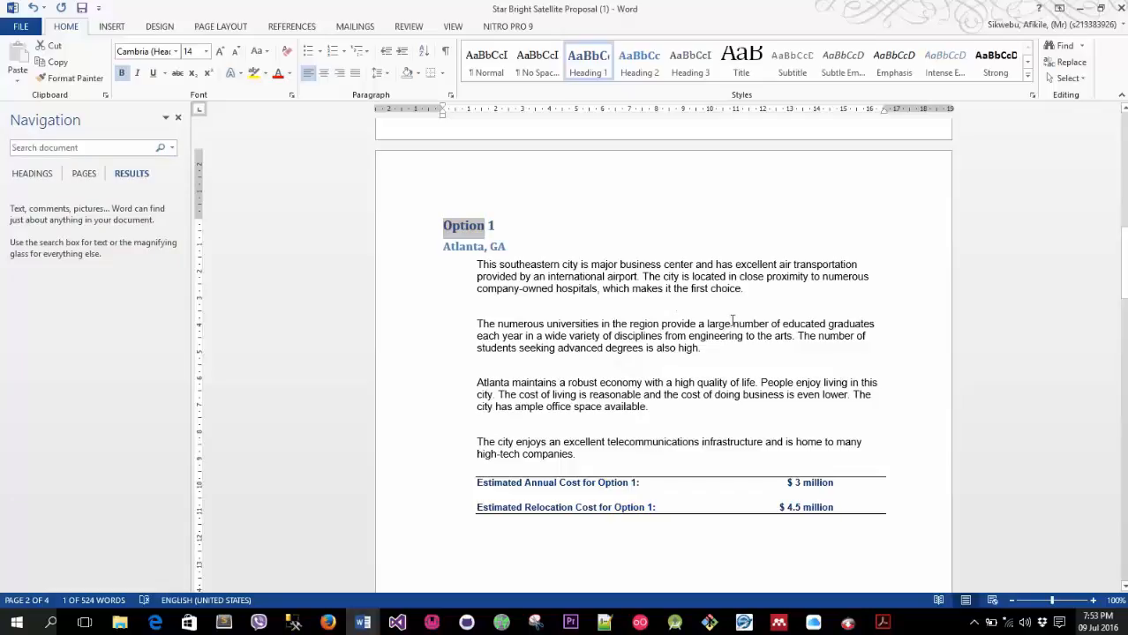
{"action": "left_click", "coordinate": [453, 27]}
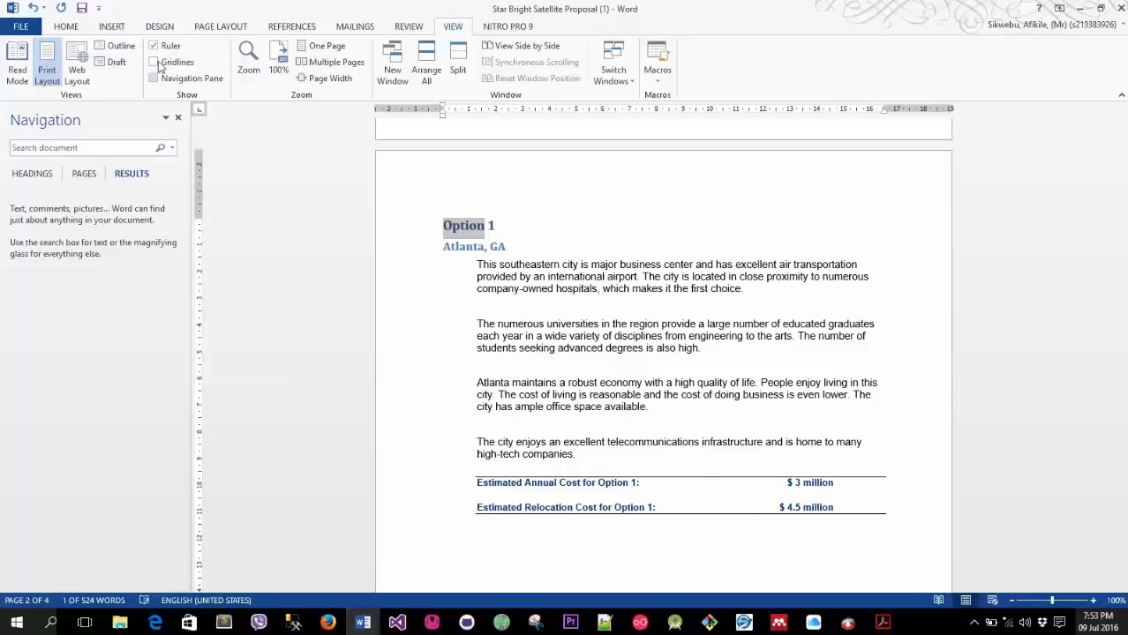
{"action": "left_click", "coordinate": [154, 77]}
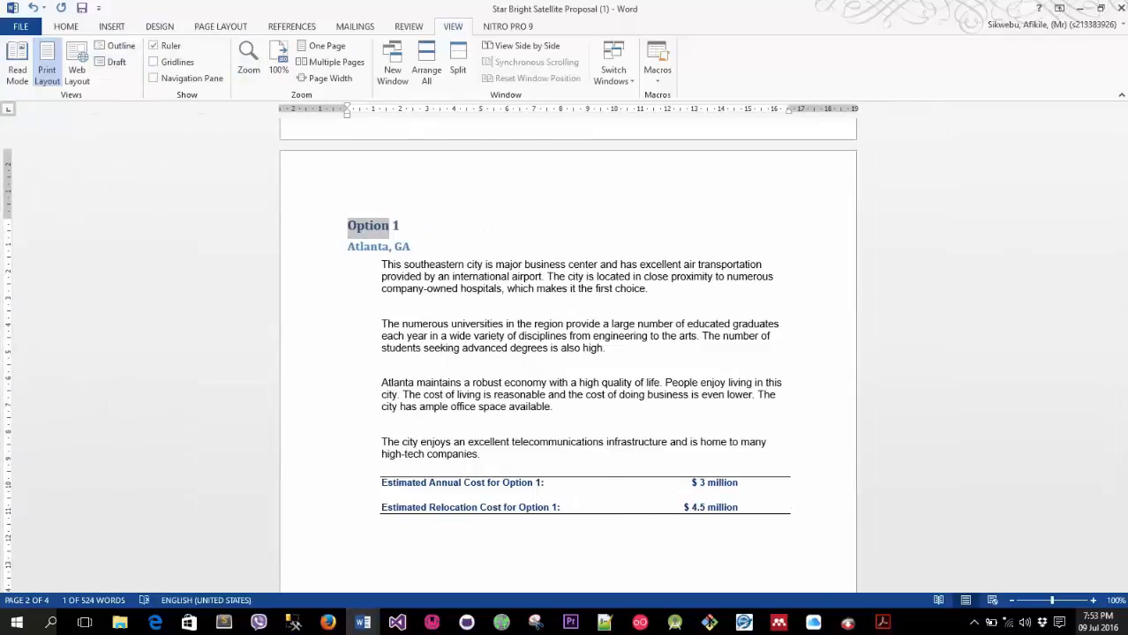
Enlarge the document view to 252% and return it to 100%
{"action": "left_click", "coordinate": [1050, 601]}
{"action": "mouse_move", "coordinate": [1050, 601]}
{"action": "left_mouse_down"}
{"action": "mouse_move", "coordinate": [1066, 601]}
{"action": "mouse_move", "coordinate": [1041, 603]}
{"action": "mouse_move", "coordinate": [1066, 604]}
{"action": "left_mouse_up"}
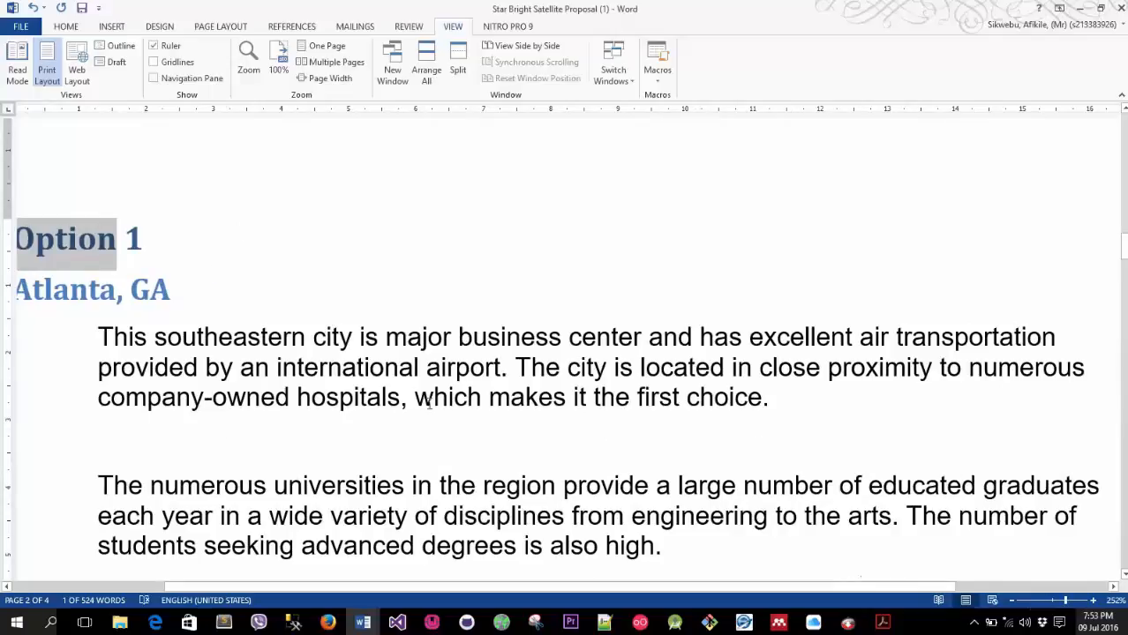
{"action": "left_click", "coordinate": [1052, 601]}
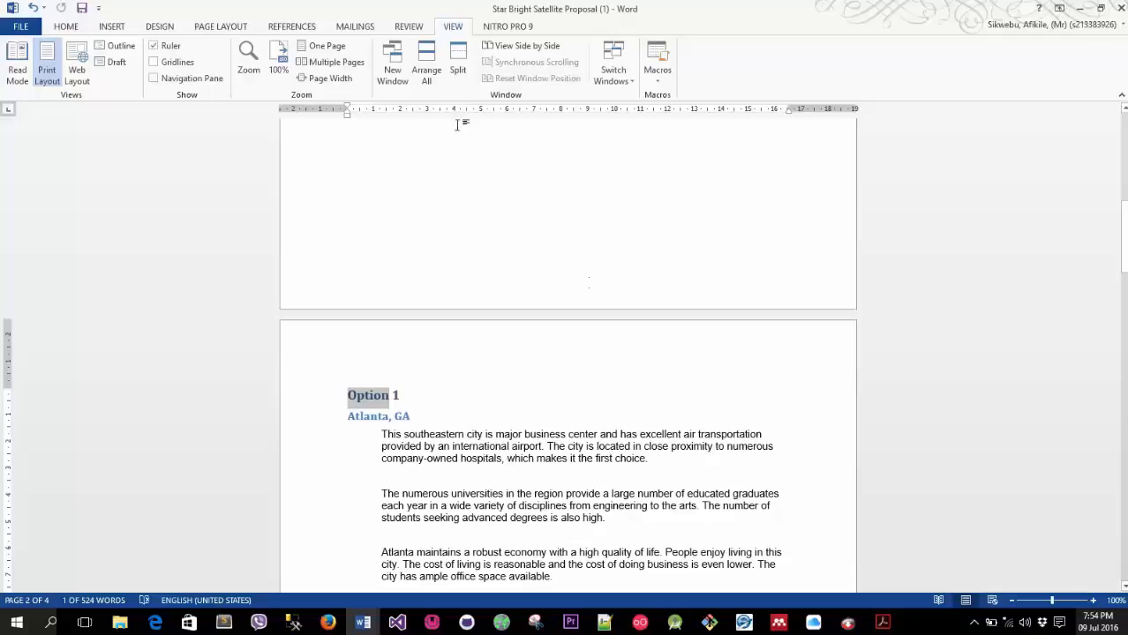
Display multiple pages side by side and look through all pages from the title page to Option 3
{"action": "left_click", "coordinate": [318, 63]}
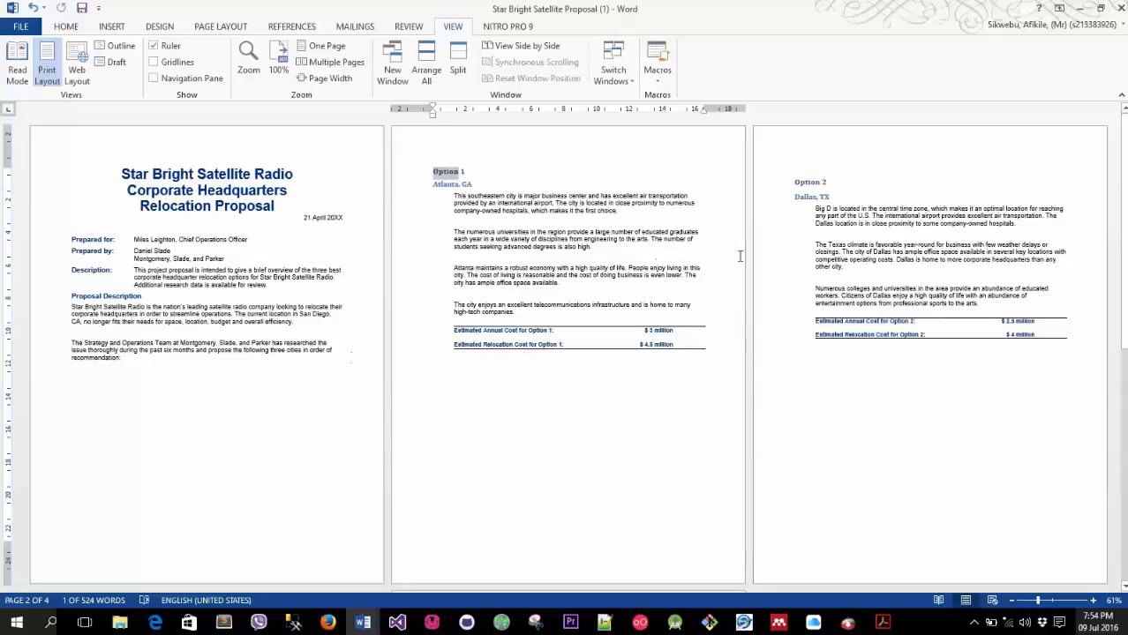
{"action": "scroll", "coordinate": [740, 256], "scroll_direction": "down", "scroll_amount": 4}
{"action": "scroll", "coordinate": [374, 286], "scroll_direction": "up", "scroll_amount": 4}
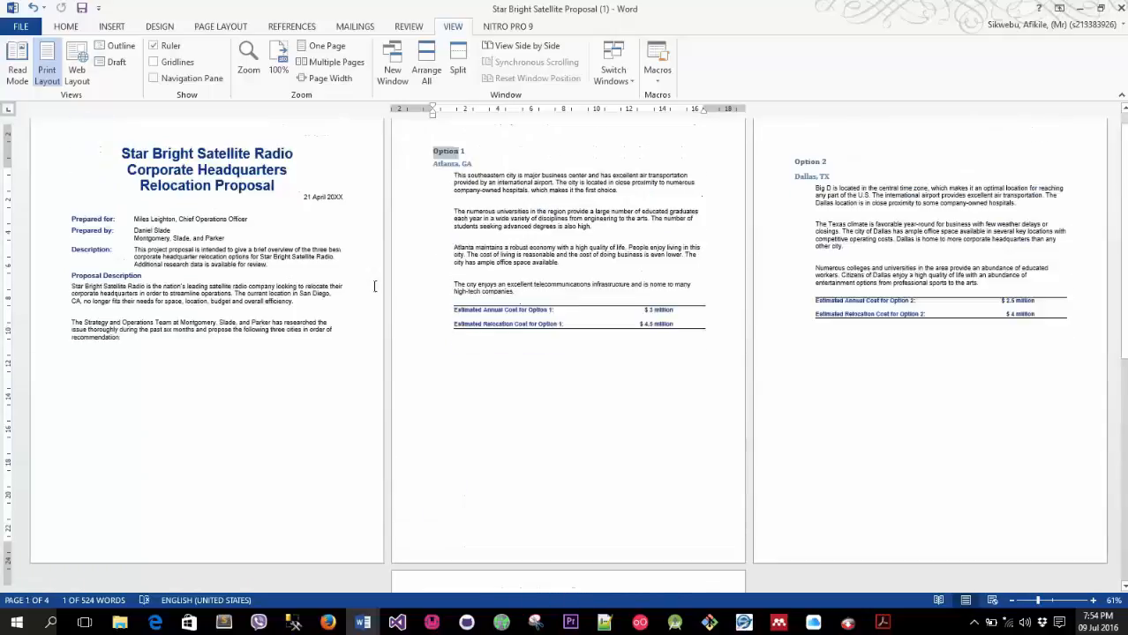
{"action": "scroll", "coordinate": [406, 294], "scroll_direction": "up", "scroll_amount": 1}
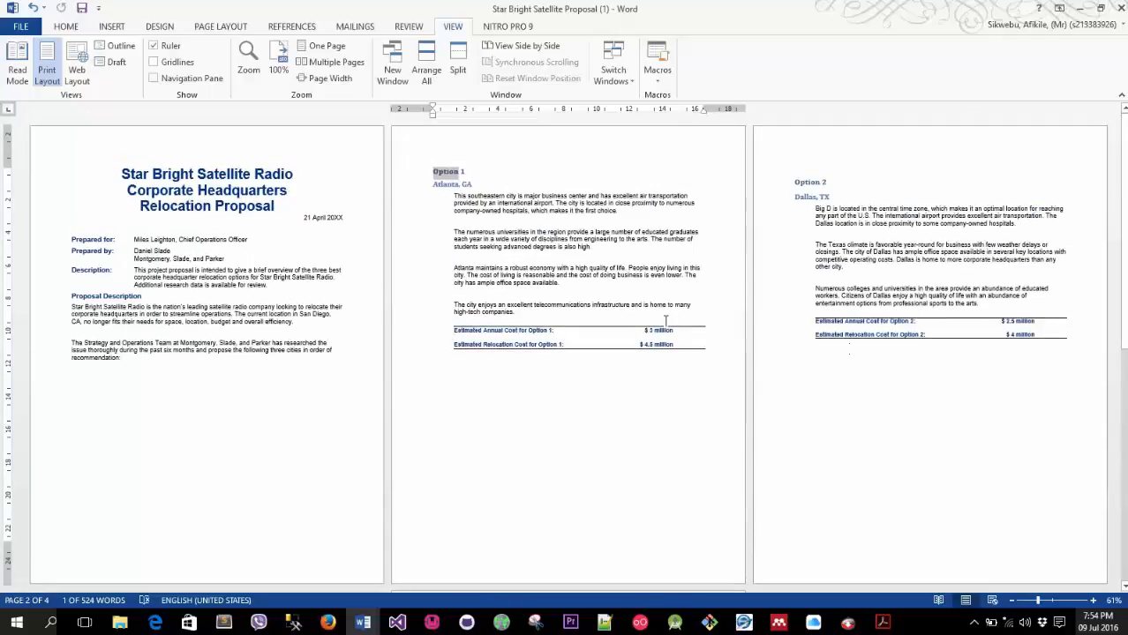
{"action": "scroll", "coordinate": [617, 363], "scroll_direction": "down", "scroll_amount": 5}
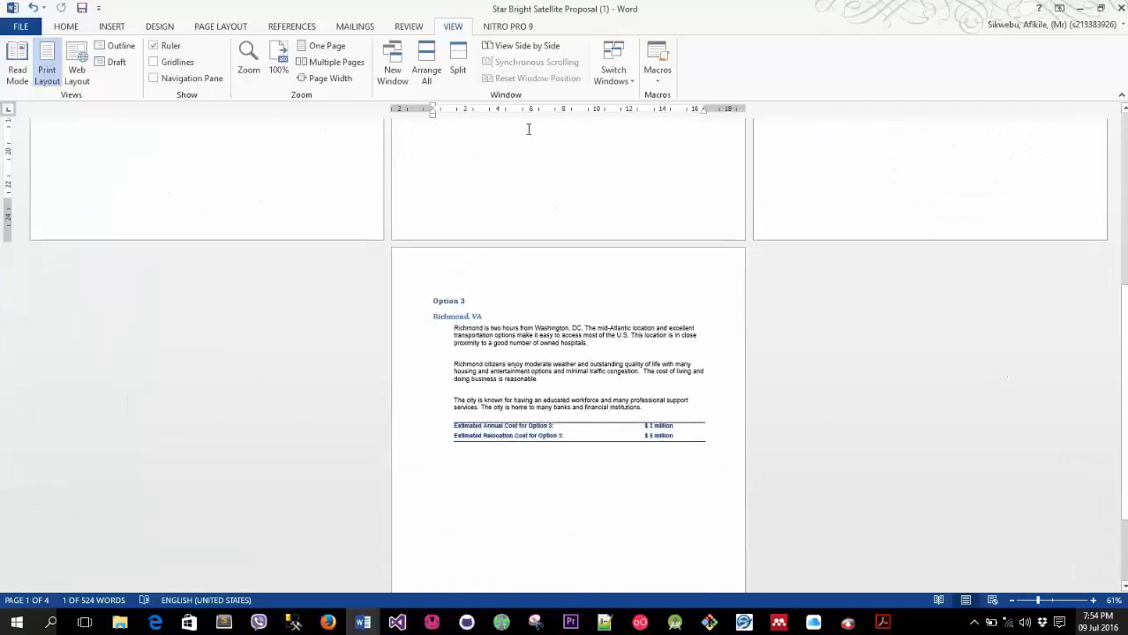
{"action": "scroll", "coordinate": [720, 386], "scroll_direction": "up", "scroll_amount": 5}
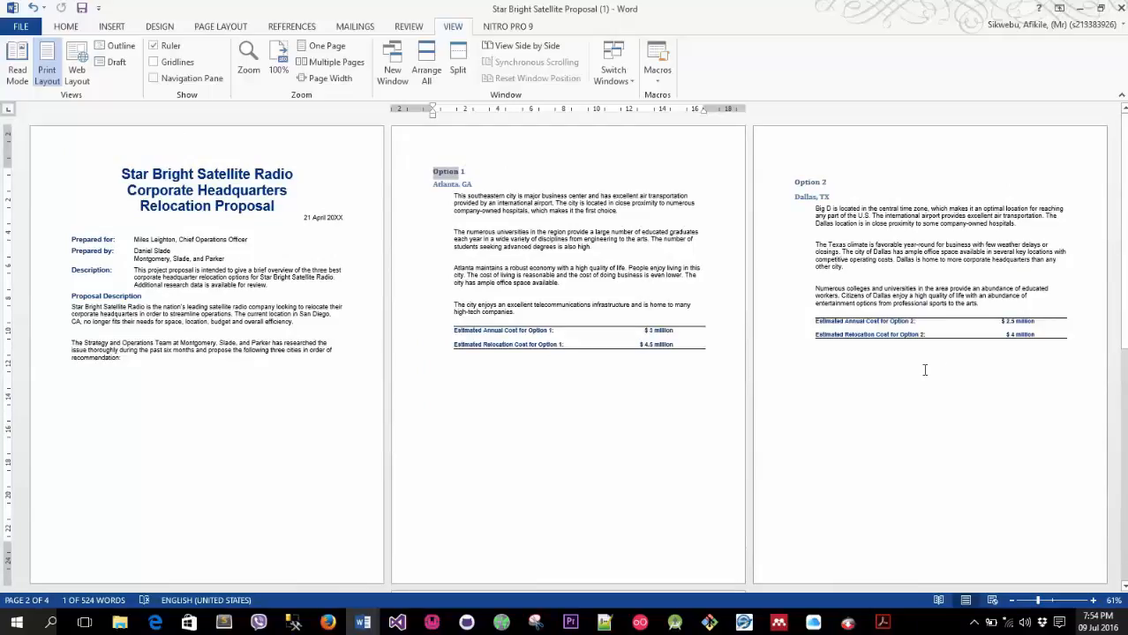
Preview the 200%, 75% and 100% magnifications in the Zoom dialog and examine the many-pages grid choices
{"action": "left_click", "coordinate": [248, 66]}
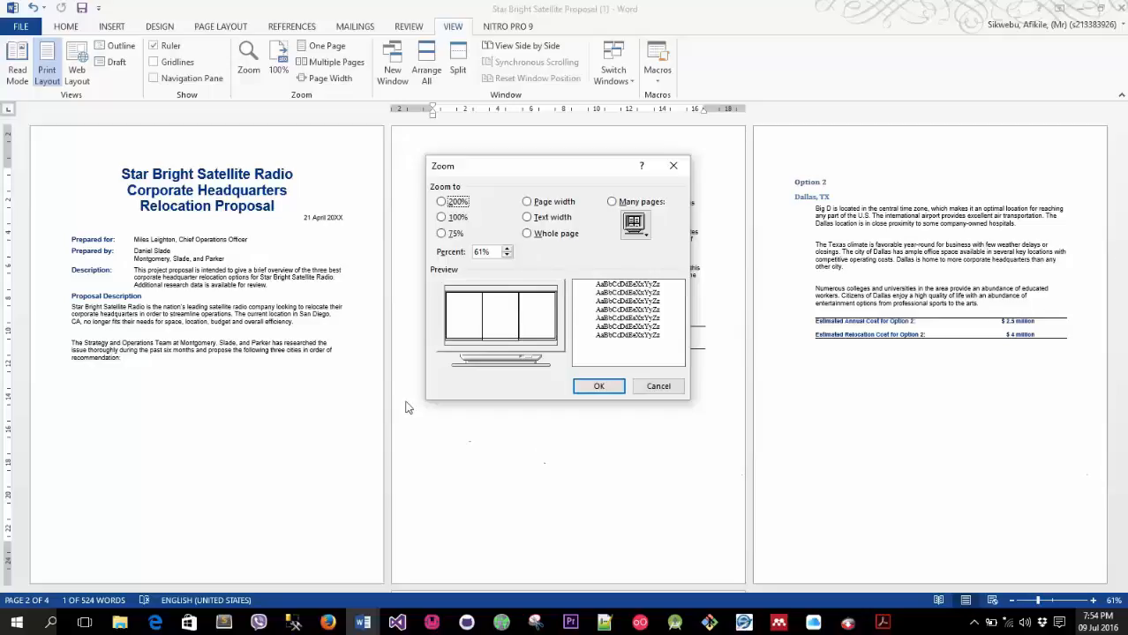
{"action": "left_click", "coordinate": [441, 201]}
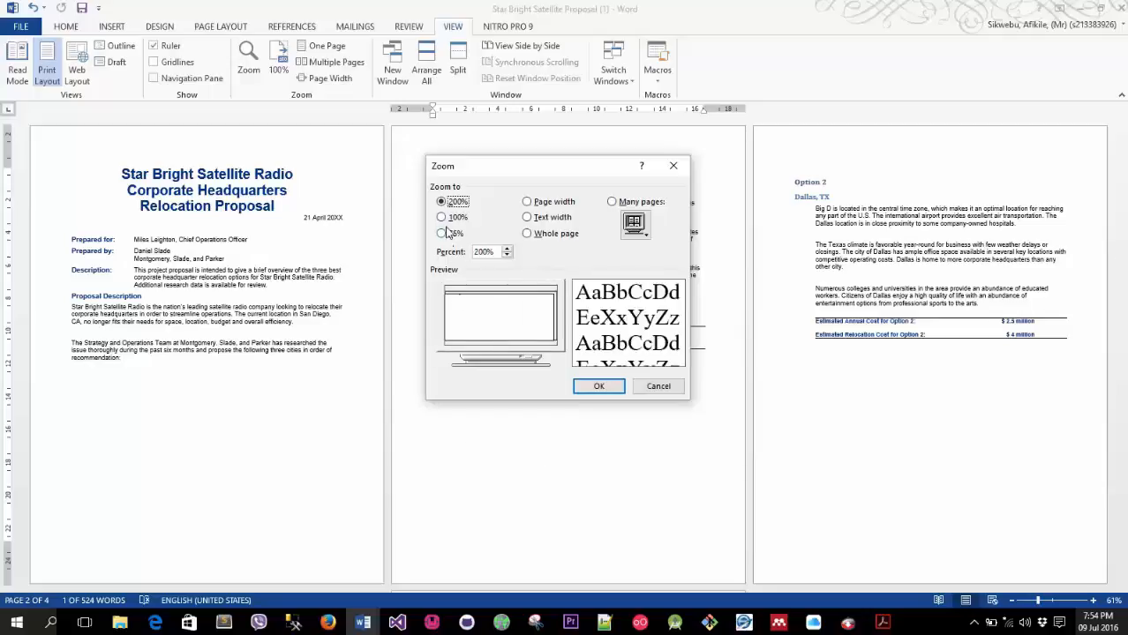
{"action": "key", "text": "Down"}
{"action": "left_click", "coordinate": [442, 235]}
{"action": "left_click", "coordinate": [455, 220]}
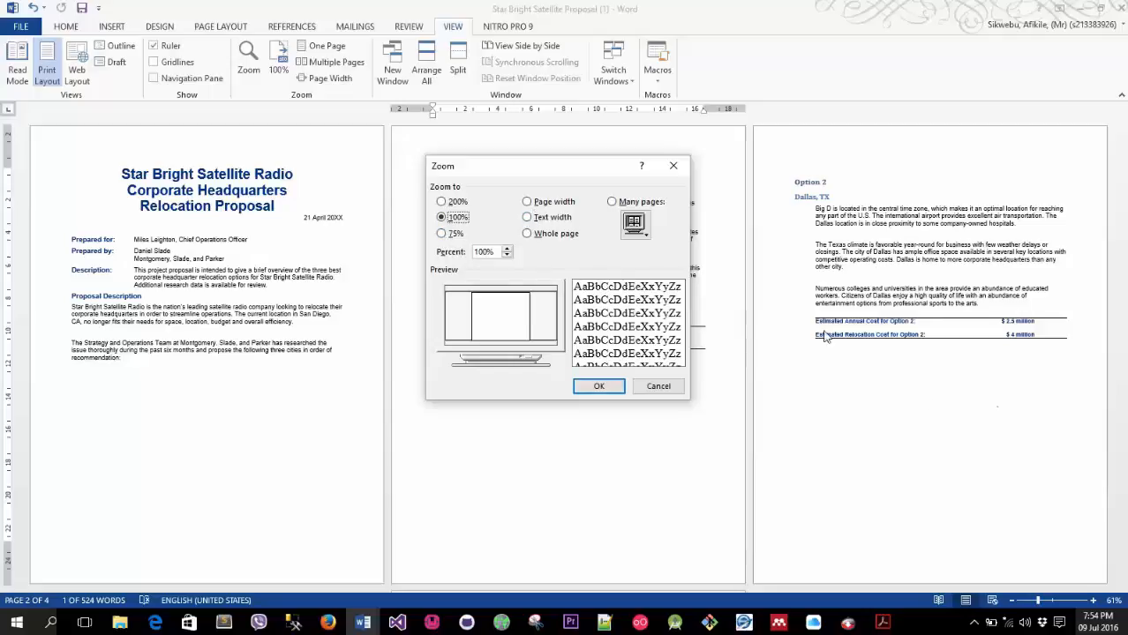
{"action": "left_click", "coordinate": [637, 226]}
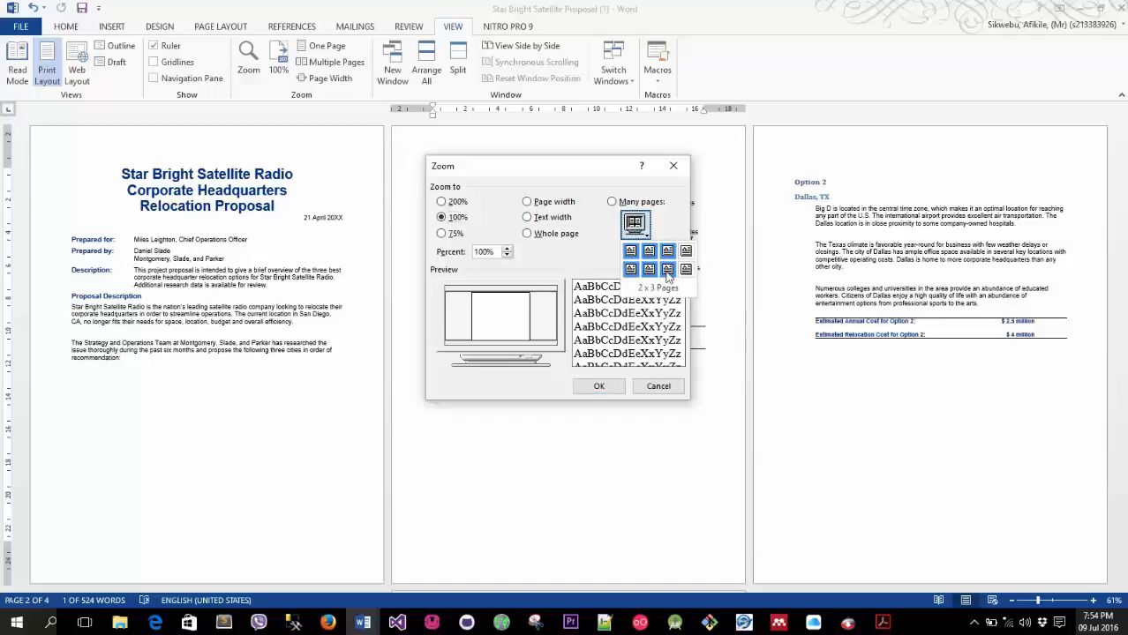
{"action": "left_click", "coordinate": [585, 240]}
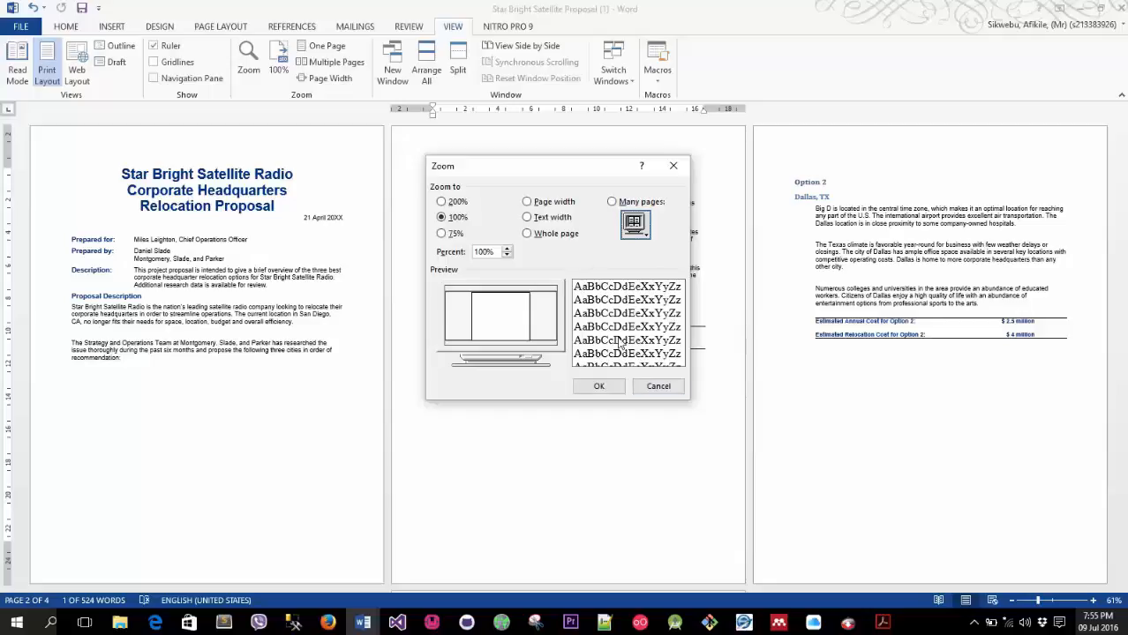
Preview the 75%, text width, whole page and page width zoom options, and apply the many-pages zoom
{"action": "left_click", "coordinate": [450, 234]}
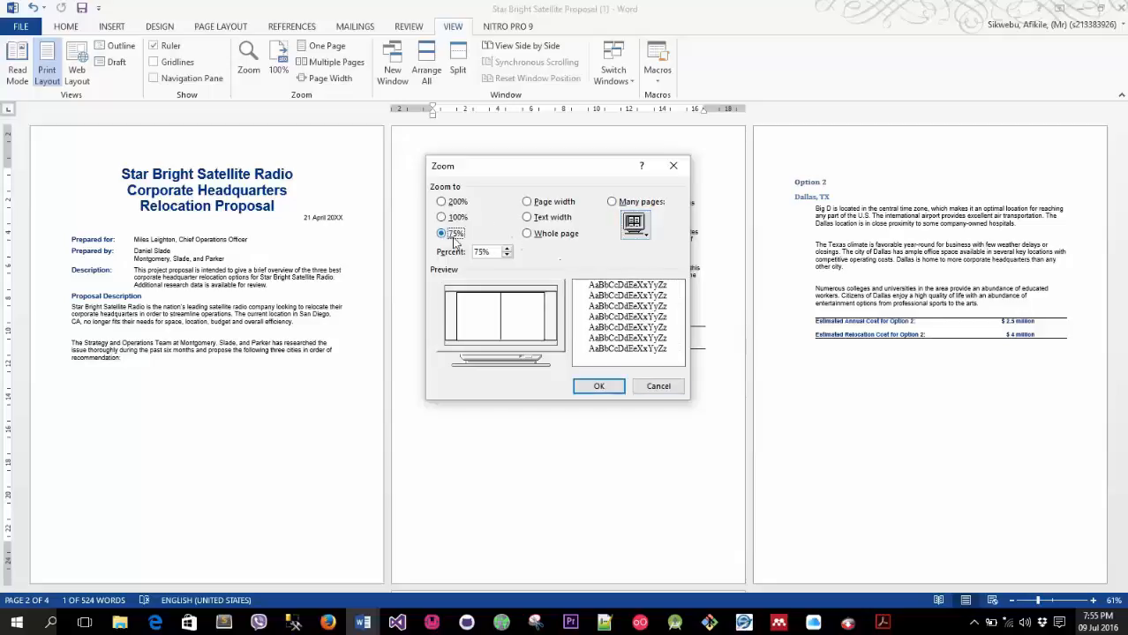
{"action": "left_click", "coordinate": [535, 217]}
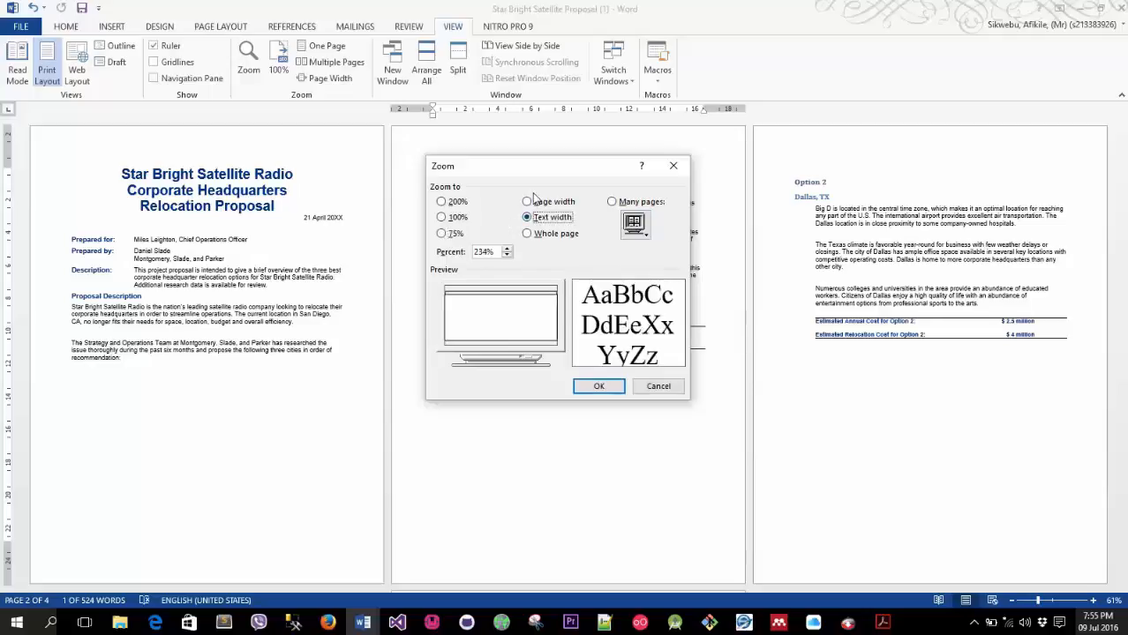
{"action": "left_click", "coordinate": [535, 234]}
{"action": "left_click", "coordinate": [535, 203]}
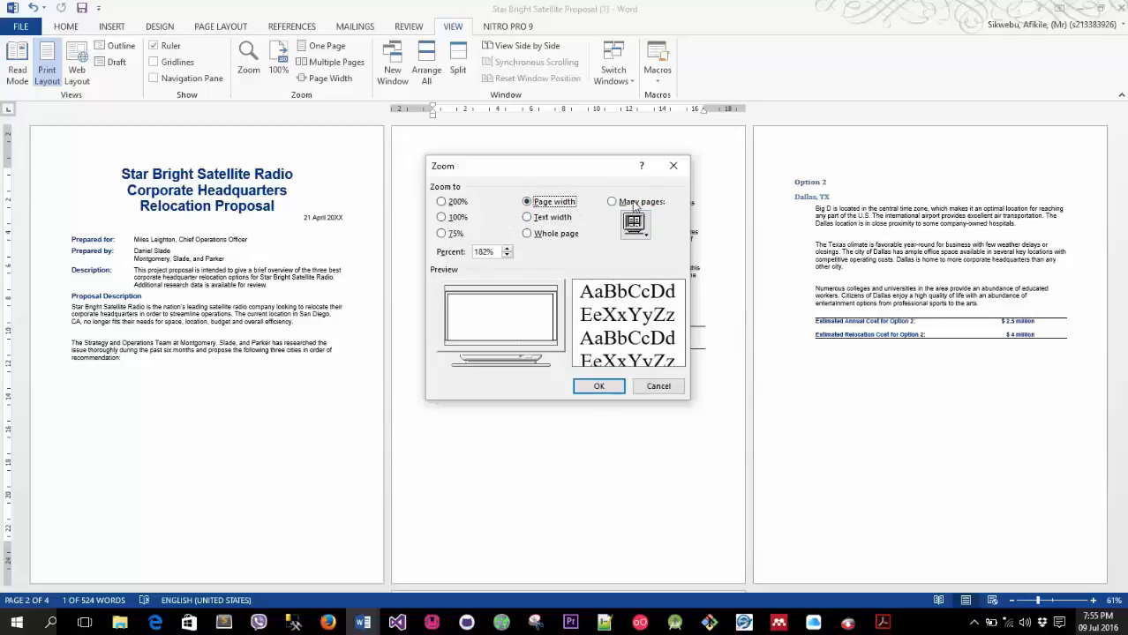
{"action": "left_click", "coordinate": [632, 203]}
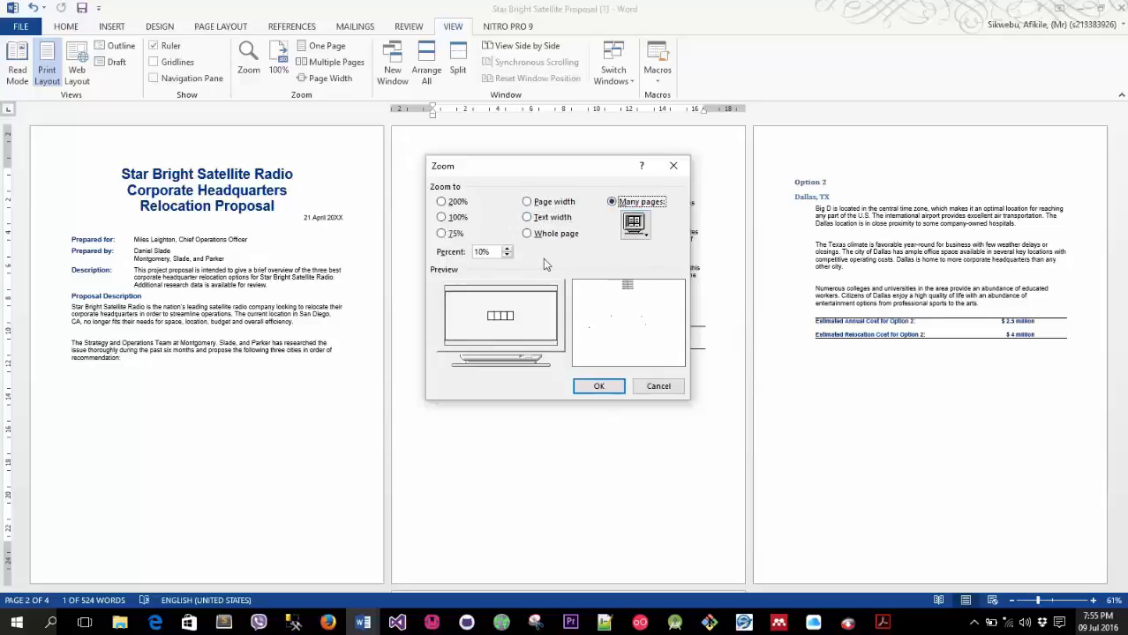
{"action": "double_click", "coordinate": [627, 206]}
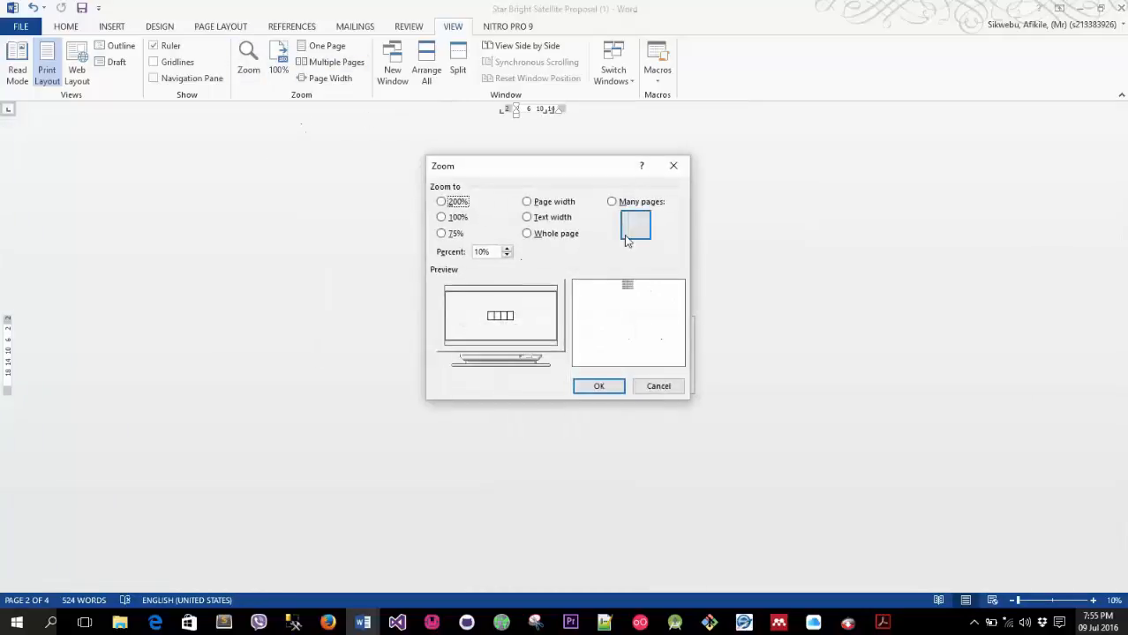
Set the document zoom to 100%, and adjust it to 86% so two pages fit side by side
{"action": "left_click", "coordinate": [449, 217]}
{"action": "left_click", "coordinate": [584, 383]}
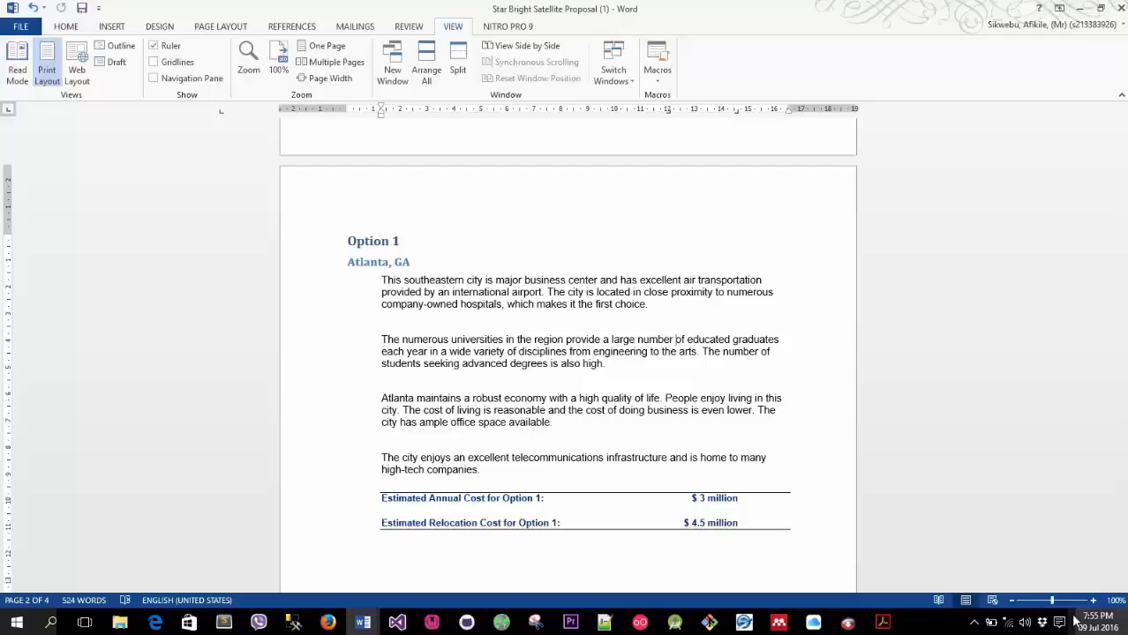
{"action": "mouse_move", "coordinate": [1052, 602]}
{"action": "left_mouse_down"}
{"action": "mouse_move", "coordinate": [1043, 607]}
{"action": "mouse_move", "coordinate": [1065, 608]}
{"action": "left_mouse_up"}
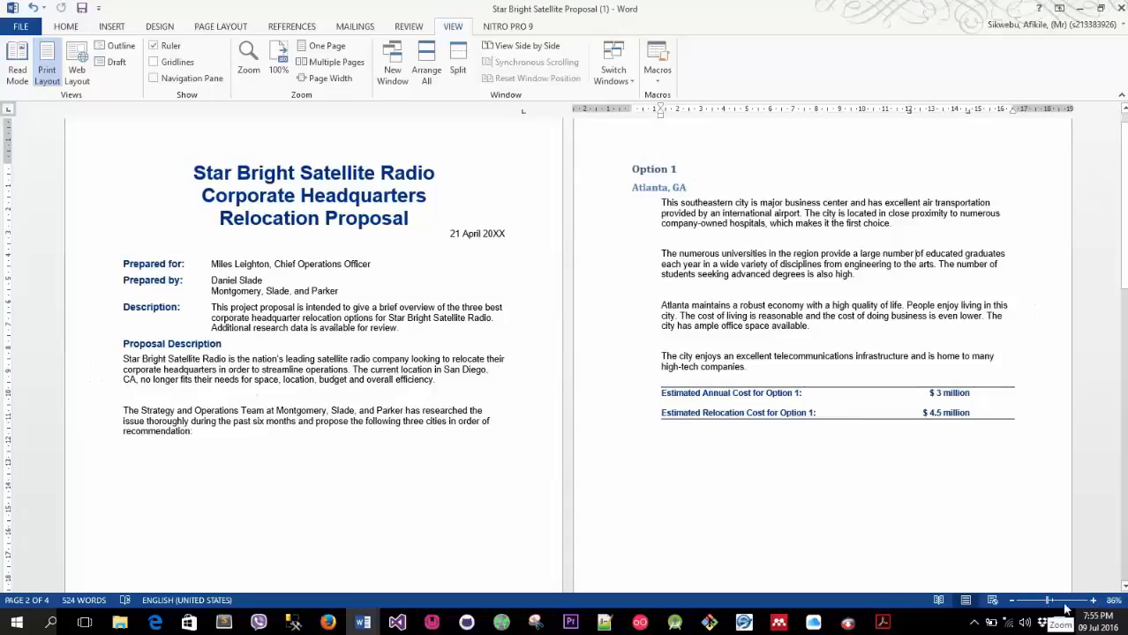
Reduce the document zoom to 71%, and set it back to 100%
{"action": "left_click_drag", "start_coordinate": [1066, 605], "coordinate": [1042, 603]}
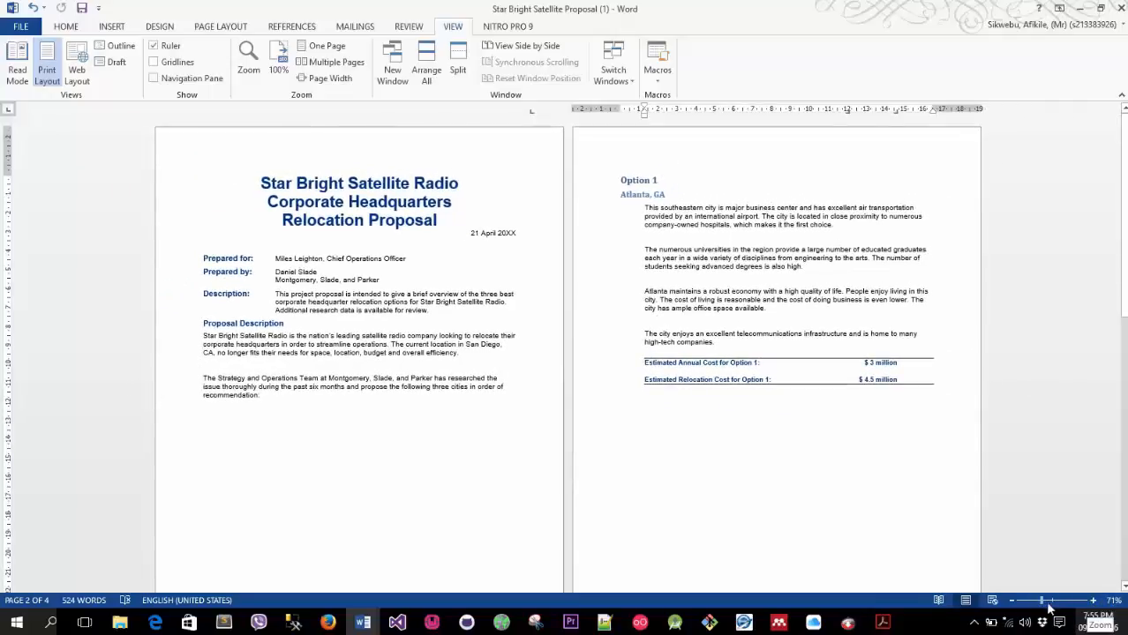
{"action": "left_click", "coordinate": [1053, 606]}
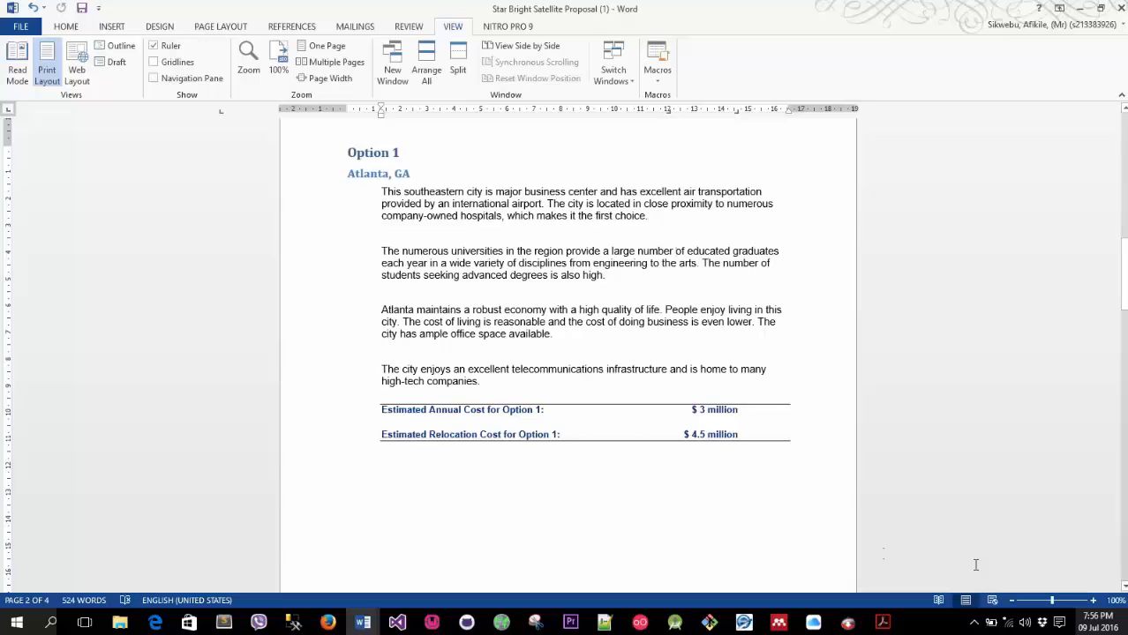
Increase the document zoom in increments until the Option 1 page is shown at 200%
{"action": "left_click", "coordinate": [1092, 601]}
{"action": "left_click", "coordinate": [1092, 601]}
{"action": "left_click", "coordinate": [1092, 601]}
{"action": "left_click", "coordinate": [1095, 603]}
{"action": "left_click", "coordinate": [1094, 604]}
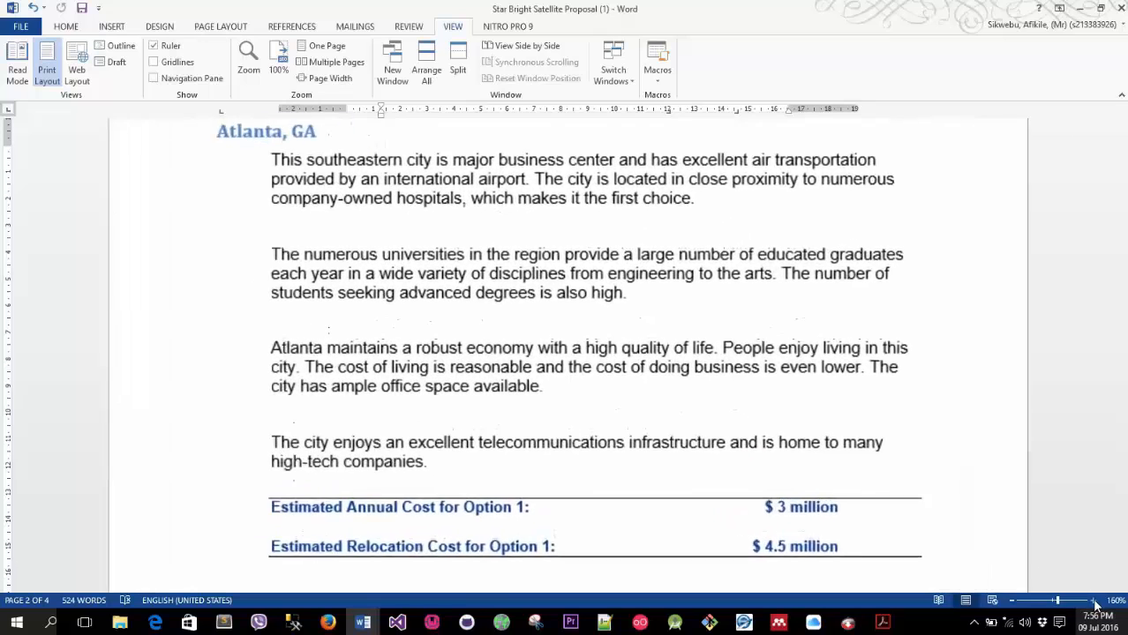
{"action": "left_click", "coordinate": [1094, 604]}
{"action": "left_click", "coordinate": [1094, 603]}
{"action": "left_click", "coordinate": [1094, 604]}
{"action": "left_click", "coordinate": [1095, 604]}
{"action": "left_click", "coordinate": [1094, 603]}
{"action": "left_click", "coordinate": [1094, 603]}
Lower the document zoom in increments to 140%, and adjust it back to 100%
{"action": "left_click", "coordinate": [1010, 601]}
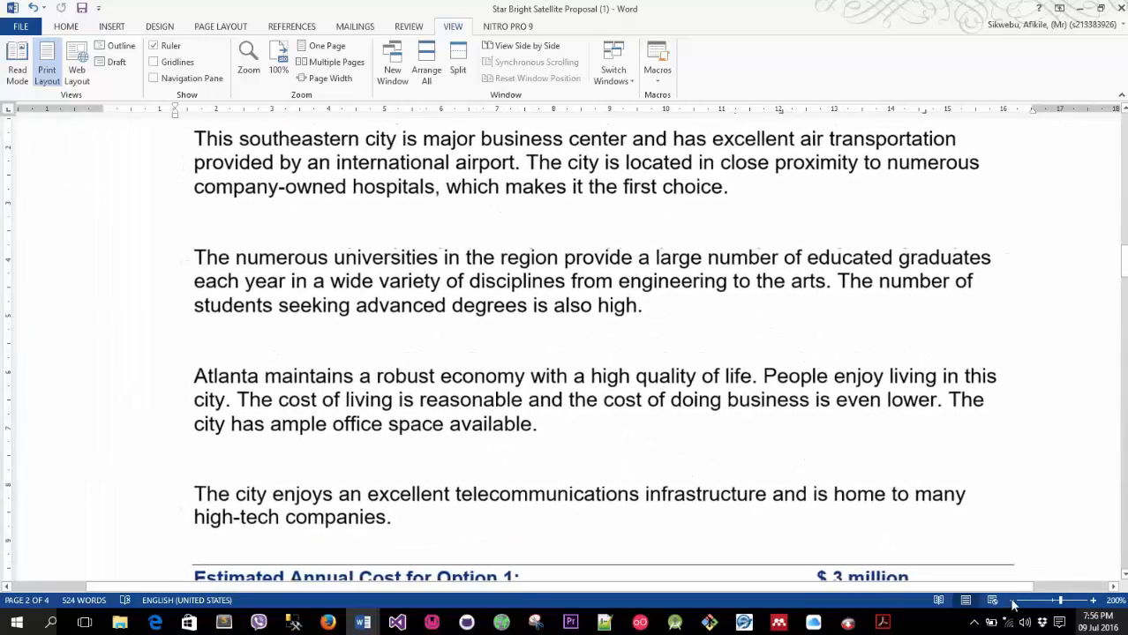
{"action": "left_click", "coordinate": [1011, 601]}
{"action": "left_click", "coordinate": [1010, 601]}
{"action": "left_click", "coordinate": [1011, 601]}
{"action": "left_click", "coordinate": [1011, 600]}
{"action": "left_click", "coordinate": [1010, 601]}
{"action": "left_click", "coordinate": [1010, 601]}
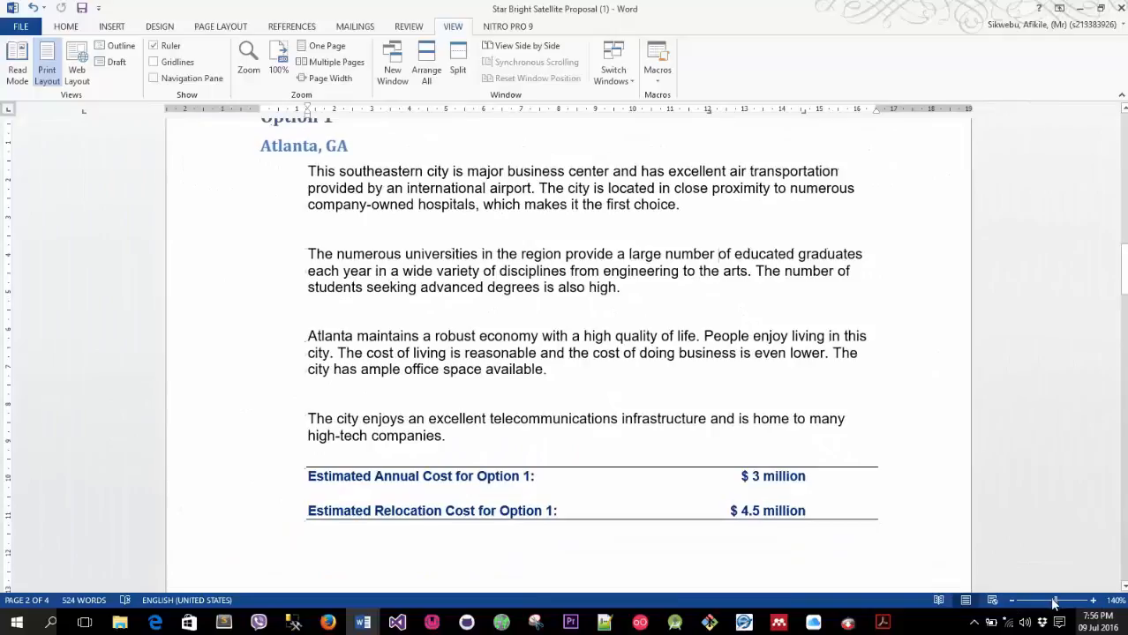
{"action": "left_click_drag", "start_coordinate": [1055, 602], "coordinate": [1052, 602]}
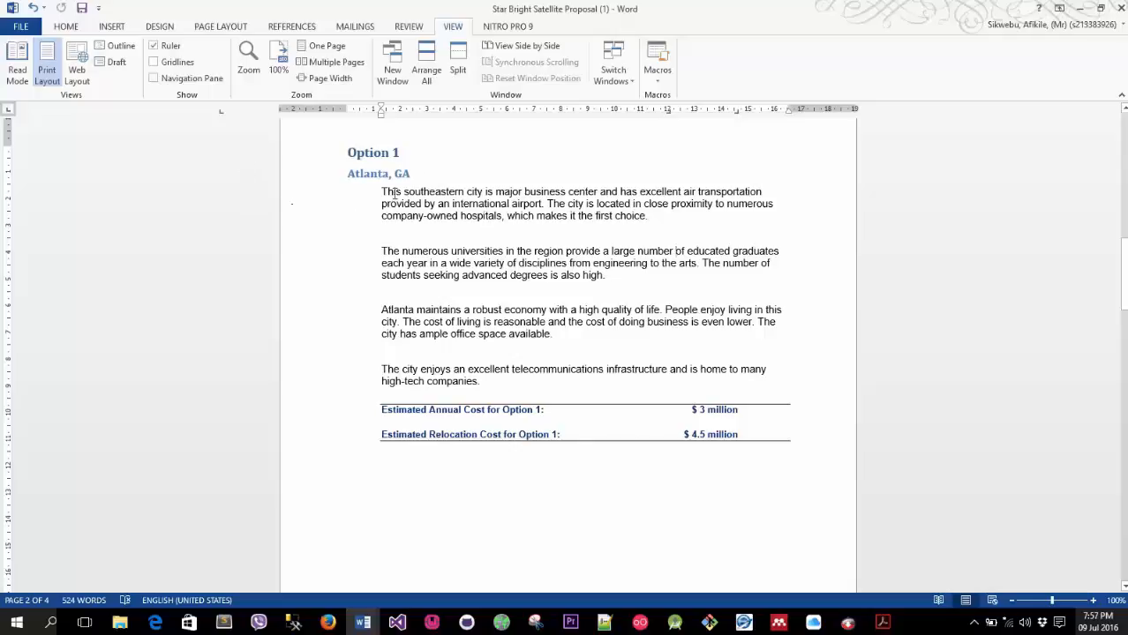
Open the proposal in a second window and look through it from the last page back to the title page
{"action": "left_click", "coordinate": [394, 78]}
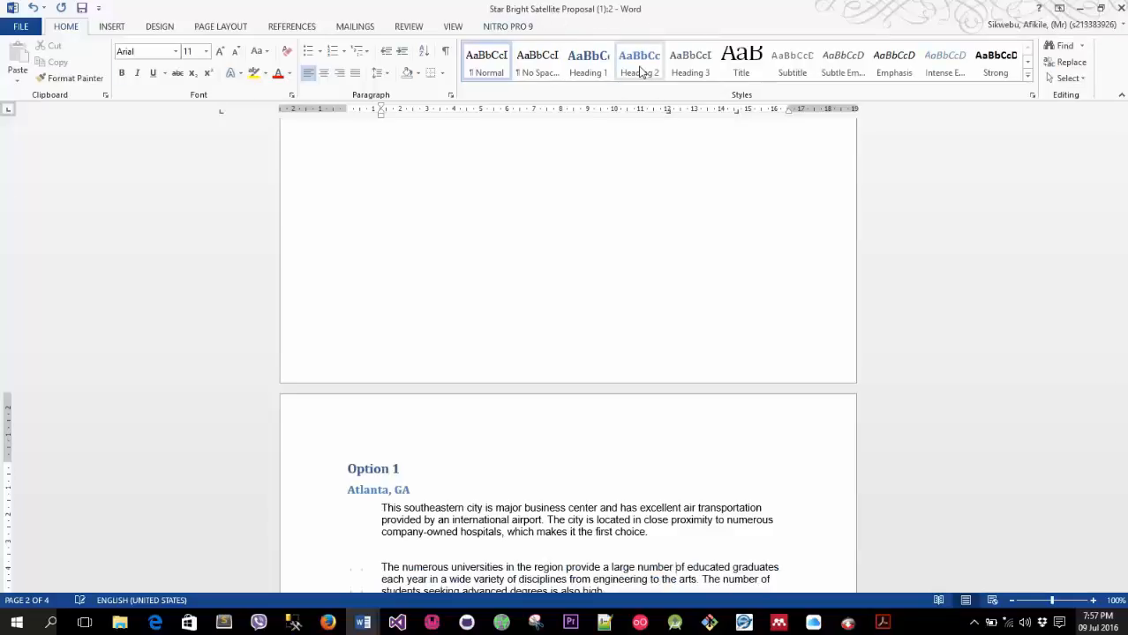
{"action": "key", "text": "ctrl+End"}
{"action": "scroll", "coordinate": [1015, 330], "scroll_direction": "up", "scroll_amount": 5}
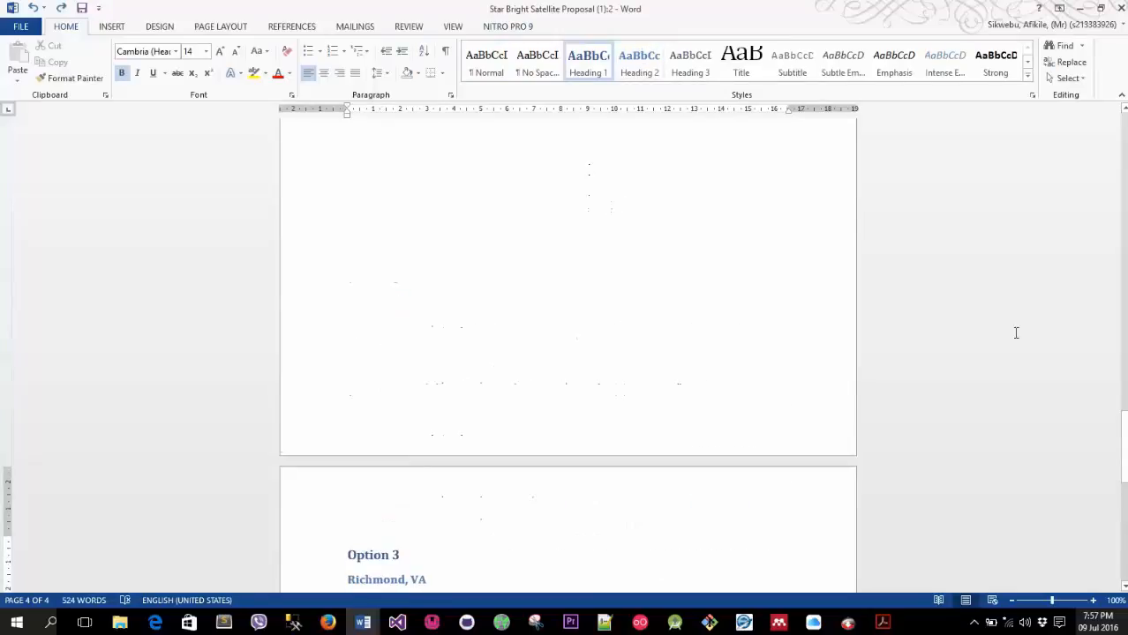
{"action": "left_click_drag", "start_coordinate": [1123, 416], "coordinate": [1119, 111]}
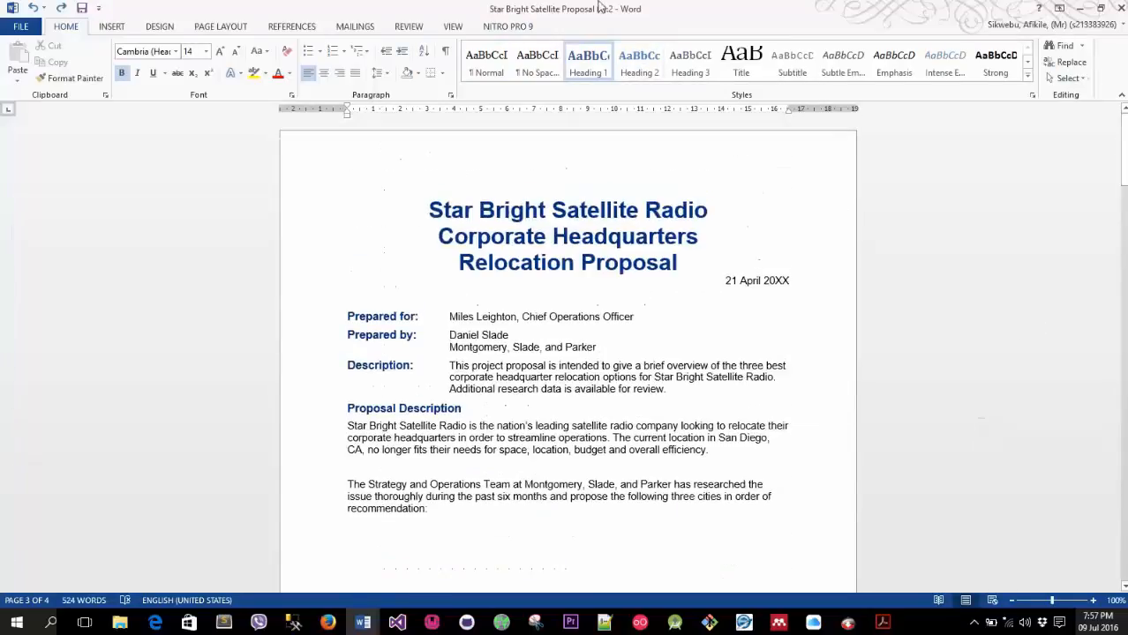
Restore the second proposal window to a smaller size and reposition it over the first window
{"action": "double_click", "coordinate": [603, 22]}
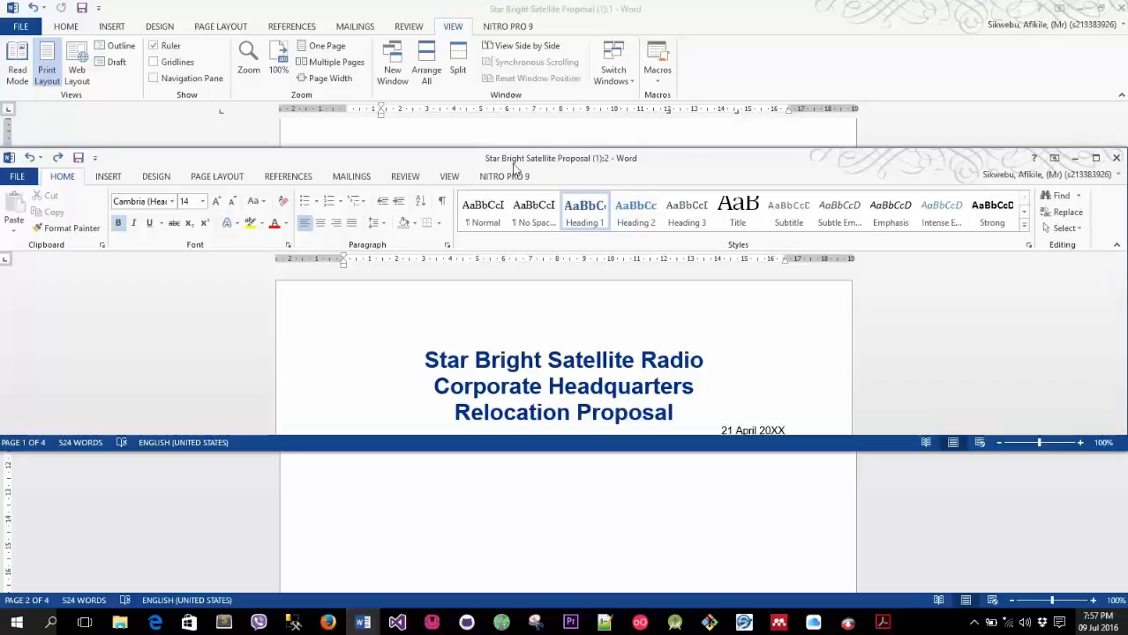
{"action": "left_click_drag", "start_coordinate": [520, 163], "coordinate": [519, 32]}
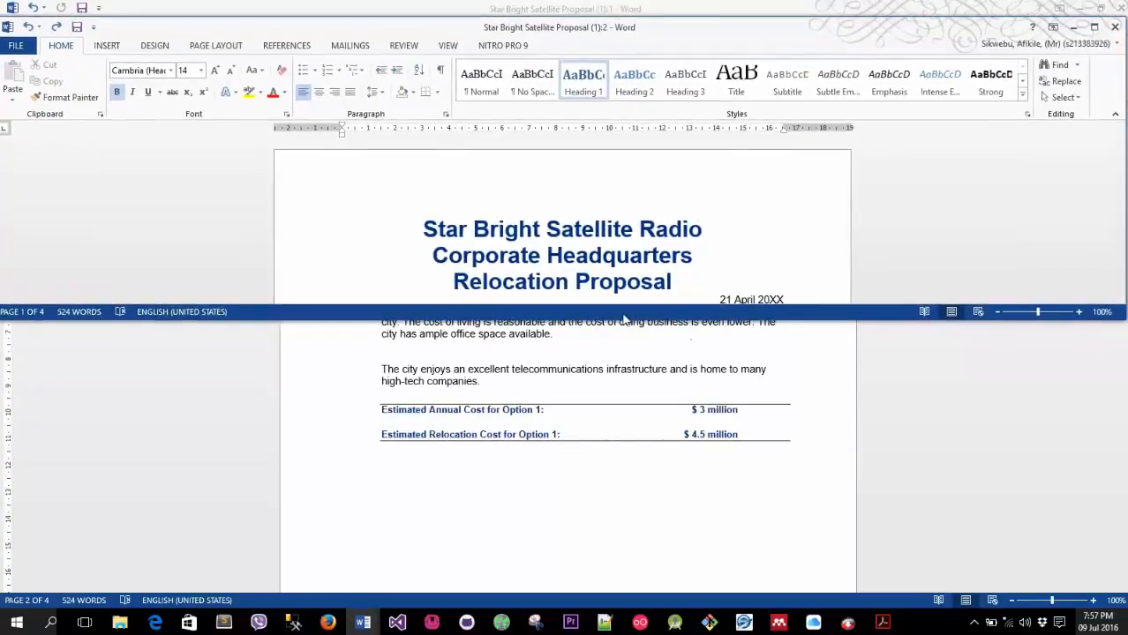
{"action": "left_click_drag", "start_coordinate": [631, 32], "coordinate": [619, 138]}
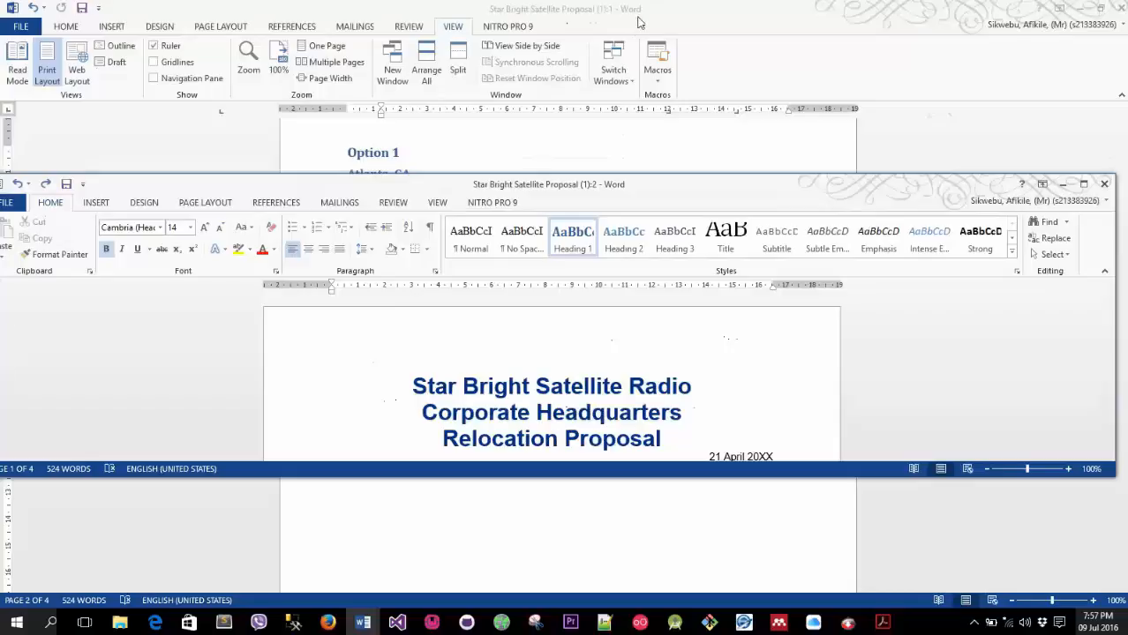
Bring the first proposal window to the front and arrange all open windows so both copies are stacked
{"action": "left_click", "coordinate": [632, 53]}
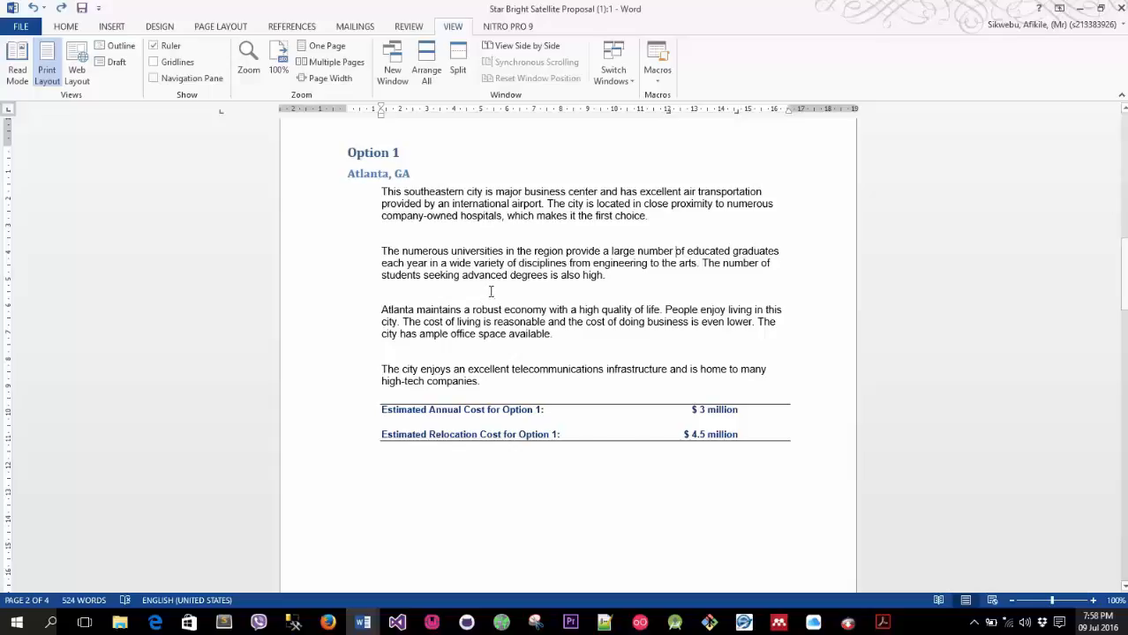
{"action": "left_click", "coordinate": [426, 70]}
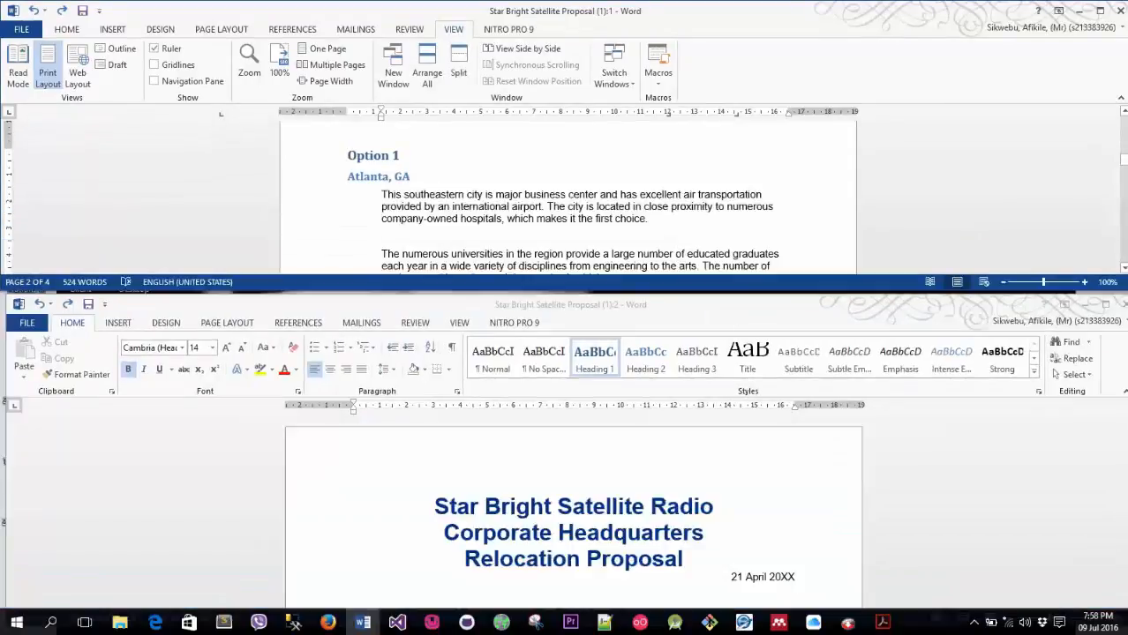
{"action": "key", "text": "alt+Tab"}
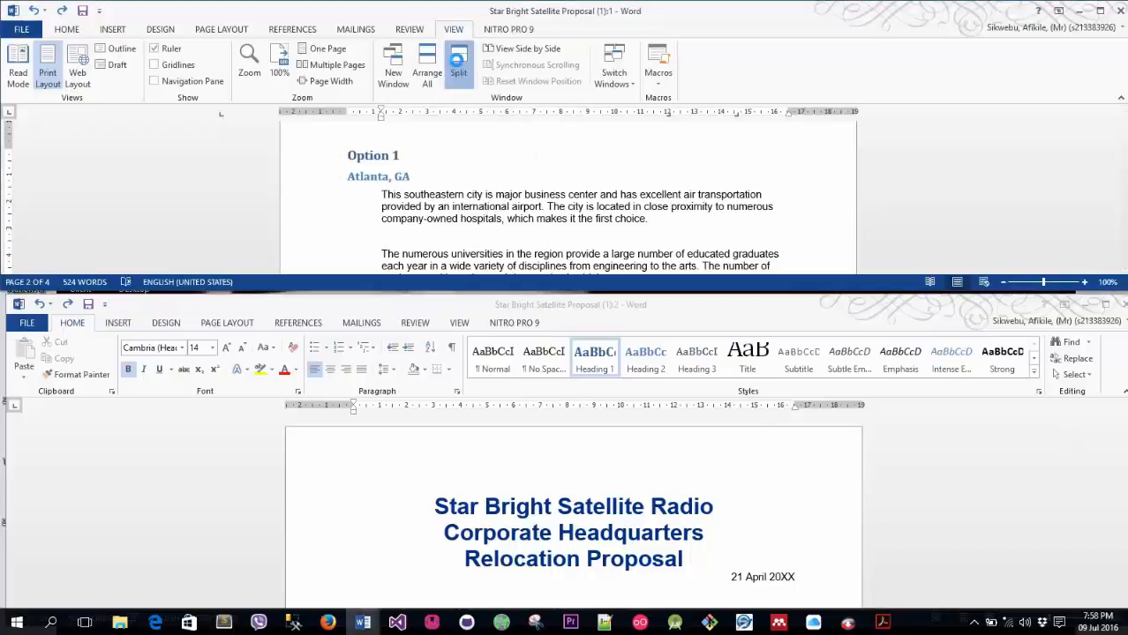
Split the first proposal window into two panes and scroll each pane independently through the title page and Option 1
{"action": "left_click", "coordinate": [458, 68]}
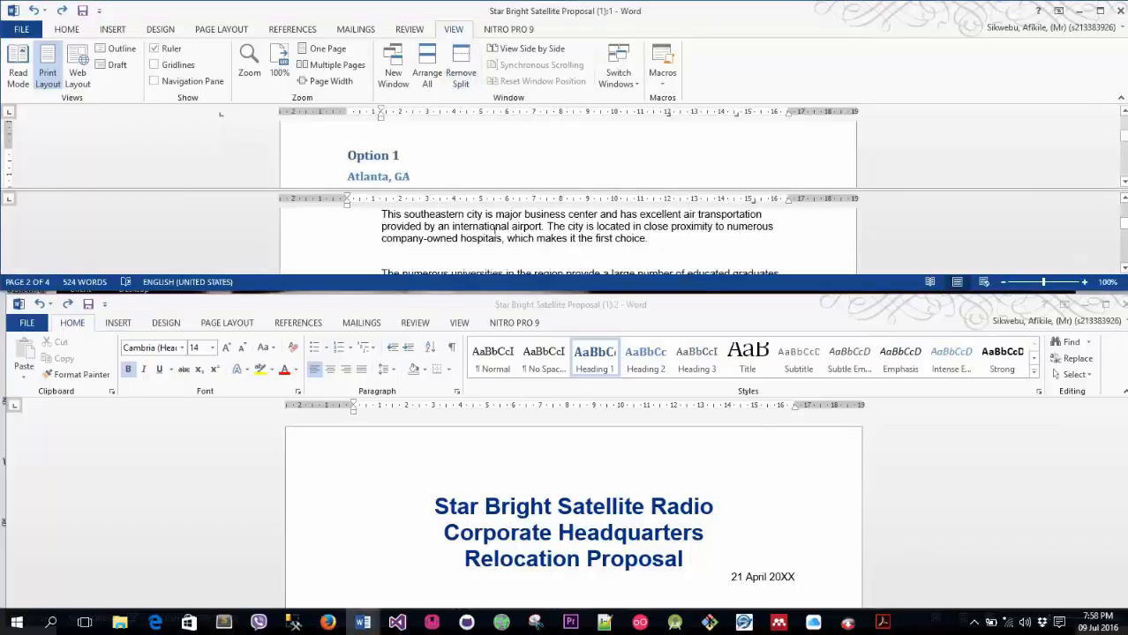
{"action": "scroll", "coordinate": [524, 237], "scroll_direction": "down", "scroll_amount": 3}
{"action": "scroll", "coordinate": [495, 181], "scroll_direction": "down", "scroll_amount": 1}
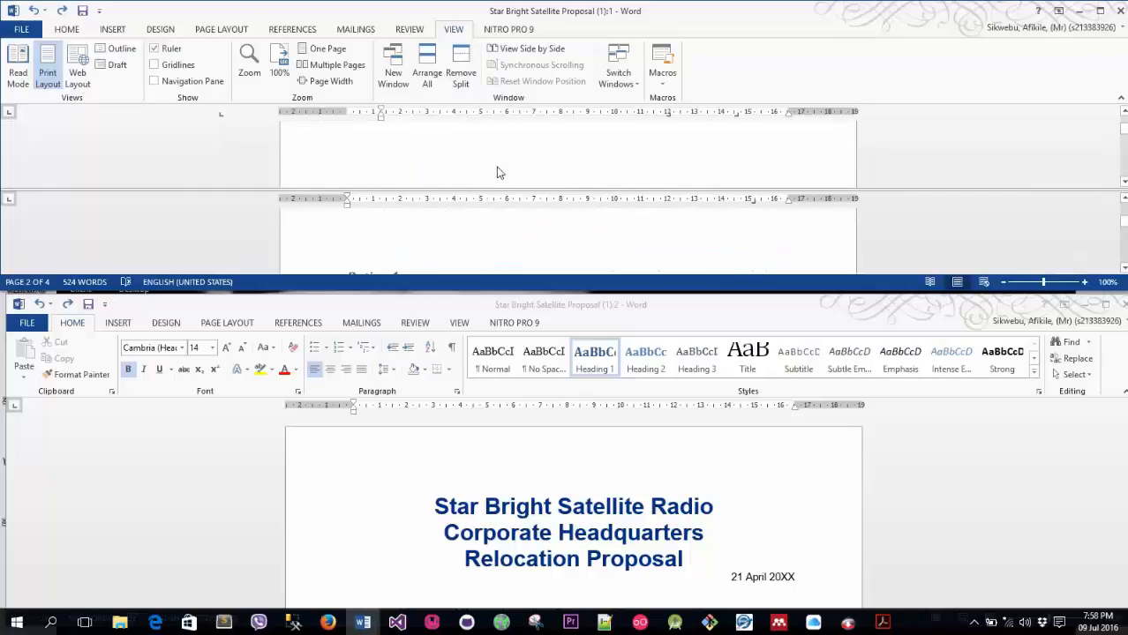
{"action": "scroll", "coordinate": [505, 178], "scroll_direction": "up", "scroll_amount": 10}
{"action": "scroll", "coordinate": [518, 182], "scroll_direction": "down", "scroll_amount": 1}
{"action": "scroll", "coordinate": [518, 181], "scroll_direction": "down", "scroll_amount": 6}
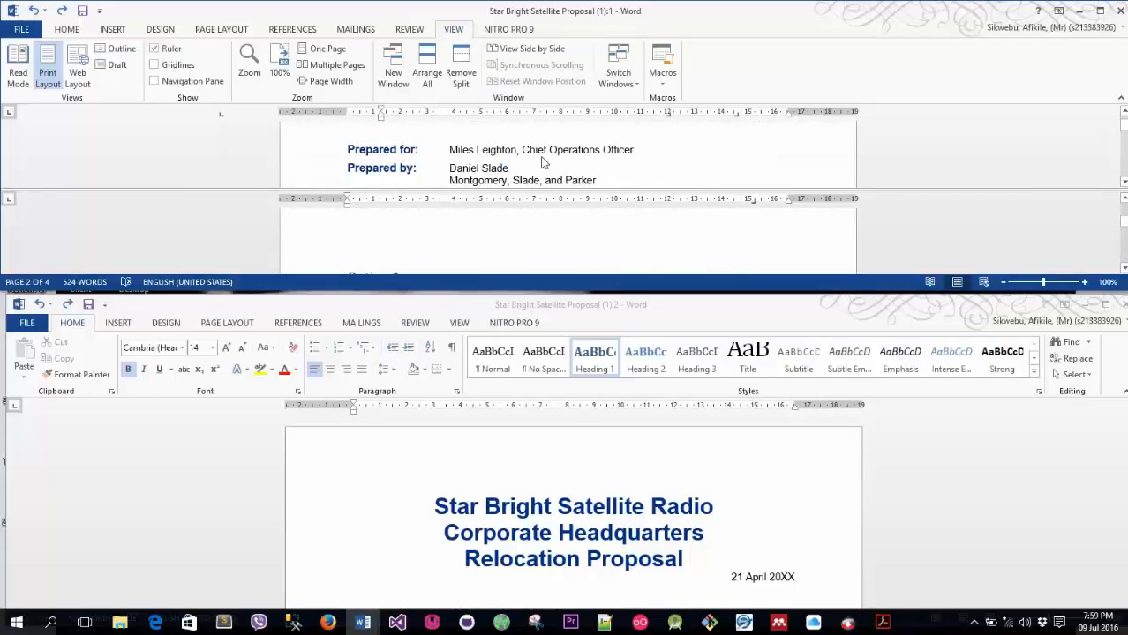
{"action": "scroll", "coordinate": [498, 153], "scroll_direction": "down", "scroll_amount": 1}
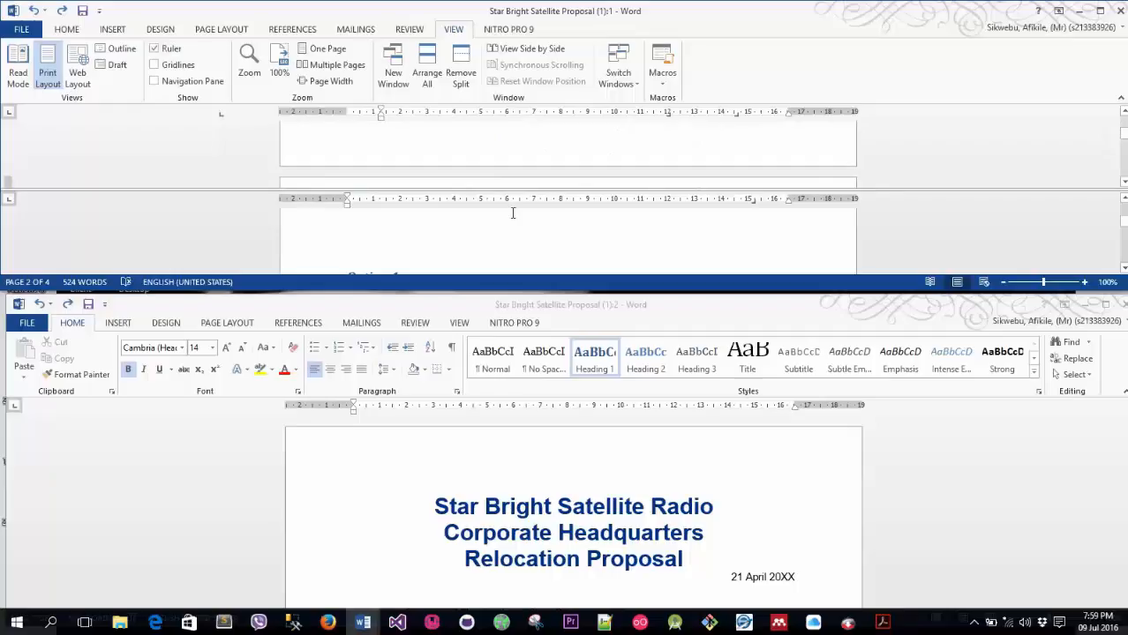
{"action": "scroll", "coordinate": [519, 217], "scroll_direction": "down", "scroll_amount": 5}
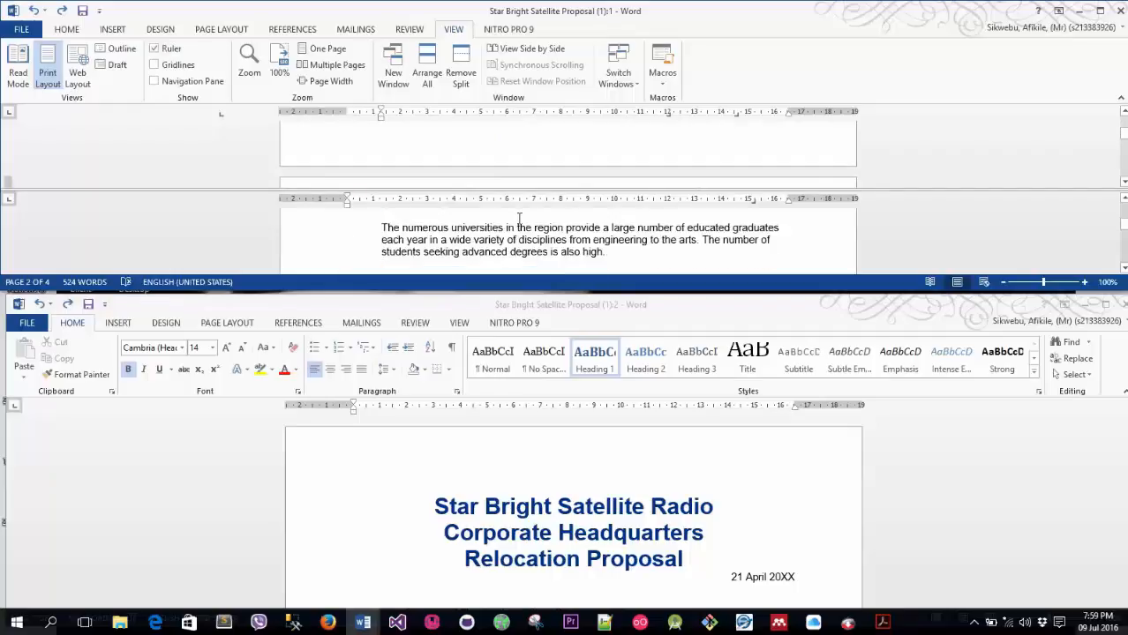
Move the second proposal window lower and extend the split first window downward to enlarge its panes
{"action": "left_click_drag", "start_coordinate": [573, 307], "coordinate": [590, 460]}
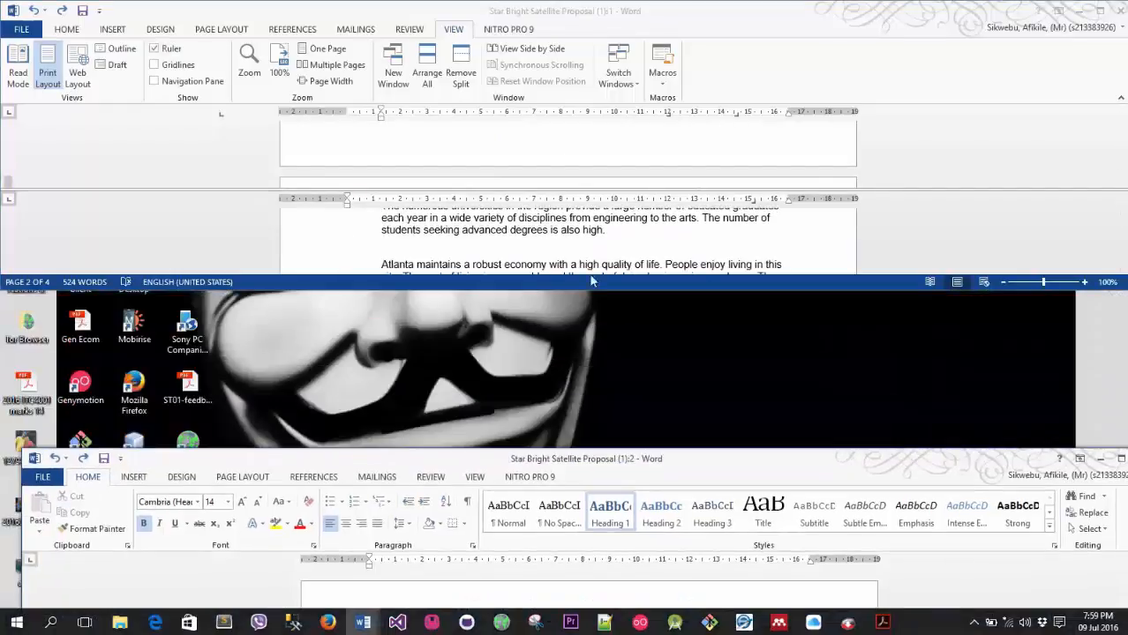
{"action": "left_click_drag", "start_coordinate": [589, 296], "coordinate": [588, 413]}
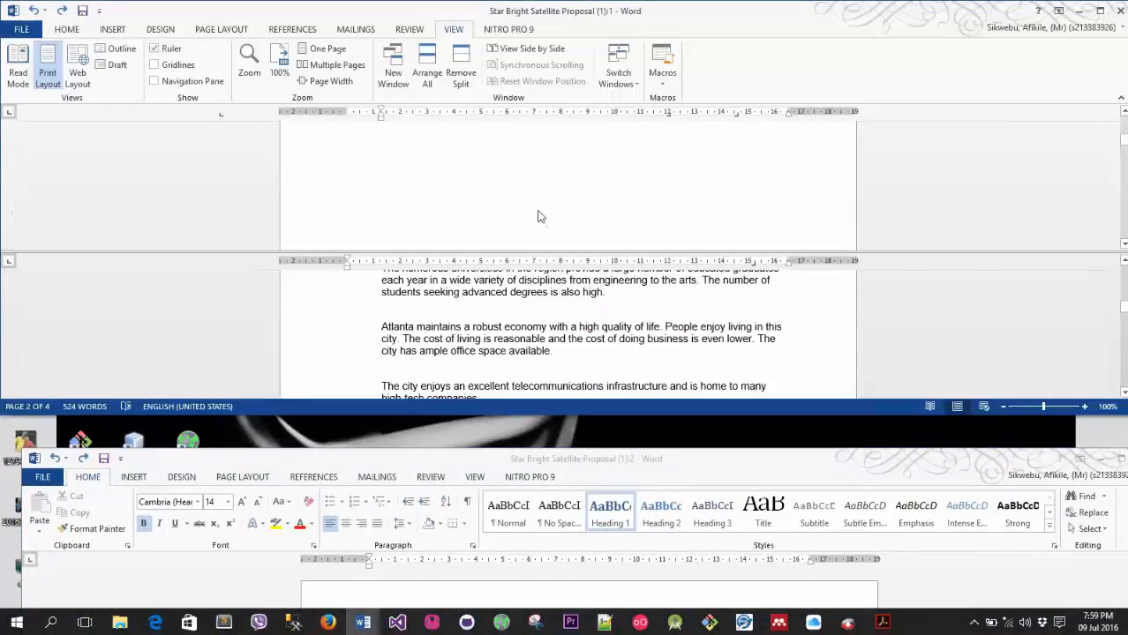
Scroll both panes of the first proposal window to the title page, and remove the split
{"action": "scroll", "coordinate": [540, 227], "scroll_direction": "up", "scroll_amount": 10}
{"action": "scroll", "coordinate": [540, 227], "scroll_direction": "down", "scroll_amount": 2}
{"action": "scroll", "coordinate": [571, 352], "scroll_direction": "down", "scroll_amount": 2}
{"action": "scroll", "coordinate": [571, 352], "scroll_direction": "up", "scroll_amount": 5}
{"action": "scroll", "coordinate": [570, 352], "scroll_direction": "down", "scroll_amount": 2}
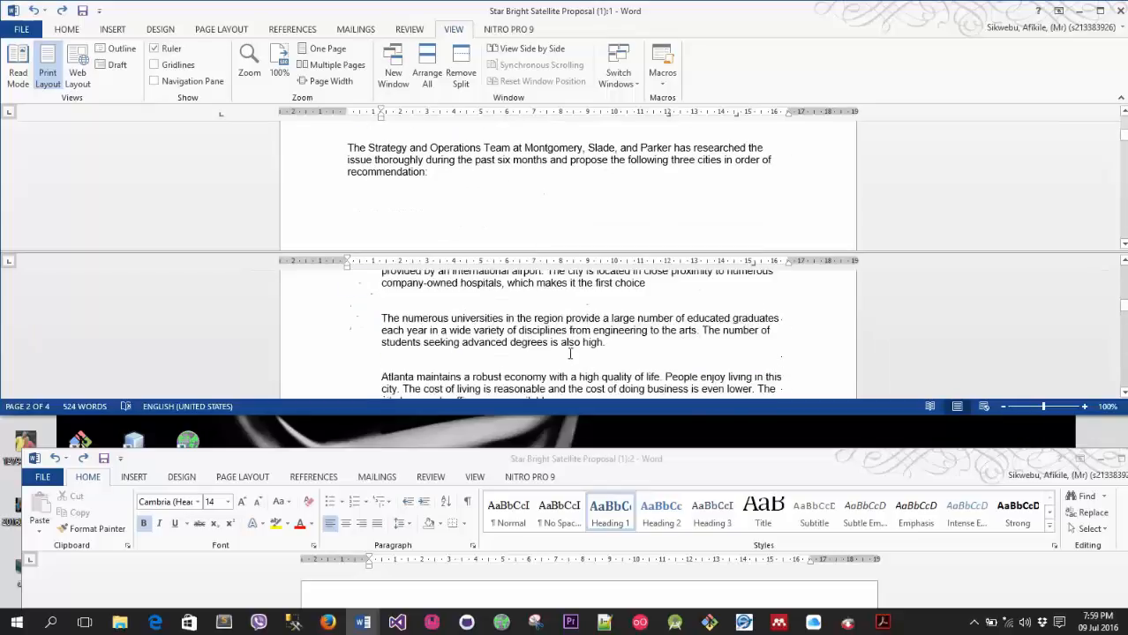
{"action": "scroll", "coordinate": [565, 350], "scroll_direction": "up", "scroll_amount": 2}
{"action": "scroll", "coordinate": [529, 331], "scroll_direction": "up", "scroll_amount": 10}
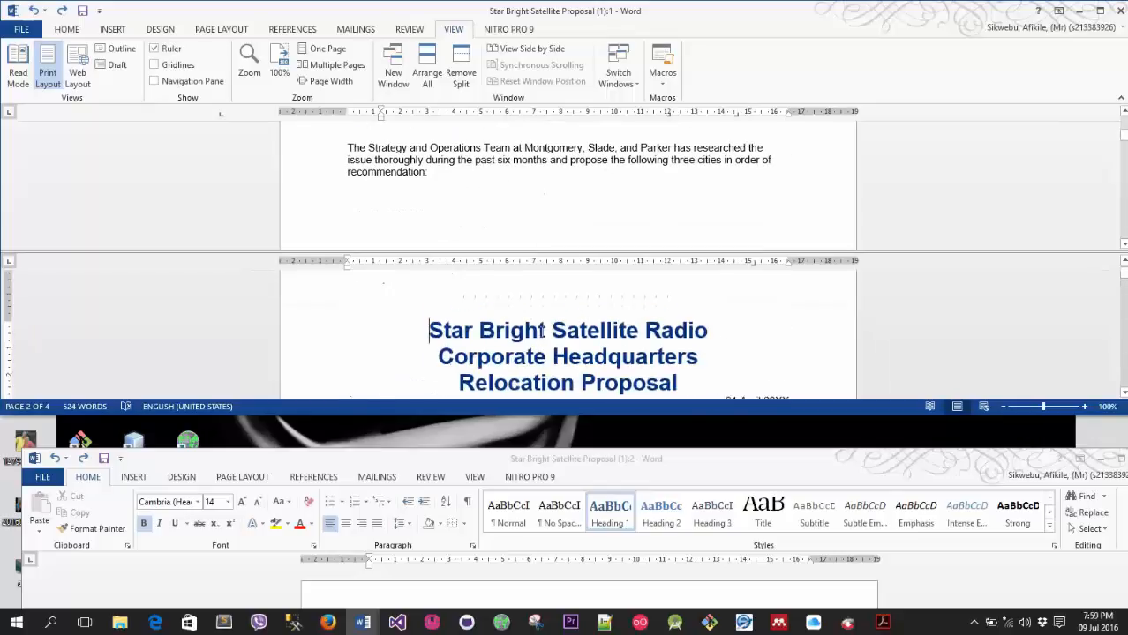
{"action": "scroll", "coordinate": [499, 225], "scroll_direction": "up", "scroll_amount": 8}
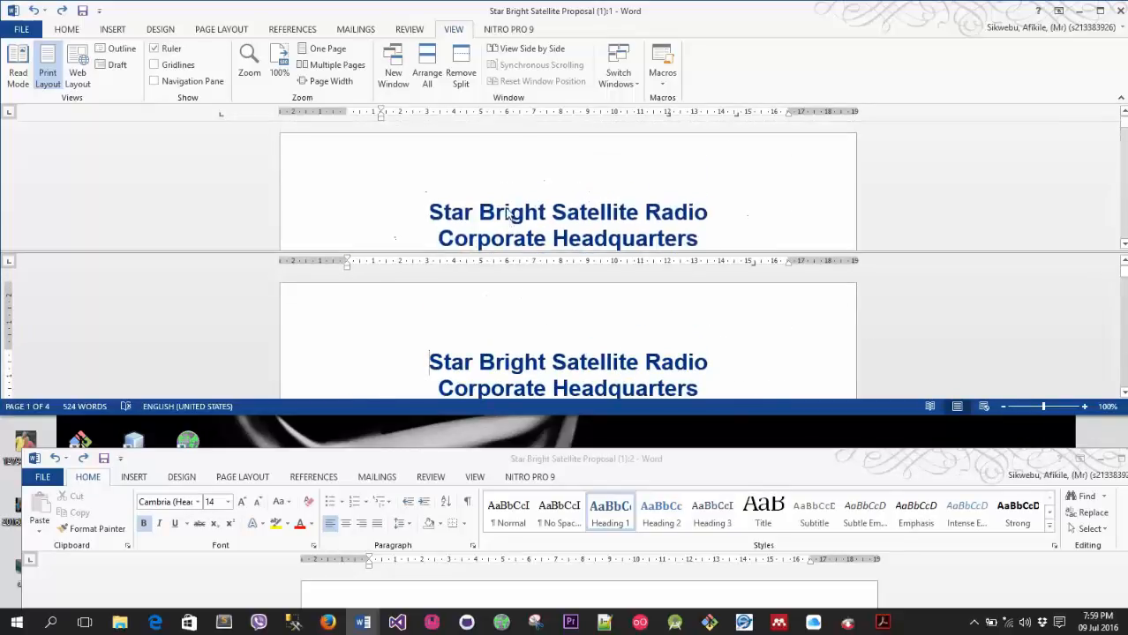
{"action": "left_click", "coordinate": [461, 75]}
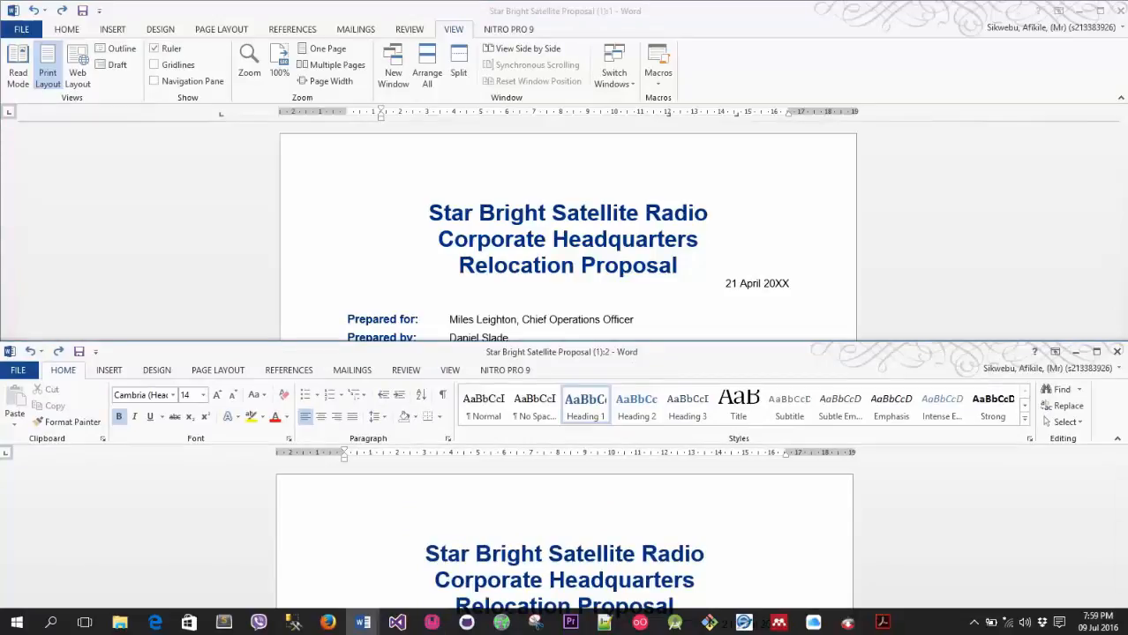
View the first proposal window side by side with Star Bright Satellite Proposal (1):2, and scroll both together to Option 1 and back to the title page
{"action": "left_click", "coordinate": [645, 12]}
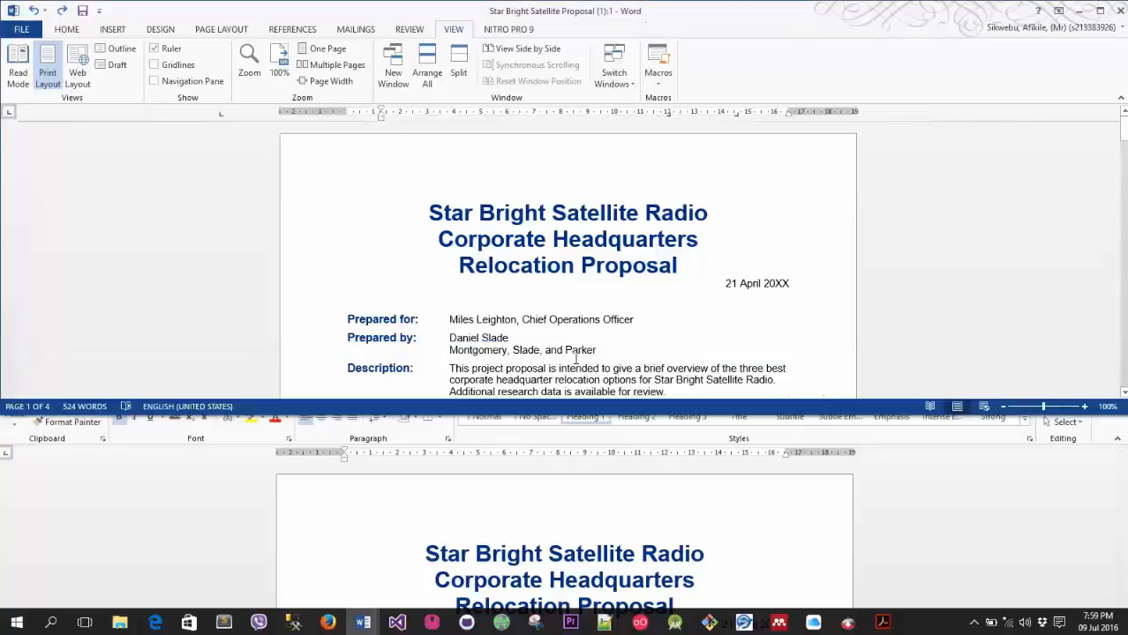
{"action": "left_click", "coordinate": [395, 521]}
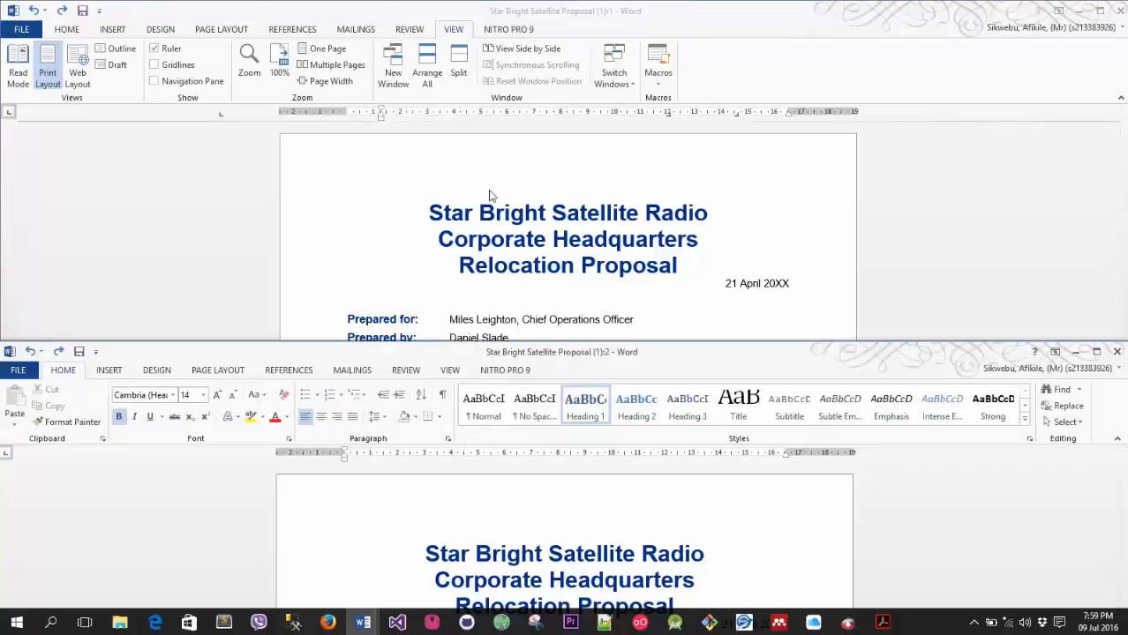
{"action": "left_click", "coordinate": [500, 58]}
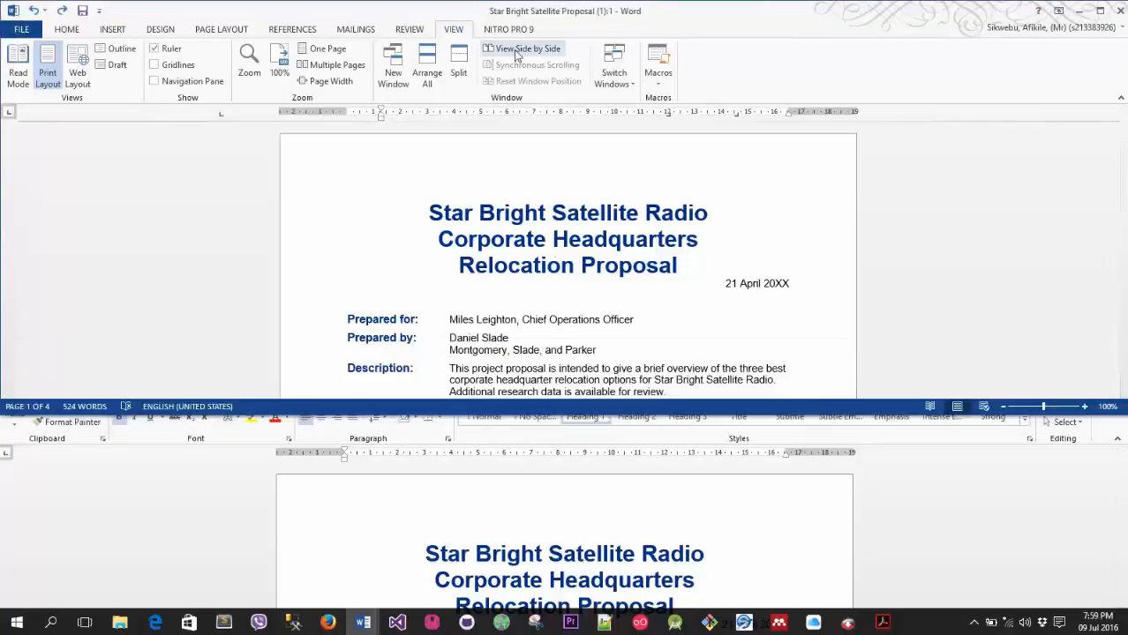
{"action": "left_click", "coordinate": [517, 54]}
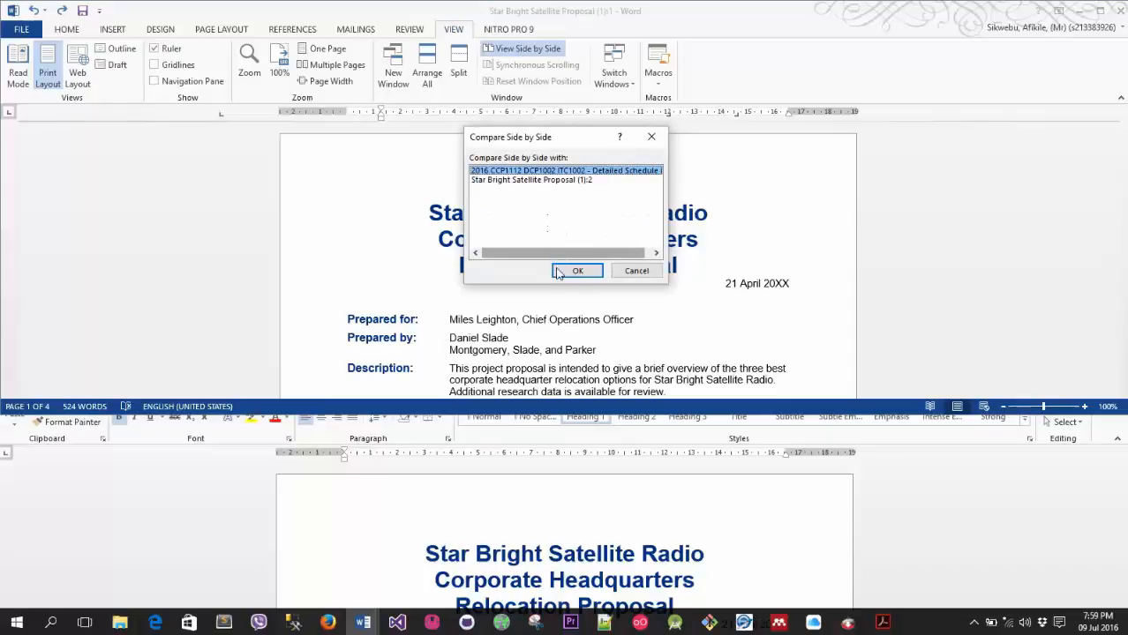
{"action": "left_click", "coordinate": [539, 181]}
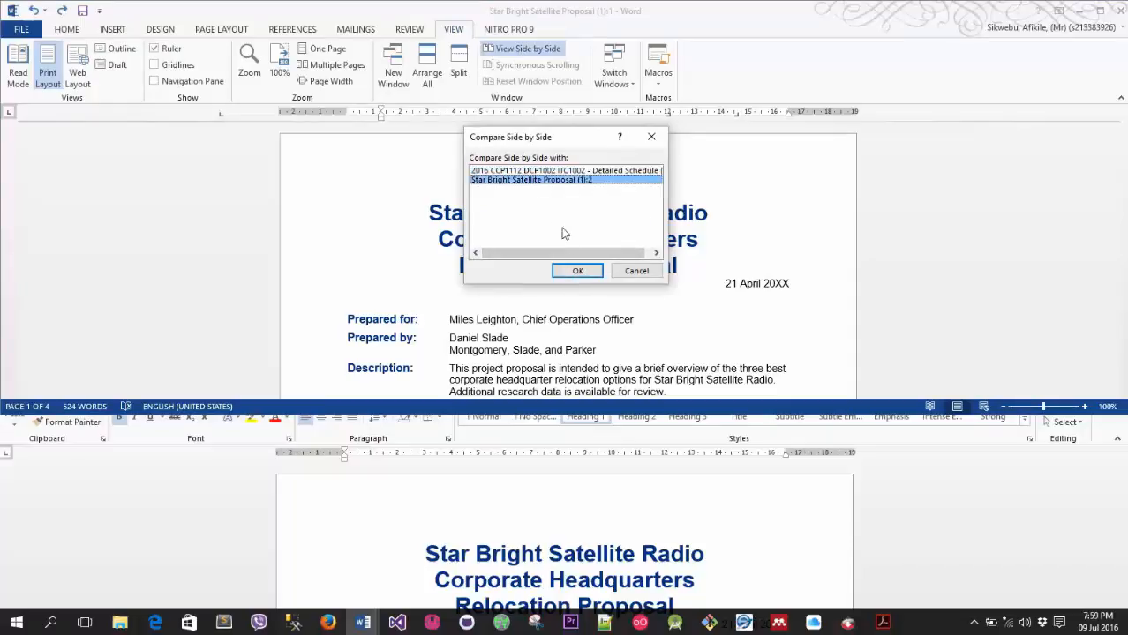
{"action": "left_click", "coordinate": [575, 271]}
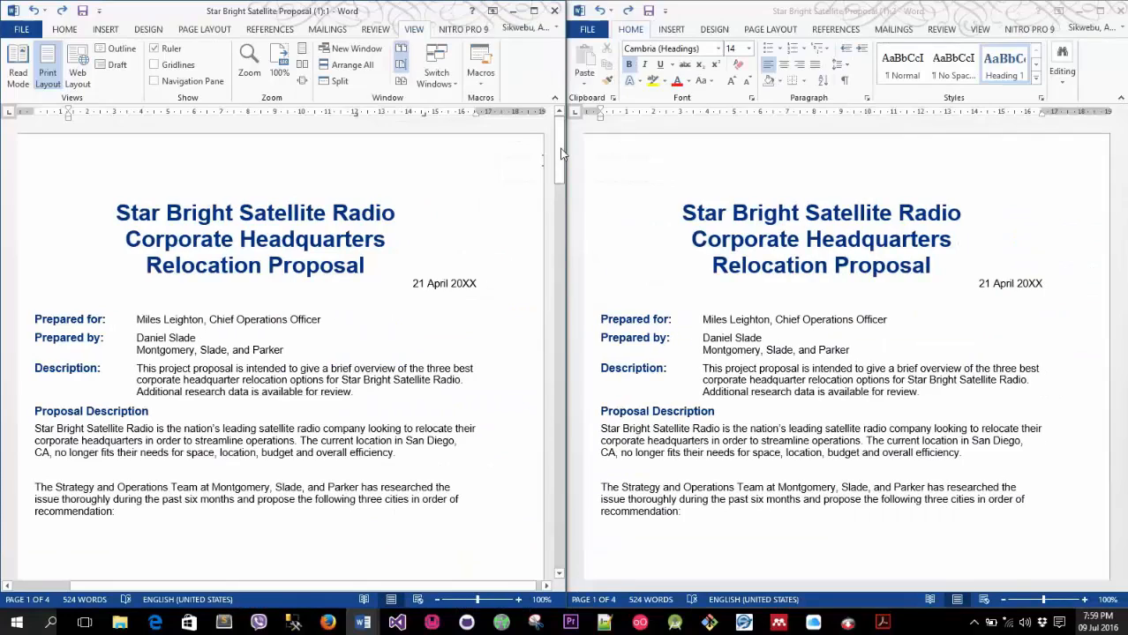
{"action": "mouse_move", "coordinate": [559, 153]}
{"action": "left_mouse_down"}
{"action": "mouse_move", "coordinate": [561, 282]}
{"action": "mouse_move", "coordinate": [549, 140]}
{"action": "left_mouse_up"}
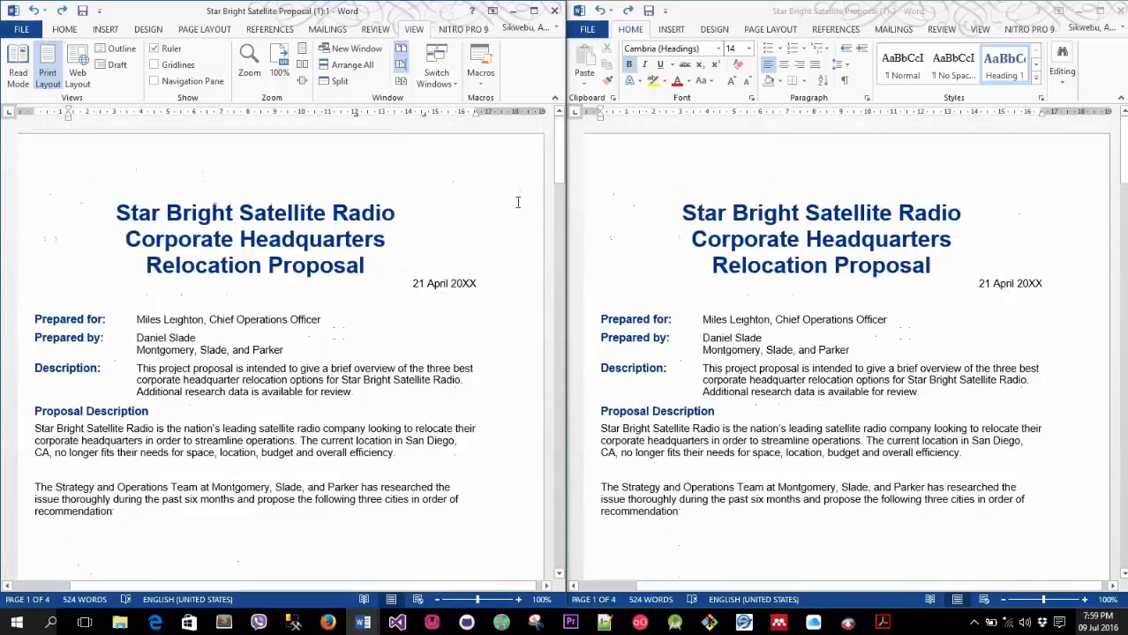
{"action": "scroll", "coordinate": [517, 203], "scroll_direction": "down", "scroll_amount": 13}
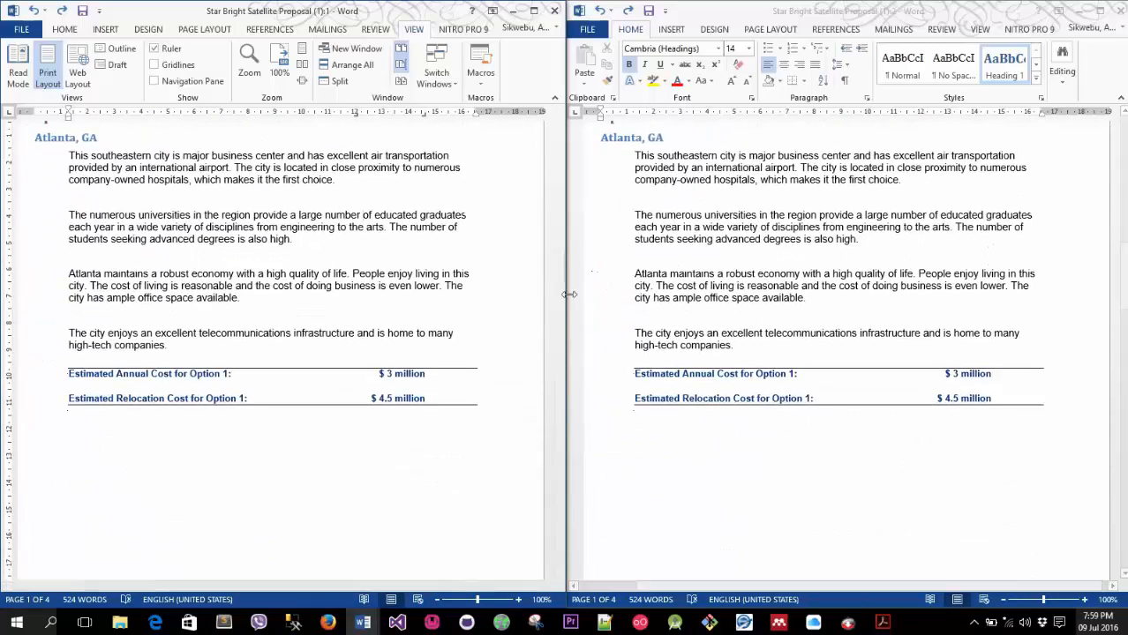
{"action": "left_click_drag", "start_coordinate": [558, 281], "coordinate": [559, 113]}
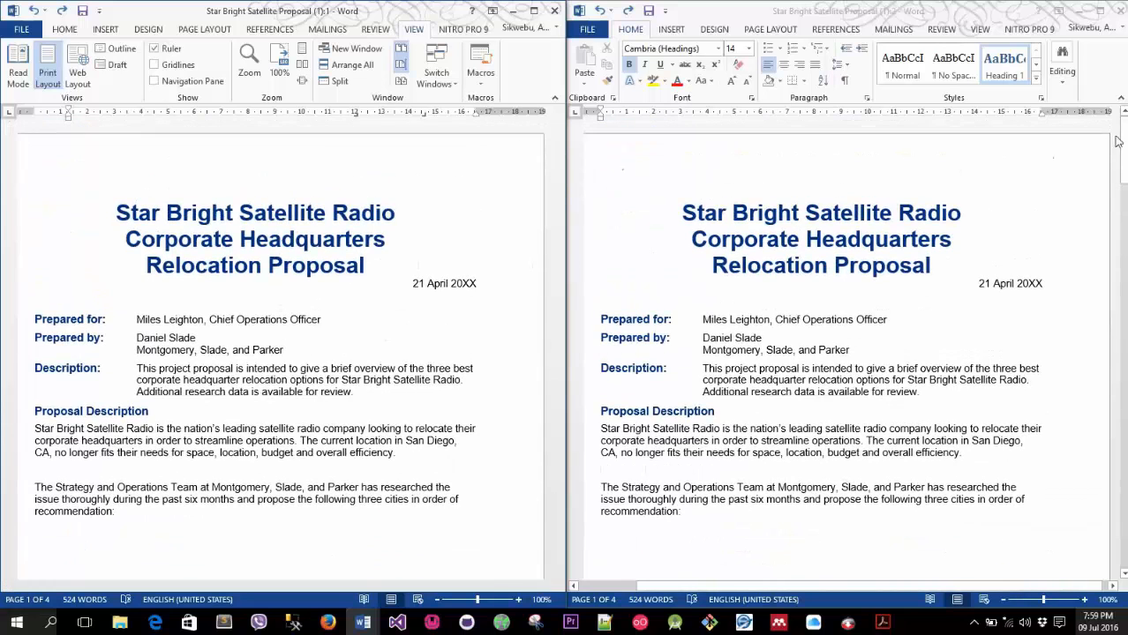
Maximize the Star Bright Satellite Proposal (1):2 window, and reset the window positions to place both proposal windows side by side again
{"action": "left_click_drag", "start_coordinate": [1121, 154], "coordinate": [1123, 119]}
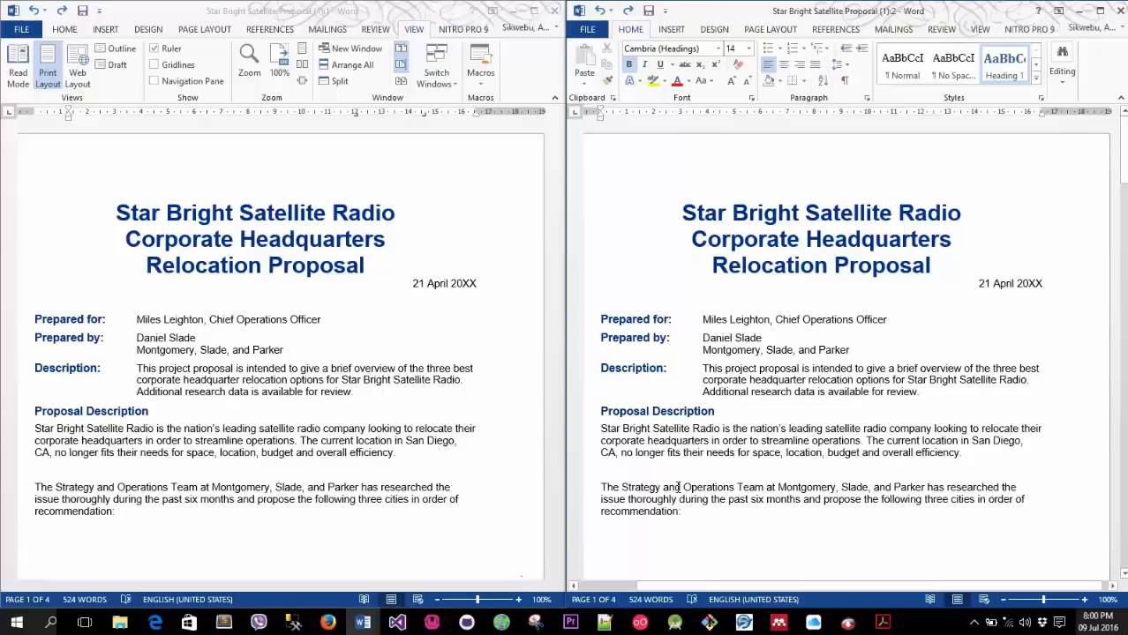
{"action": "left_click", "coordinate": [1099, 11]}
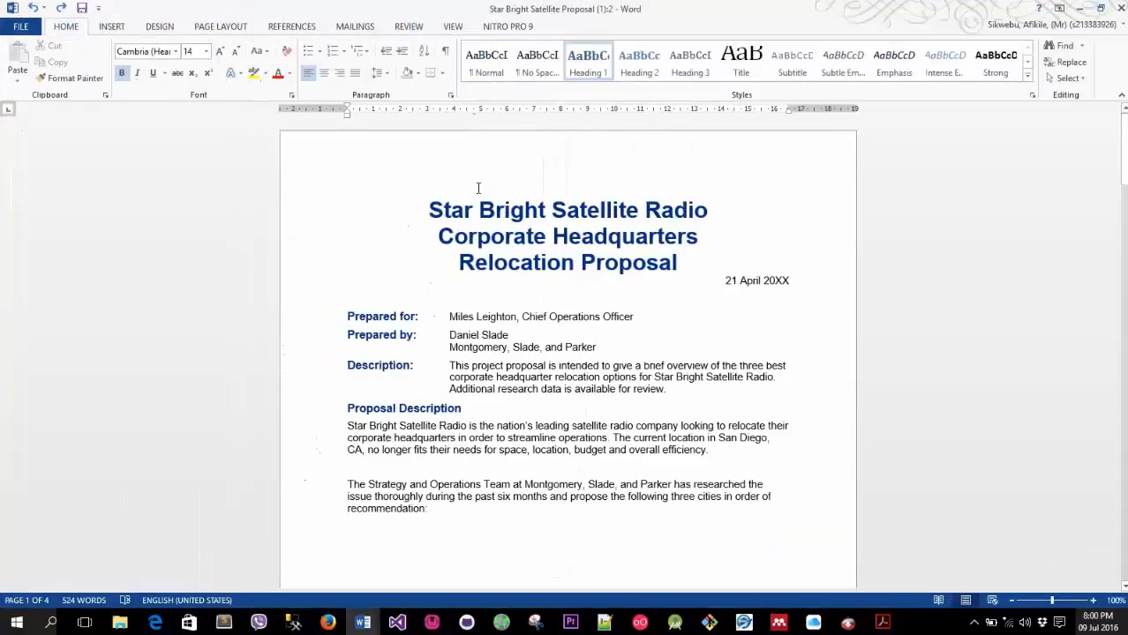
{"action": "left_click", "coordinate": [452, 26]}
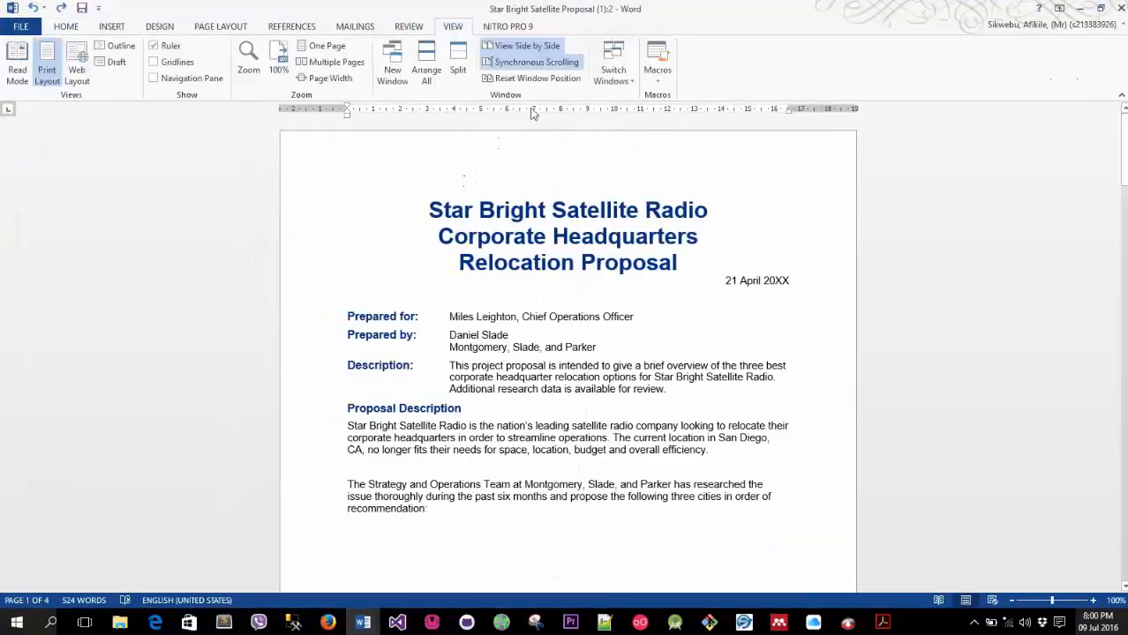
{"action": "left_click", "coordinate": [536, 79]}
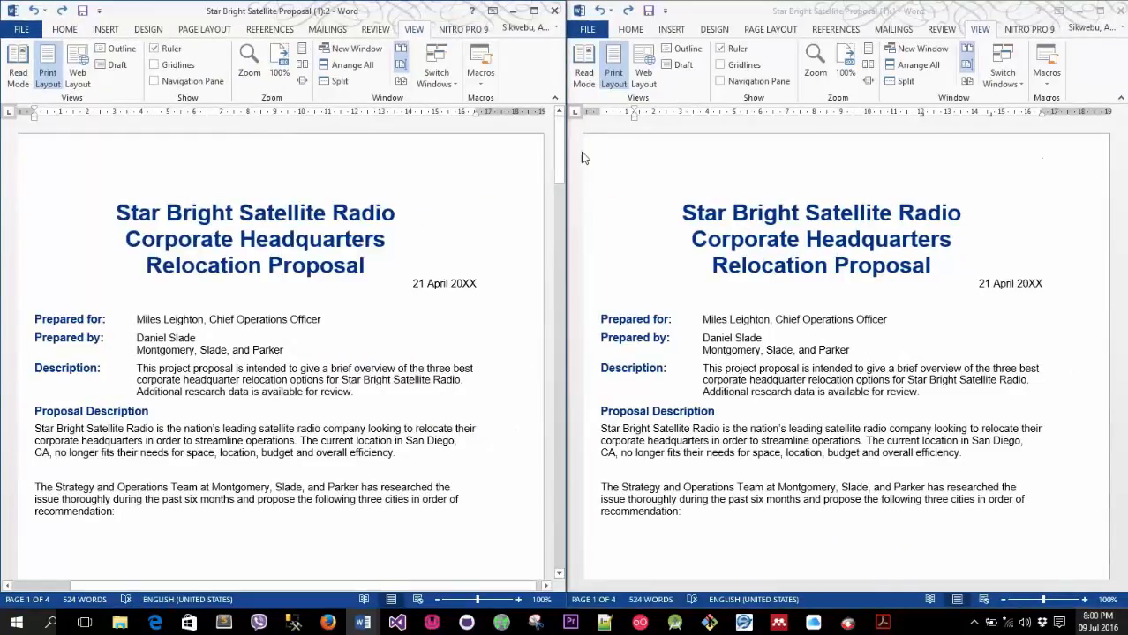
{"action": "left_click_drag", "start_coordinate": [562, 160], "coordinate": [570, 132]}
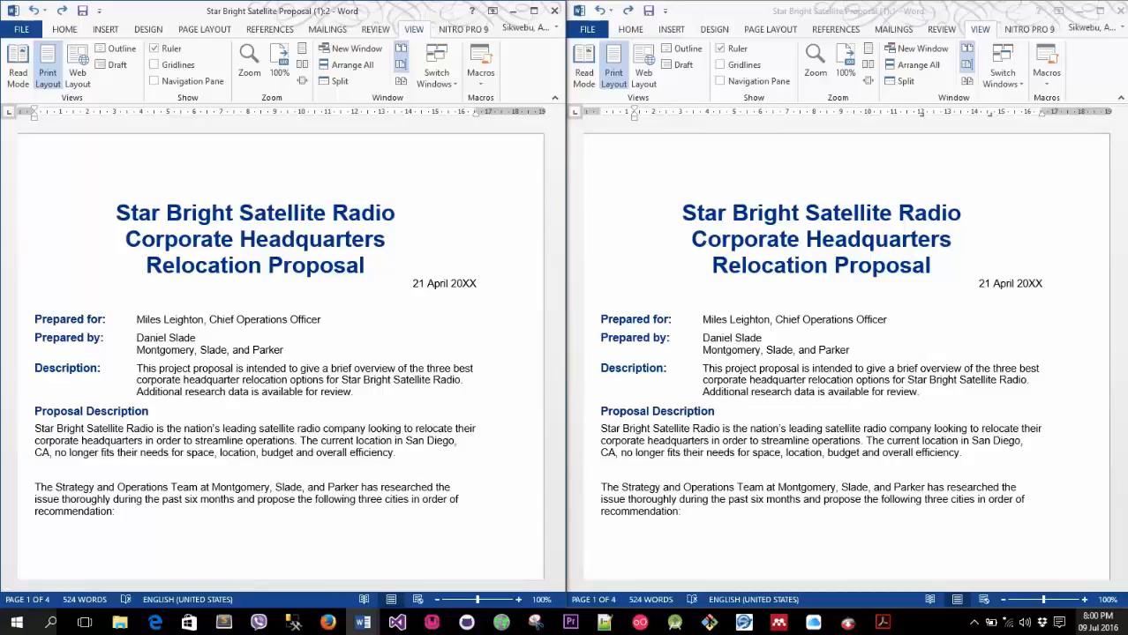
Maximize the Star Bright Satellite Proposal (1):1 window, and switch to Star Bright Satellite Proposal (1):2 using Switch Windows
{"action": "left_click", "coordinate": [1099, 12]}
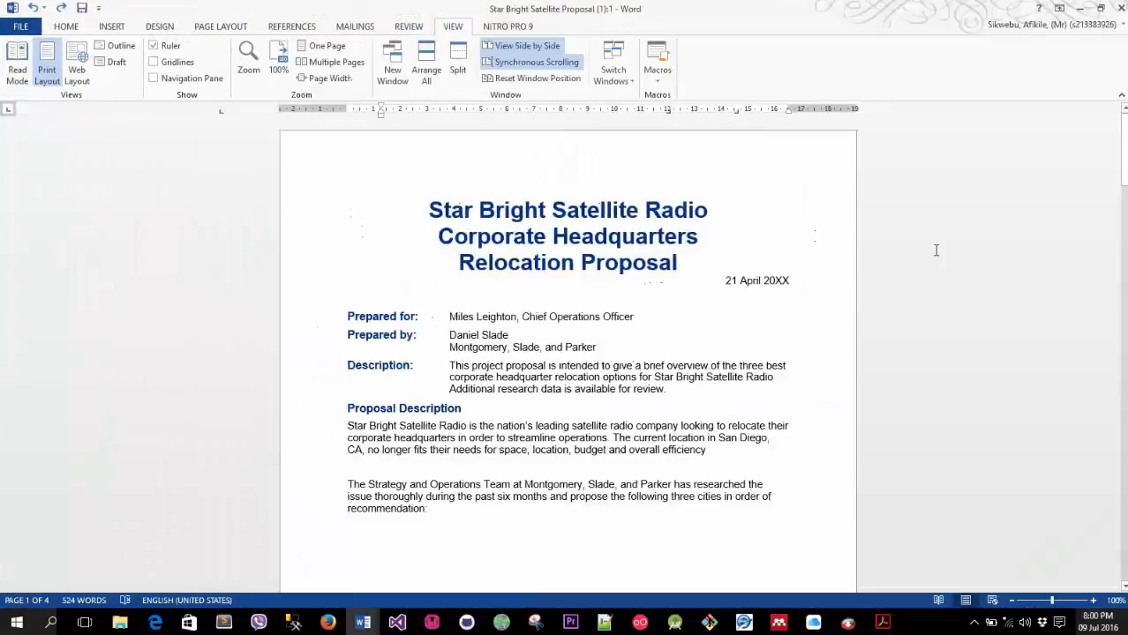
{"action": "left_click", "coordinate": [618, 78]}
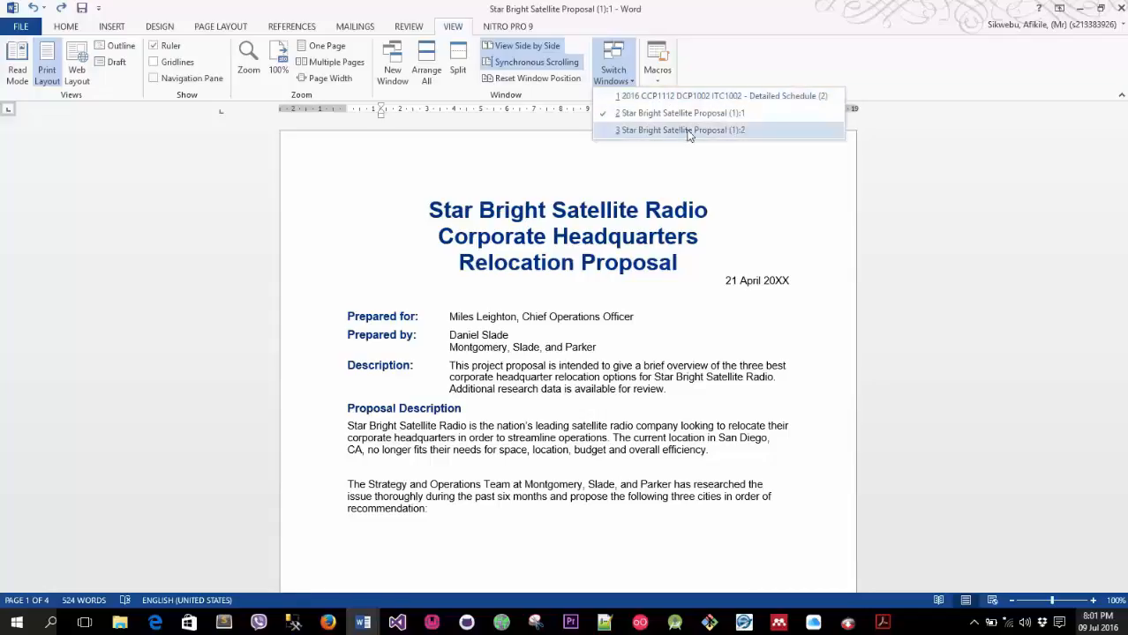
{"action": "left_click", "coordinate": [625, 131]}
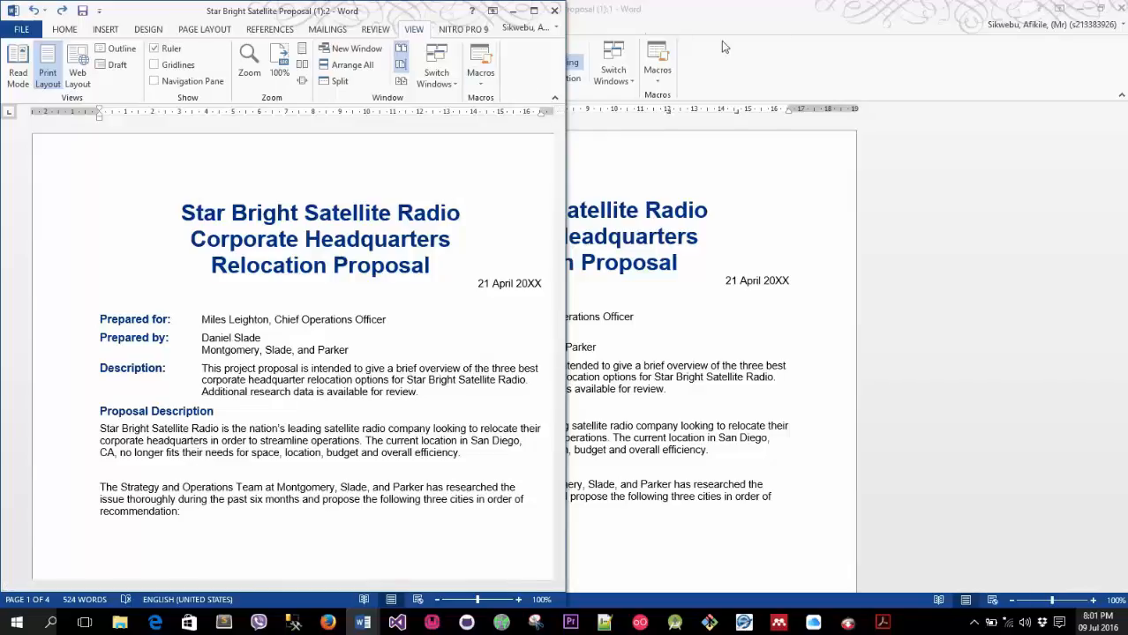
{"action": "left_click", "coordinate": [655, 95]}
{"action": "left_click", "coordinate": [615, 78]}
{"action": "left_click", "coordinate": [625, 130]}
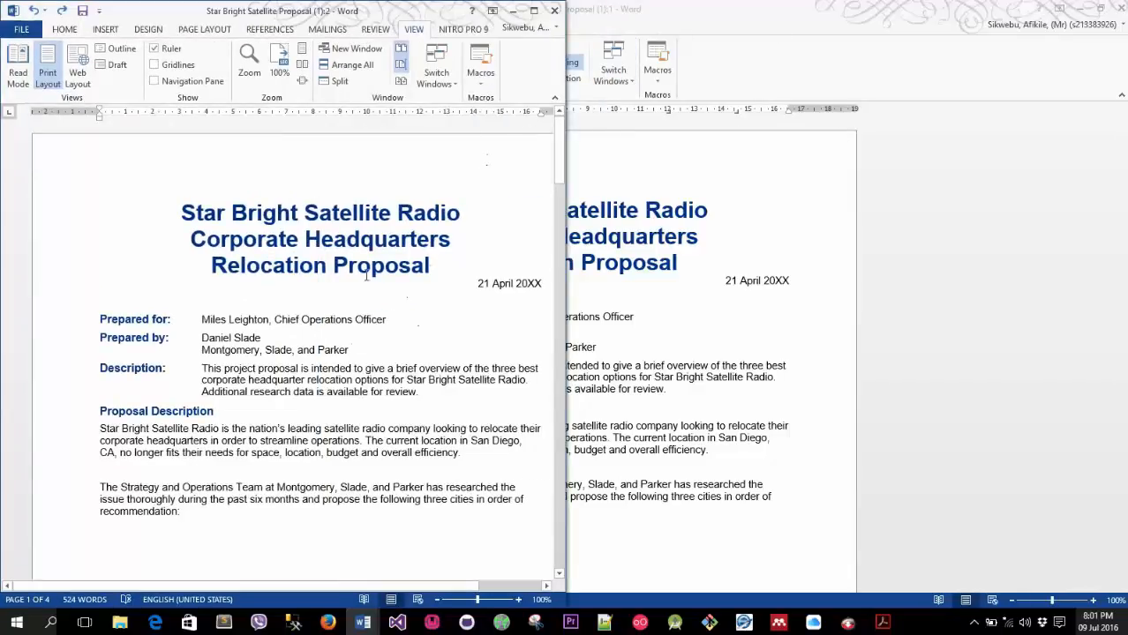
Maximize the Star Bright Satellite Proposal (1):2 window, and switch back to Star Bright Satellite Proposal (1):1
{"action": "left_click", "coordinate": [535, 10]}
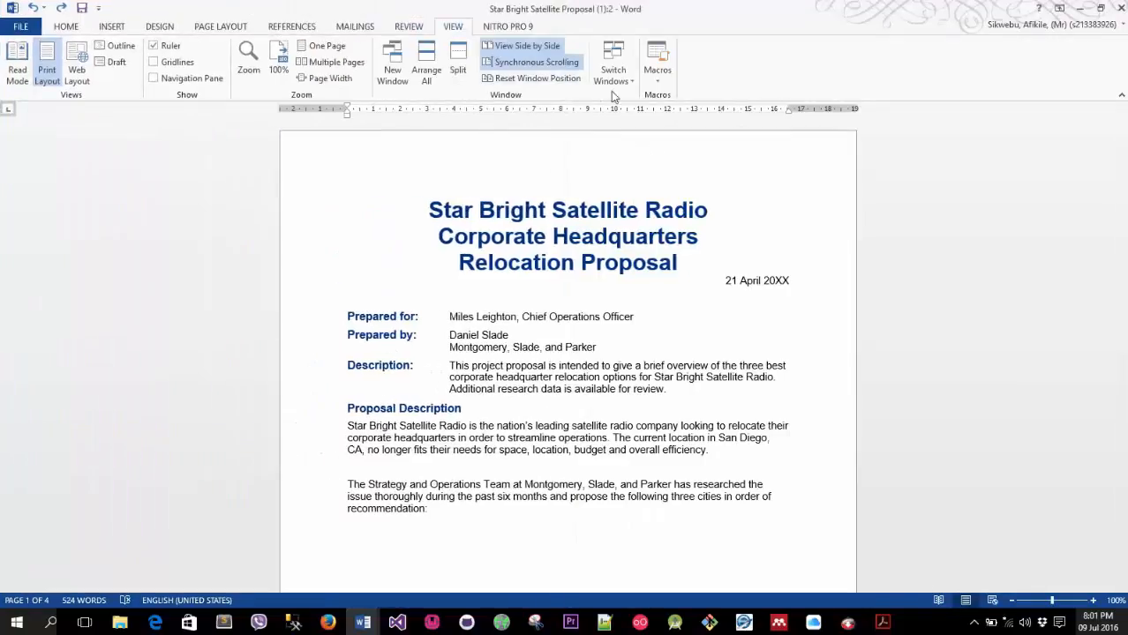
{"action": "left_click", "coordinate": [614, 78]}
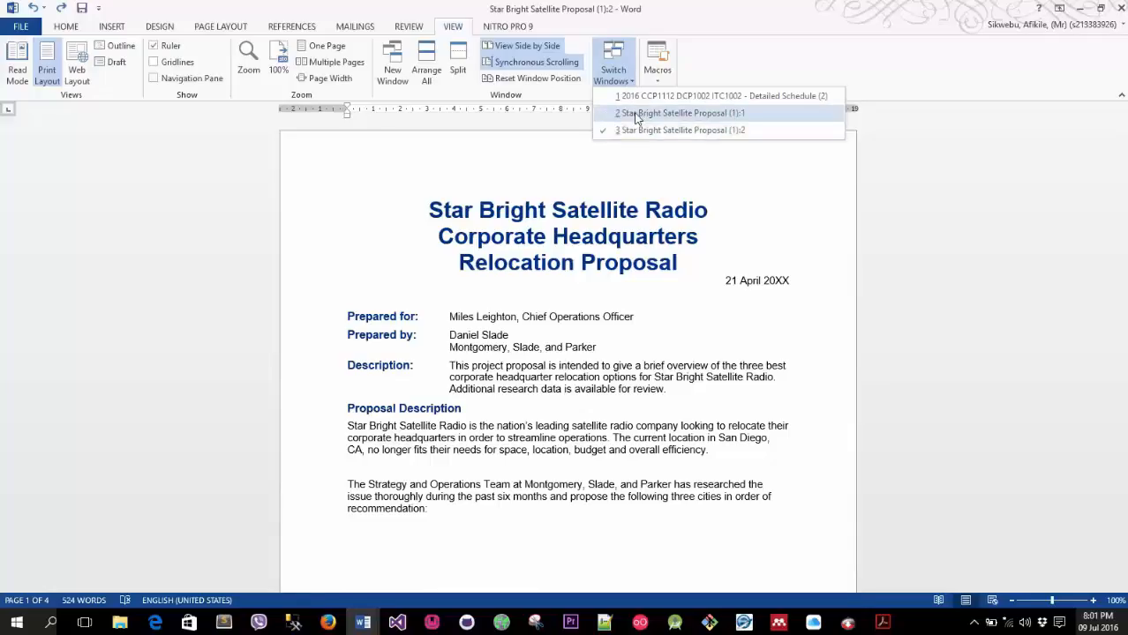
{"action": "left_click", "coordinate": [635, 117]}
{"action": "left_click", "coordinate": [618, 80]}
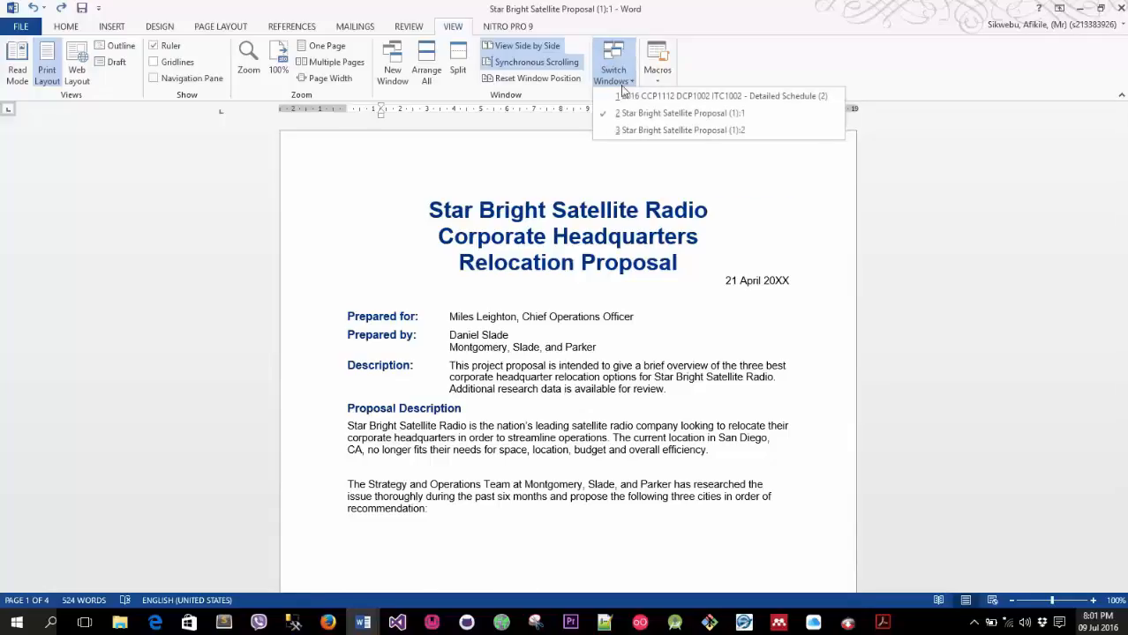
{"action": "left_click", "coordinate": [630, 111]}
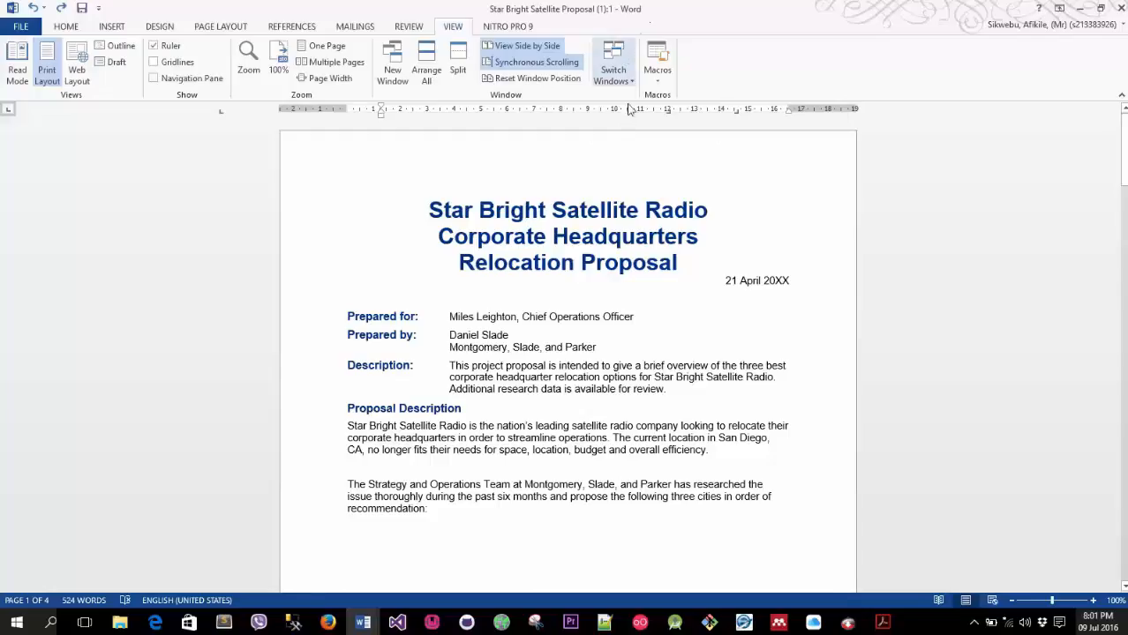
{"action": "left_click", "coordinate": [617, 78]}
{"action": "left_click", "coordinate": [627, 114]}
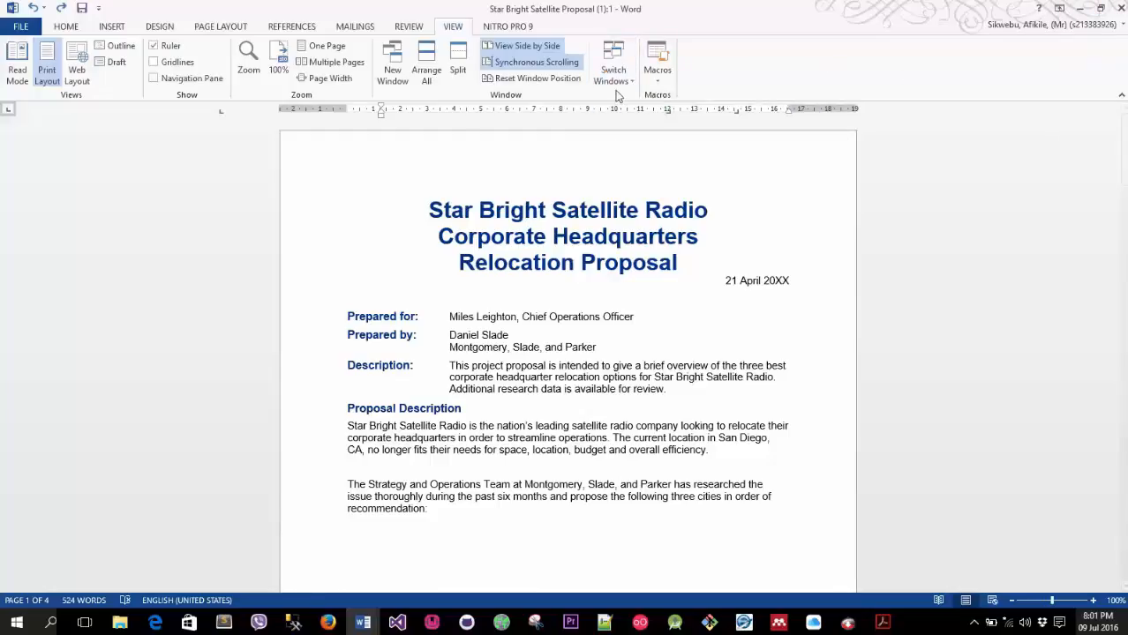
Turn off side-by-side viewing, and compare the first proposal window side by side with Star Bright Satellite Proposal (1):2 again
{"action": "left_click", "coordinate": [519, 47]}
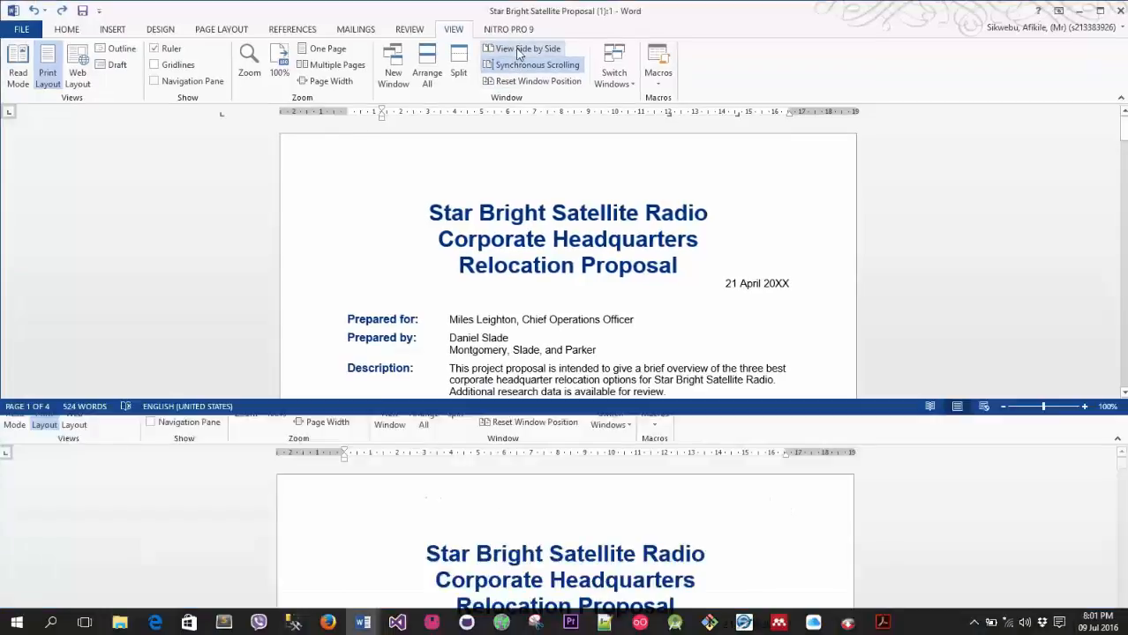
{"action": "left_click", "coordinate": [519, 50]}
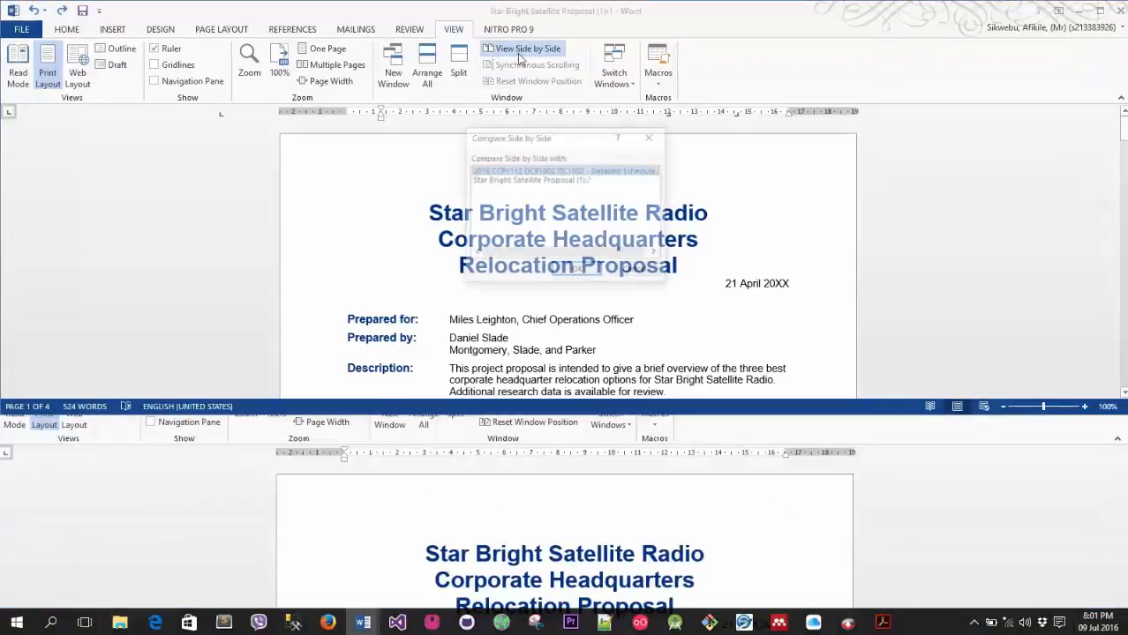
{"action": "left_click", "coordinate": [567, 181]}
{"action": "left_click", "coordinate": [577, 270]}
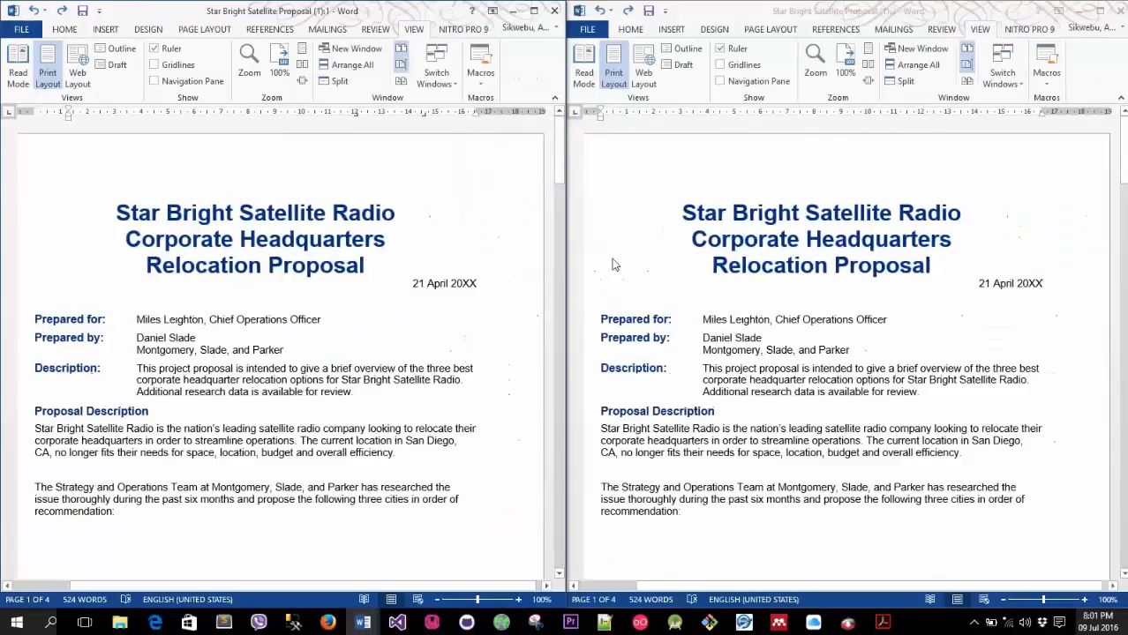
{"action": "left_click_drag", "start_coordinate": [561, 143], "coordinate": [593, 150]}
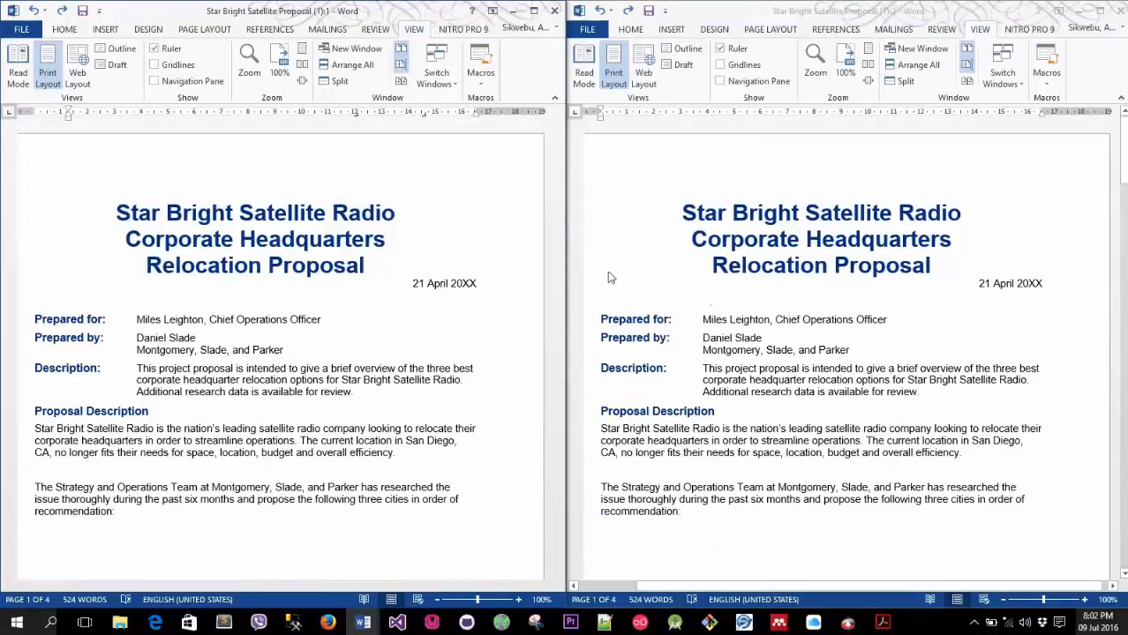
Turn off synchronous scrolling and scroll the two proposal windows independently, returning the first one from Option 1 to the title page
{"action": "scroll", "coordinate": [755, 284], "scroll_direction": "down", "scroll_amount": 1}
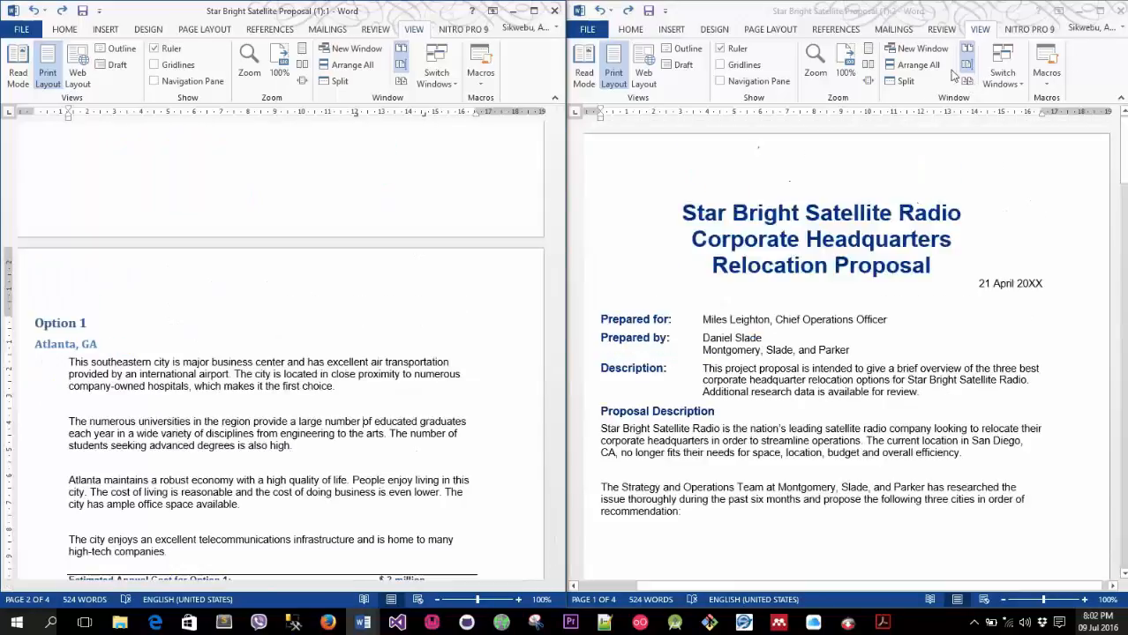
{"action": "left_click", "coordinate": [968, 52]}
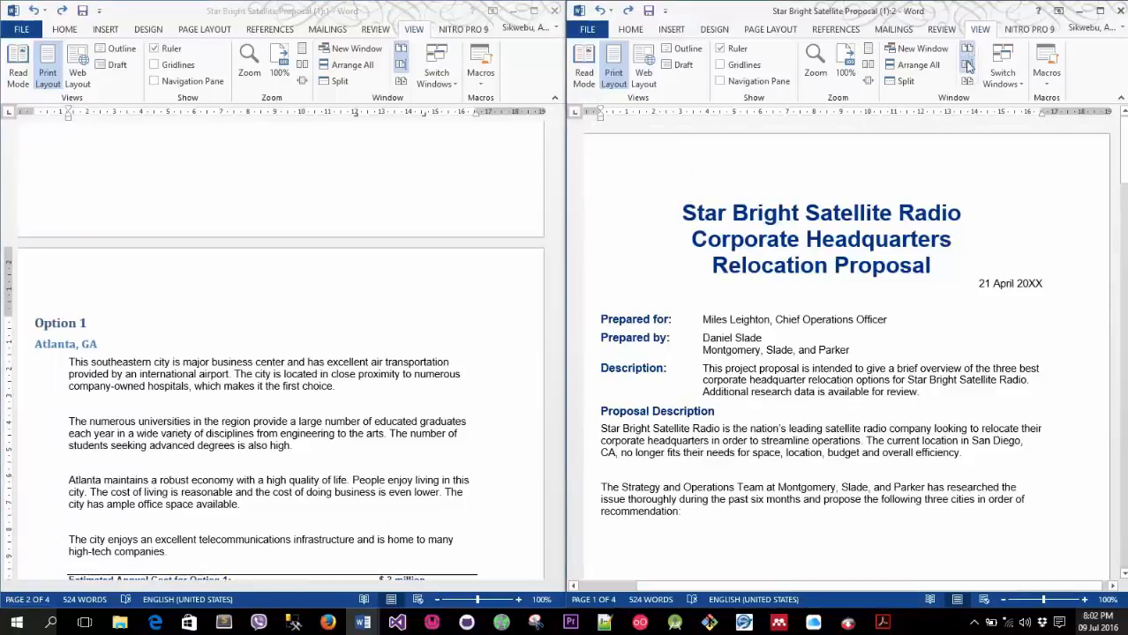
{"action": "mouse_move", "coordinate": [1122, 152]}
{"action": "left_mouse_down"}
{"action": "mouse_move", "coordinate": [1116, 233]}
{"action": "mouse_move", "coordinate": [1113, 143]}
{"action": "left_mouse_up"}
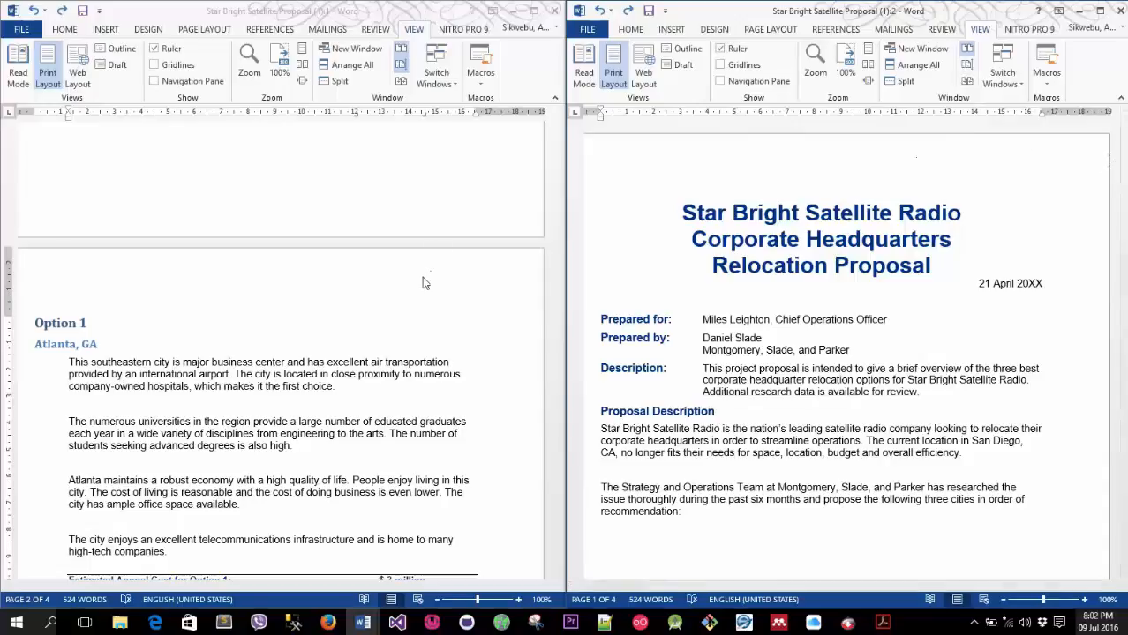
{"action": "left_click_drag", "start_coordinate": [562, 277], "coordinate": [571, 133]}
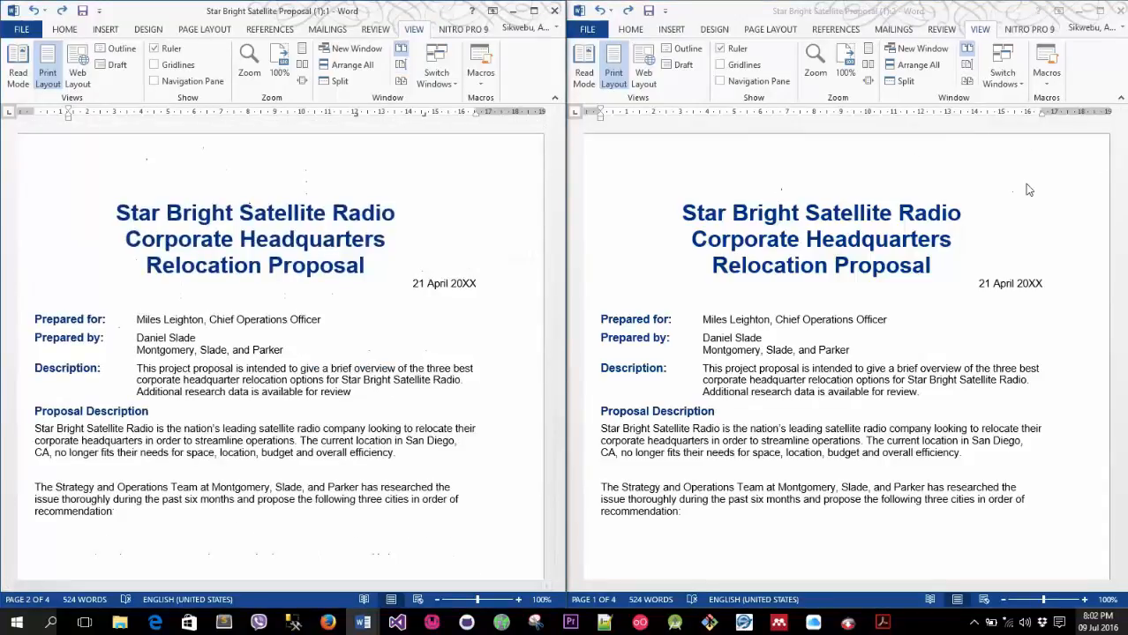
{"action": "left_click", "coordinate": [983, 154]}
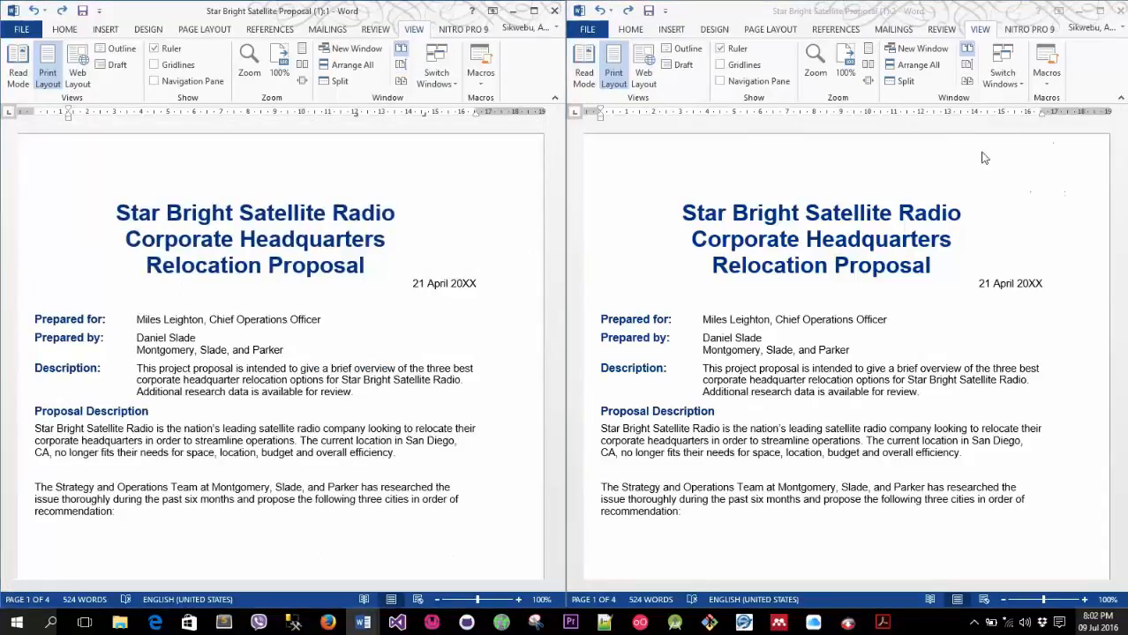
Turn on synchronous scrolling to scroll both proposal windows together, and turn it off to scroll each one separately
{"action": "left_click", "coordinate": [966, 69]}
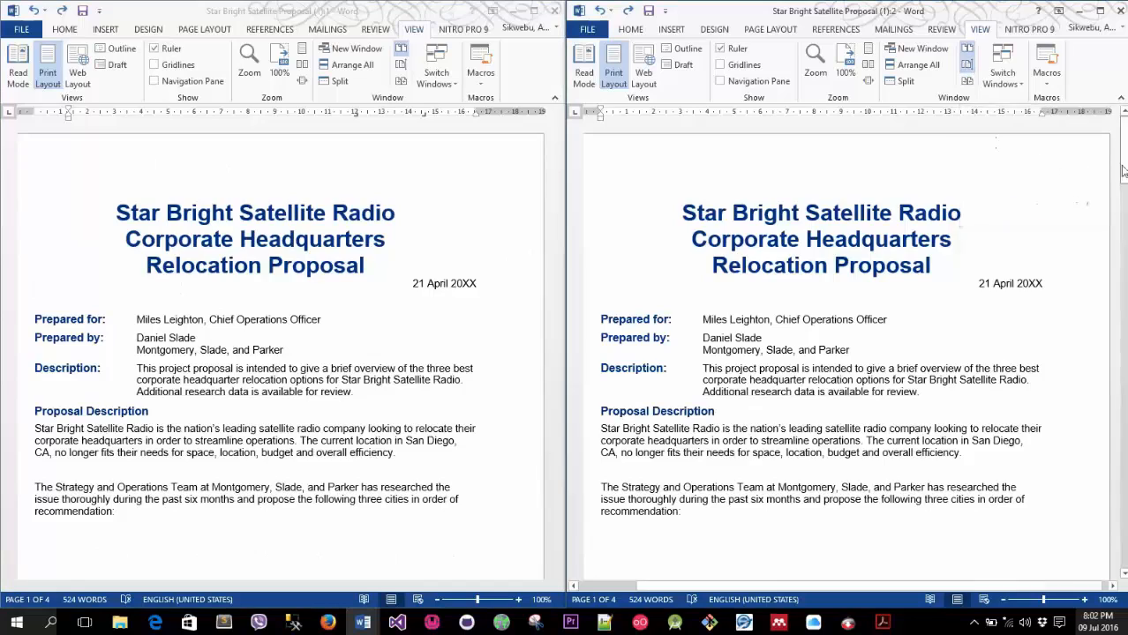
{"action": "mouse_move", "coordinate": [1122, 132]}
{"action": "left_mouse_down"}
{"action": "mouse_move", "coordinate": [1122, 300]}
{"action": "mouse_move", "coordinate": [1122, 124]}
{"action": "left_mouse_up"}
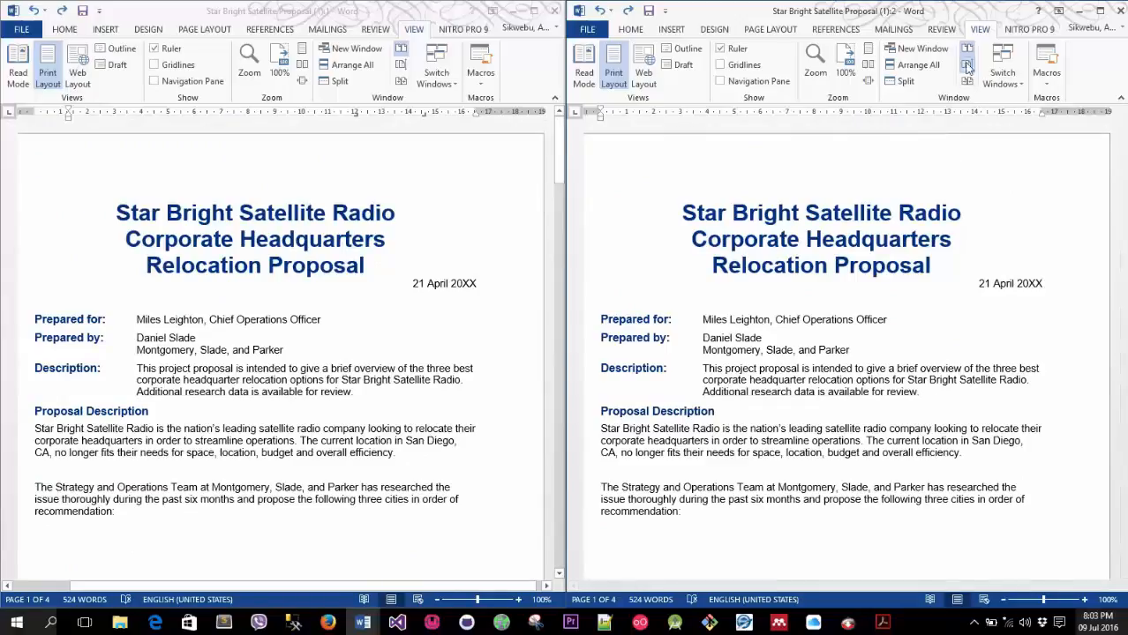
{"action": "mouse_move", "coordinate": [1122, 148]}
{"action": "left_mouse_down"}
{"action": "mouse_move", "coordinate": [1123, 314]}
{"action": "mouse_move", "coordinate": [1122, 150]}
{"action": "left_mouse_up"}
{"action": "left_click", "coordinate": [491, 197]}
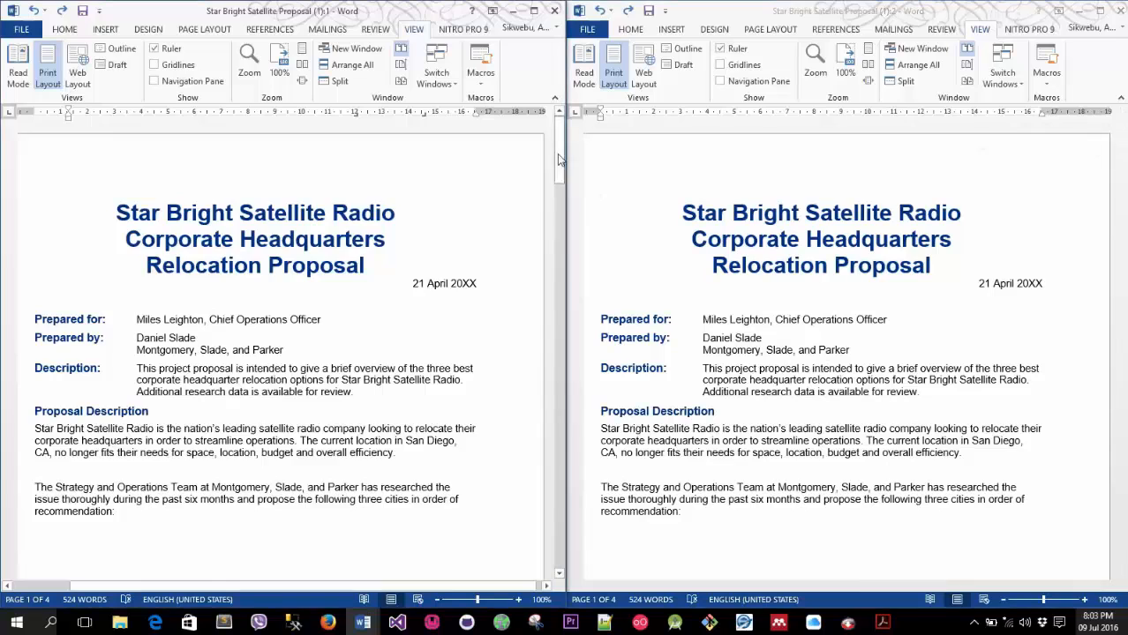
{"action": "left_click_drag", "start_coordinate": [559, 165], "coordinate": [552, 141]}
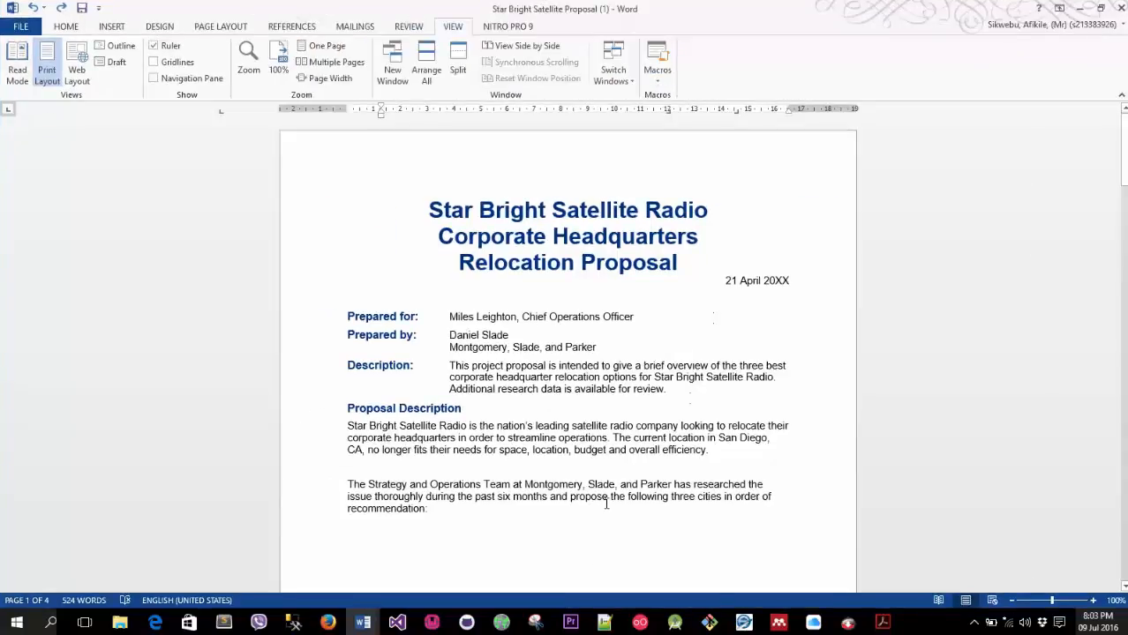
Preview the open Word windows and return to the Star Bright Satellite Proposal (1) document
{"action": "mouse_move", "coordinate": [374, 629]}
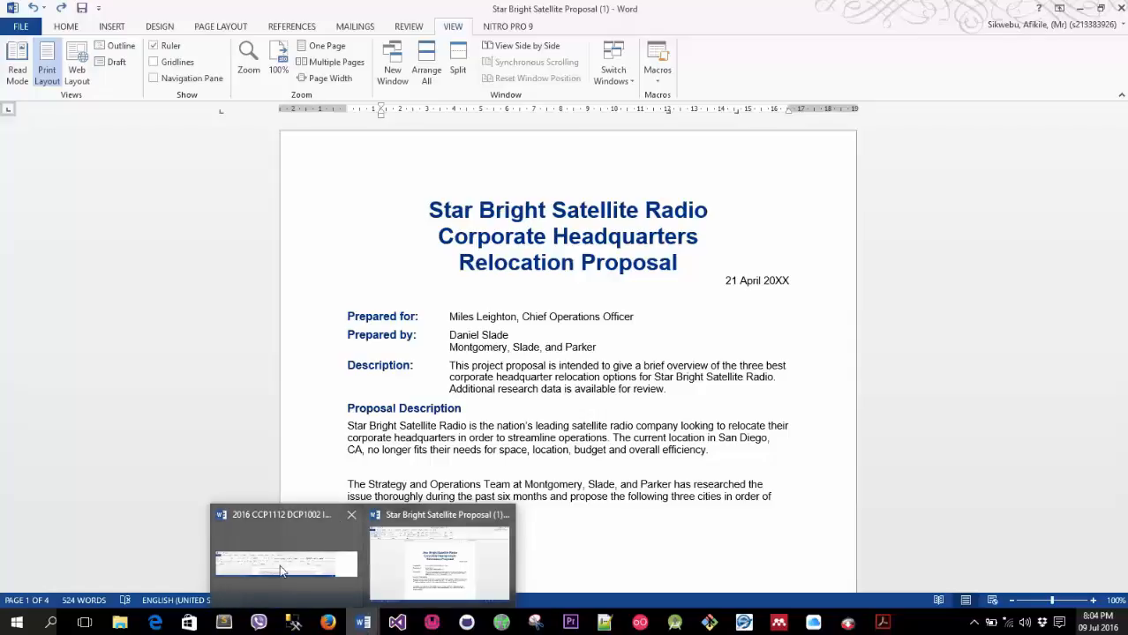
{"action": "mouse_move", "coordinate": [301, 567]}
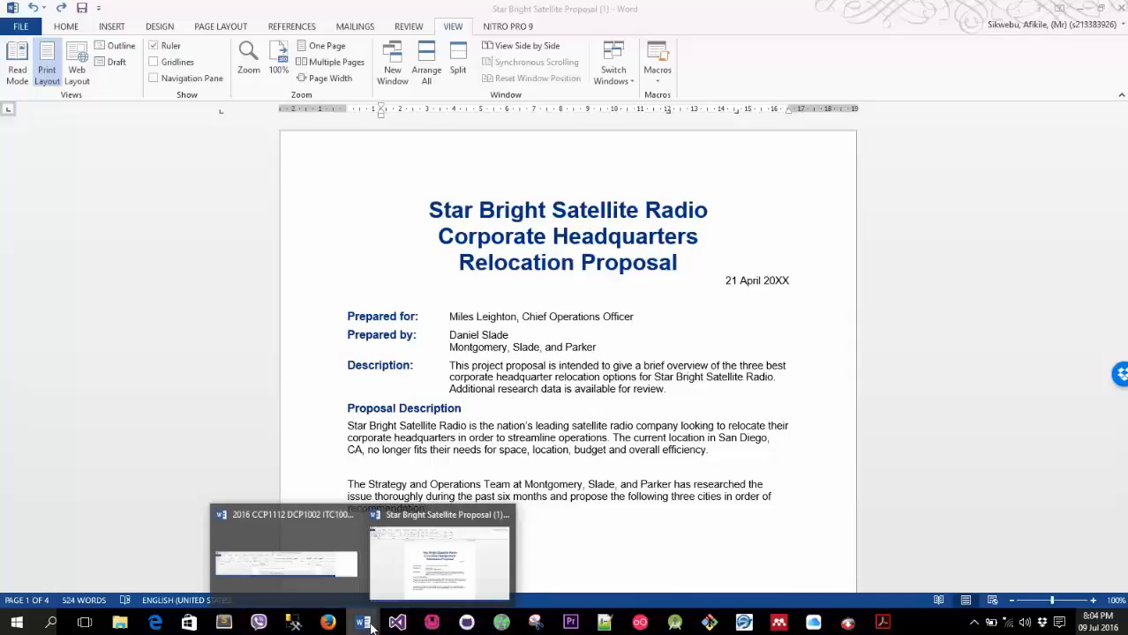
{"action": "left_click", "coordinate": [390, 558]}
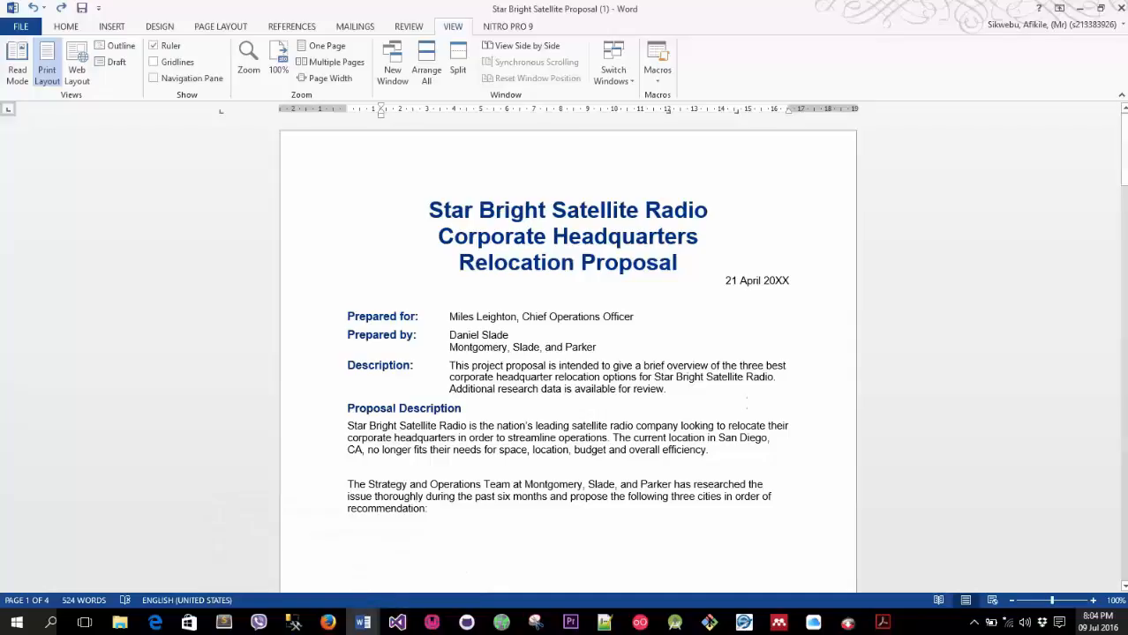
{"action": "key", "text": "alt+Tab"}
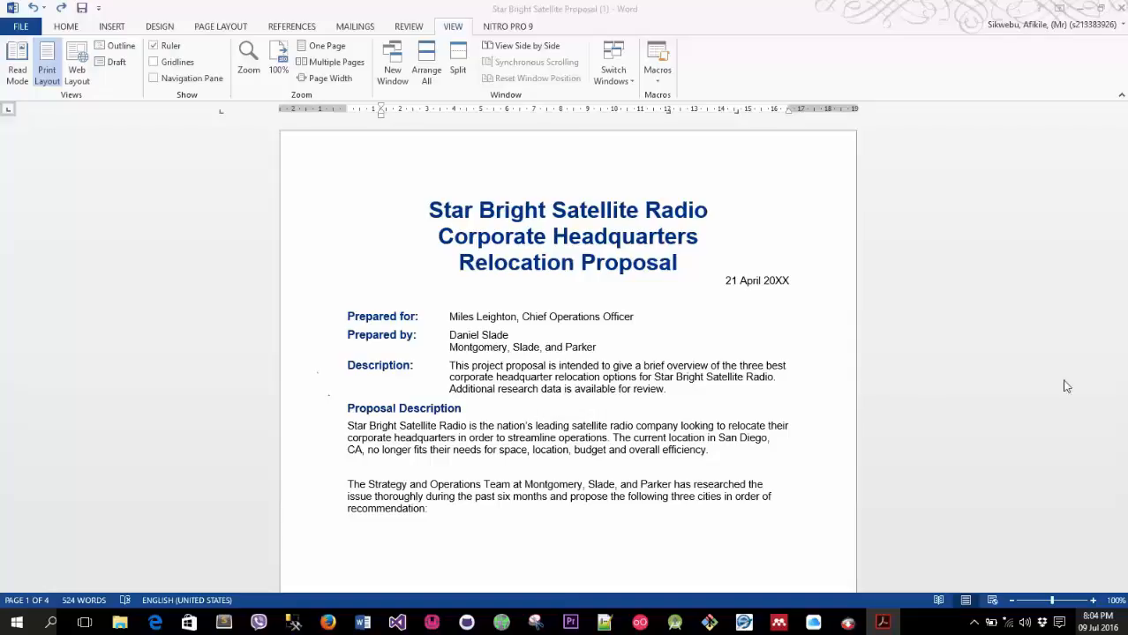
{"action": "left_click", "coordinate": [988, 321]}
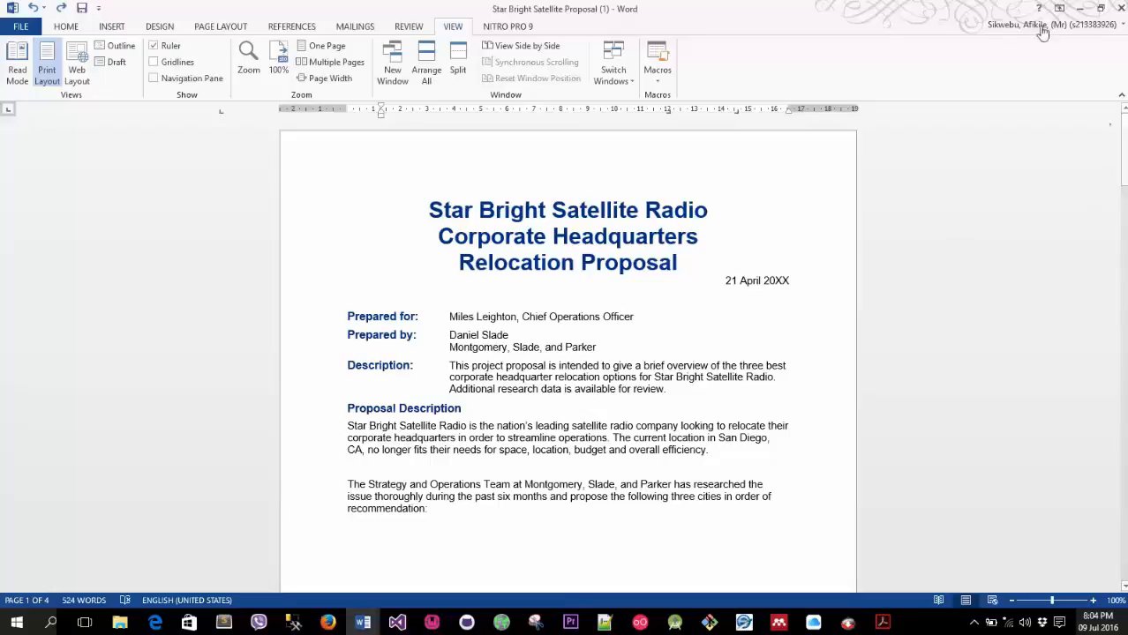
Restore the maximized proposal window, enlarge it to fit two pages across, and scroll down to Options 2 and 3
{"action": "double_click", "coordinate": [969, 15]}
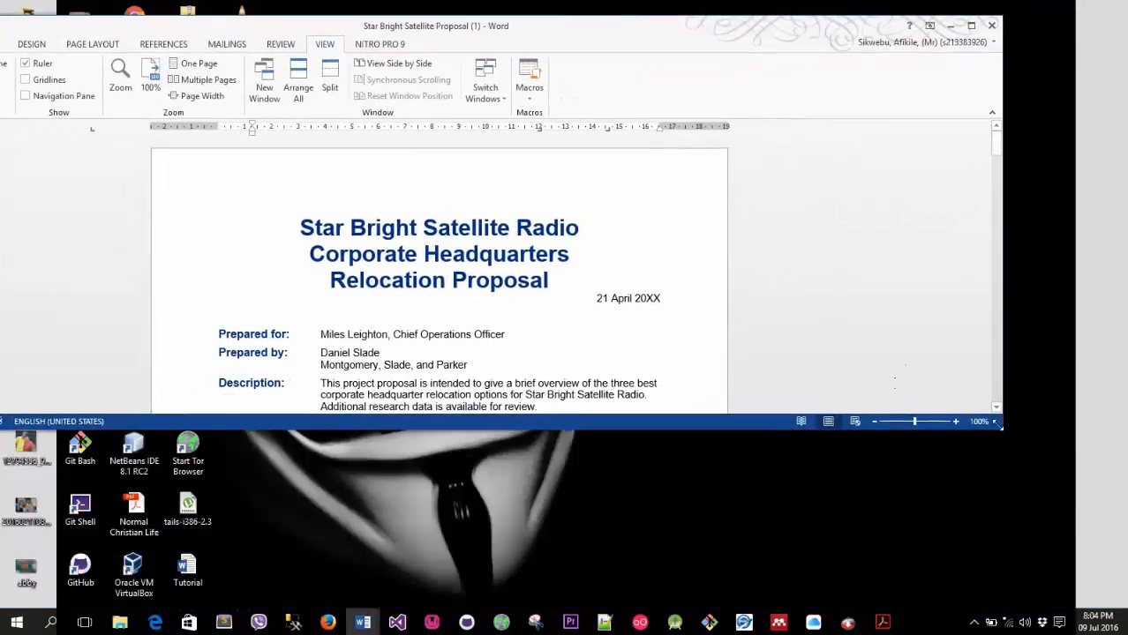
{"action": "left_click_drag", "start_coordinate": [1003, 430], "coordinate": [1116, 610]}
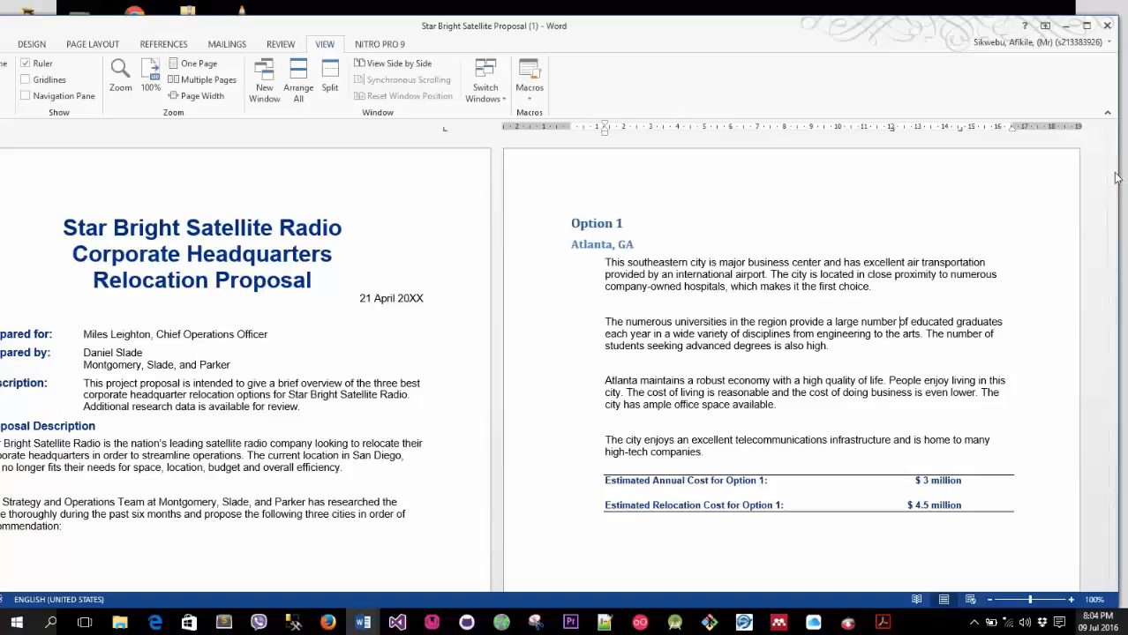
{"action": "left_click_drag", "start_coordinate": [1110, 153], "coordinate": [1121, 416]}
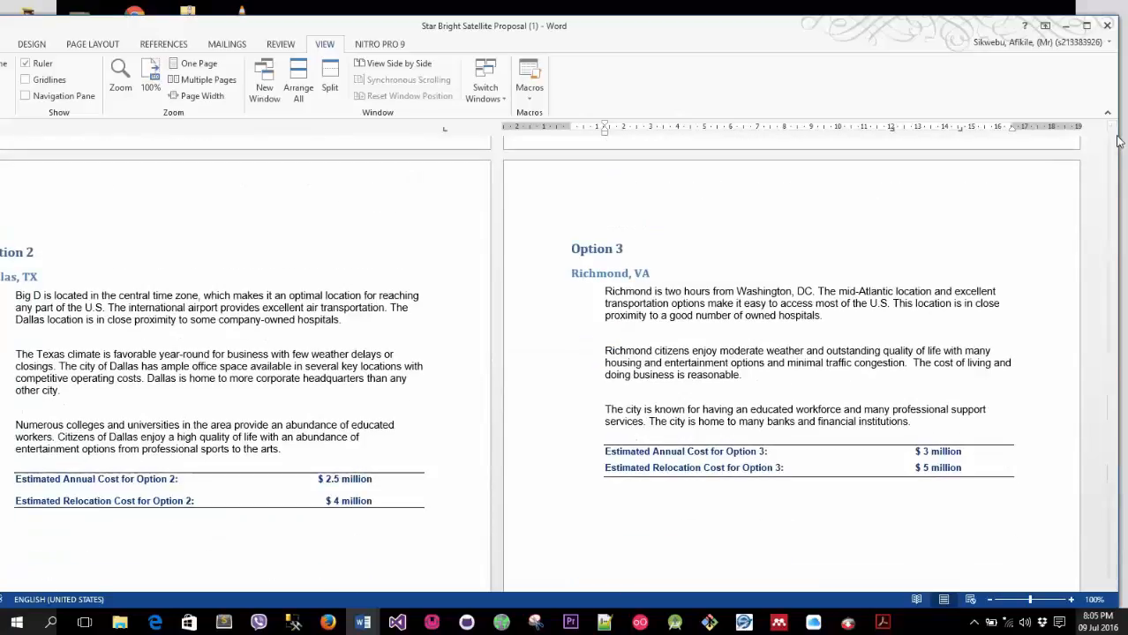
Browse the proposal up and down between Options 2 and 3 and the title page, ending at the title page
{"action": "scroll", "coordinate": [1103, 486], "scroll_direction": "up", "scroll_amount": 3}
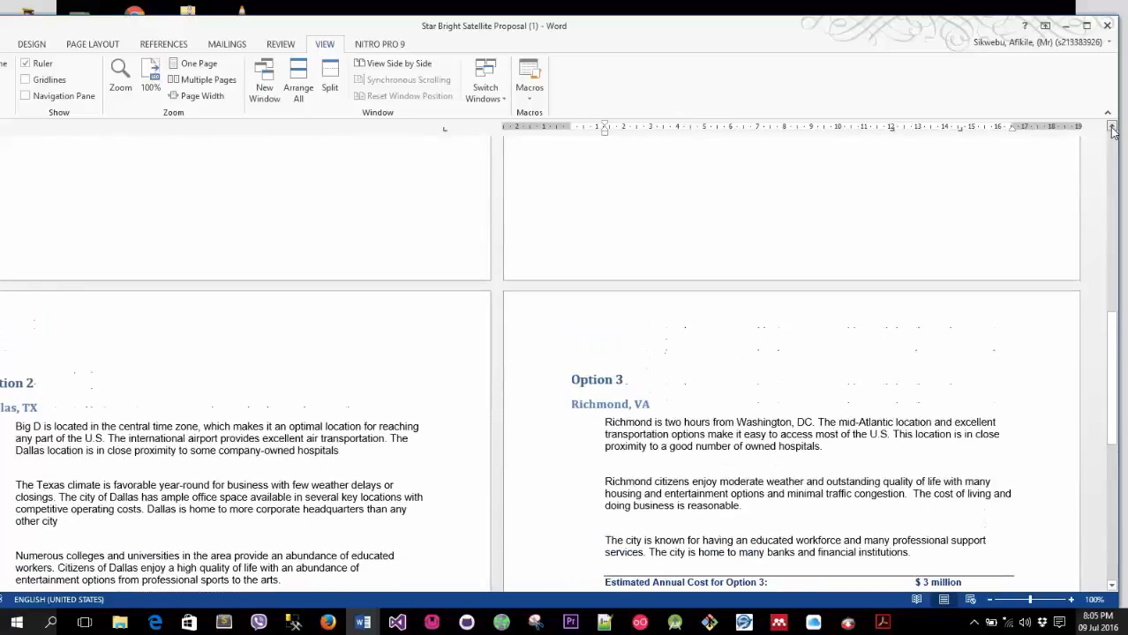
{"action": "left_click", "coordinate": [1113, 586]}
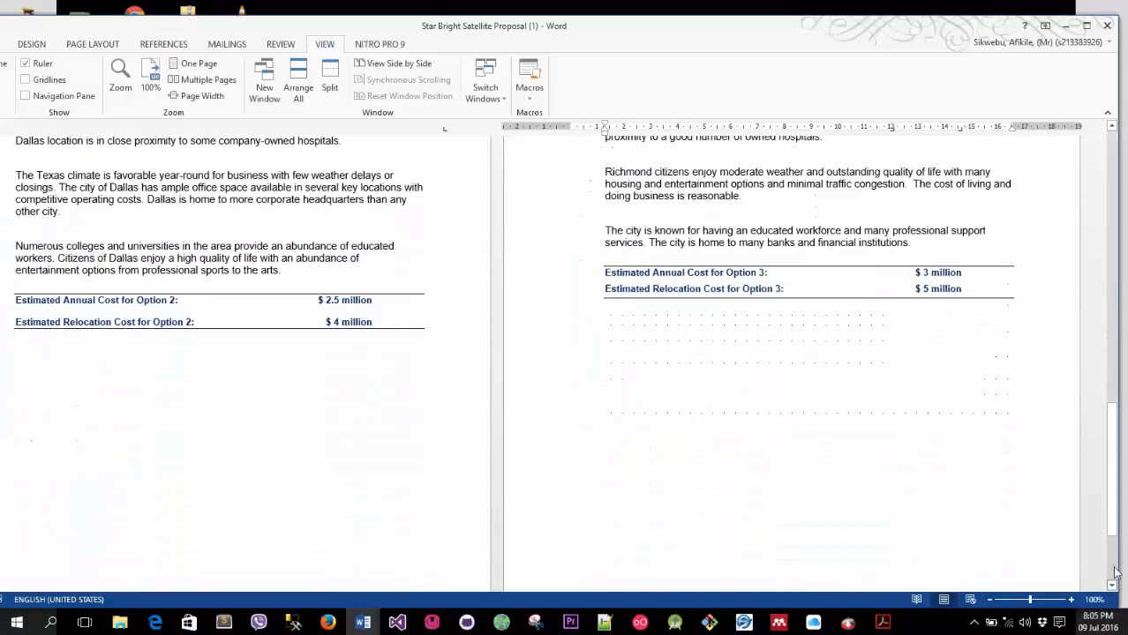
{"action": "left_click_drag", "start_coordinate": [1112, 496], "coordinate": [1111, 265]}
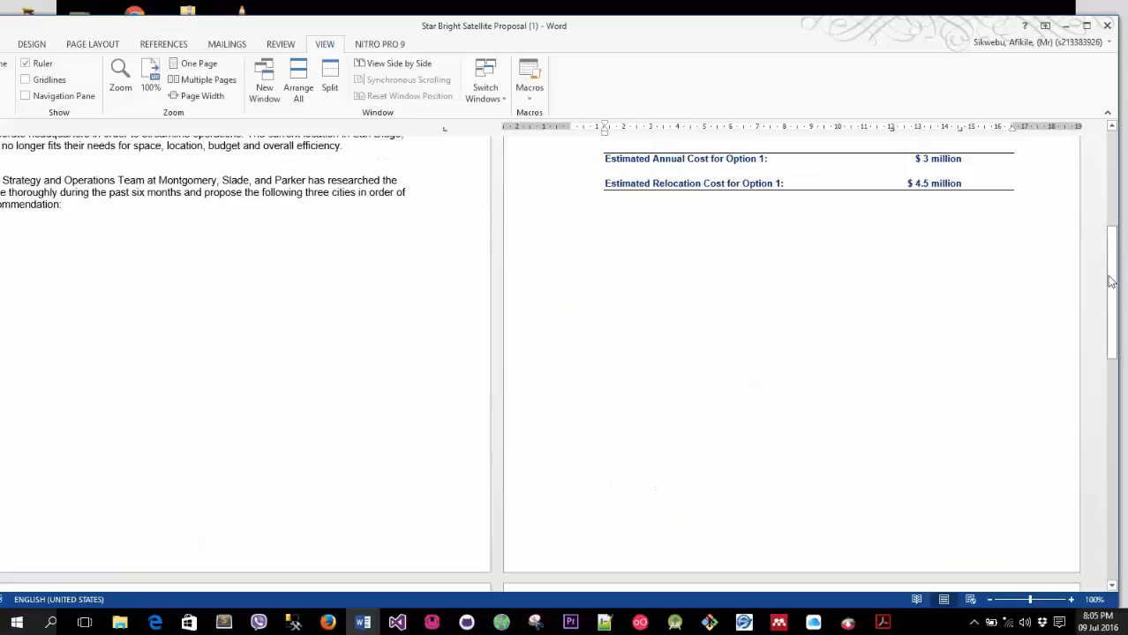
{"action": "left_click_drag", "start_coordinate": [1112, 281], "coordinate": [1122, 257]}
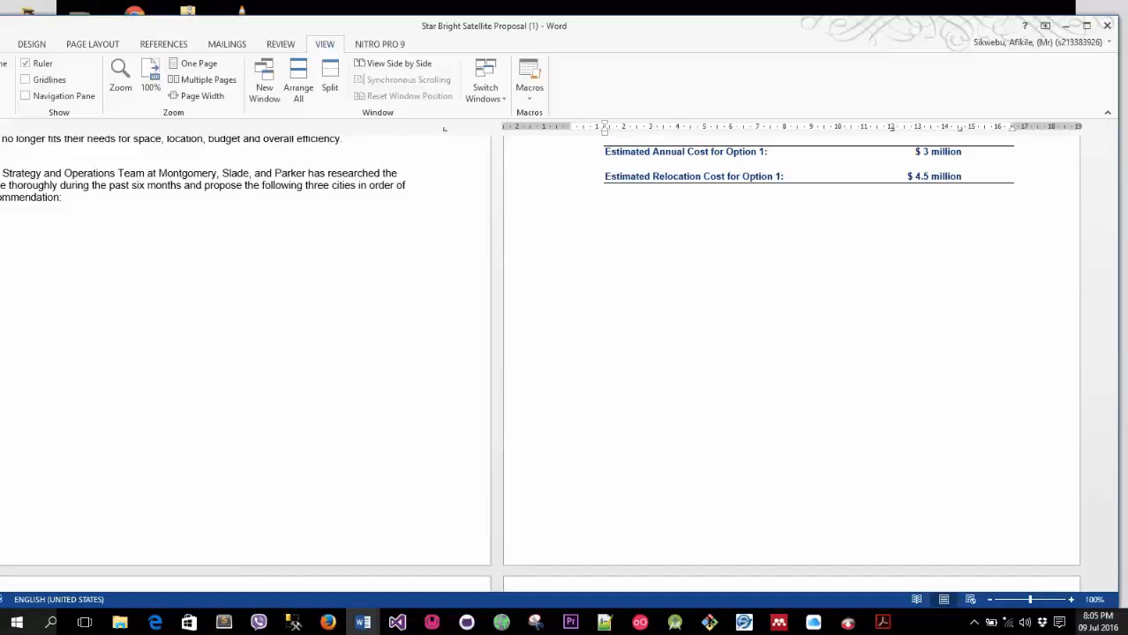
{"action": "left_click_drag", "start_coordinate": [1110, 454], "coordinate": [1111, 263]}
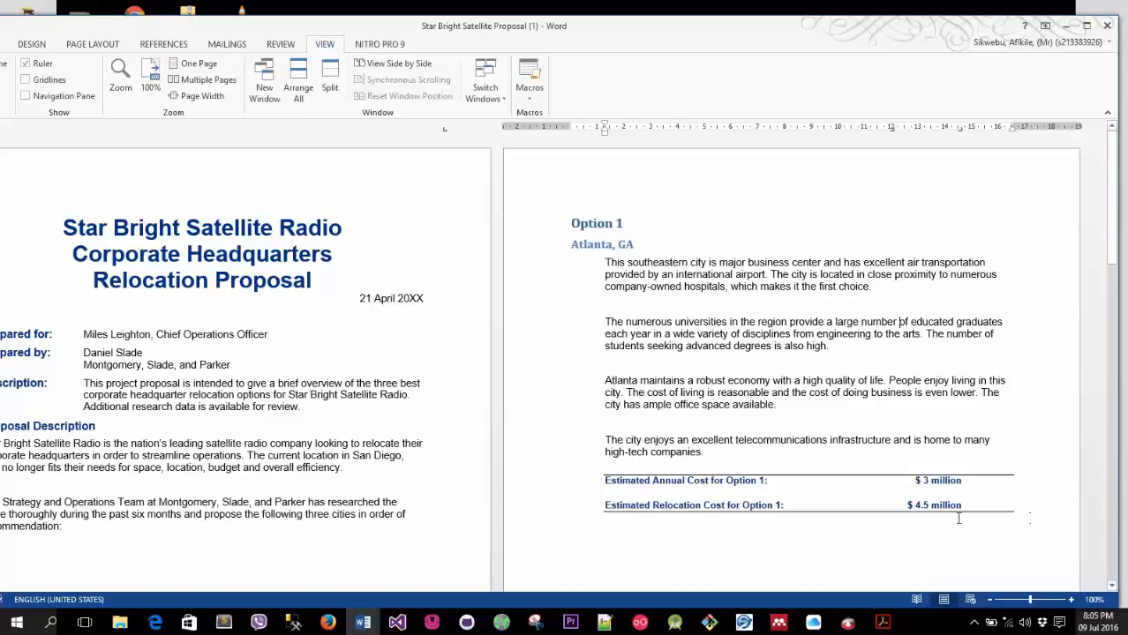
{"action": "scroll", "coordinate": [783, 320], "scroll_direction": "down", "scroll_amount": 20}
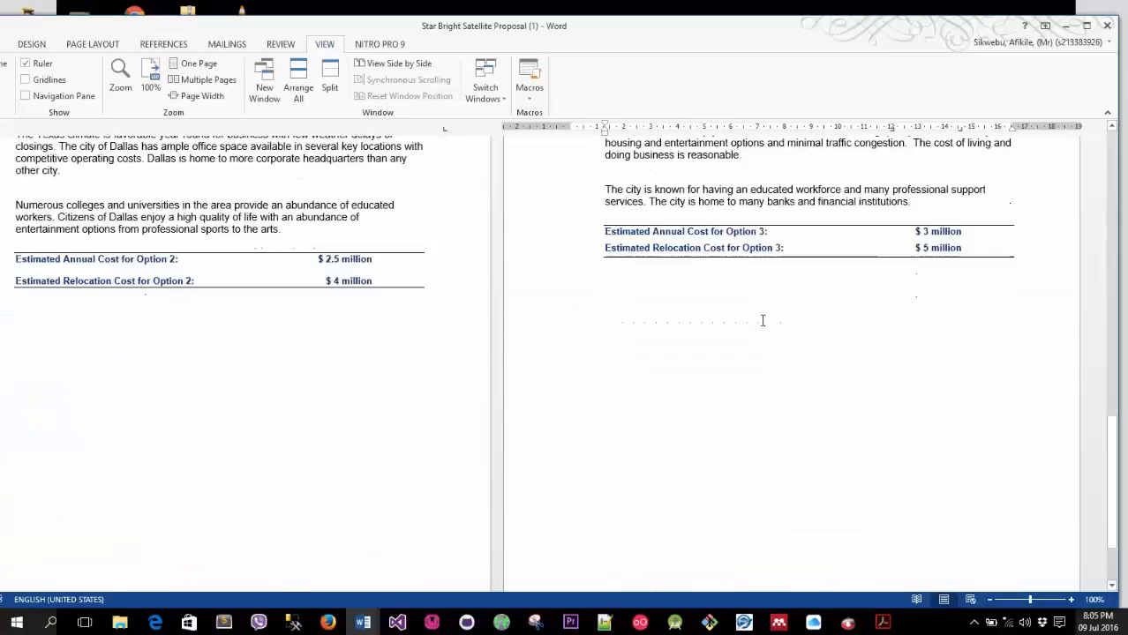
{"action": "scroll", "coordinate": [733, 323], "scroll_direction": "up", "scroll_amount": 20}
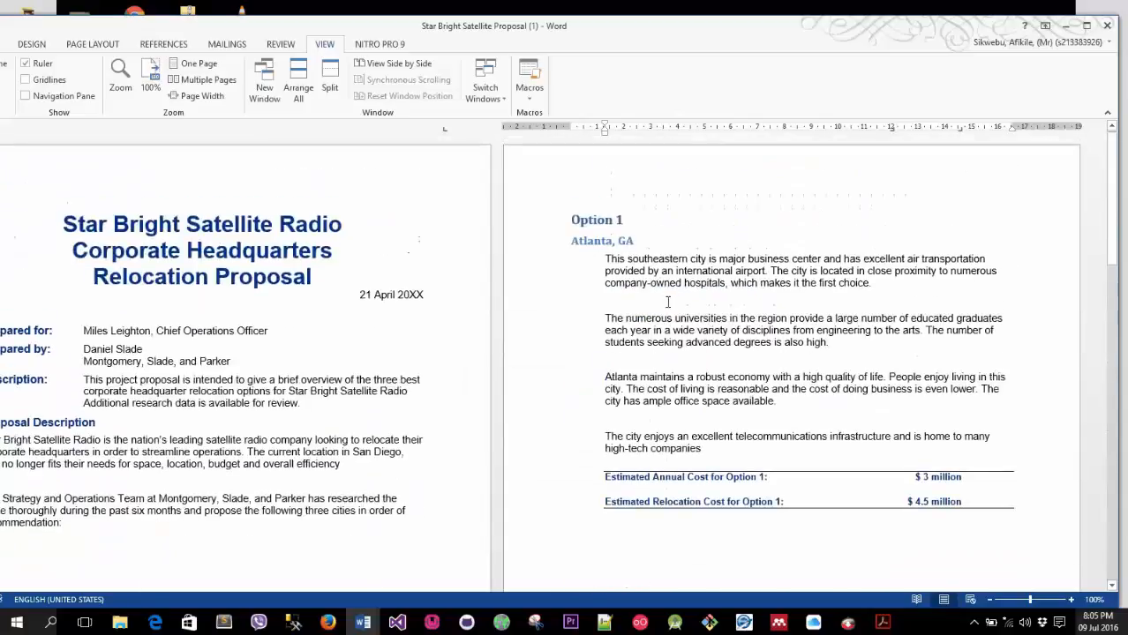
{"action": "scroll", "coordinate": [668, 301], "scroll_direction": "up", "scroll_amount": 4}
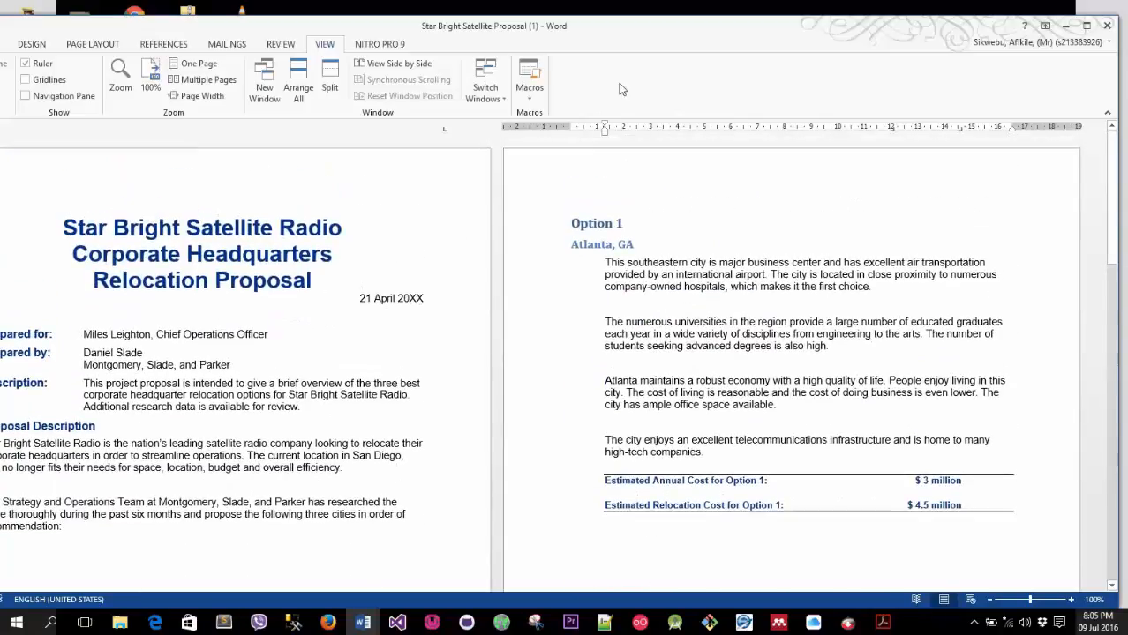
Maximize the proposal window and place the insertion point at the start of the title
{"action": "left_click_drag", "start_coordinate": [649, 33], "coordinate": [681, 28]}
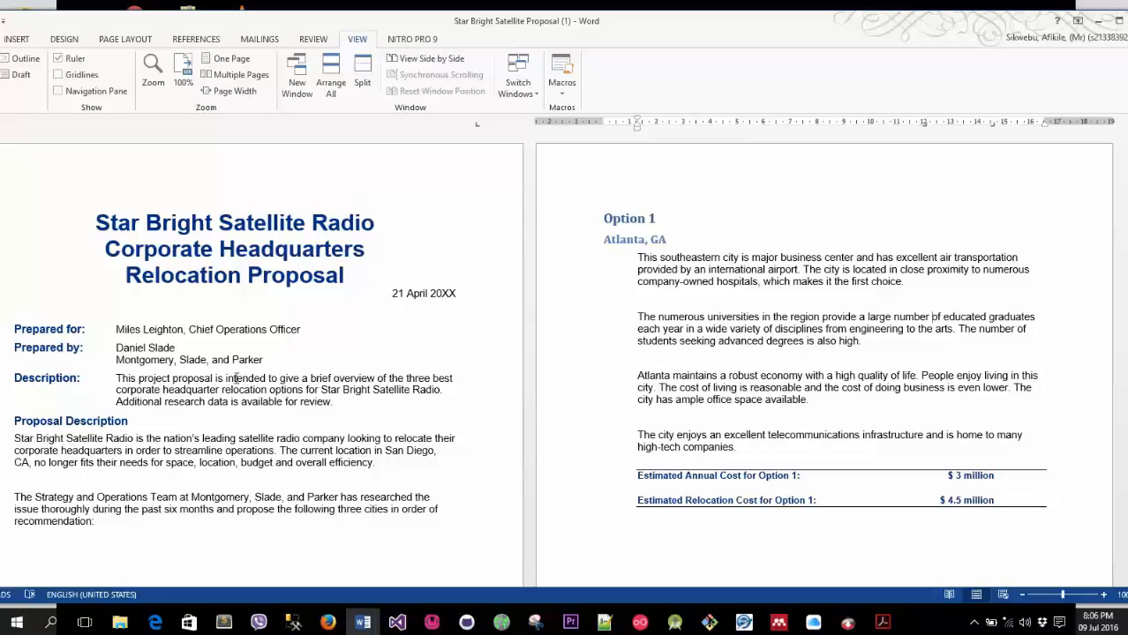
{"action": "left_click", "coordinate": [1118, 20]}
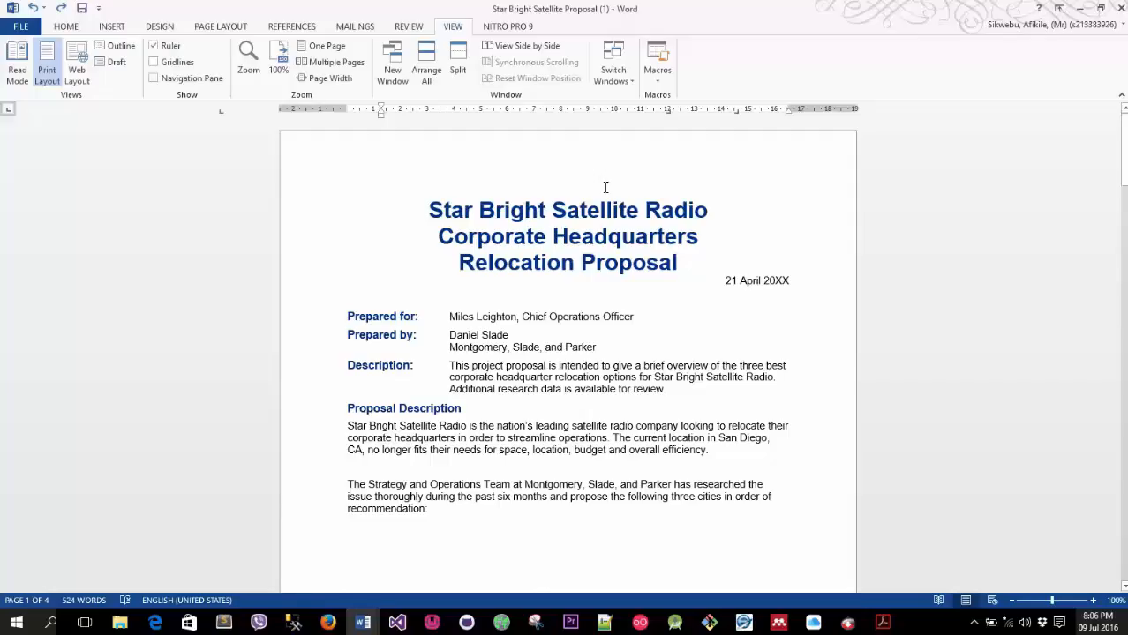
{"action": "left_click", "coordinate": [432, 209]}
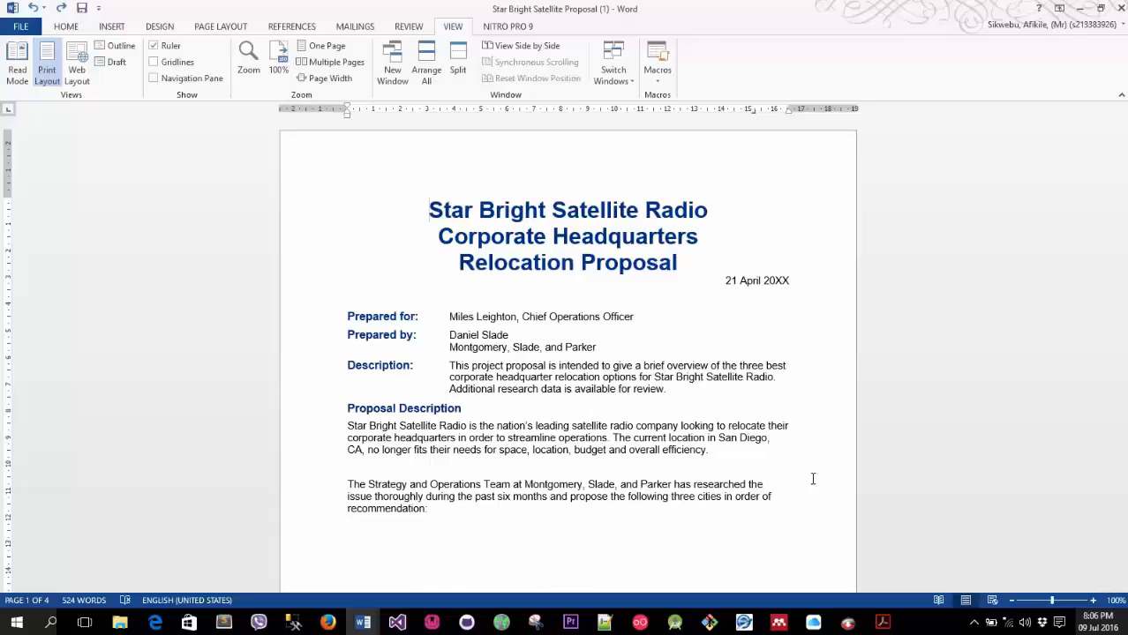
Move the insertion point around the title one character and one line at a time
{"action": "key", "text": "Right"}
{"action": "key", "text": "Down"}
{"action": "key", "text": "Left"}
{"action": "key", "text": "Left"}
{"action": "key", "text": "Left"}
{"action": "key", "text": "Left"}
{"action": "key", "text": "Left"}
{"action": "key", "text": "Left"}
{"action": "key", "text": "Right"}
{"action": "key", "text": "Right"}
{"action": "key", "text": "Down"}
{"action": "key", "text": "Down"}
Jump to the start of the document and one screen down toward Option 1, and return the view to the title
{"action": "key", "text": "ctrl+Home"}
{"action": "key", "text": "Page_Down"}
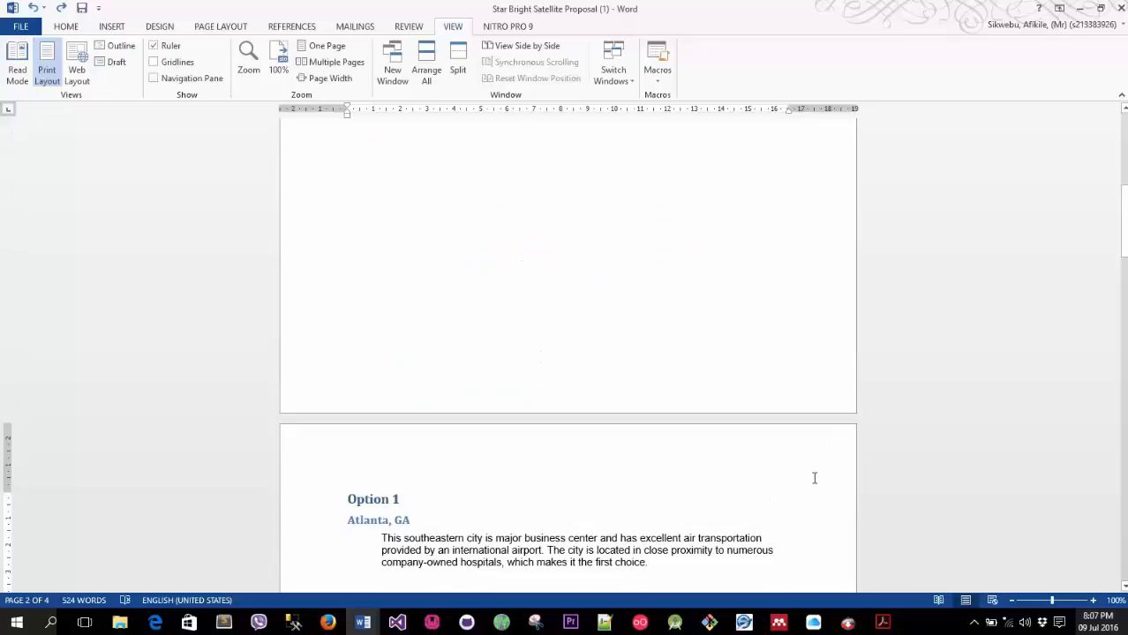
{"action": "scroll", "coordinate": [798, 474], "scroll_direction": "up", "scroll_amount": 2}
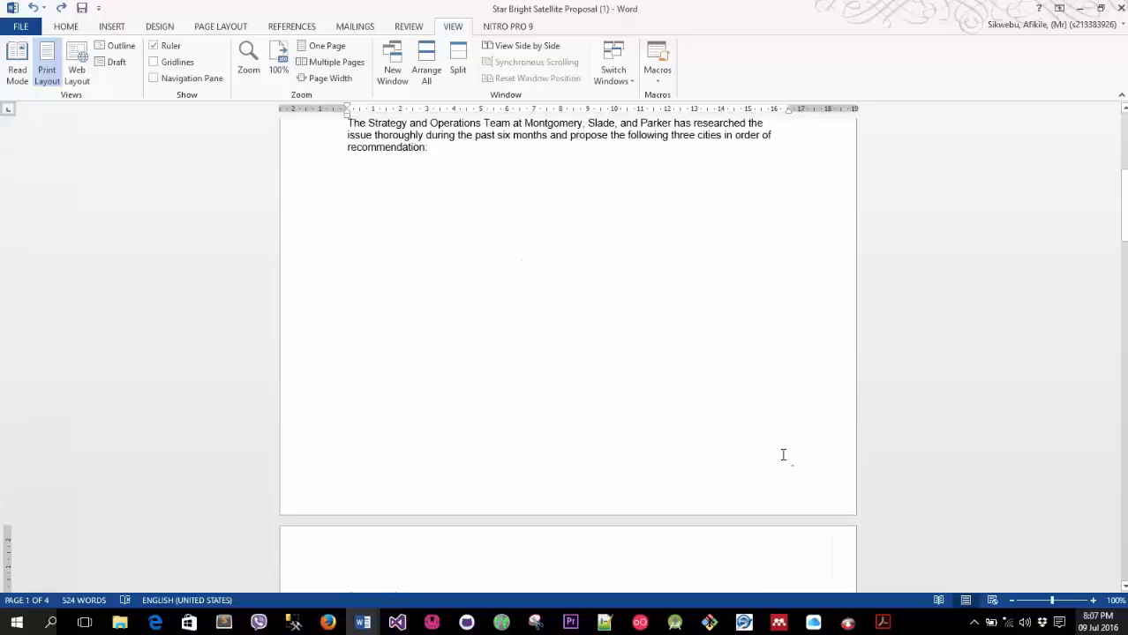
{"action": "scroll", "coordinate": [785, 456], "scroll_direction": "down", "scroll_amount": 4}
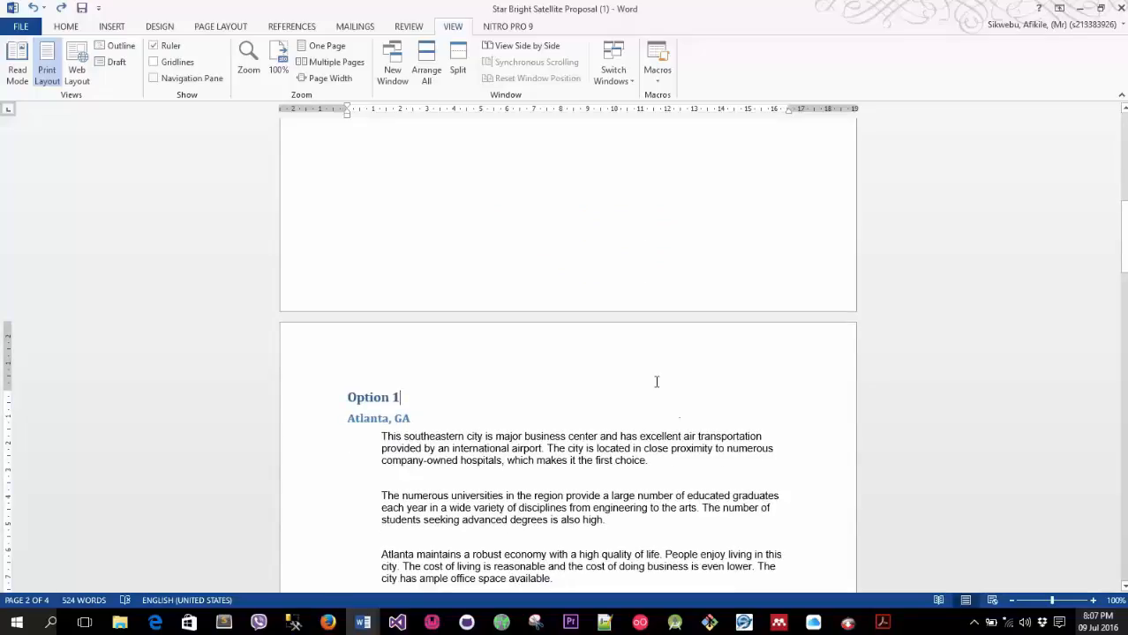
{"action": "scroll", "coordinate": [706, 397], "scroll_direction": "up", "scroll_amount": 2}
{"action": "scroll", "coordinate": [706, 397], "scroll_direction": "up", "scroll_amount": 10}
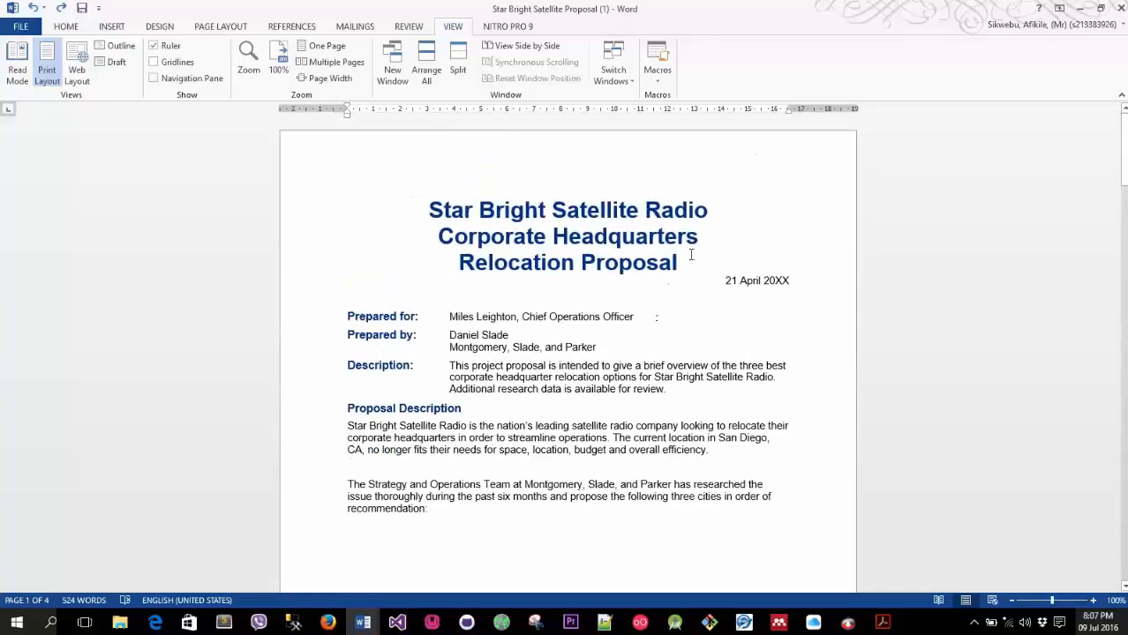
Place the insertion point at the end of the title's first line and move it backward character by character
{"action": "left_click", "coordinate": [711, 210]}
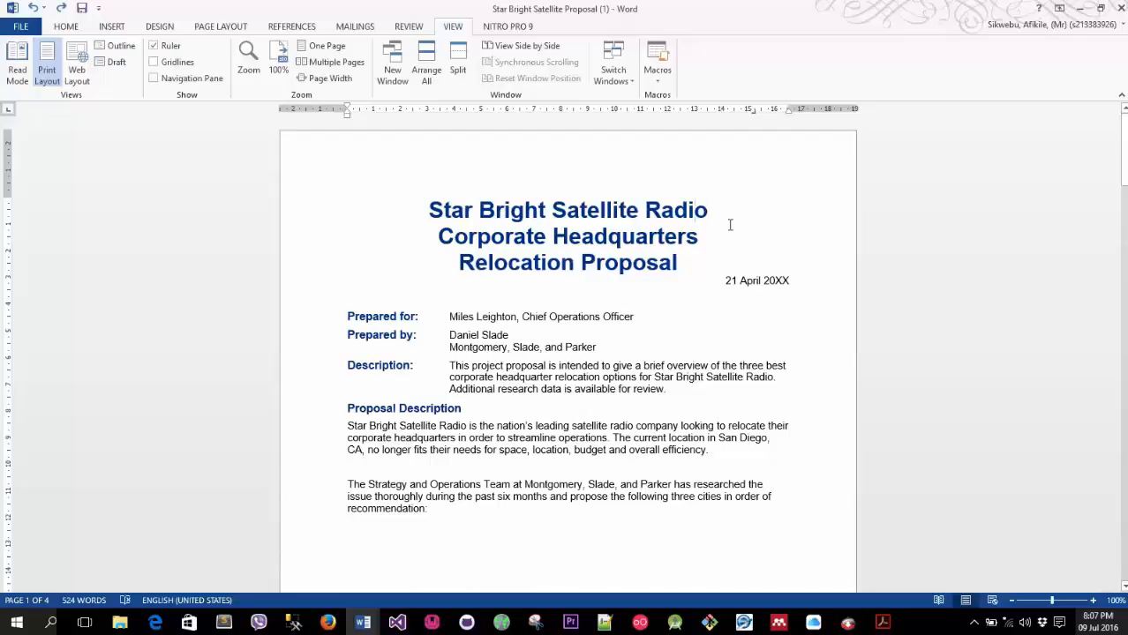
{"action": "key", "text": "Left"}
{"action": "key", "text": "Left"}
{"action": "key", "text": "Left"}
{"action": "key", "text": "Left"}
{"action": "key", "text": "Left"}
{"action": "key", "text": "Left"}
{"action": "key", "text": "Left"}
{"action": "key", "text": "Left"}
{"action": "key", "text": "Left"}
{"action": "key", "text": "Left"}
{"action": "key", "text": "Left"}
{"action": "key", "text": "Left"}
{"action": "key", "text": "Left"}
{"action": "key", "text": "Left"}
{"action": "key", "text": "Left"}
{"action": "key", "text": "Left"}
{"action": "key", "text": "Left"}
{"action": "key", "text": "Left"}
Jump to the start of the title's first line and to the end of the first Proposal Description line
{"action": "left_click", "coordinate": [721, 212]}
{"action": "key", "text": "Home"}
{"action": "left_click", "coordinate": [348, 427]}
{"action": "key", "text": "End"}
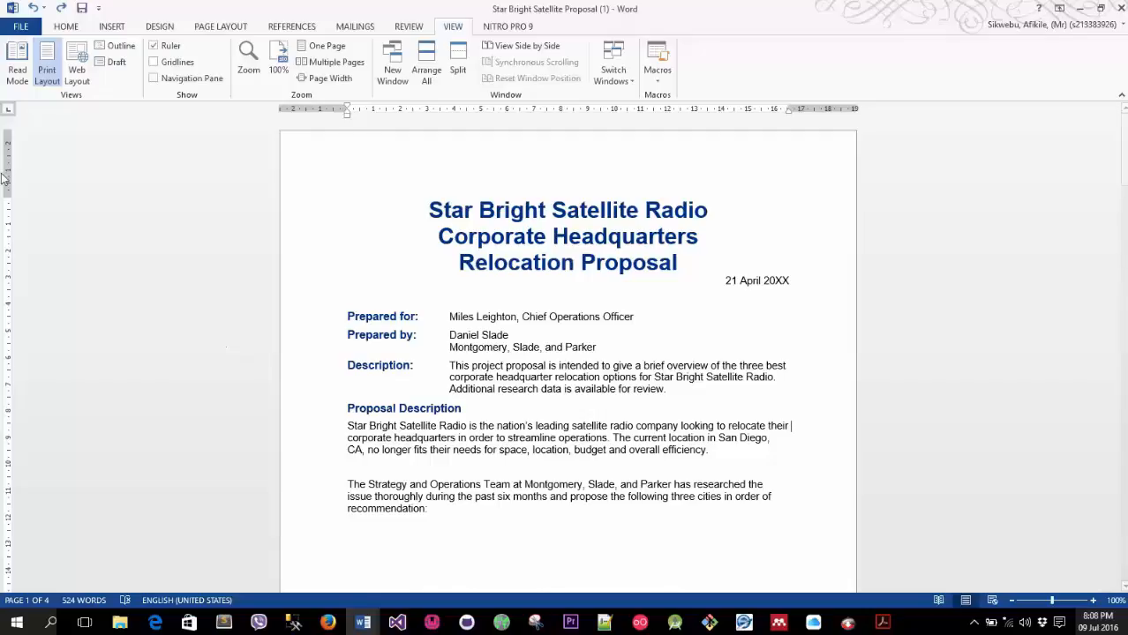
Show the Navigation pane and use Find to search the proposal for "option"
{"action": "left_click", "coordinate": [155, 78]}
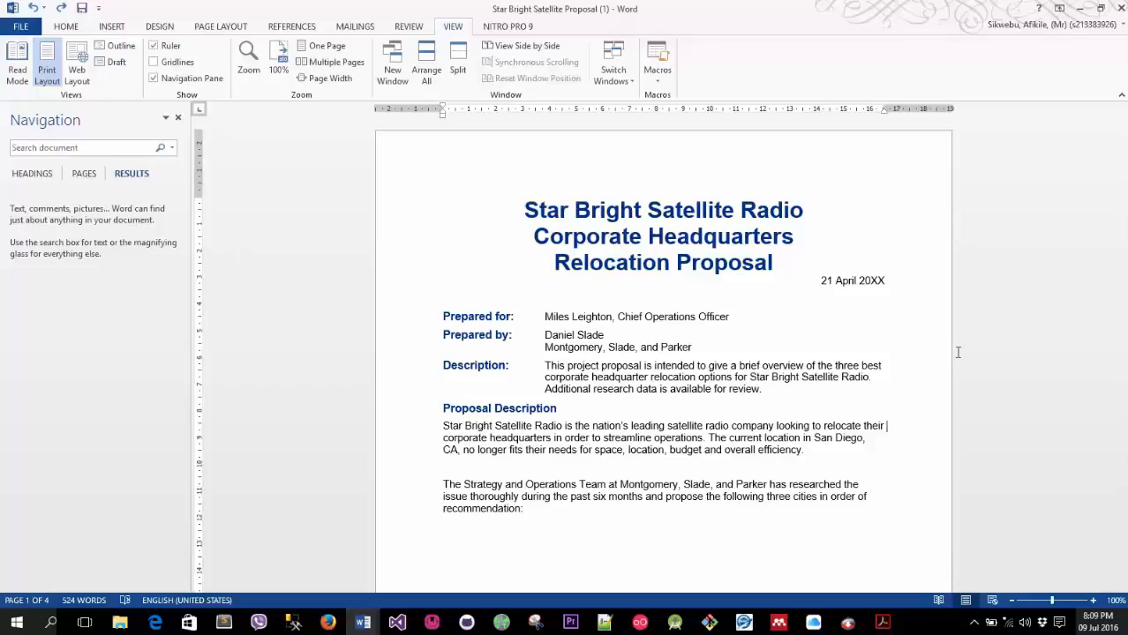
{"action": "scroll", "coordinate": [956, 353], "scroll_direction": "down", "scroll_amount": 2}
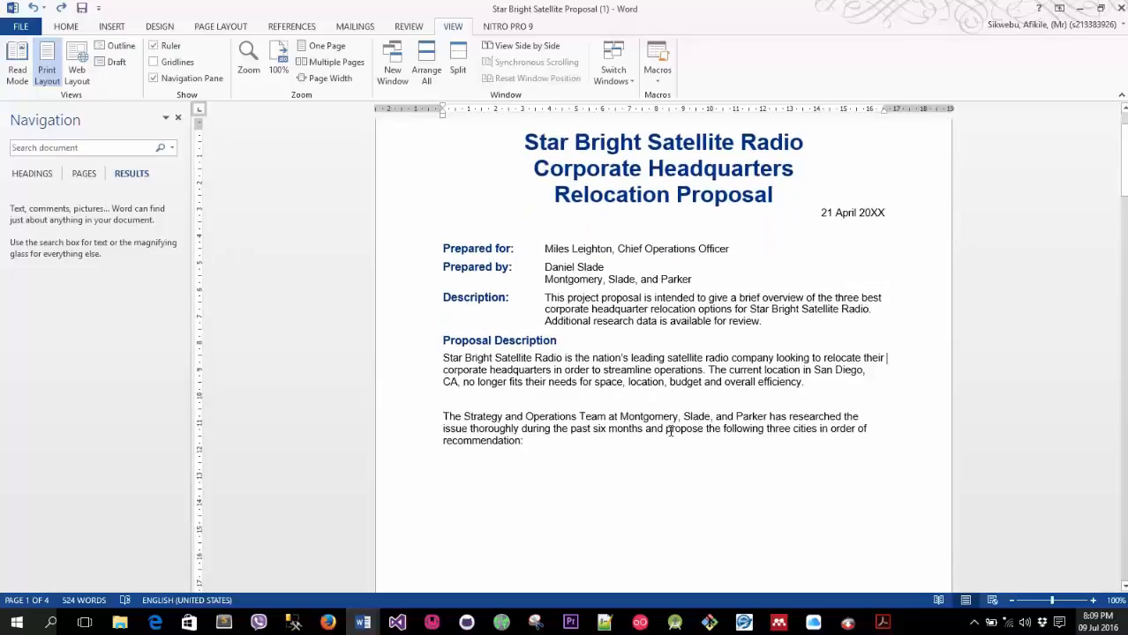
{"action": "scroll", "coordinate": [668, 433], "scroll_direction": "up", "scroll_amount": 2}
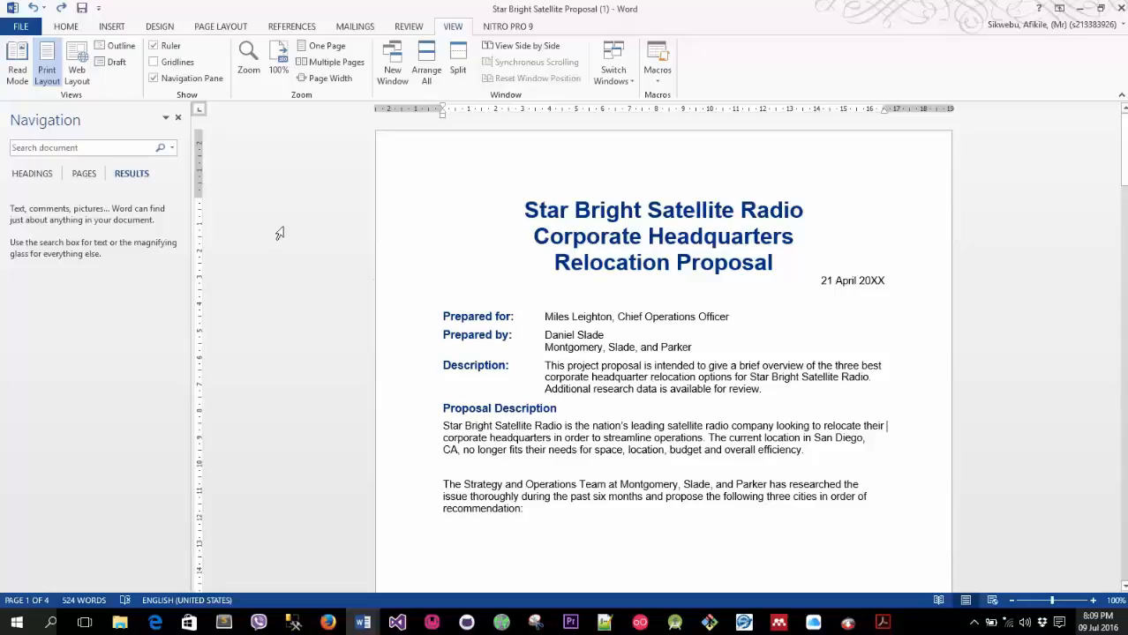
{"action": "left_click", "coordinate": [67, 26]}
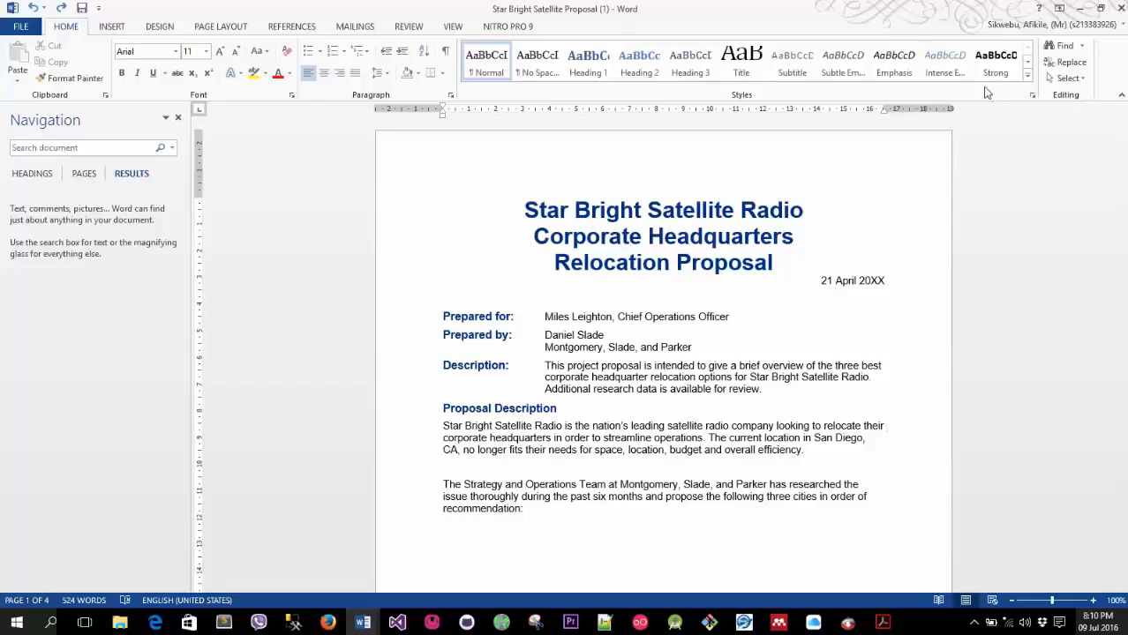
{"action": "left_click", "coordinate": [1062, 49]}
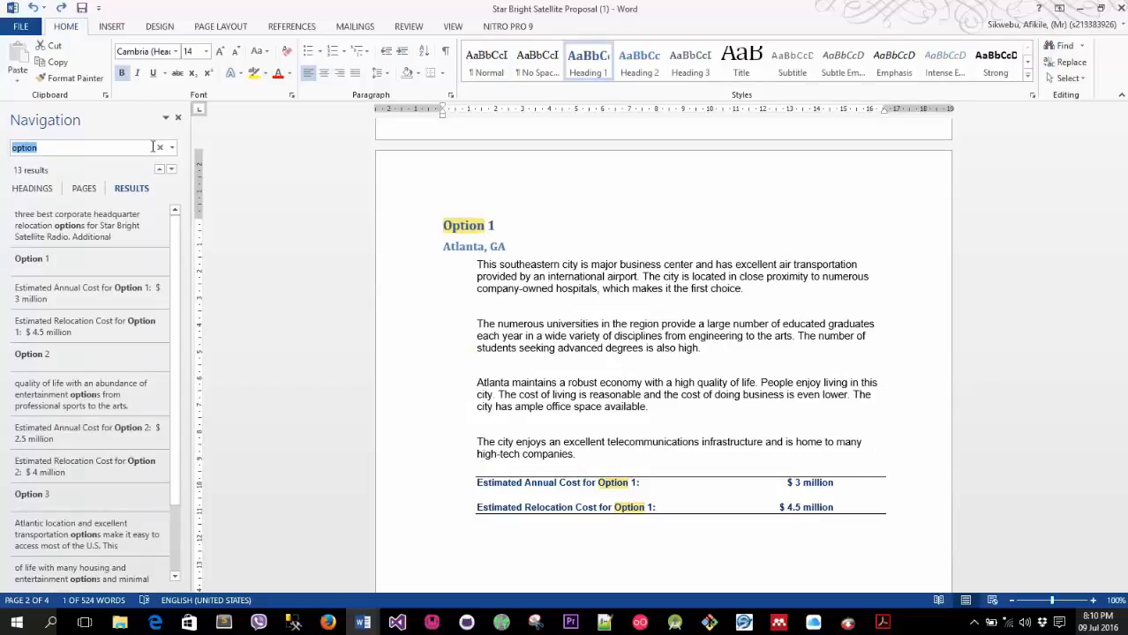
Hide the Navigation pane and show it again
{"action": "left_click", "coordinate": [453, 27]}
{"action": "left_click", "coordinate": [183, 81]}
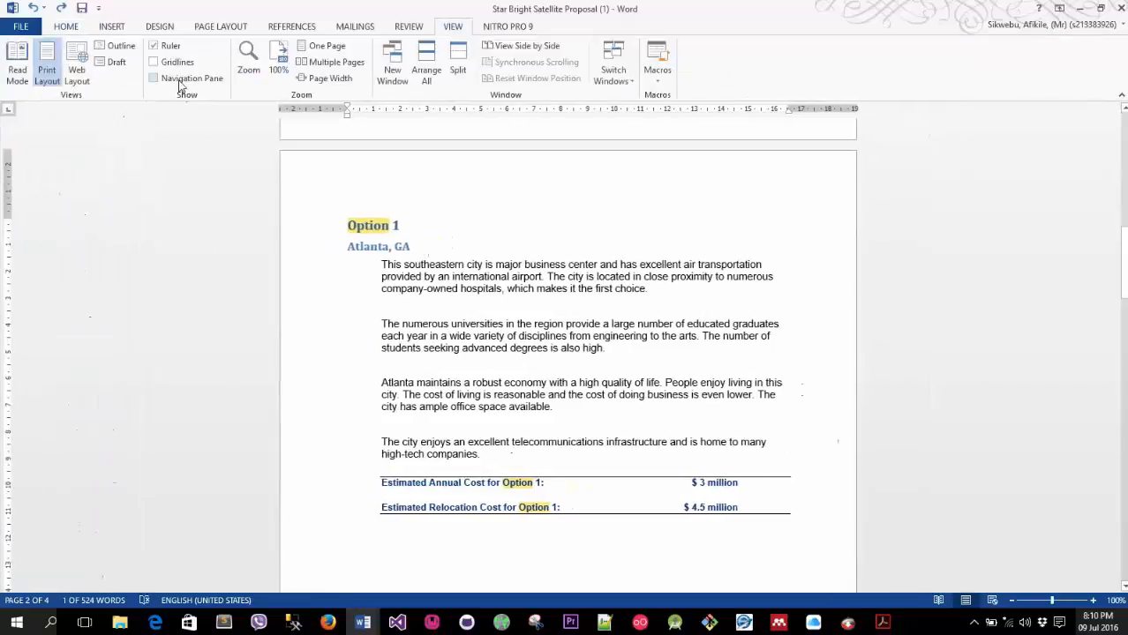
{"action": "left_click", "coordinate": [182, 84]}
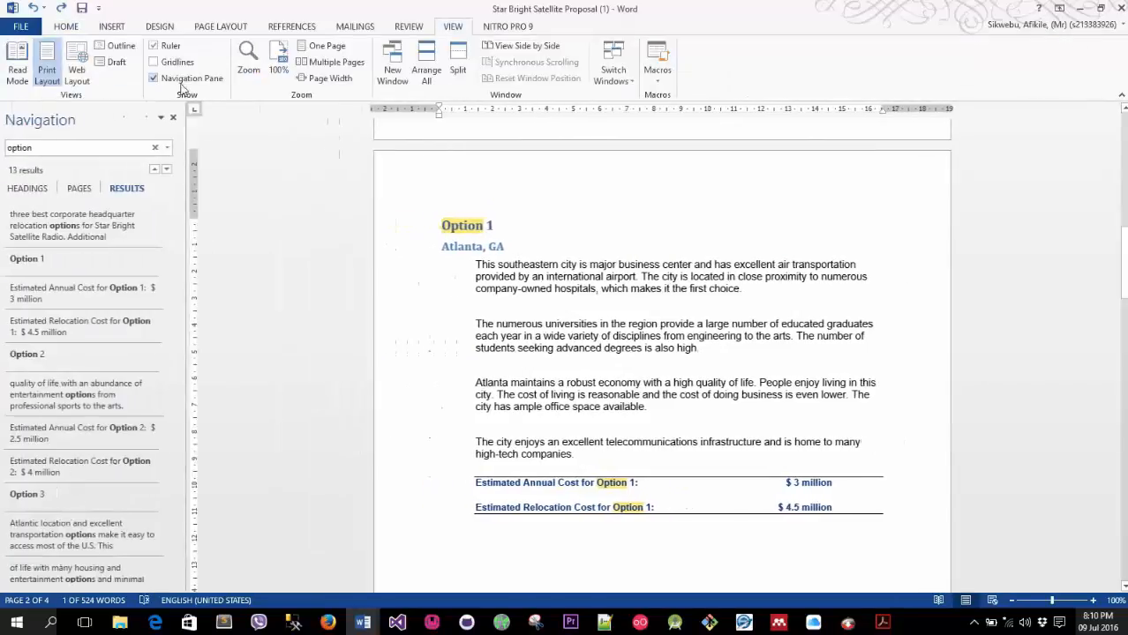
Return to Find, clear the "option" search, and review the additional search commands without choosing one
{"action": "left_click", "coordinate": [66, 28]}
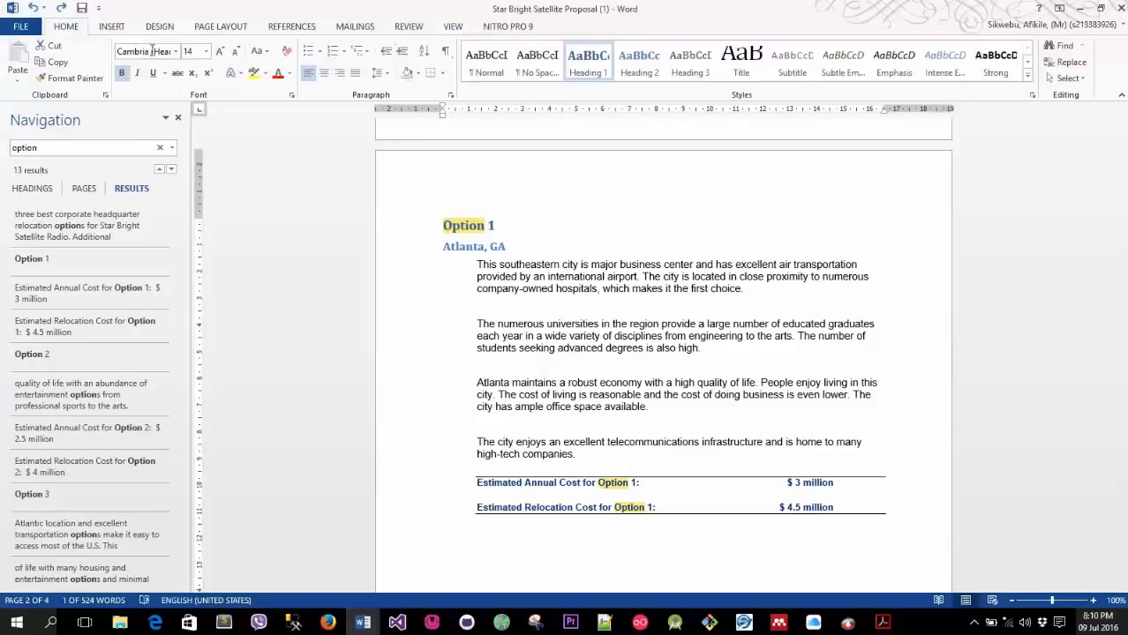
{"action": "left_click", "coordinate": [1062, 46]}
{"action": "key", "text": "Escape"}
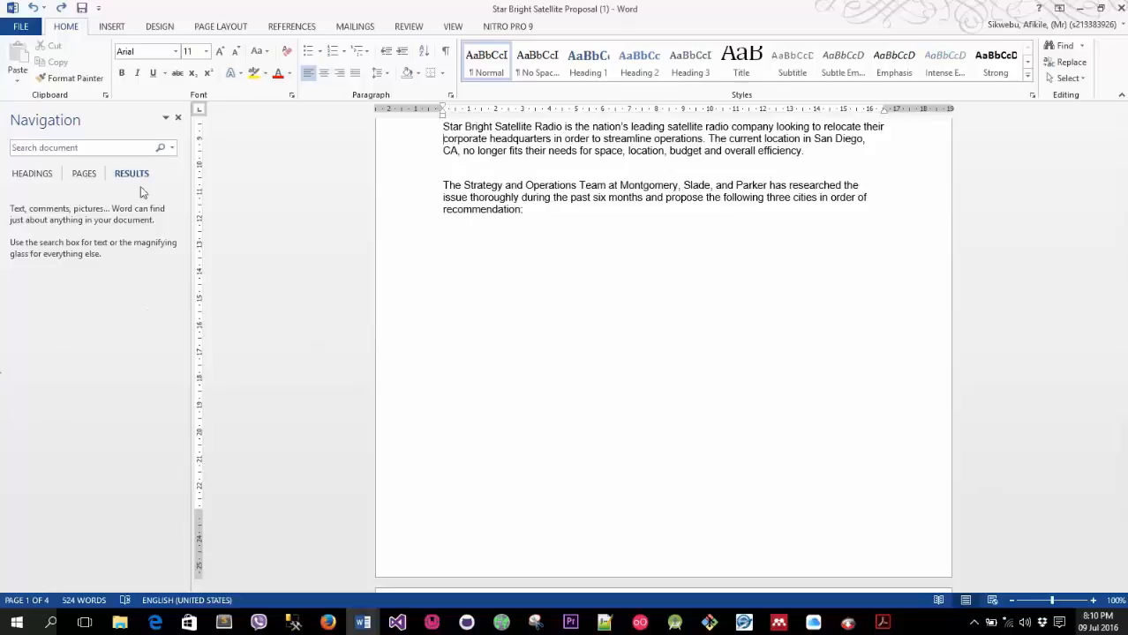
{"action": "left_click", "coordinate": [171, 147]}
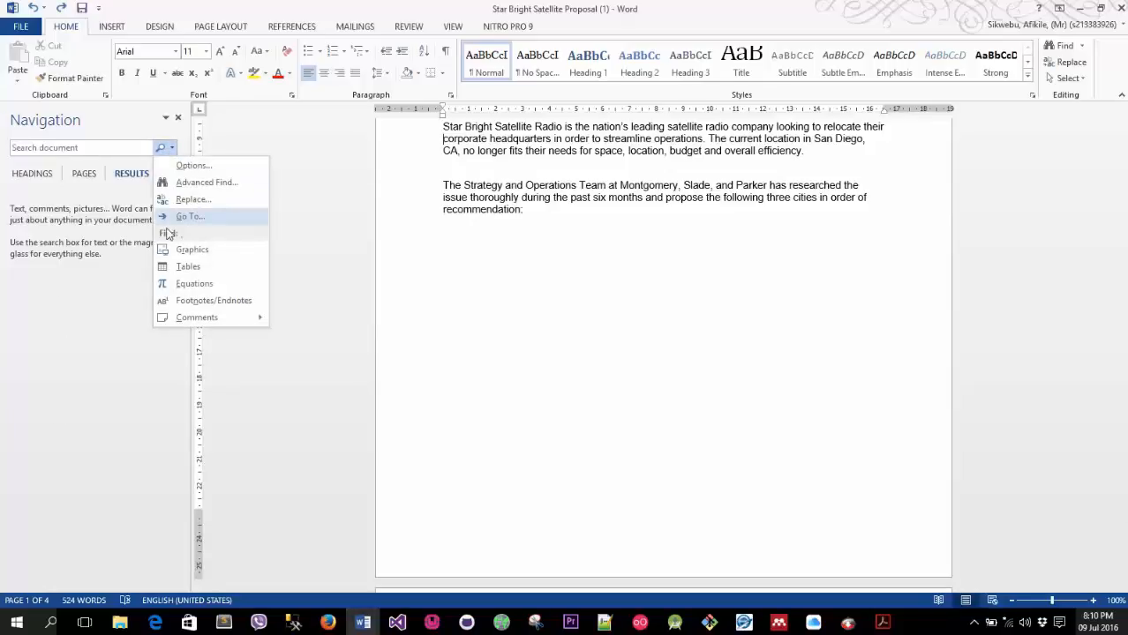
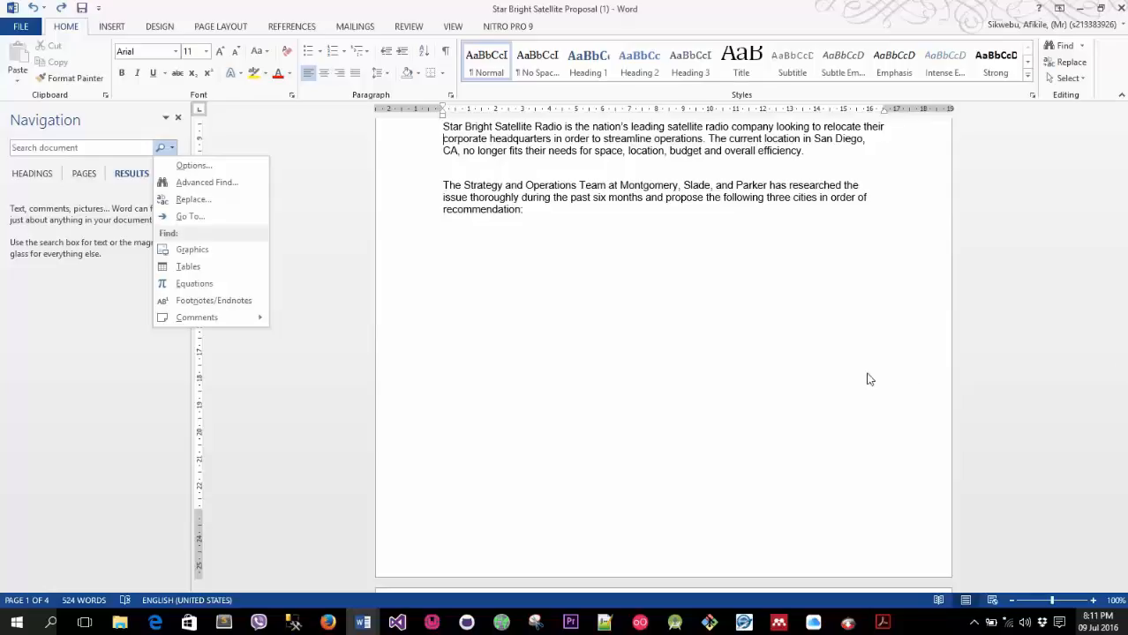
{"action": "left_click", "coordinate": [390, 209]}
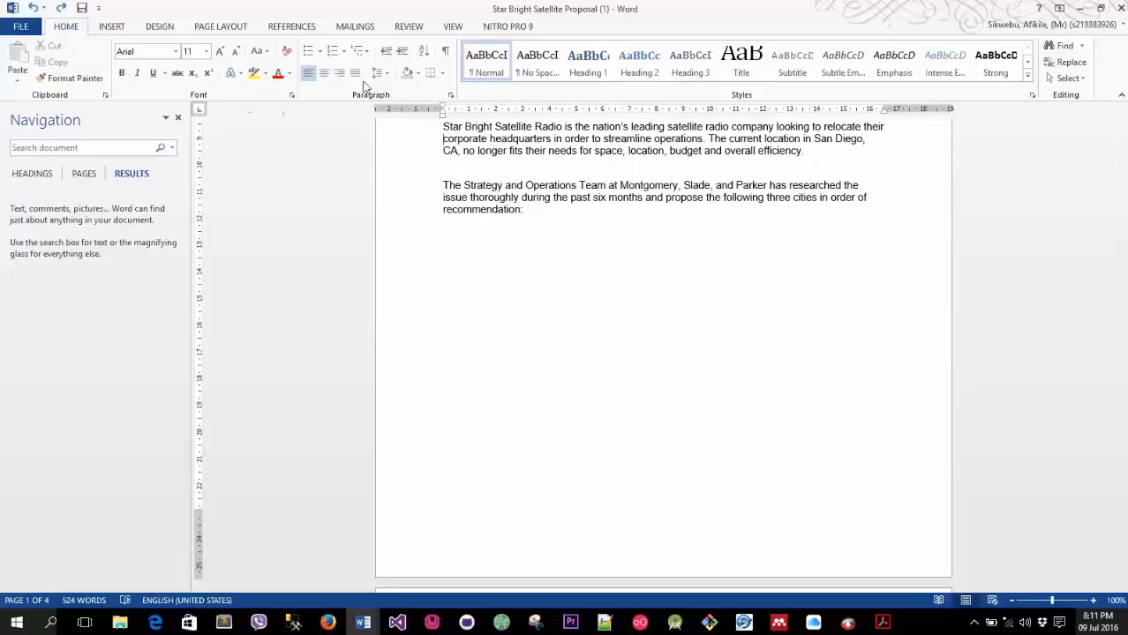
Search the proposal for "relocation" and display the document headings in the Navigation pane
{"action": "left_click", "coordinate": [453, 26]}
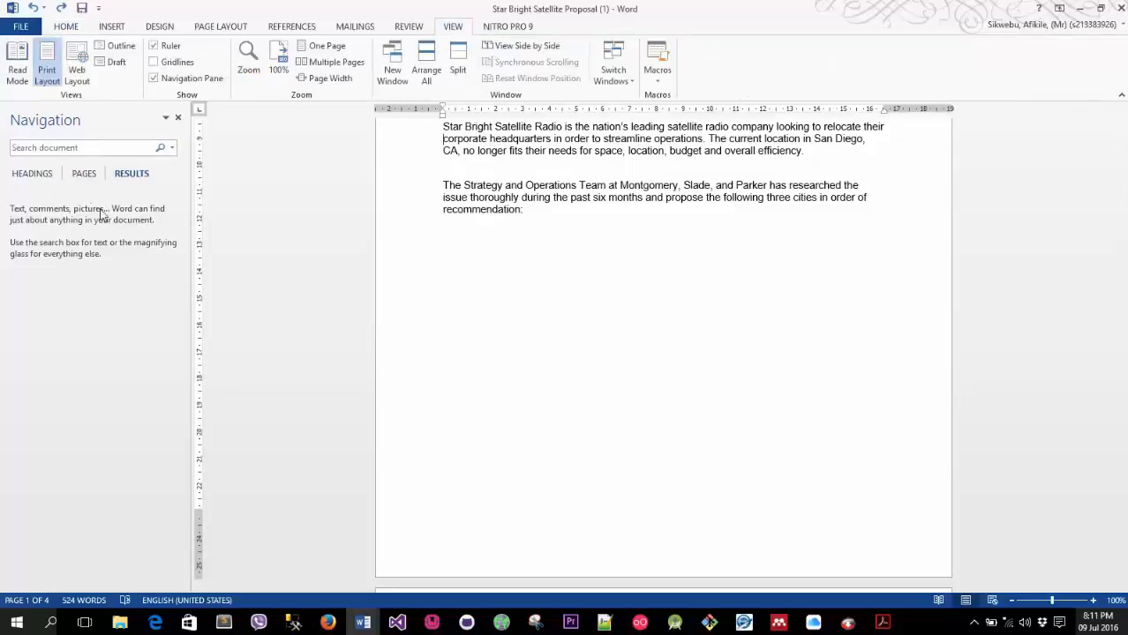
{"action": "left_click", "coordinate": [88, 148]}
{"action": "type", "text": "erelocation"}
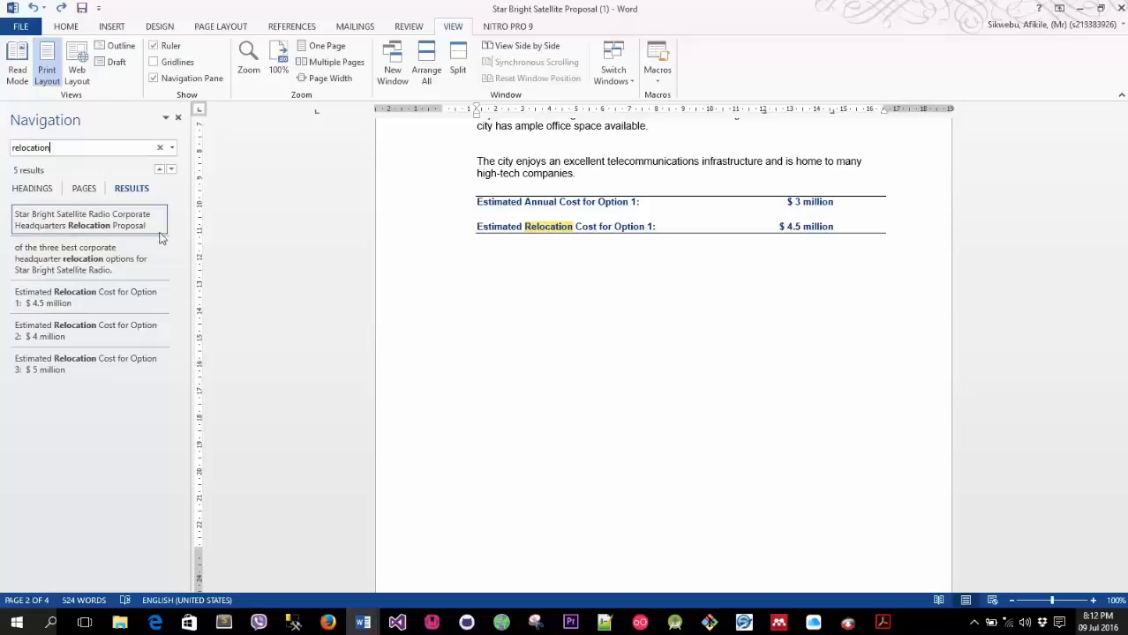
{"action": "left_click", "coordinate": [41, 189]}
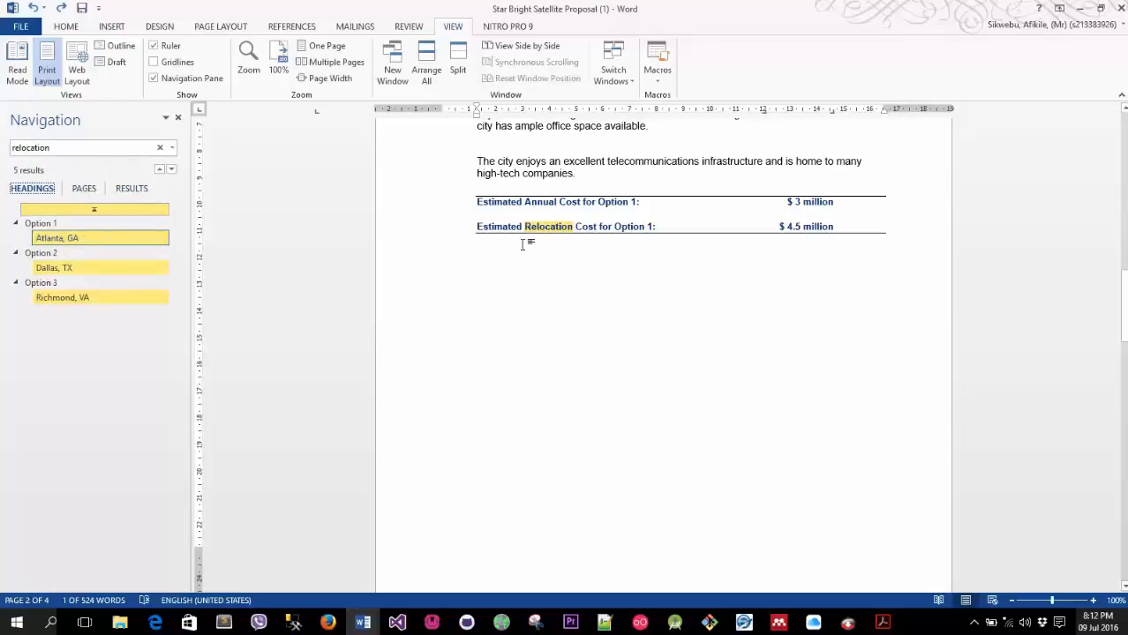
Look through the "relocation" matches from Option 1 to Option 3 and return toward the first page
{"action": "scroll", "coordinate": [685, 289], "scroll_direction": "up", "scroll_amount": 3}
{"action": "scroll", "coordinate": [305, 312], "scroll_direction": "up", "scroll_amount": 3}
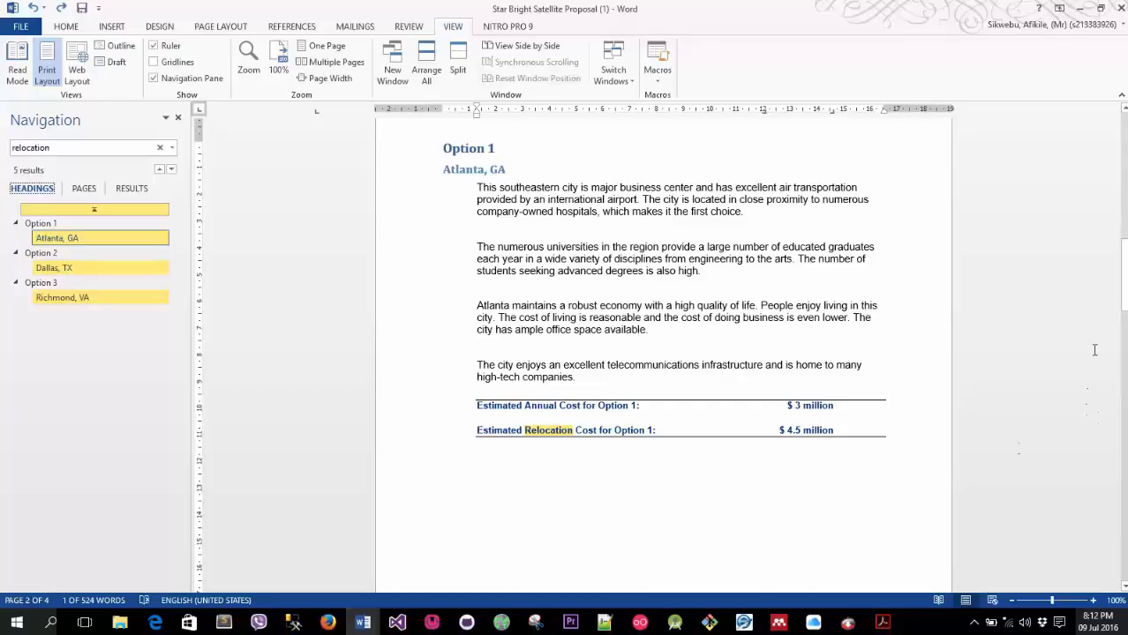
{"action": "left_click_drag", "start_coordinate": [1125, 292], "coordinate": [1037, 208]}
{"action": "left_click_drag", "start_coordinate": [1120, 199], "coordinate": [1119, 422]}
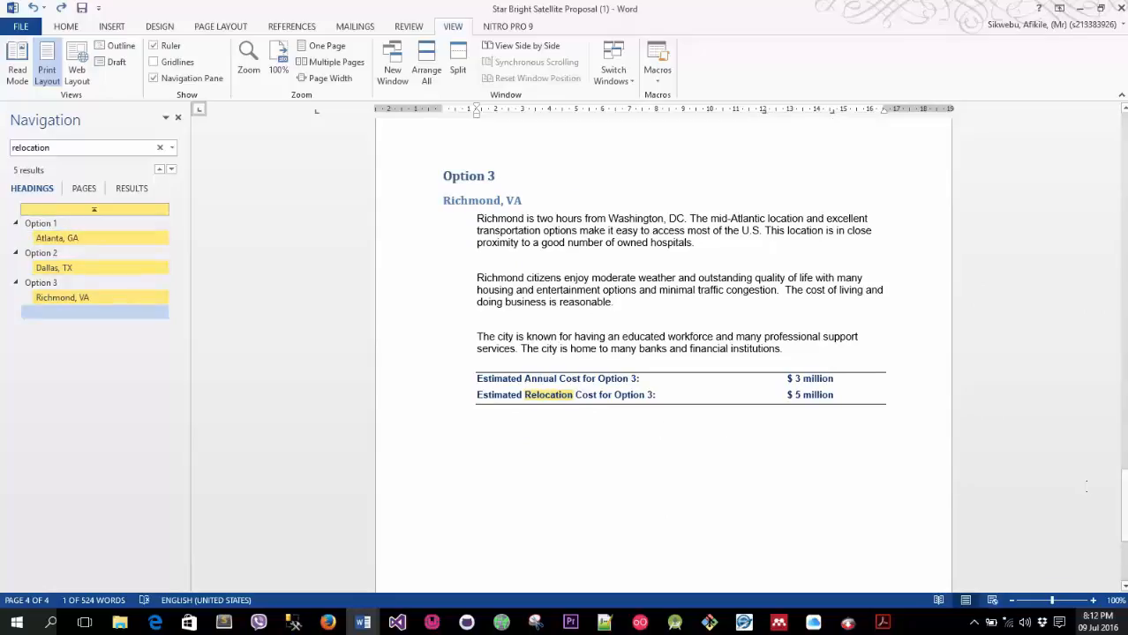
{"action": "left_click_drag", "start_coordinate": [1123, 505], "coordinate": [1122, 212]}
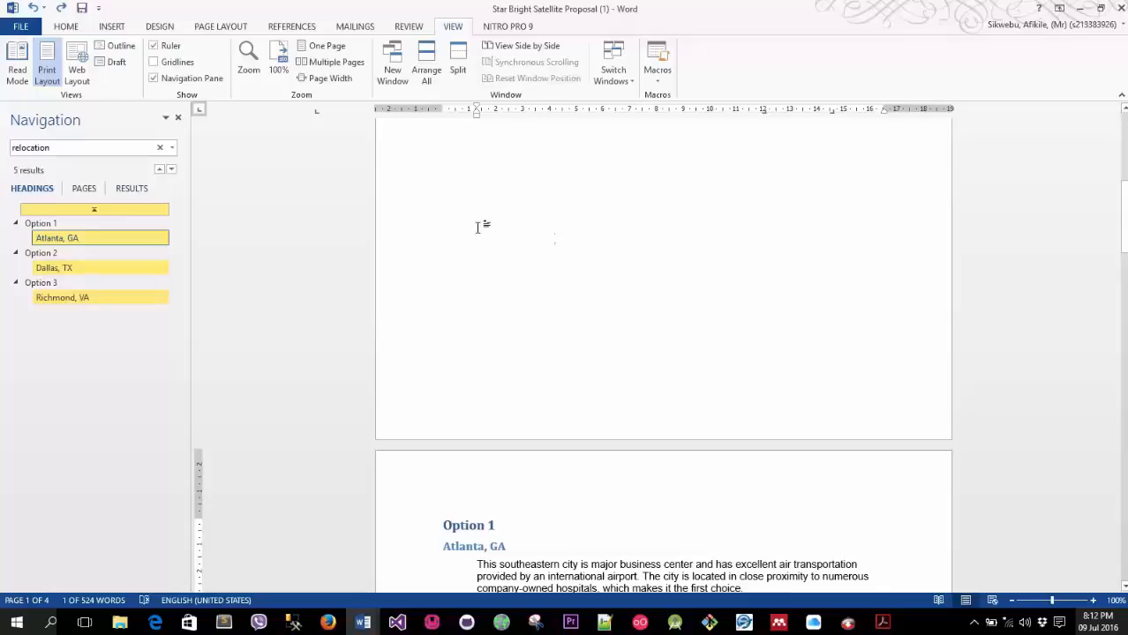
List the "relocation" search results and visit the title, Description and Option 1 relocation cost matches in turn
{"action": "left_click", "coordinate": [83, 188]}
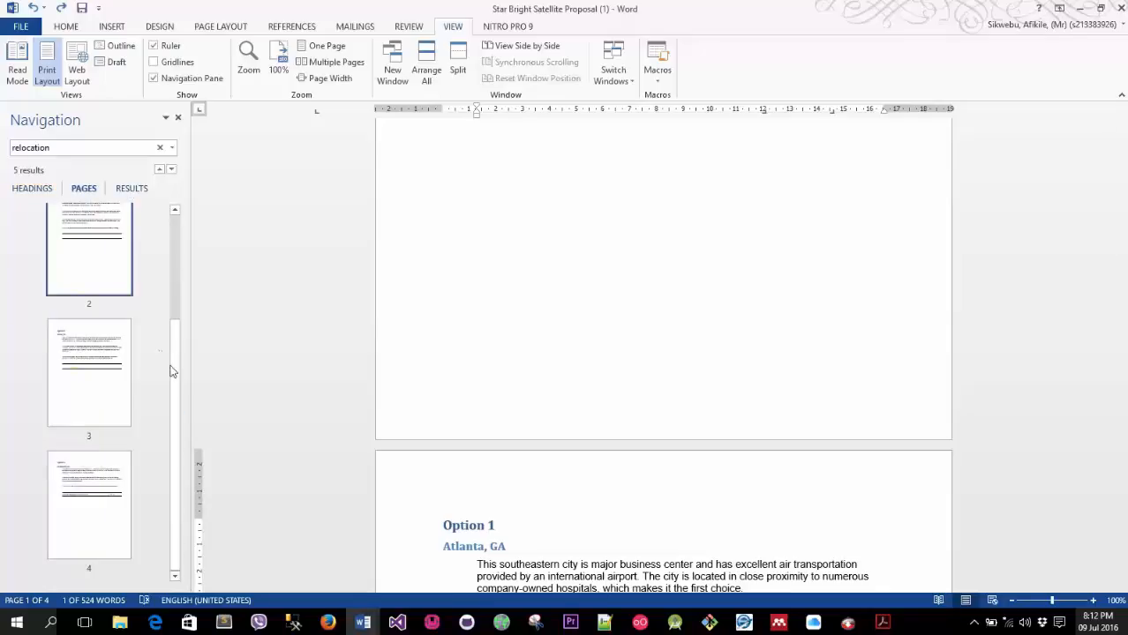
{"action": "left_click", "coordinate": [123, 195]}
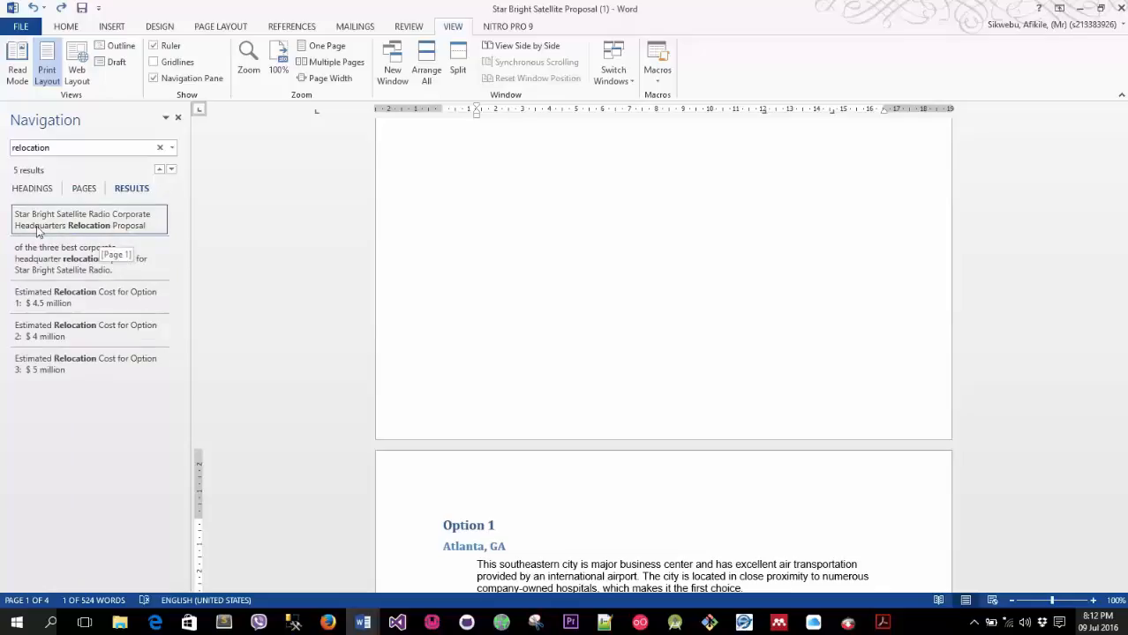
{"action": "left_click", "coordinate": [91, 228]}
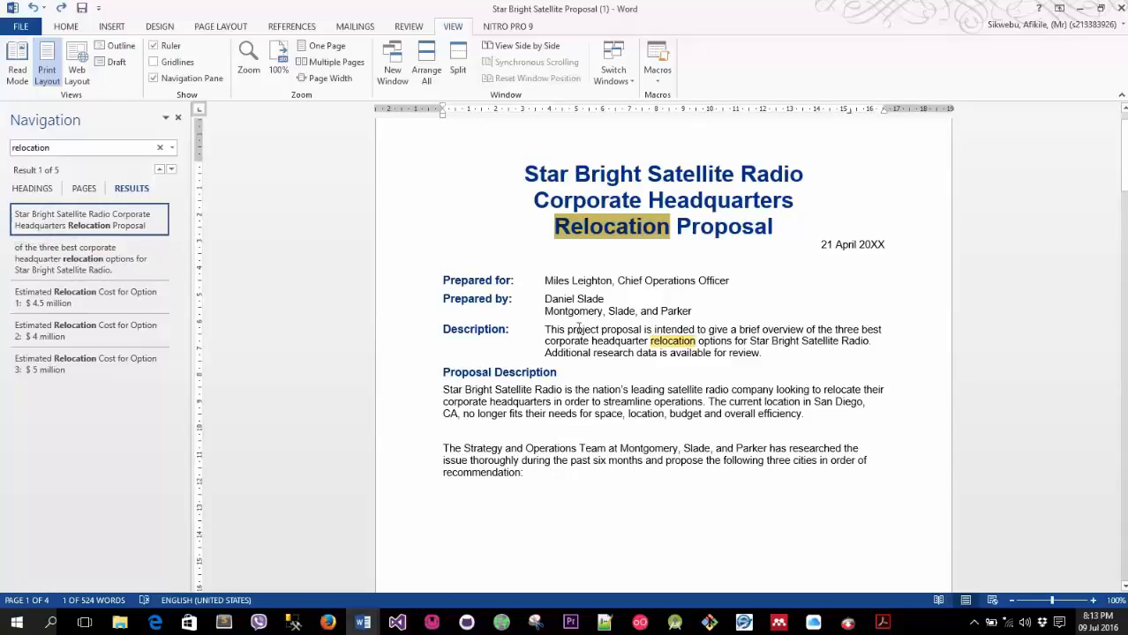
{"action": "left_click", "coordinate": [85, 256]}
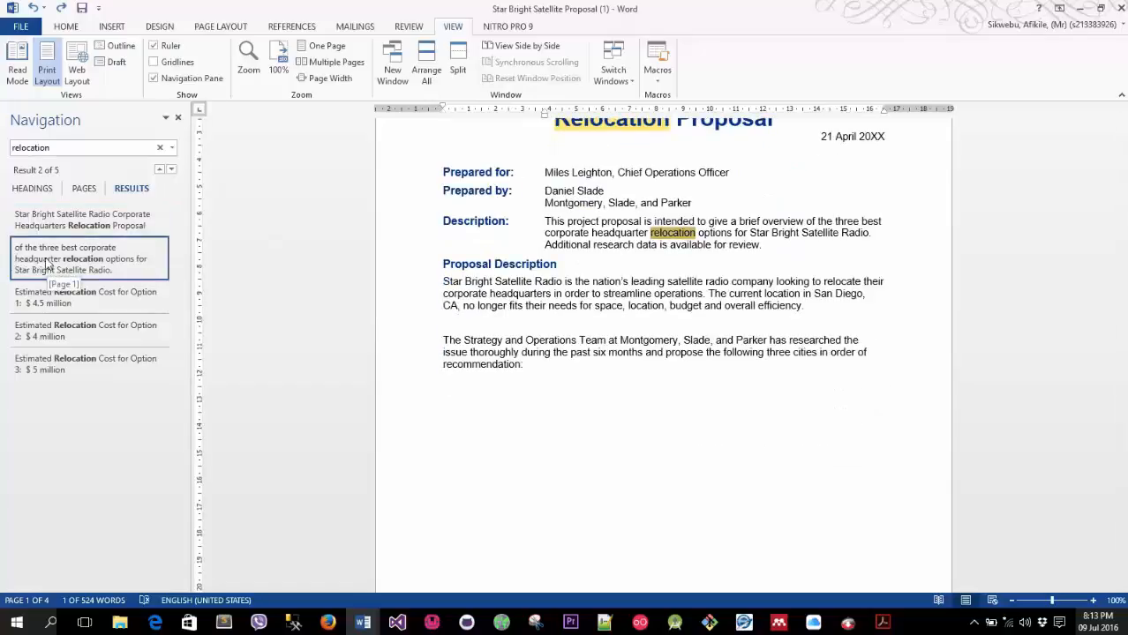
{"action": "left_click", "coordinate": [111, 292]}
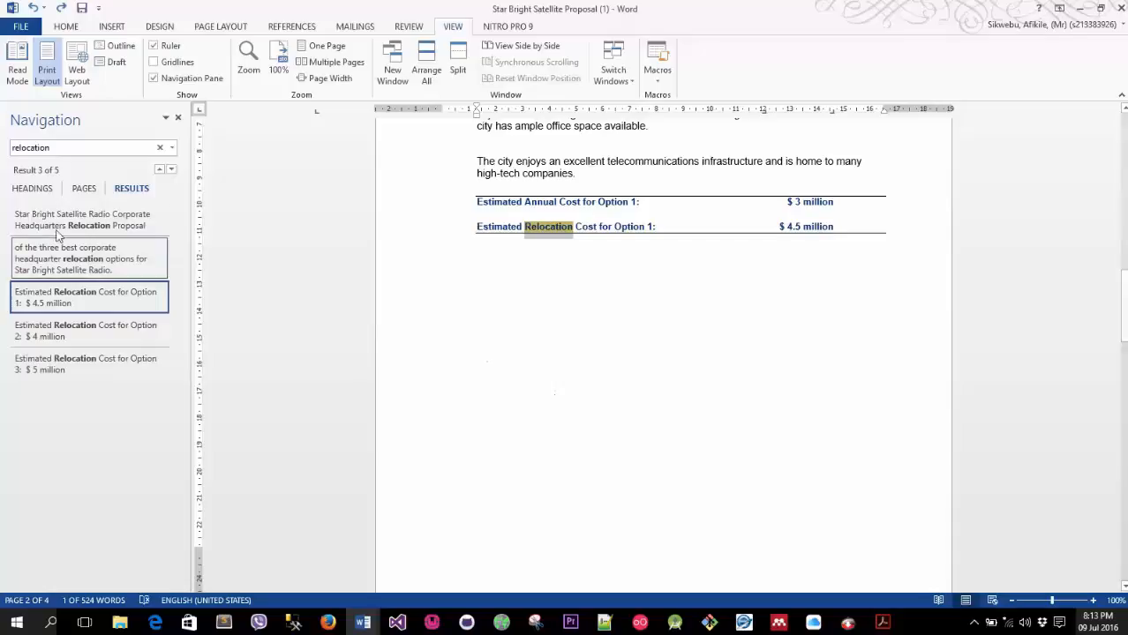
Browse the proposal by page thumbnails, visiting pages 2, 3 and 4 to view the "relocation" match on each
{"action": "left_click", "coordinate": [32, 189]}
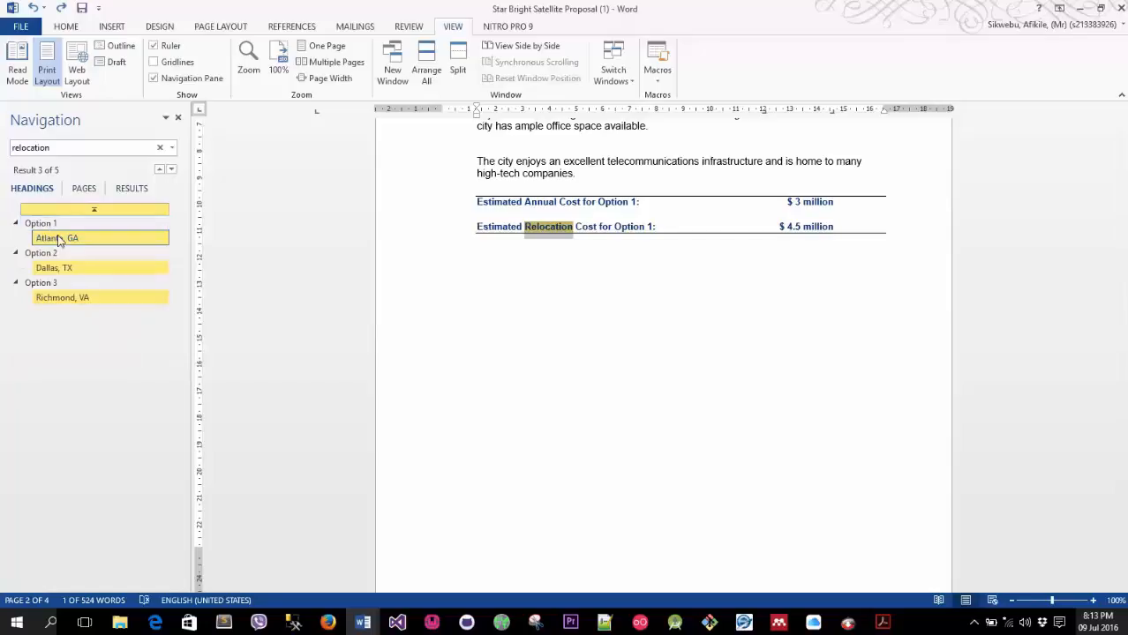
{"action": "left_click", "coordinate": [82, 189]}
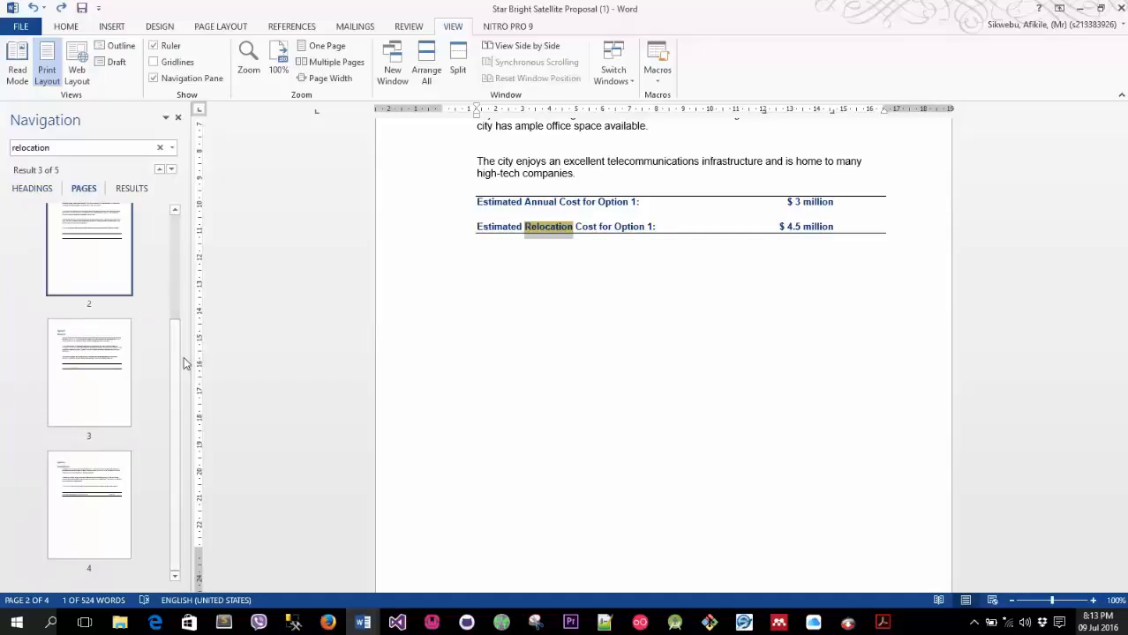
{"action": "left_click_drag", "start_coordinate": [176, 350], "coordinate": [197, 203]}
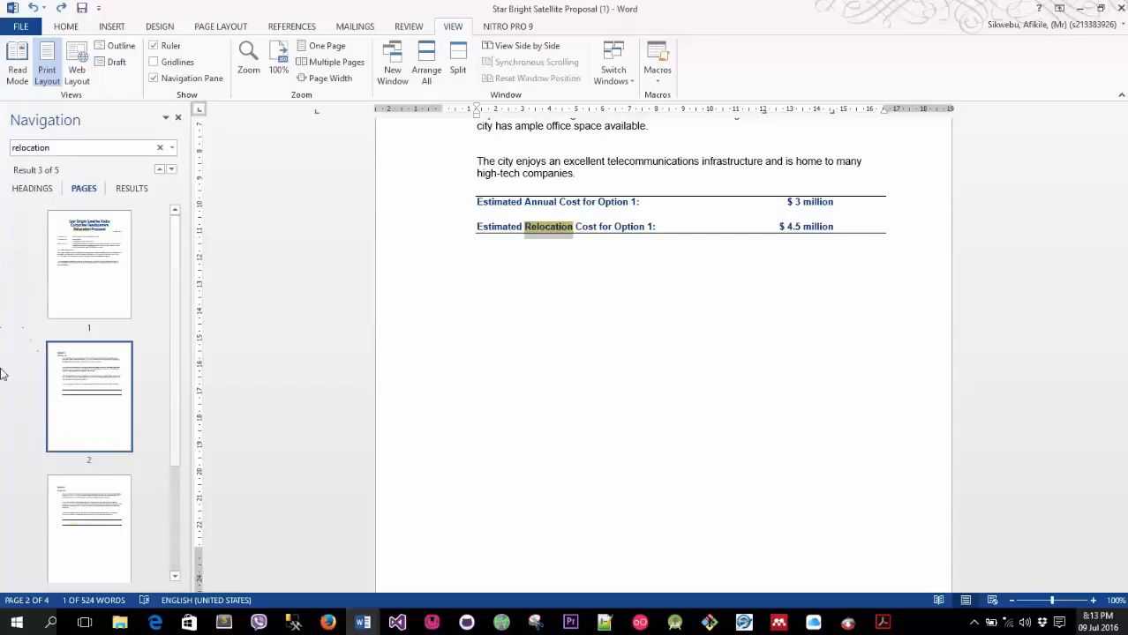
{"action": "left_click", "coordinate": [91, 394]}
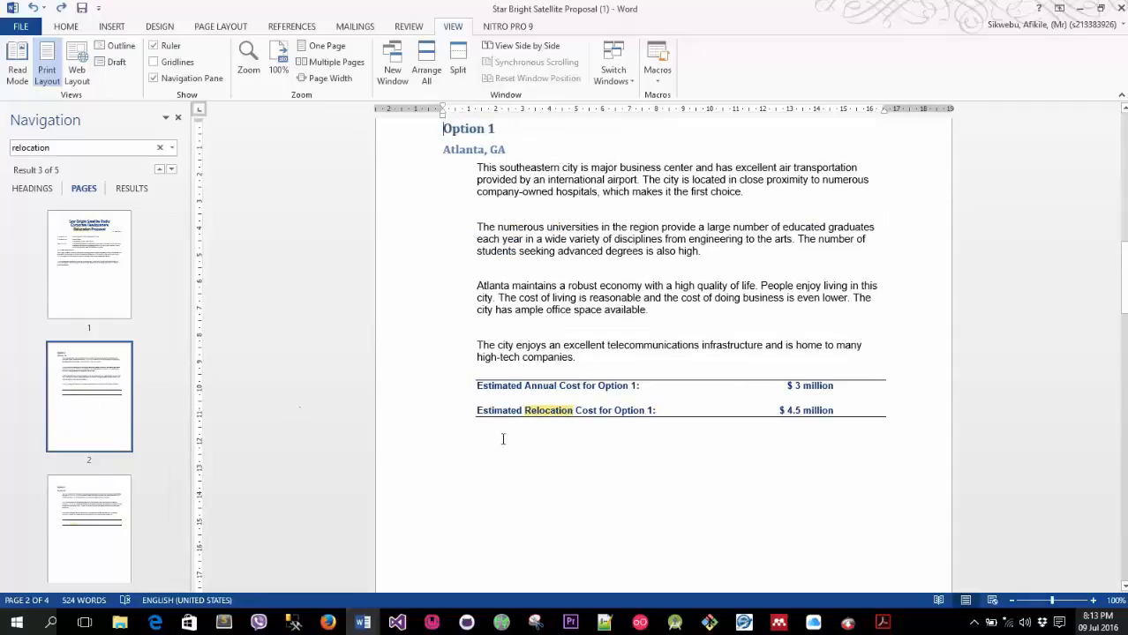
{"action": "left_click", "coordinate": [84, 511]}
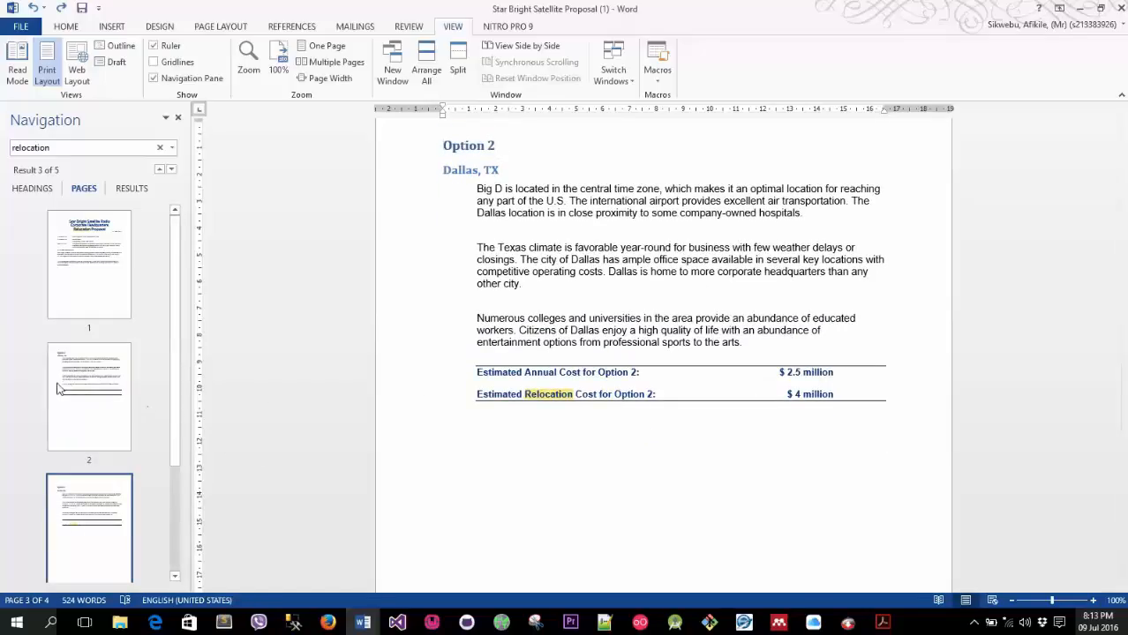
{"action": "scroll", "coordinate": [89, 398], "scroll_direction": "down", "scroll_amount": 3}
{"action": "left_click", "coordinate": [89, 503]}
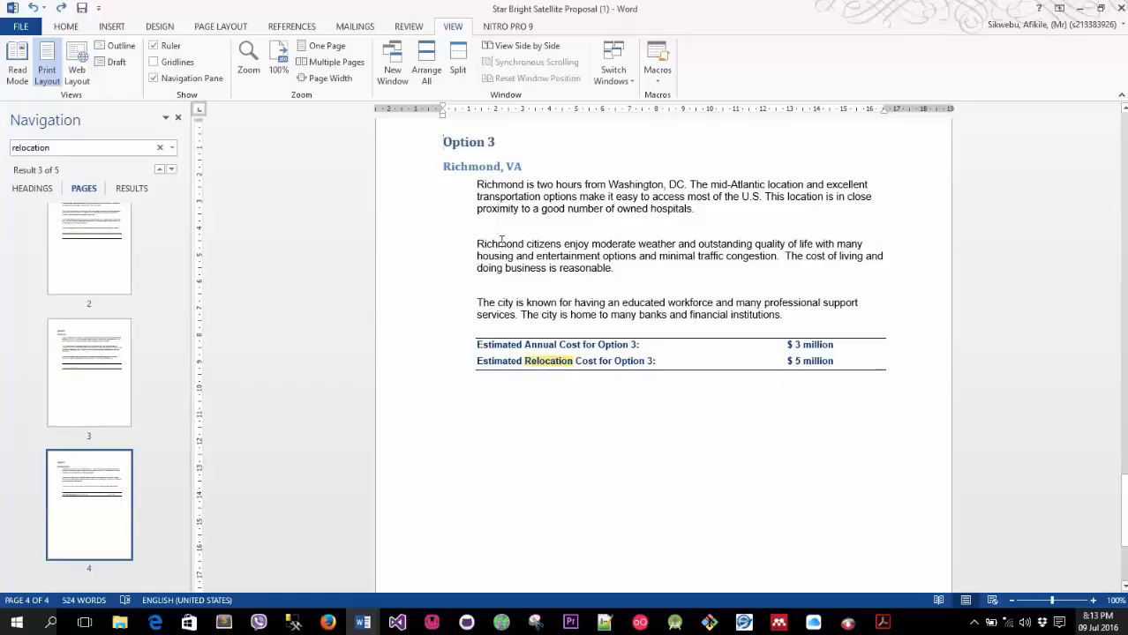
Clear the "relocation" search from the Navigation pane and open Advanced Find
{"action": "left_click", "coordinate": [160, 147]}
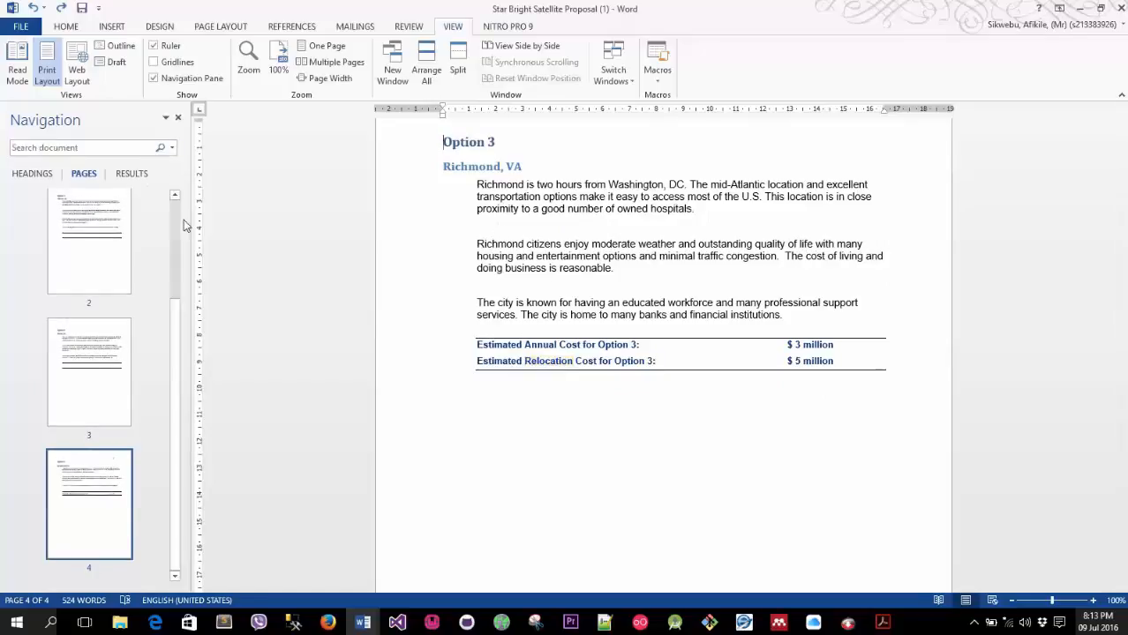
{"action": "left_click", "coordinate": [162, 151]}
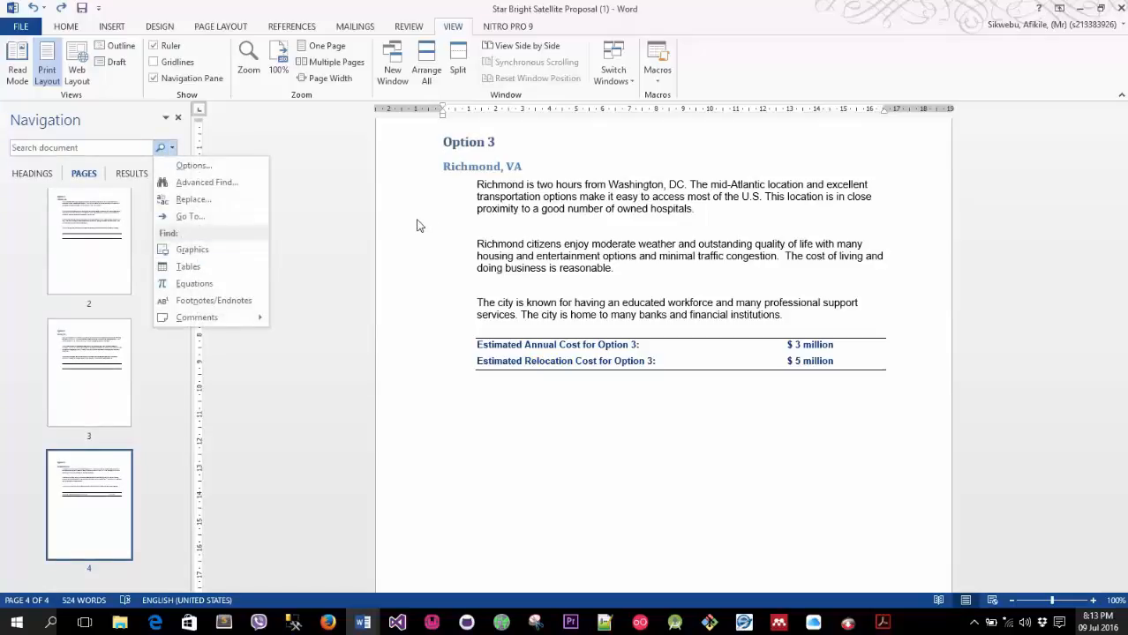
{"action": "left_click", "coordinate": [208, 183]}
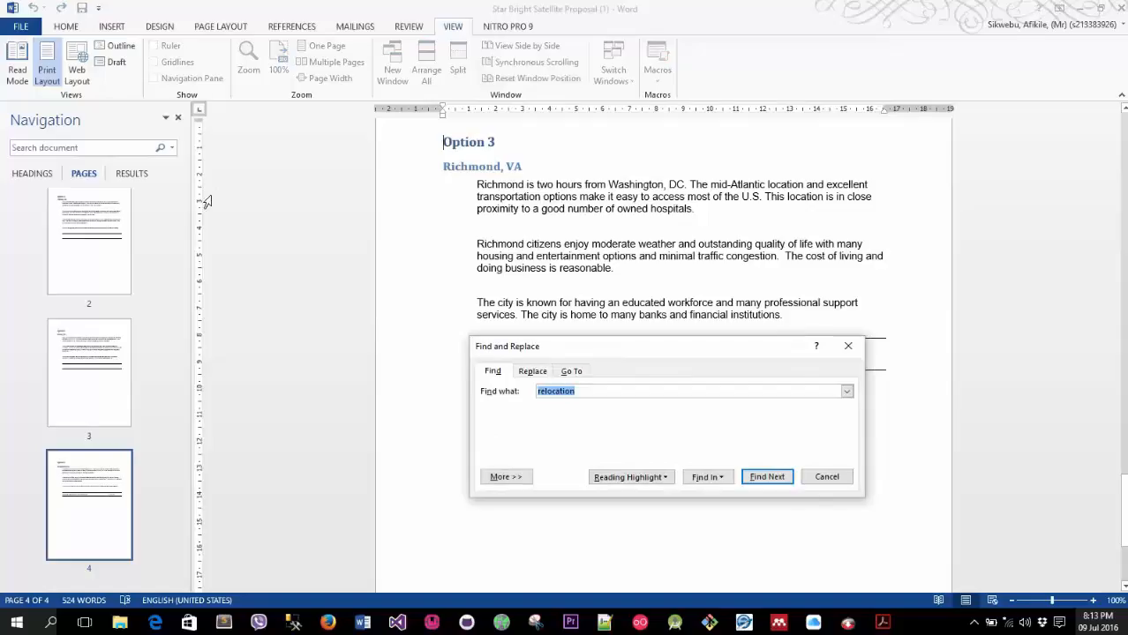
Step through every occurrence of "relocation" in the document until the search finishes
{"action": "left_click_drag", "start_coordinate": [621, 348], "coordinate": [443, 309]}
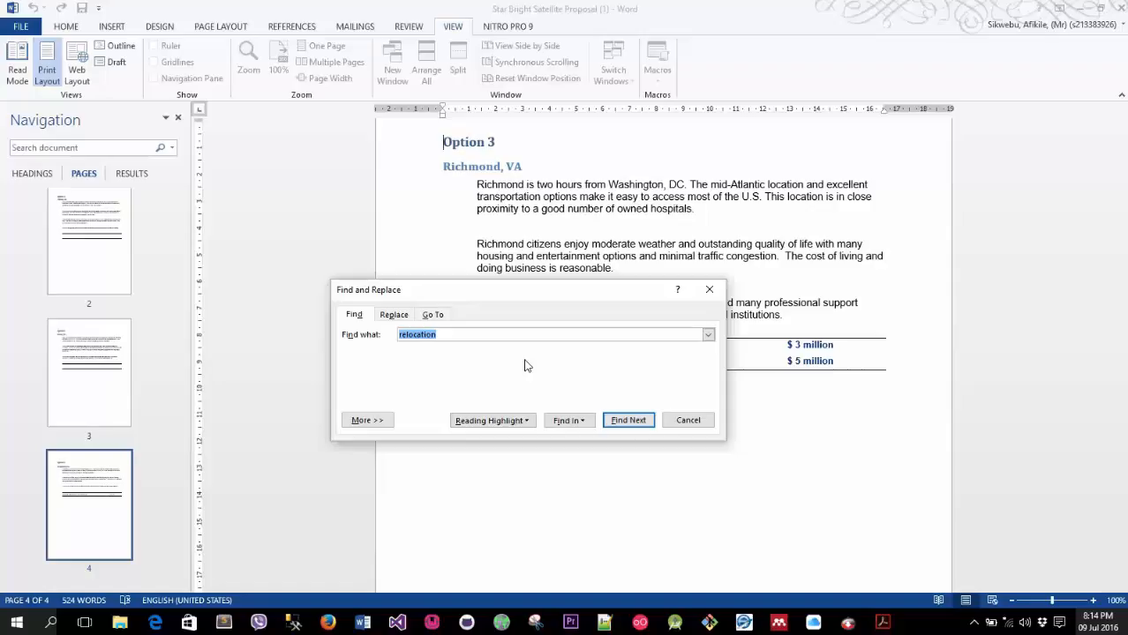
{"action": "left_click", "coordinate": [628, 420]}
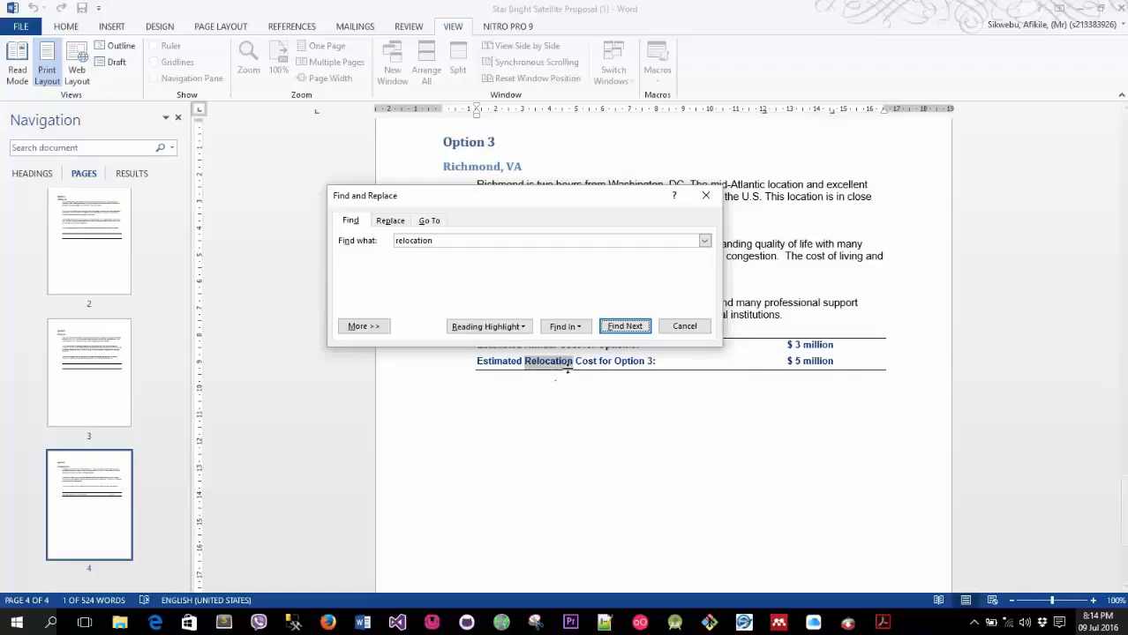
{"action": "left_click", "coordinate": [623, 326]}
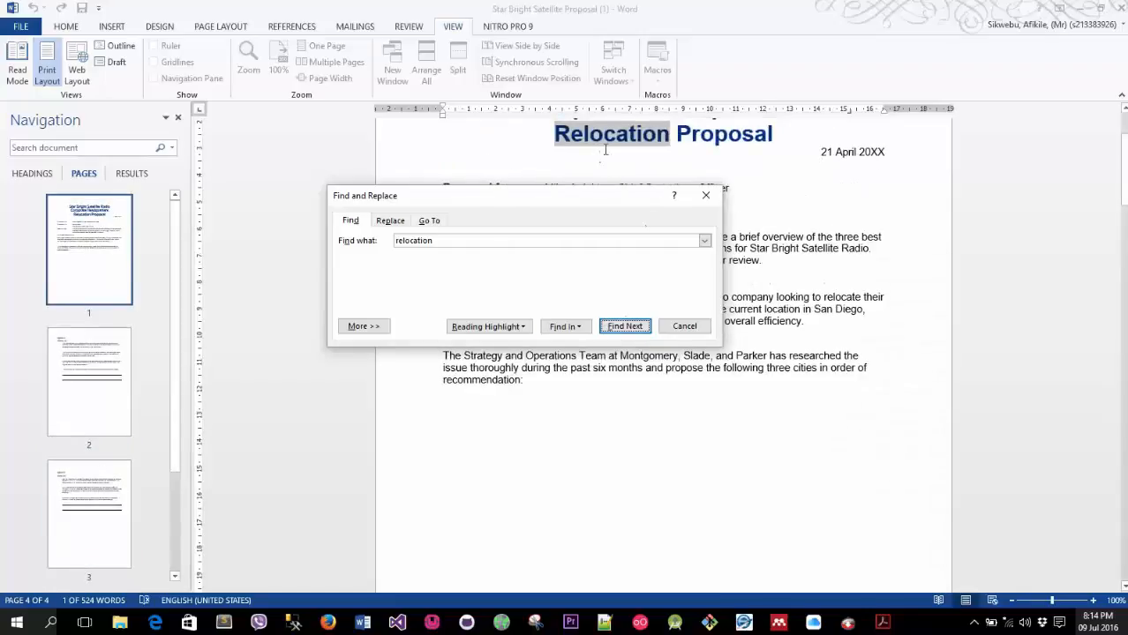
{"action": "left_click", "coordinate": [638, 326]}
{"action": "left_click", "coordinate": [624, 213]}
{"action": "left_click", "coordinate": [618, 276]}
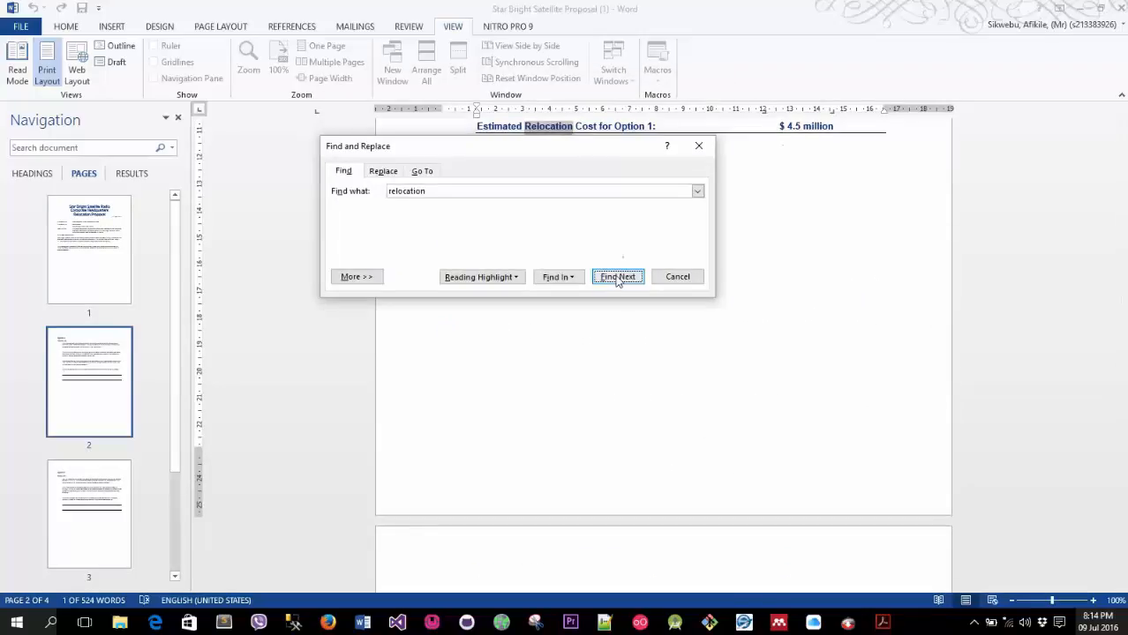
{"action": "left_click", "coordinate": [615, 282]}
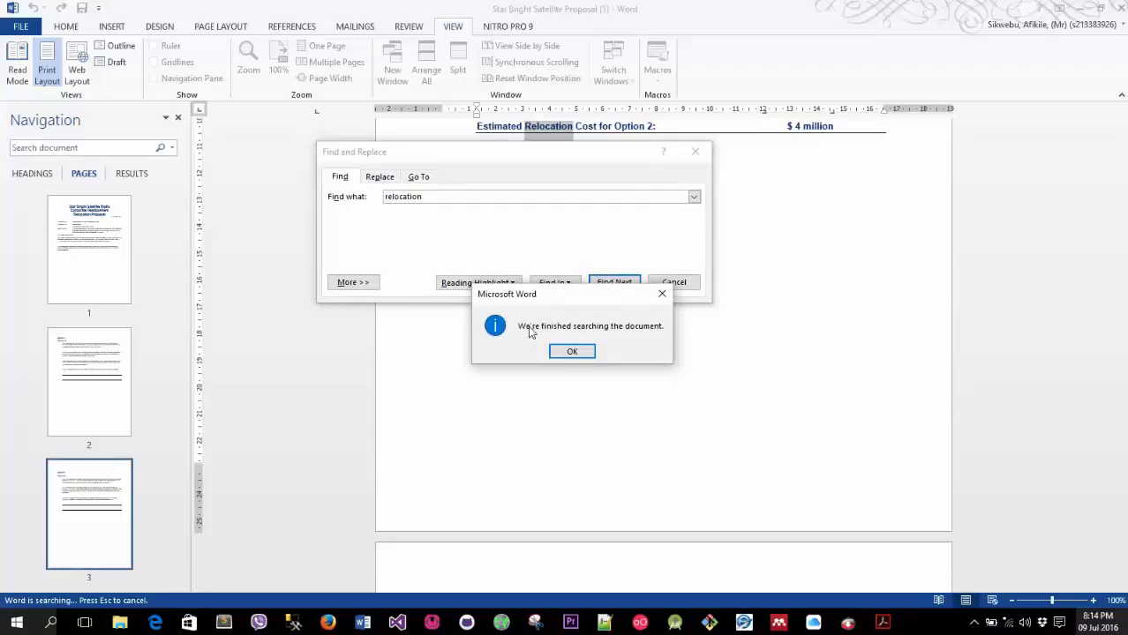
{"action": "left_click", "coordinate": [572, 351]}
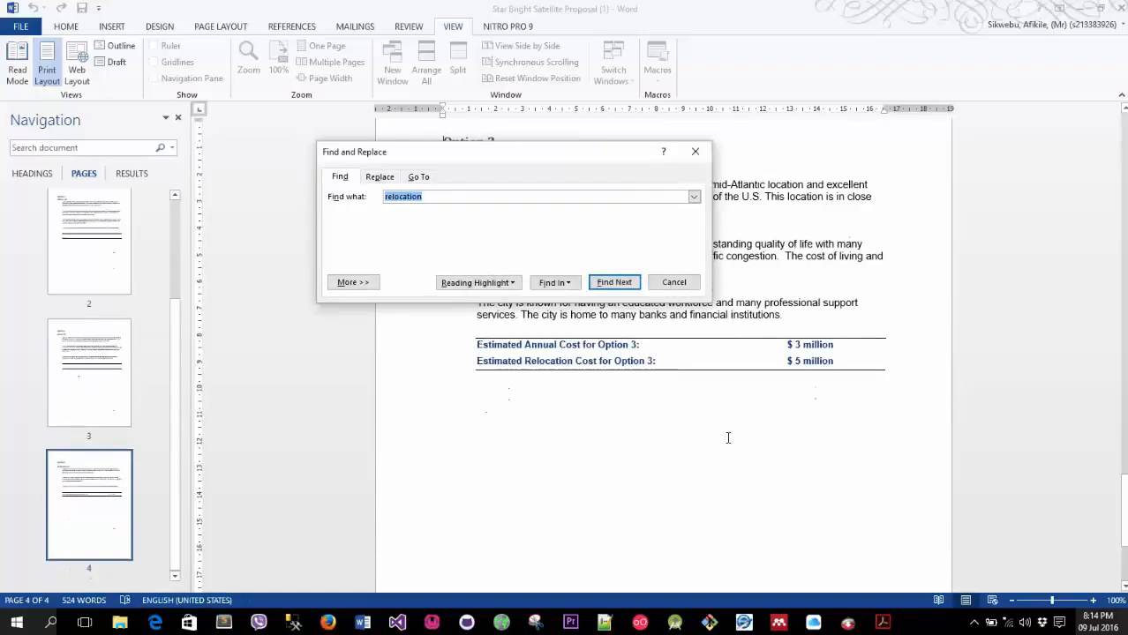
{"action": "left_click", "coordinate": [974, 624]}
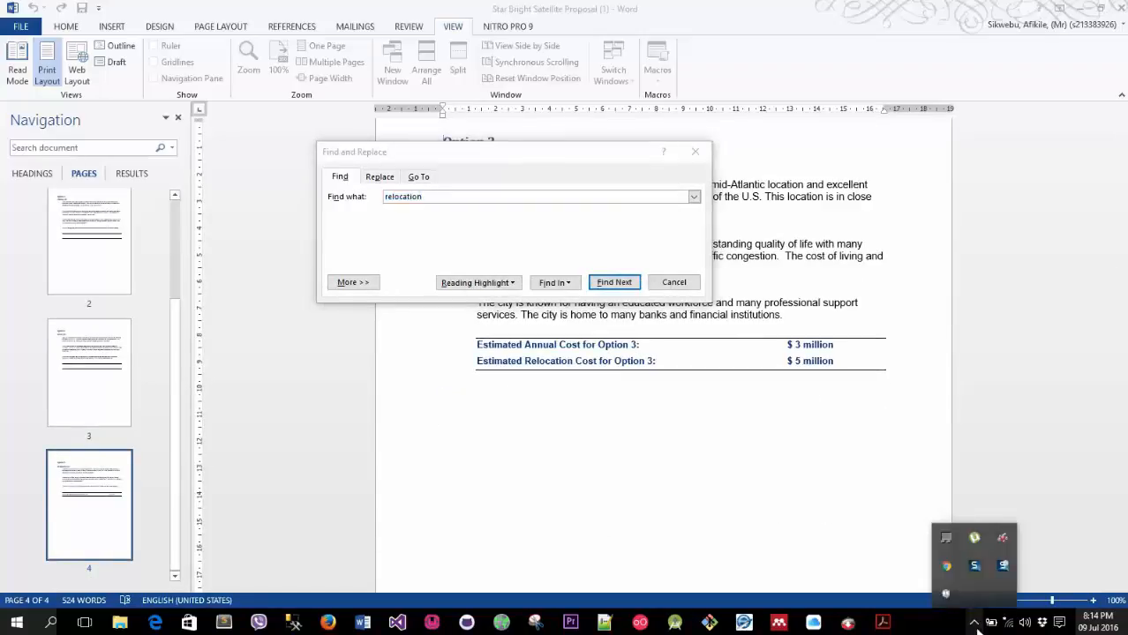
{"action": "left_click", "coordinate": [690, 478]}
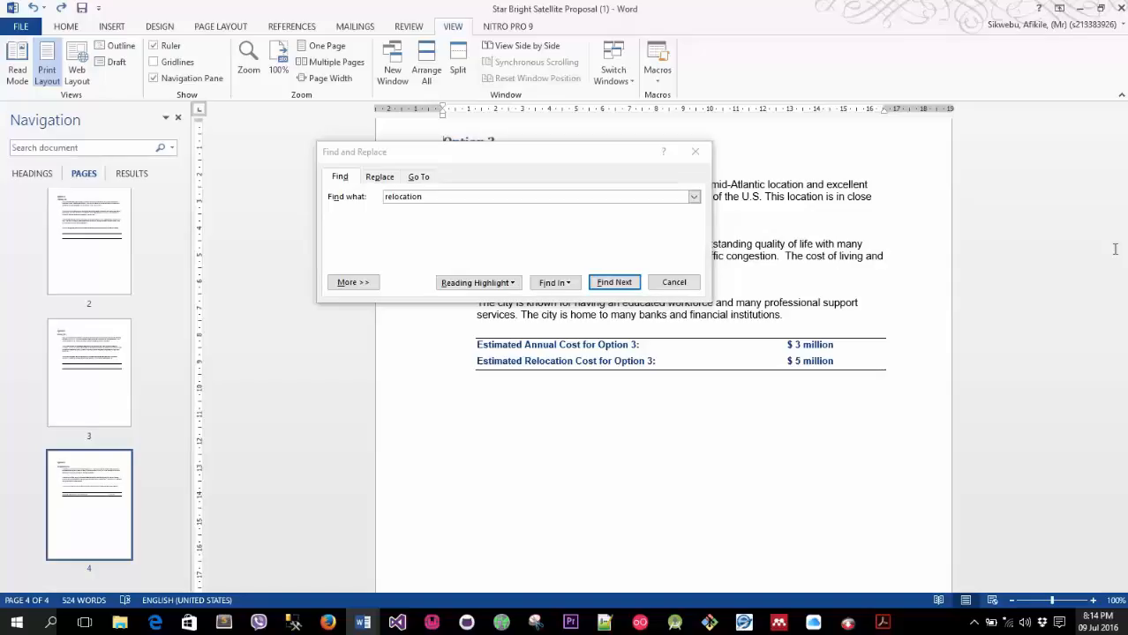
Apply reading highlight to all occurrences of "relocation", keeping the Find and Replace dialog clear of the highlighted text
{"action": "left_click", "coordinate": [477, 283]}
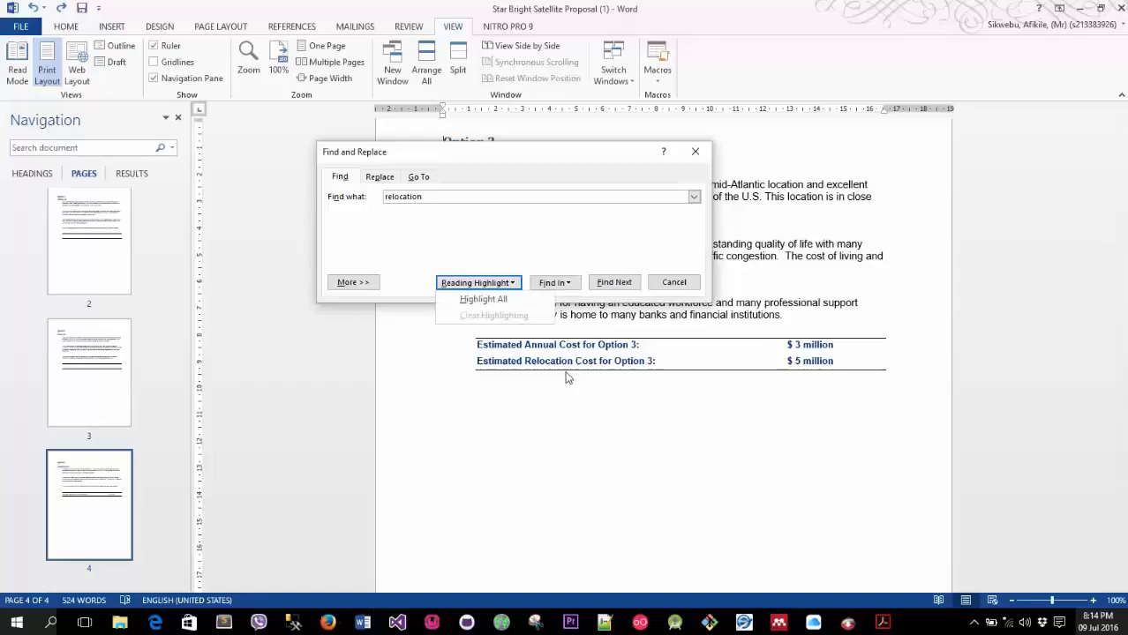
{"action": "left_click", "coordinate": [483, 300]}
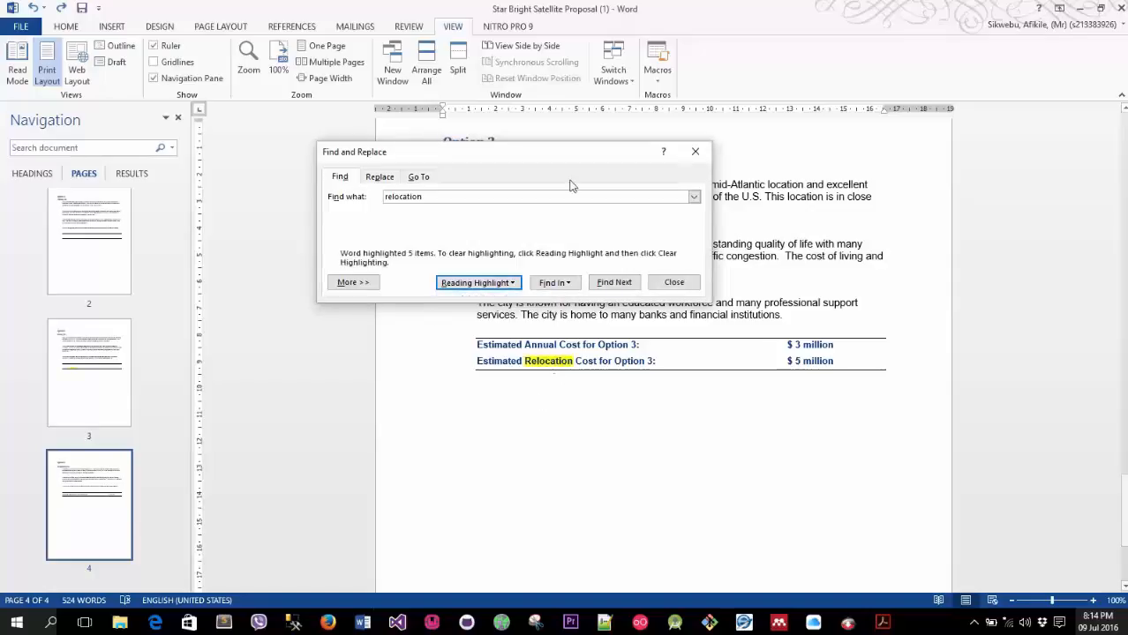
{"action": "left_click_drag", "start_coordinate": [559, 156], "coordinate": [483, 414]}
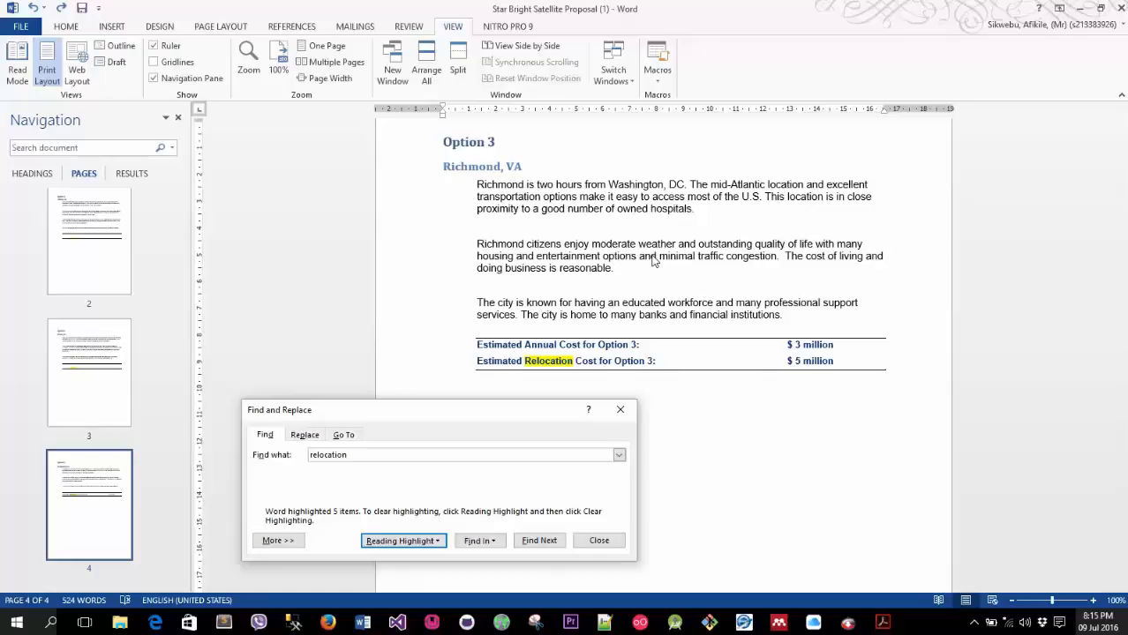
{"action": "left_click", "coordinate": [427, 540]}
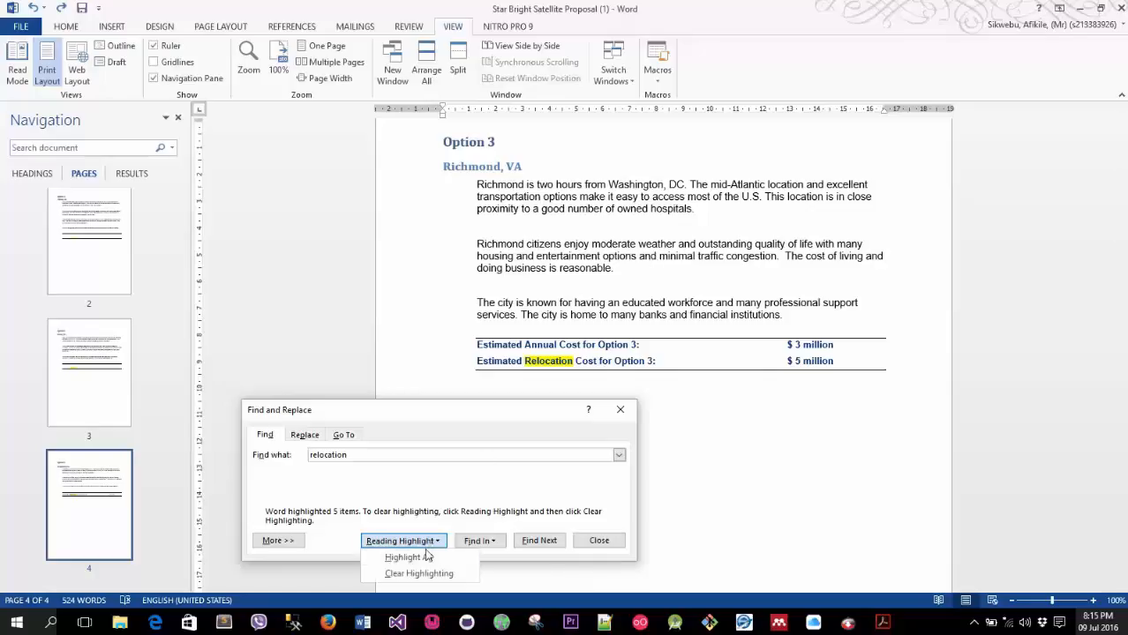
{"action": "left_click", "coordinate": [427, 557]}
{"action": "left_click_drag", "start_coordinate": [452, 412], "coordinate": [475, 186]}
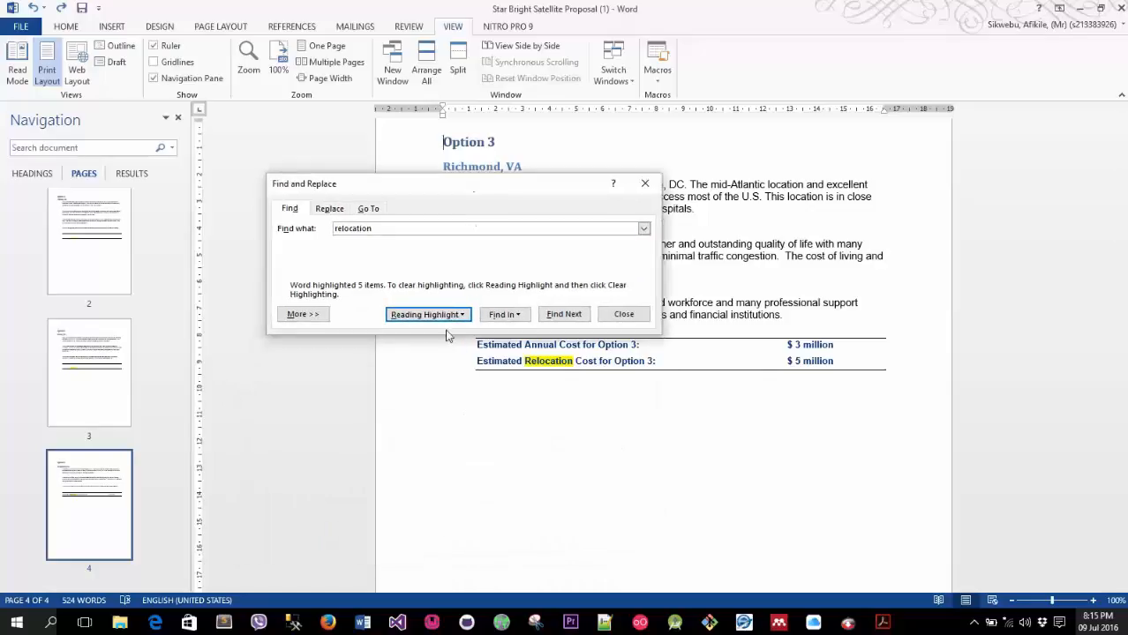
Clear the reading highlight from the "relocation" matches and close the Find and Replace dialog
{"action": "left_click", "coordinate": [447, 316]}
{"action": "left_click", "coordinate": [447, 348]}
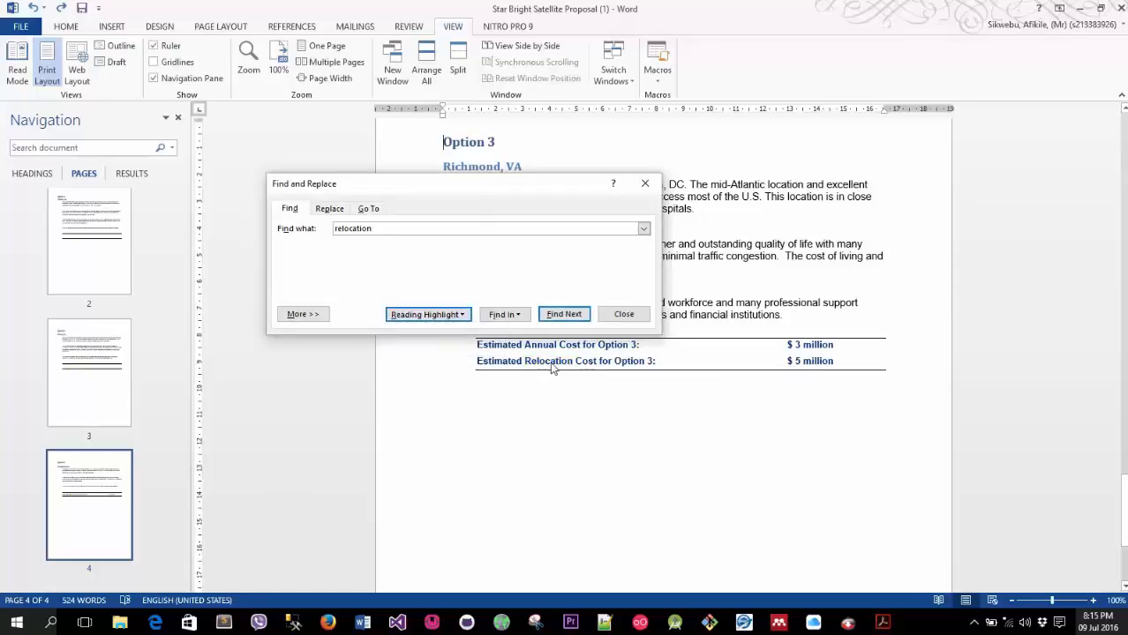
{"action": "left_click", "coordinate": [633, 316]}
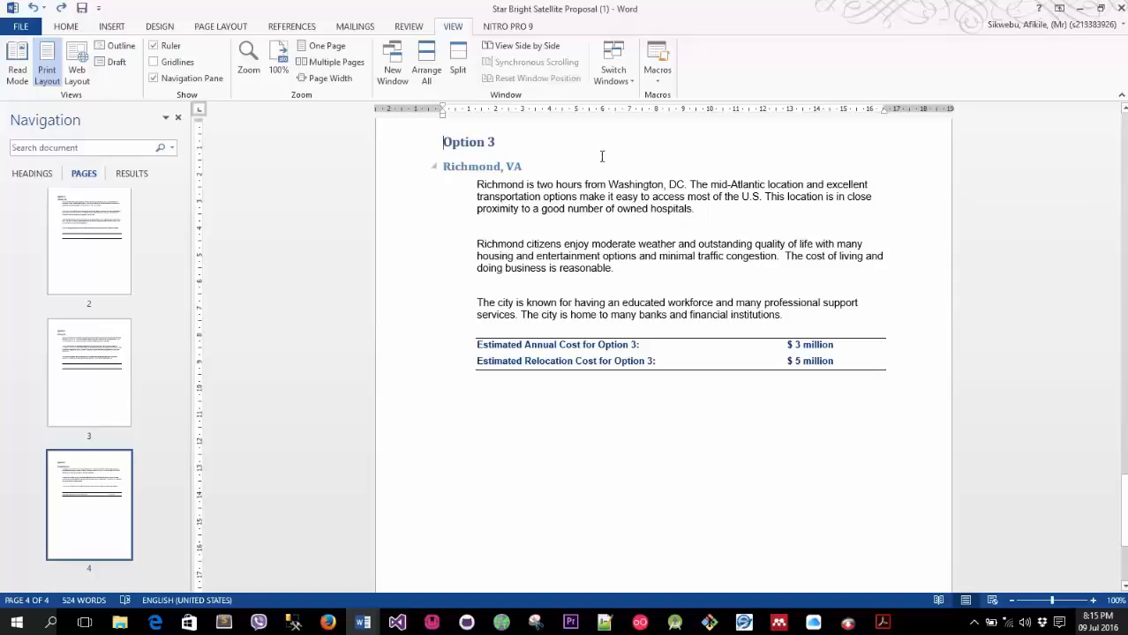
Close the Navigation pane and save the document under its existing name
{"action": "left_click", "coordinate": [179, 120]}
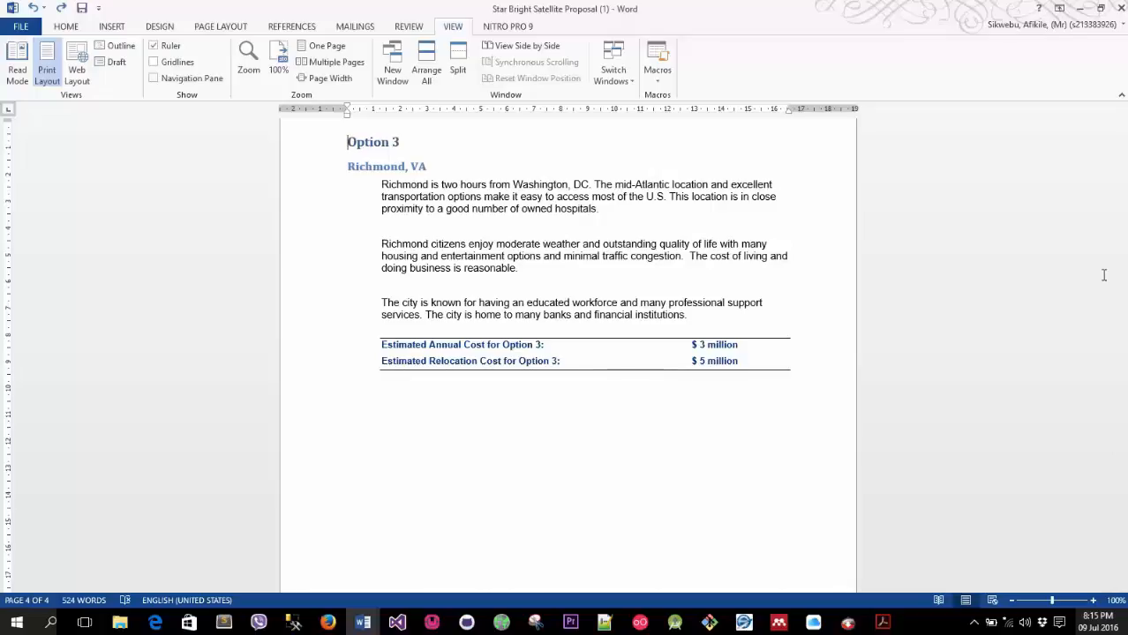
{"action": "left_click", "coordinate": [81, 8]}
{"action": "left_click", "coordinate": [28, 30]}
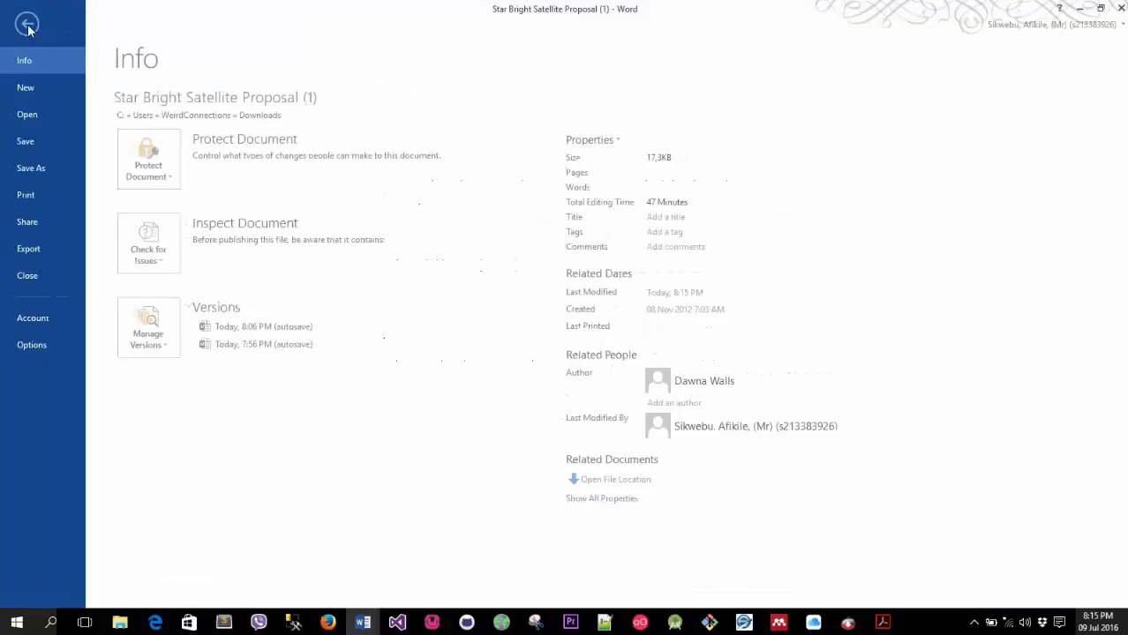
{"action": "left_click", "coordinate": [25, 141]}
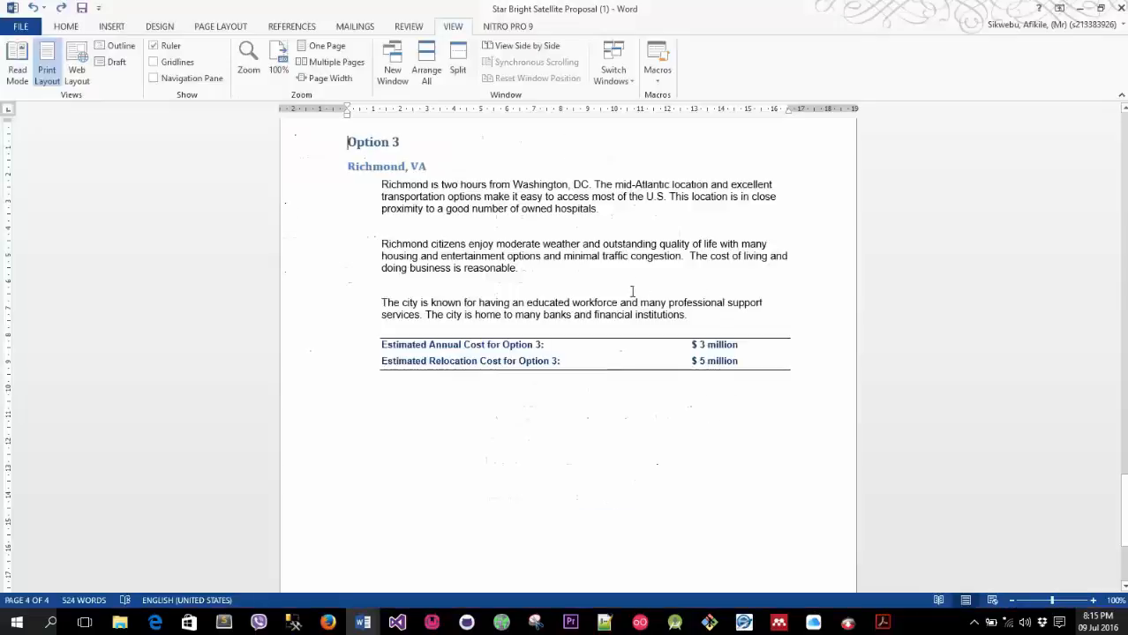
Place the cursor at the start of the title on page 1 and open the Replace dialog
{"action": "left_click", "coordinate": [642, 408]}
{"action": "scroll", "coordinate": [1124, 532], "scroll_direction": "up", "scroll_amount": 8}
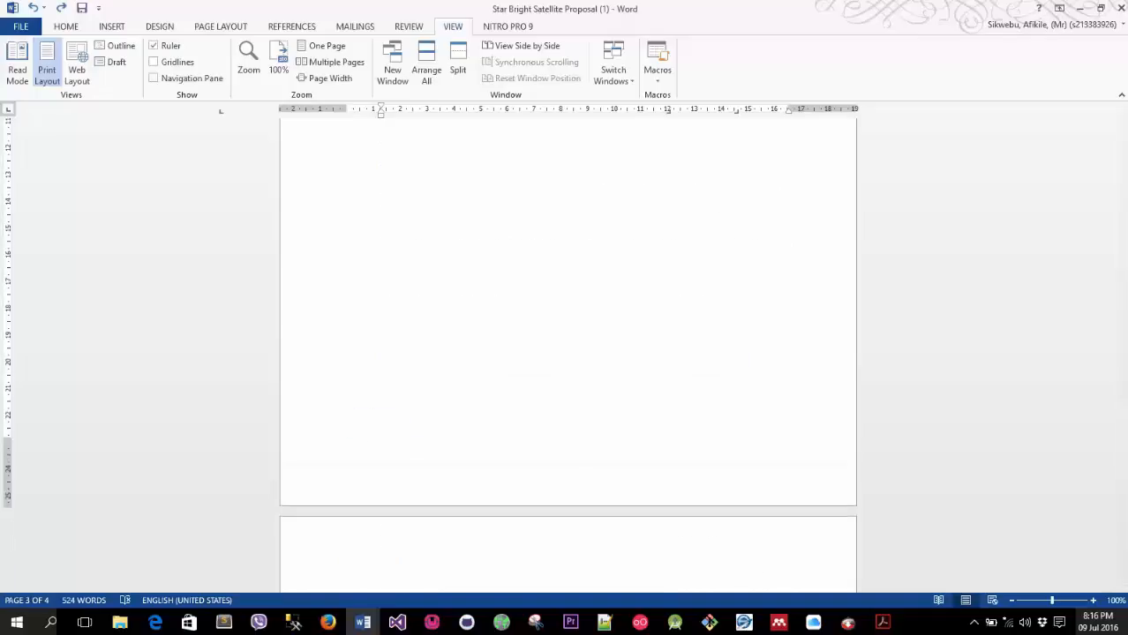
{"action": "left_click_drag", "start_coordinate": [1124, 409], "coordinate": [1123, 115]}
{"action": "left_click", "coordinate": [430, 212]}
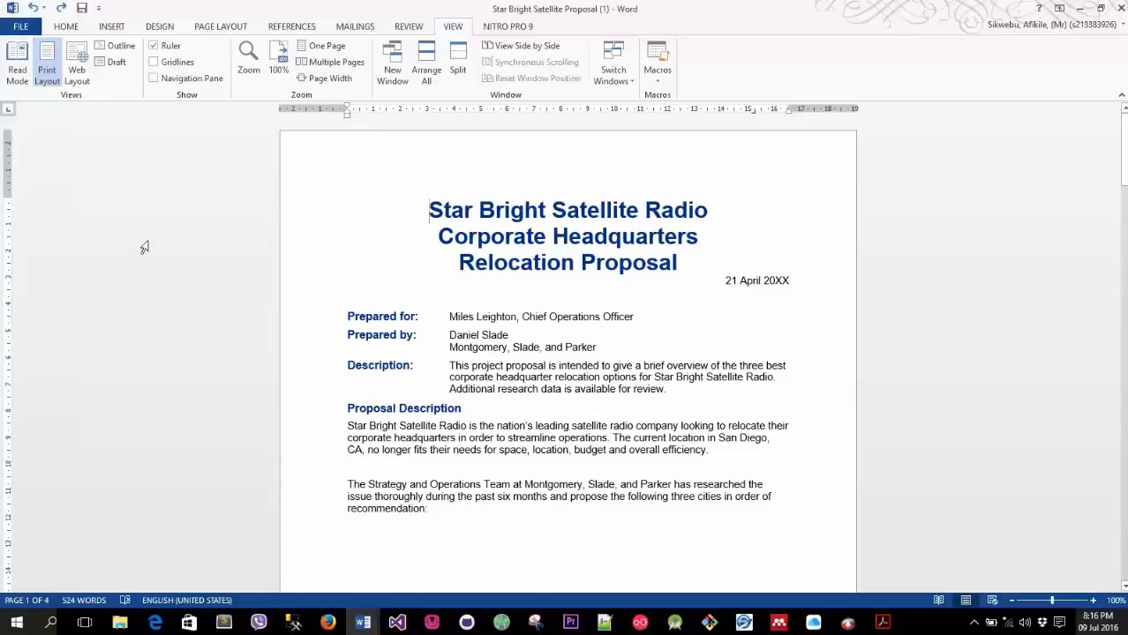
{"action": "left_click", "coordinate": [65, 26]}
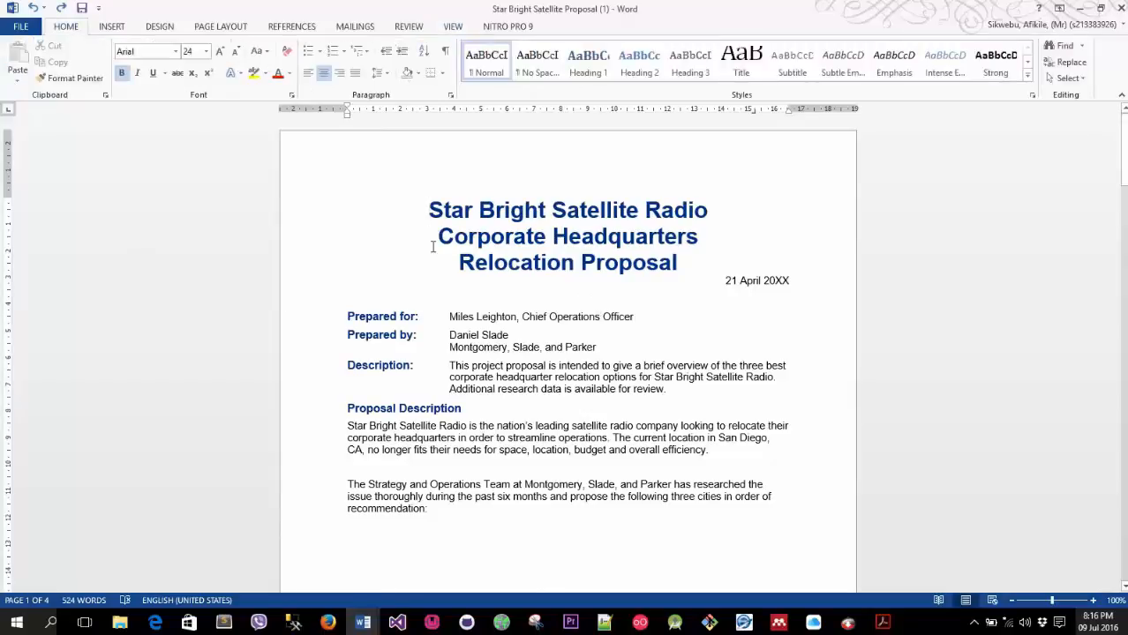
{"action": "left_click", "coordinate": [1070, 63]}
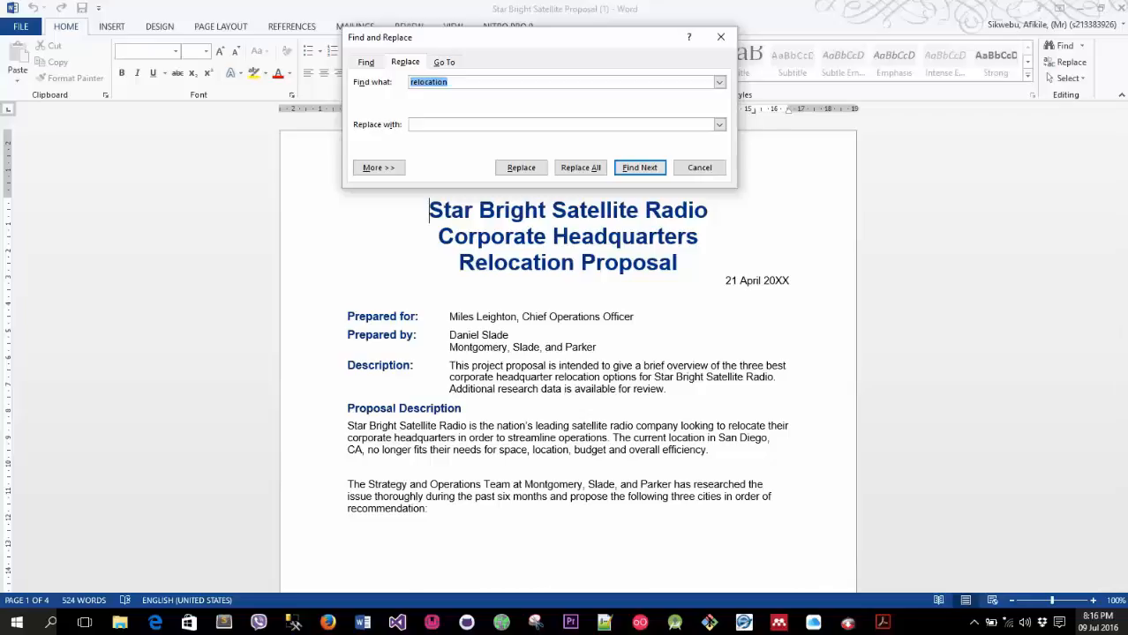
Examine the additional search options available for replacing text, and collapse them again
{"action": "left_click", "coordinate": [378, 167]}
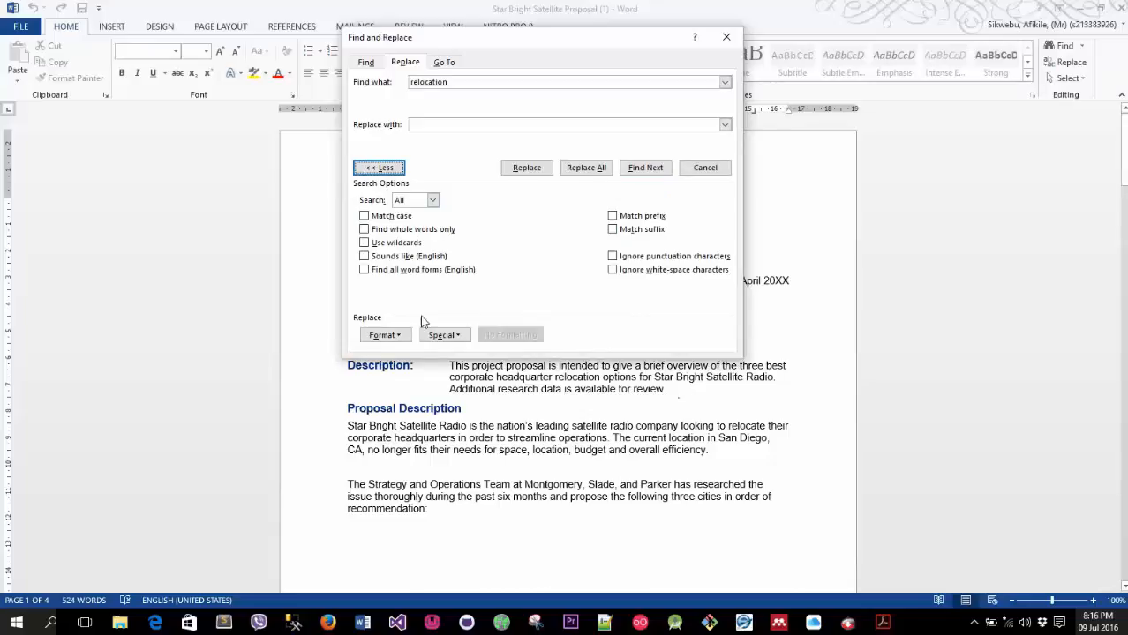
{"action": "left_click", "coordinate": [402, 171]}
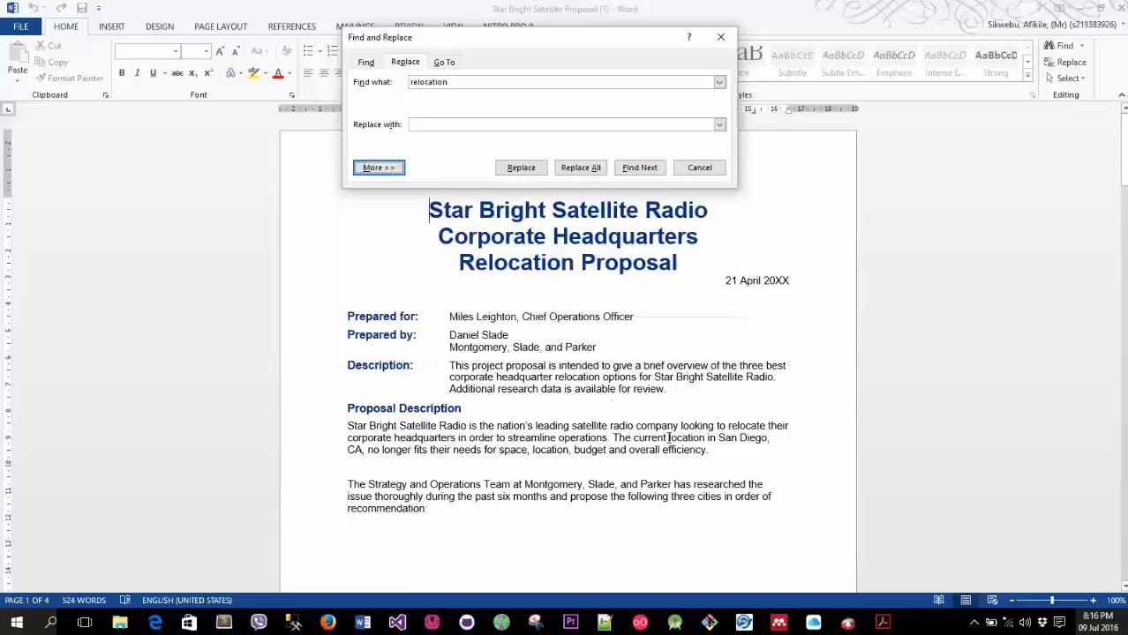
{"action": "left_click", "coordinate": [379, 168]}
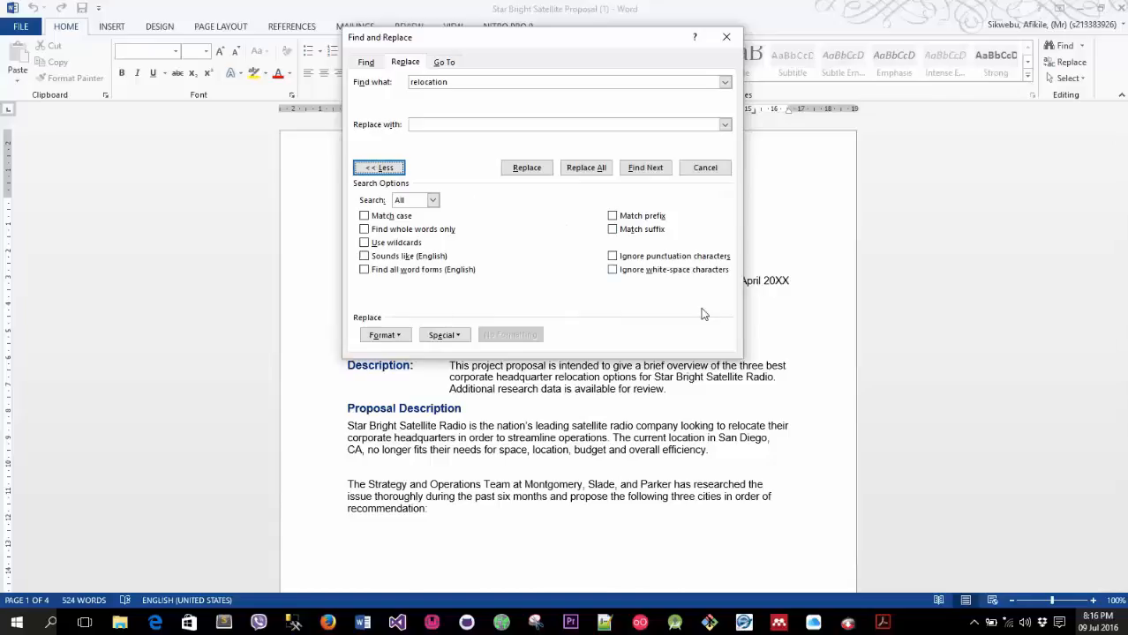
{"action": "left_click", "coordinate": [398, 168]}
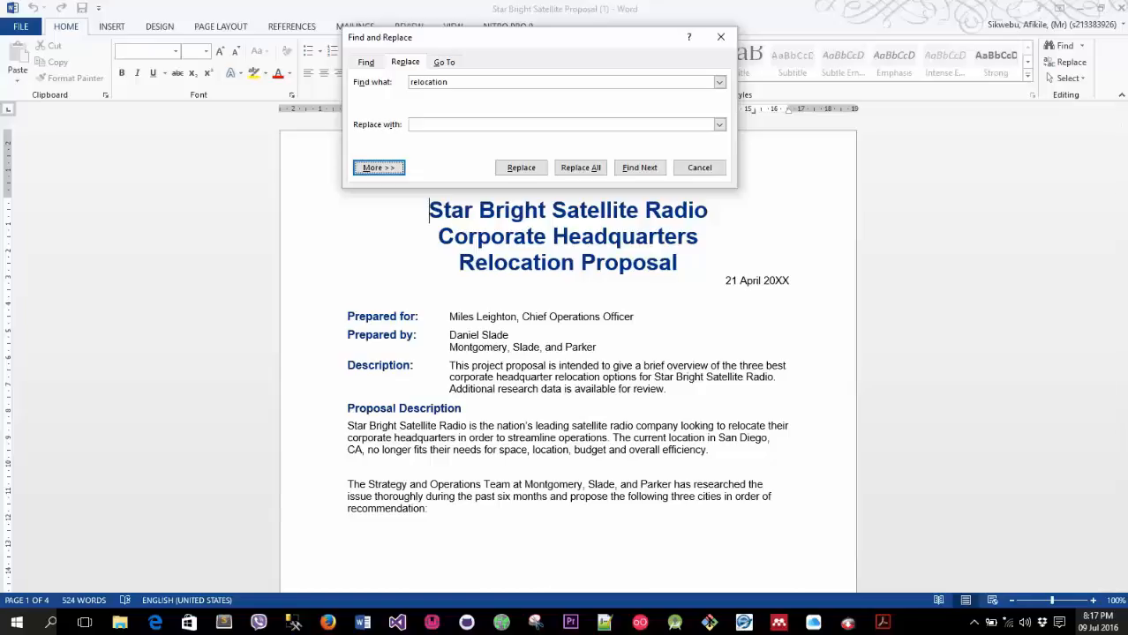
Set the text to find to "Montgomery, Slade, and Parker"
{"action": "key", "text": "alt+Tab"}
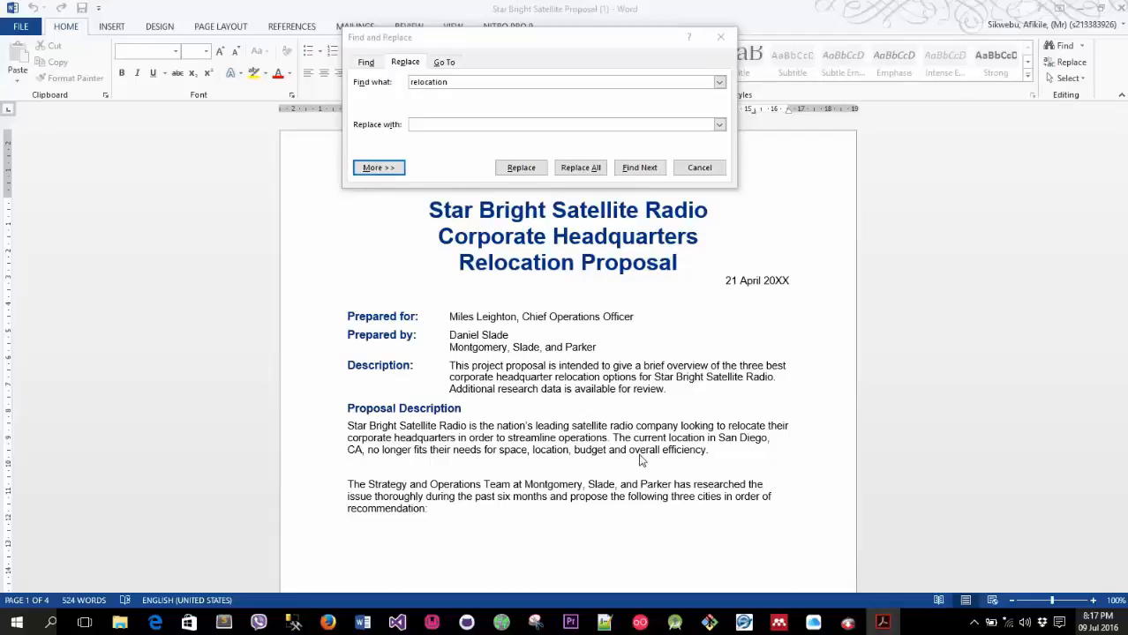
{"action": "left_click", "coordinate": [465, 82]}
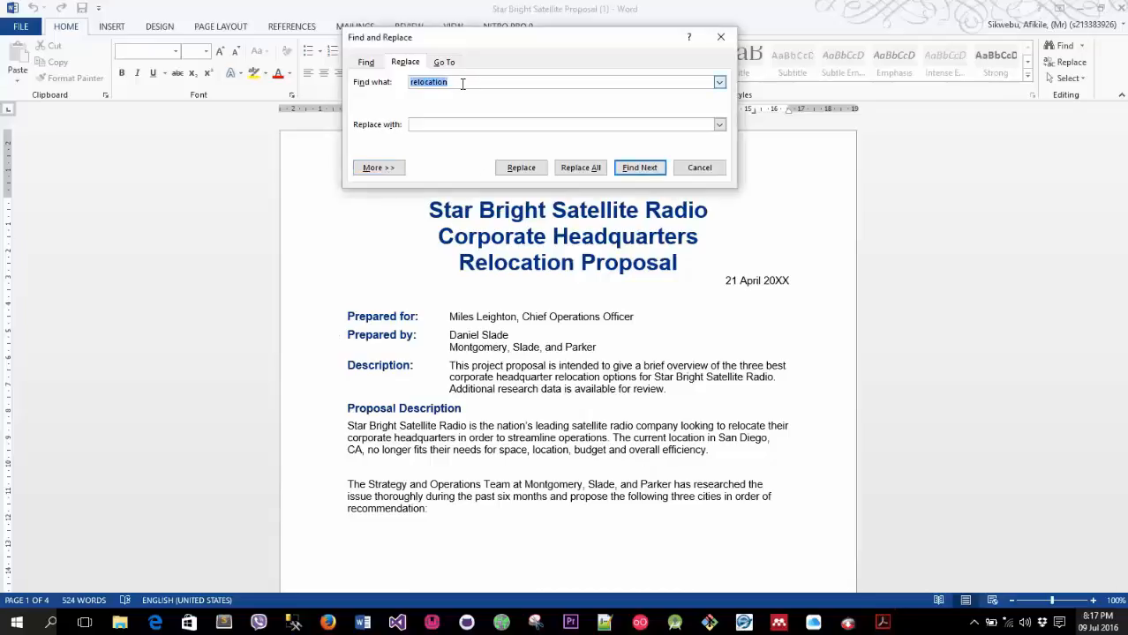
{"action": "right_click", "coordinate": [460, 83]}
{"action": "left_click", "coordinate": [494, 126]}
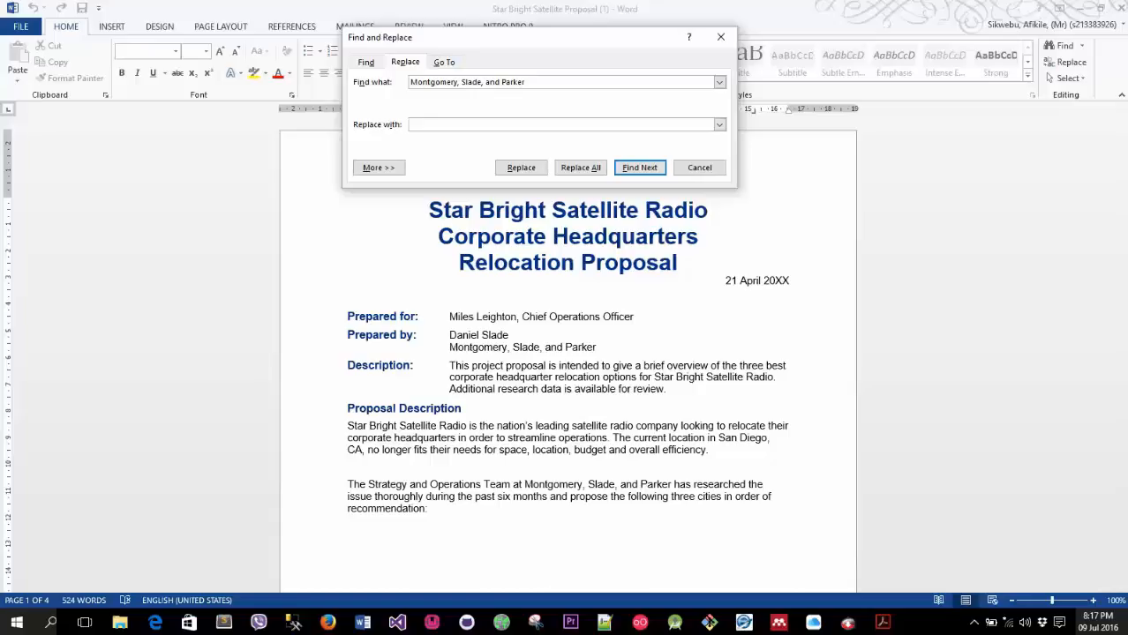
Set the replacement text to "Becker, Steele, and Castillo"
{"action": "key", "text": "alt+Tab"}
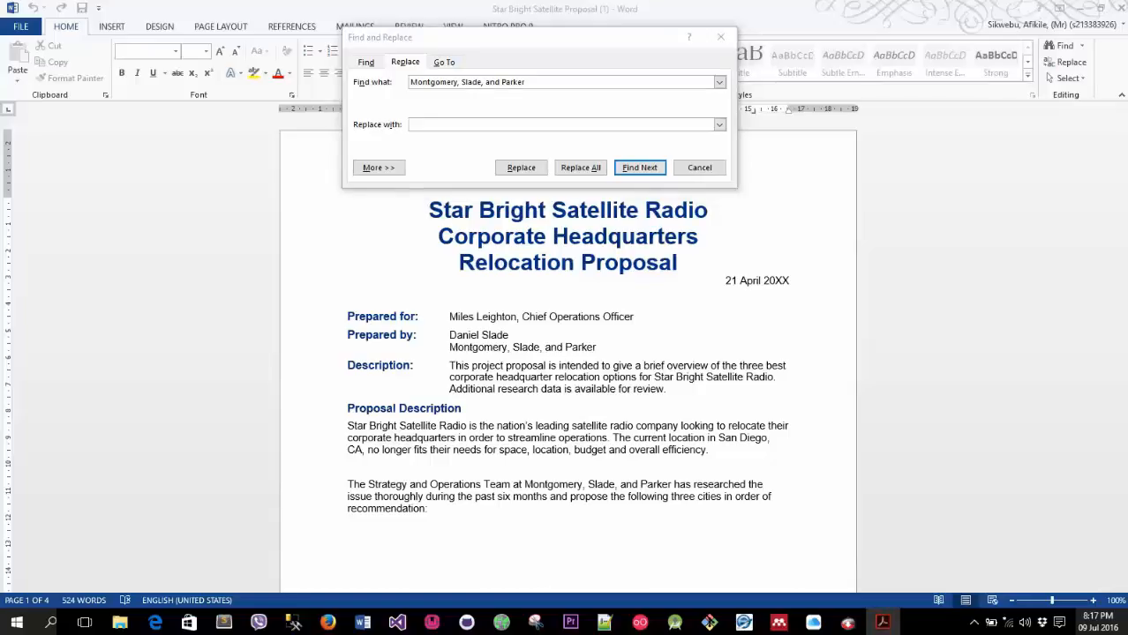
{"action": "left_click", "coordinate": [567, 126]}
{"action": "right_click", "coordinate": [569, 128]}
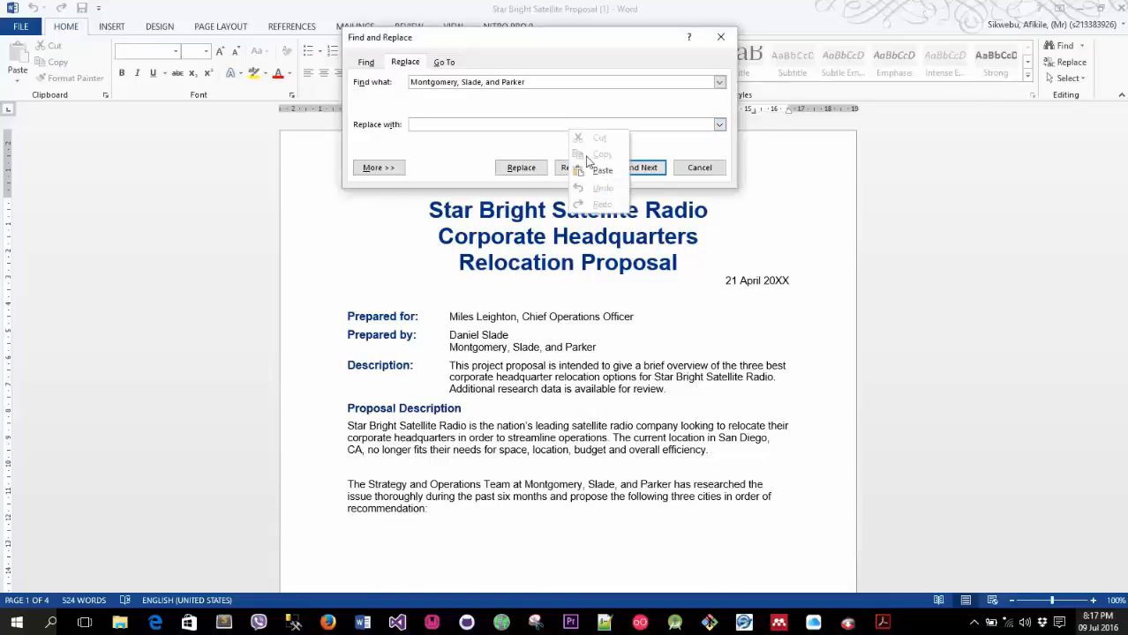
{"action": "left_click", "coordinate": [588, 175]}
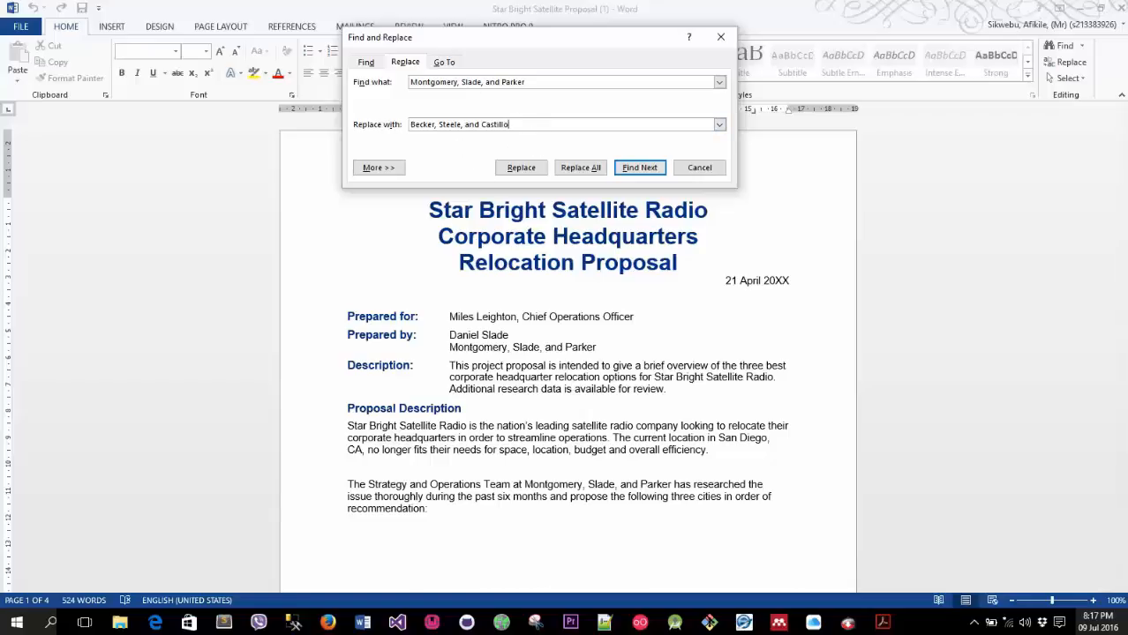
Step through the occurrences of "Montgomery, Slade, and Parker" without replacing them until the search finishes
{"action": "left_click", "coordinate": [643, 168]}
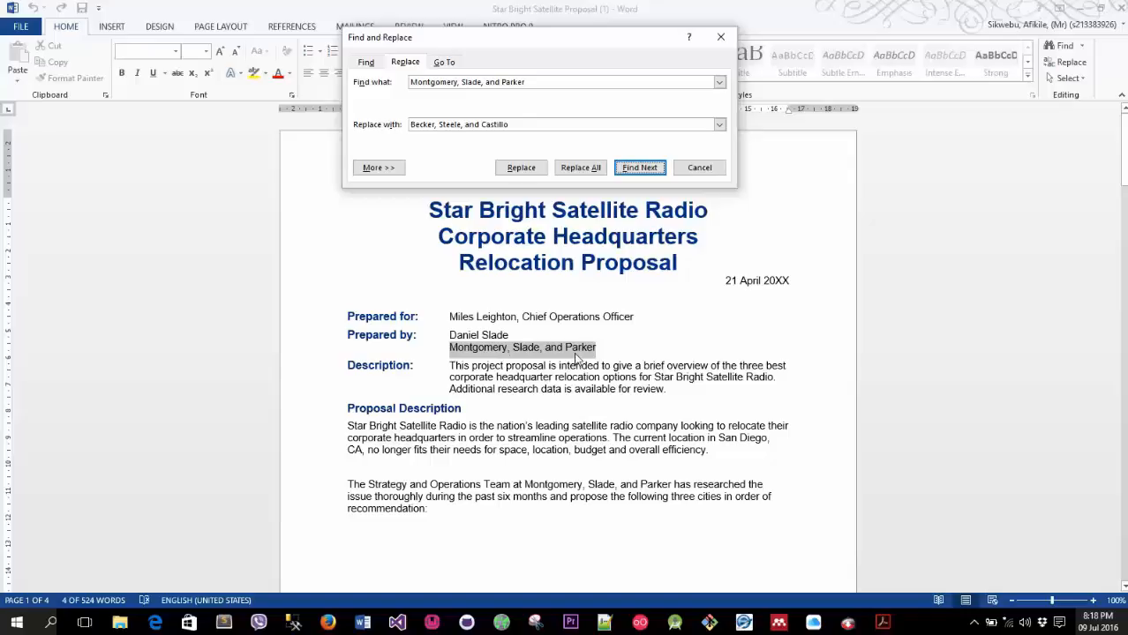
{"action": "left_click", "coordinate": [657, 175]}
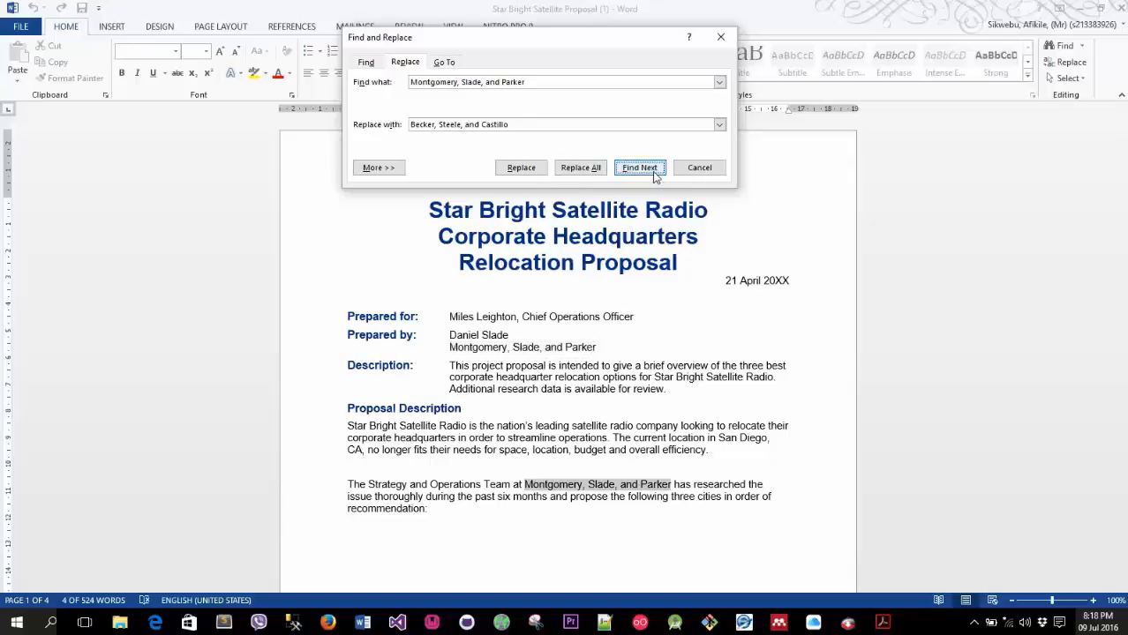
{"action": "left_click", "coordinate": [656, 175]}
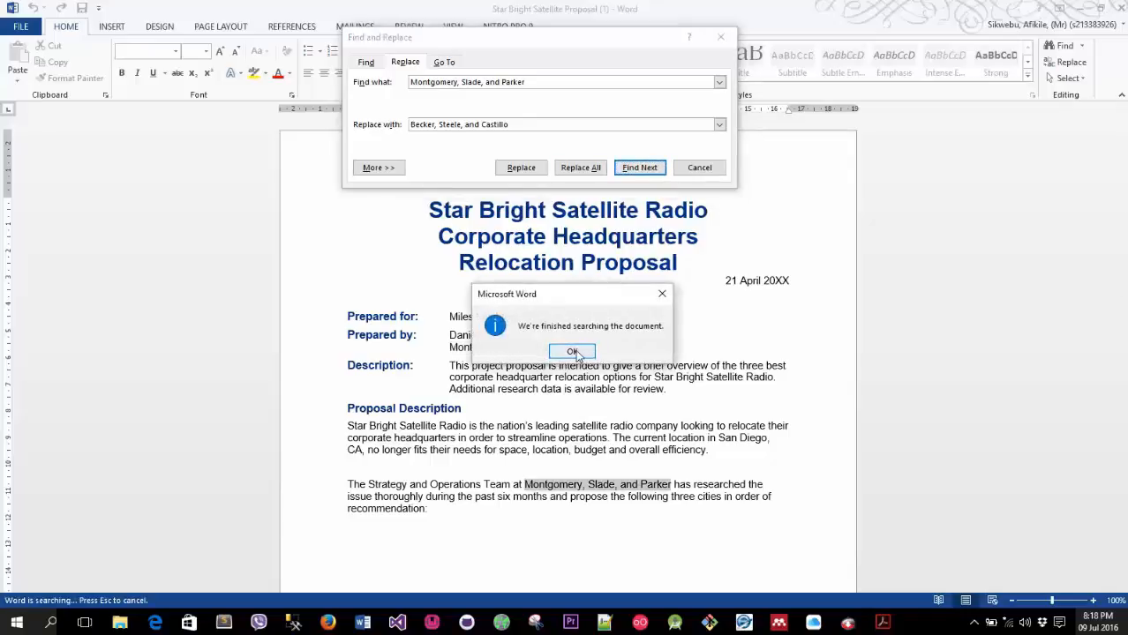
Replace all occurrences of "Montgomery, Slade, and Parker" with "Becker, Steele, and Castillo" and close the Find and Replace dialog
{"action": "left_click", "coordinate": [574, 352]}
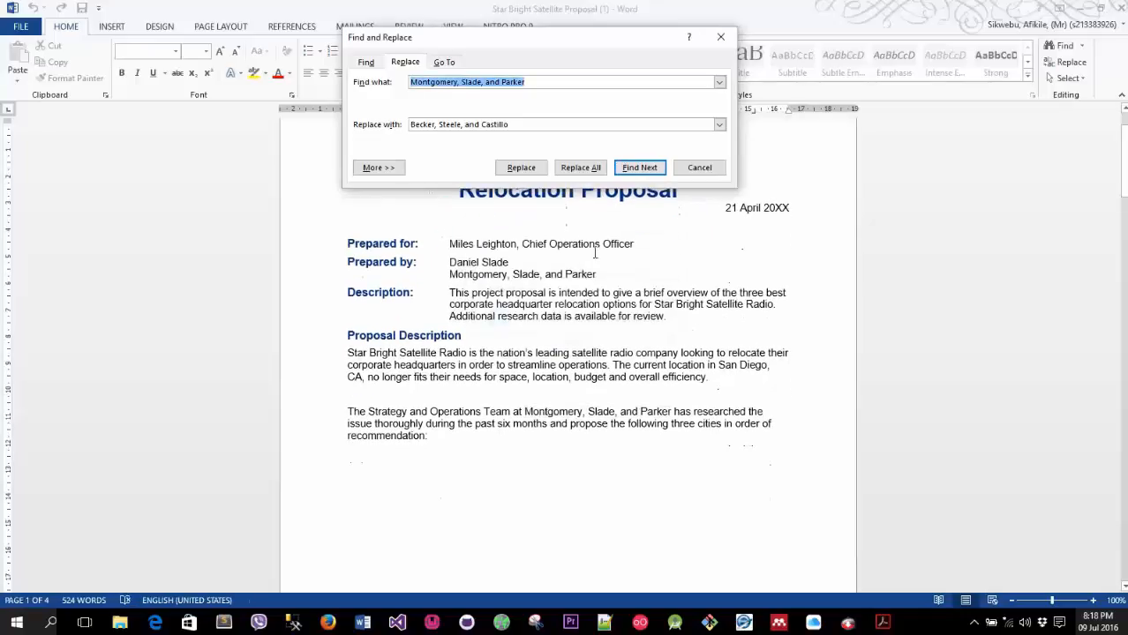
{"action": "left_click", "coordinate": [581, 168]}
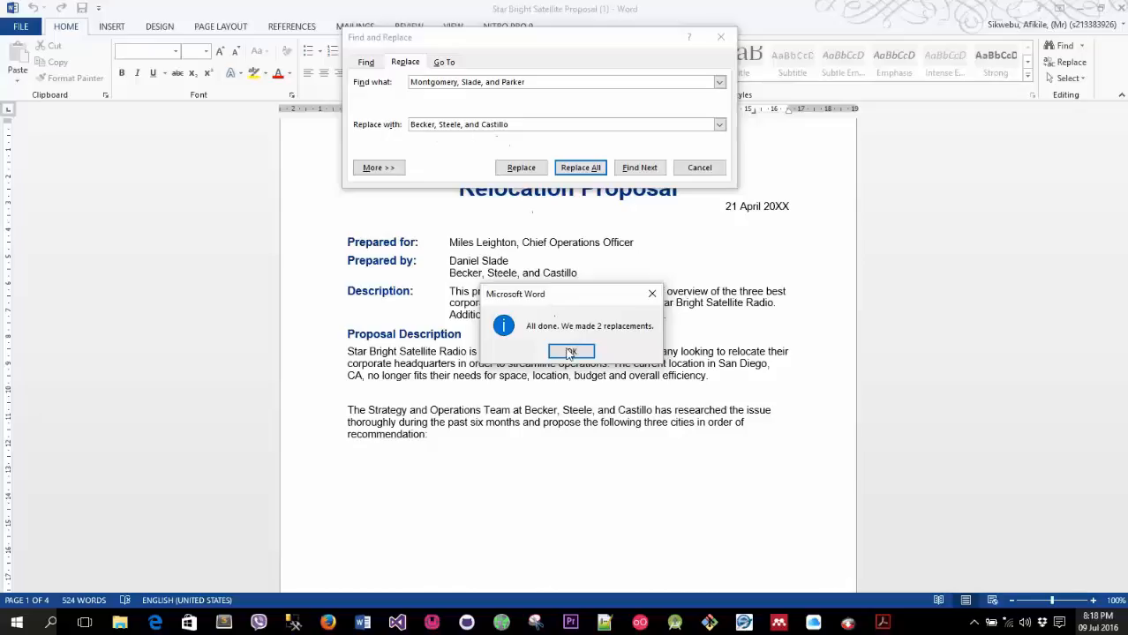
{"action": "left_click", "coordinate": [569, 352]}
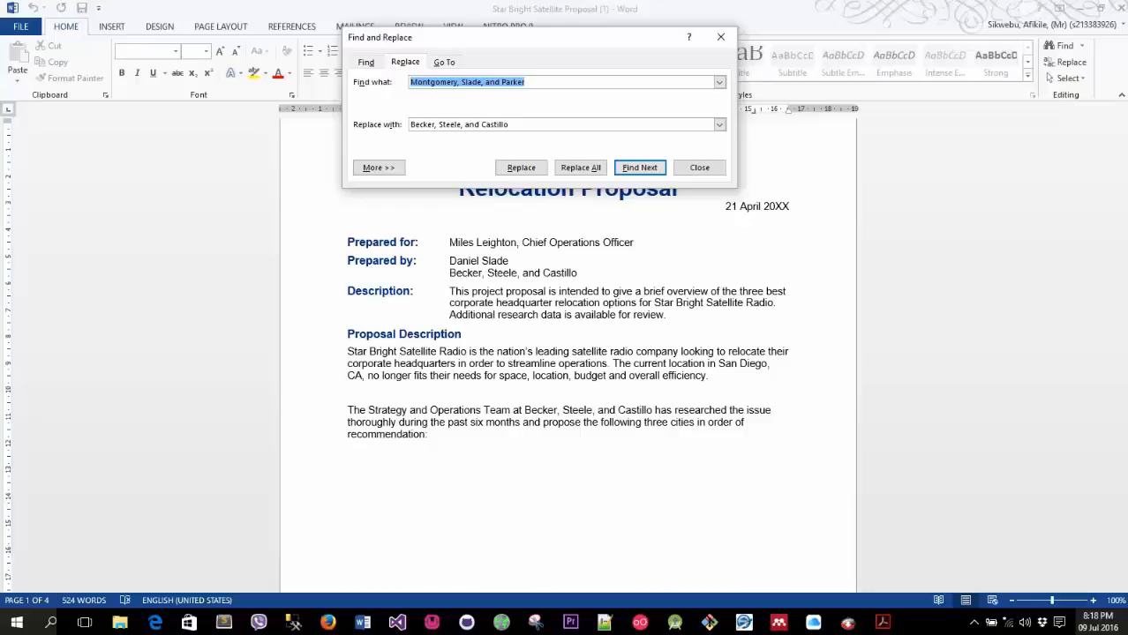
{"action": "left_click", "coordinate": [699, 167]}
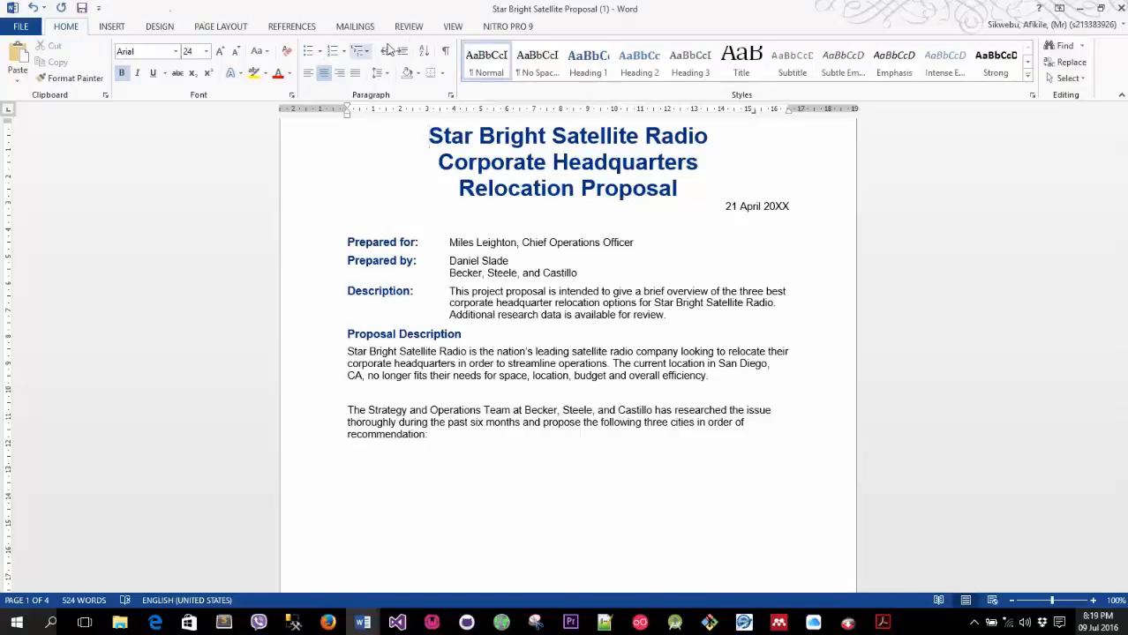
Show the Navigation pane and open the Replace dialog from its search options
{"action": "left_click", "coordinate": [453, 26]}
{"action": "left_click", "coordinate": [194, 78]}
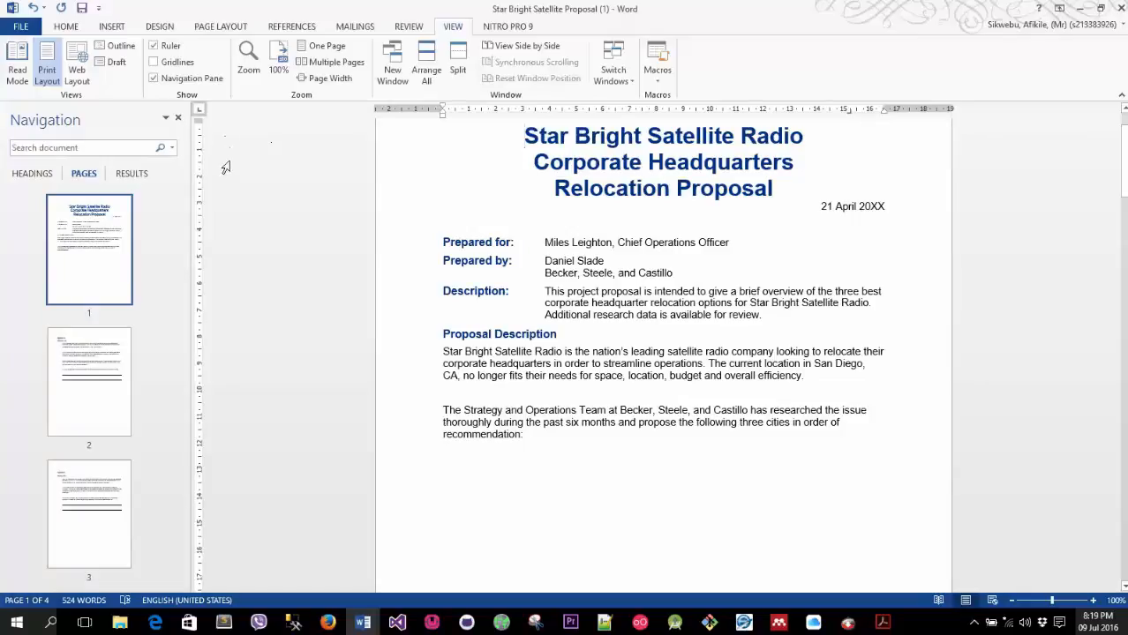
{"action": "left_click", "coordinate": [172, 148]}
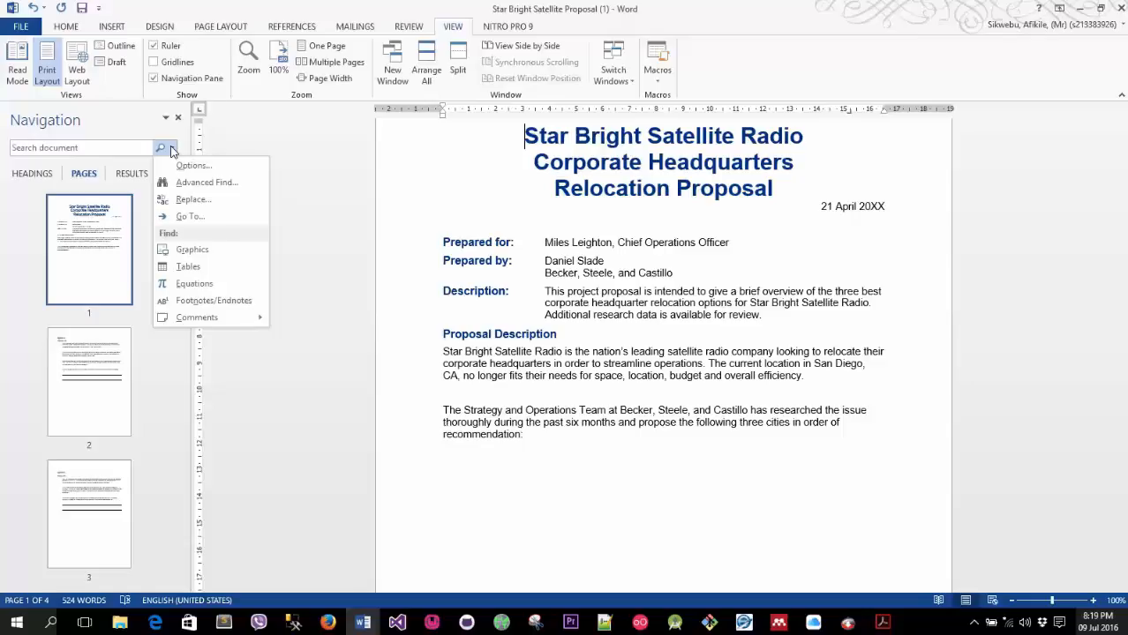
{"action": "left_click", "coordinate": [192, 199]}
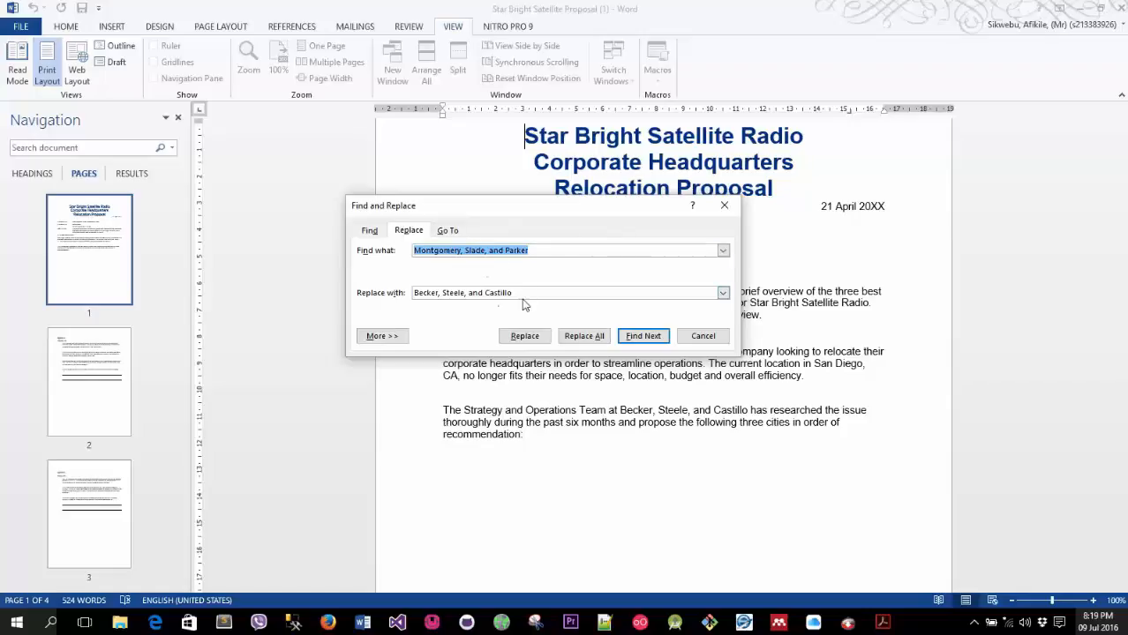
Swap the two entries so "Becker, Steele, and Castillo" is the text to find and "Montgomery, Slade, and Parker" the replacement
{"action": "left_click_drag", "start_coordinate": [517, 292], "coordinate": [410, 298]}
{"action": "right_click", "coordinate": [427, 297]}
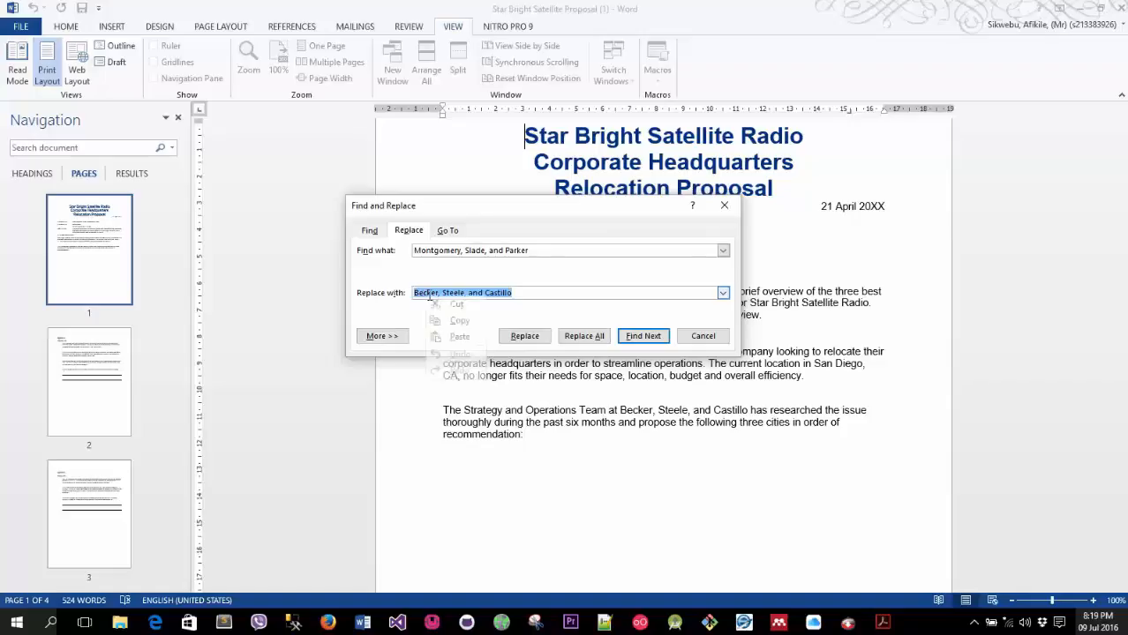
{"action": "left_click", "coordinate": [447, 311]}
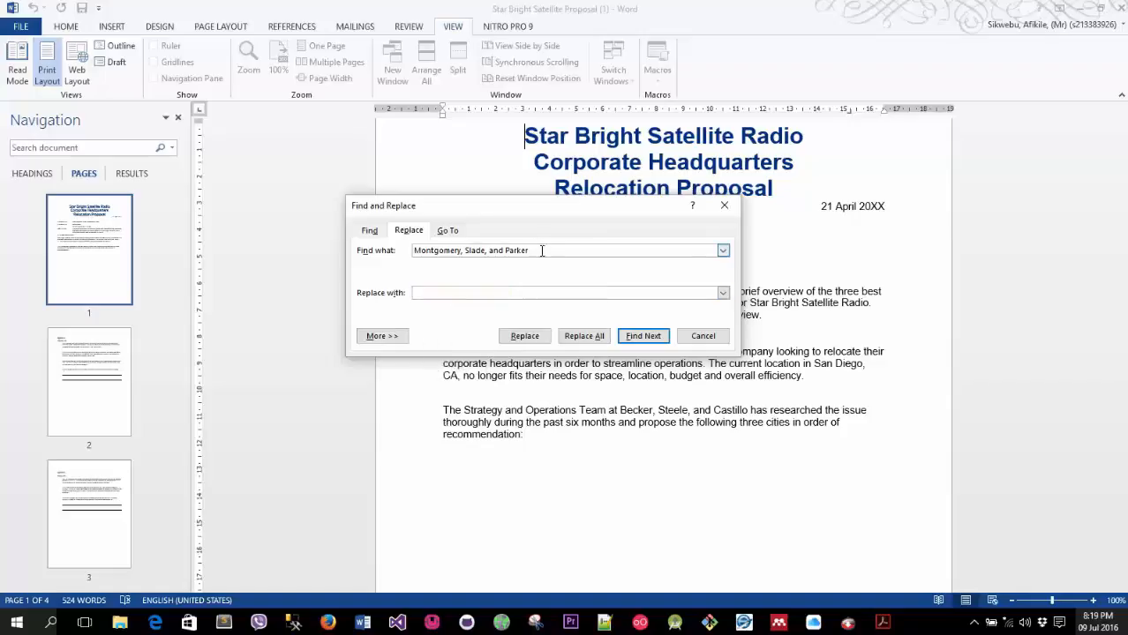
{"action": "right_click", "coordinate": [542, 250]}
{"action": "left_click", "coordinate": [561, 291]}
{"action": "left_click_drag", "start_coordinate": [528, 252], "coordinate": [413, 253]}
{"action": "right_click", "coordinate": [420, 254]}
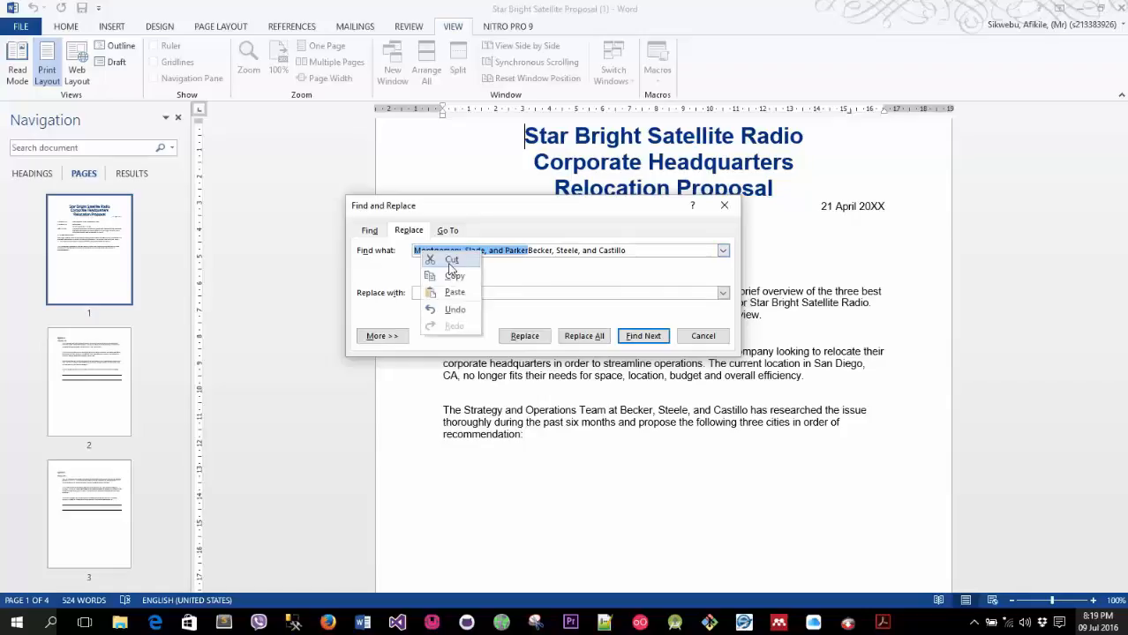
{"action": "left_click", "coordinate": [448, 260]}
{"action": "right_click", "coordinate": [448, 295]}
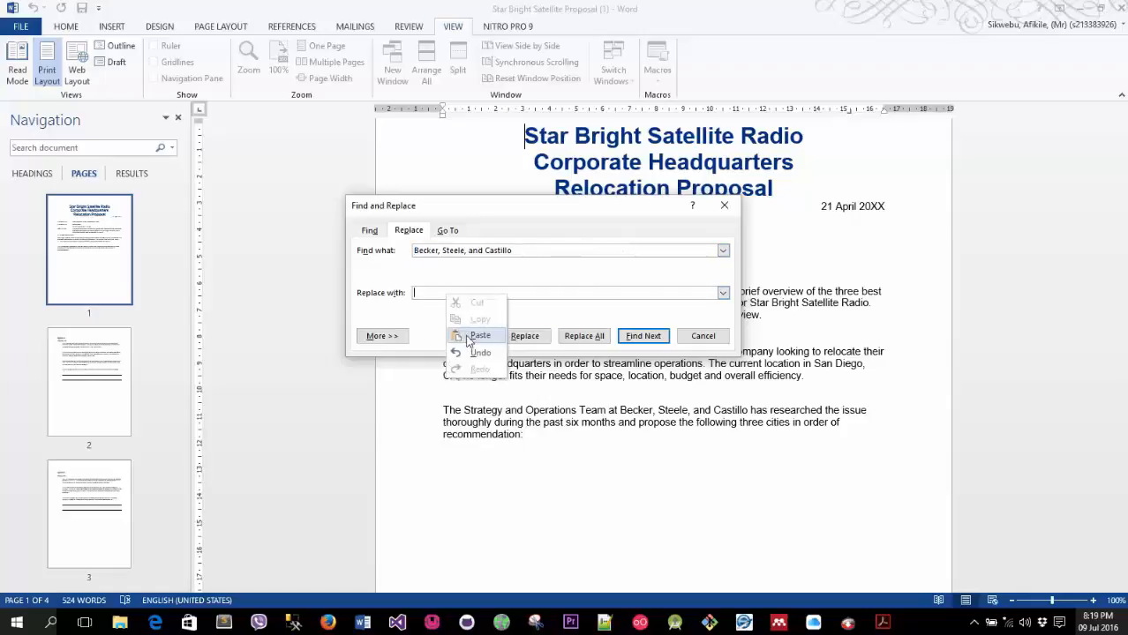
{"action": "left_click", "coordinate": [469, 336]}
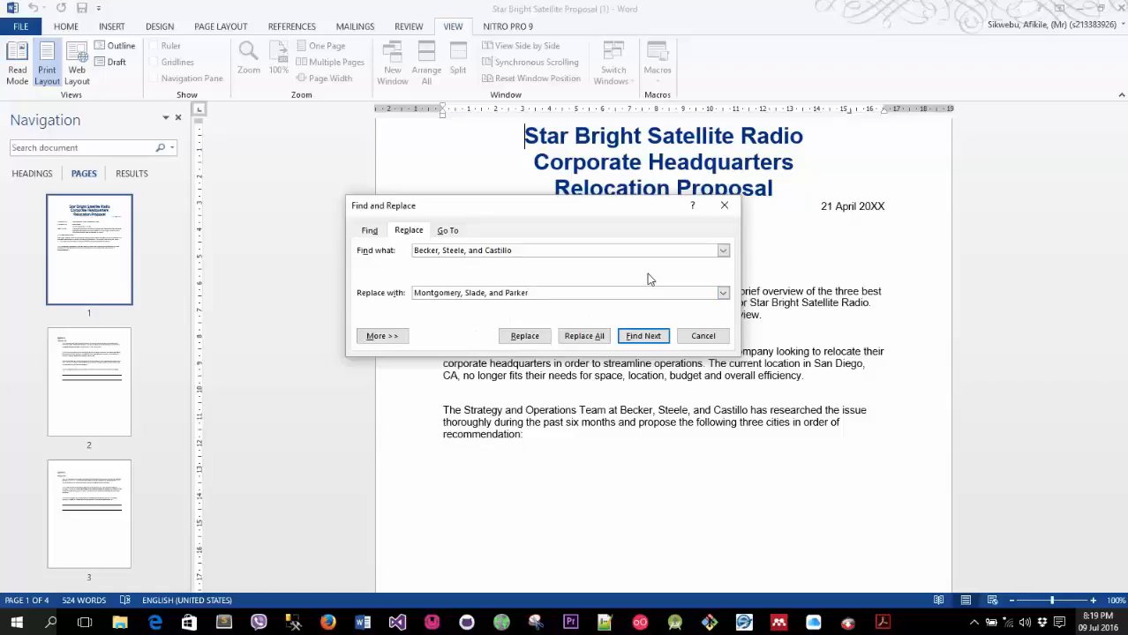
Set the replacement text's font formatting to Garamond, Bold Italic, size 14, in Dark Red
{"action": "left_click", "coordinate": [378, 335]}
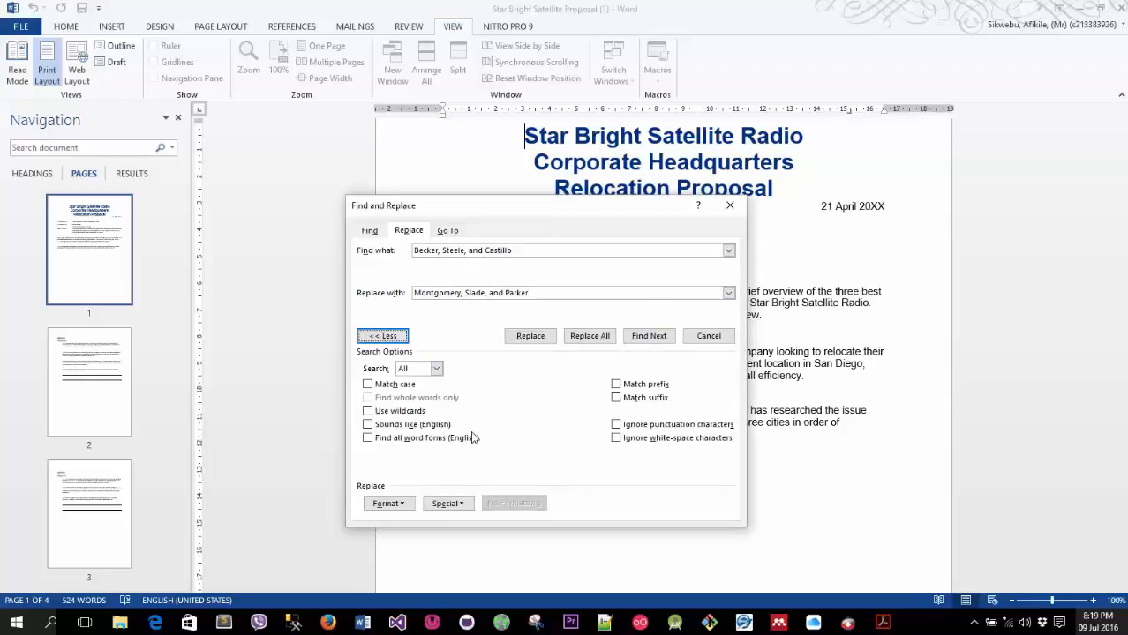
{"action": "left_click_drag", "start_coordinate": [521, 206], "coordinate": [533, 64]}
{"action": "left_click", "coordinate": [401, 363]}
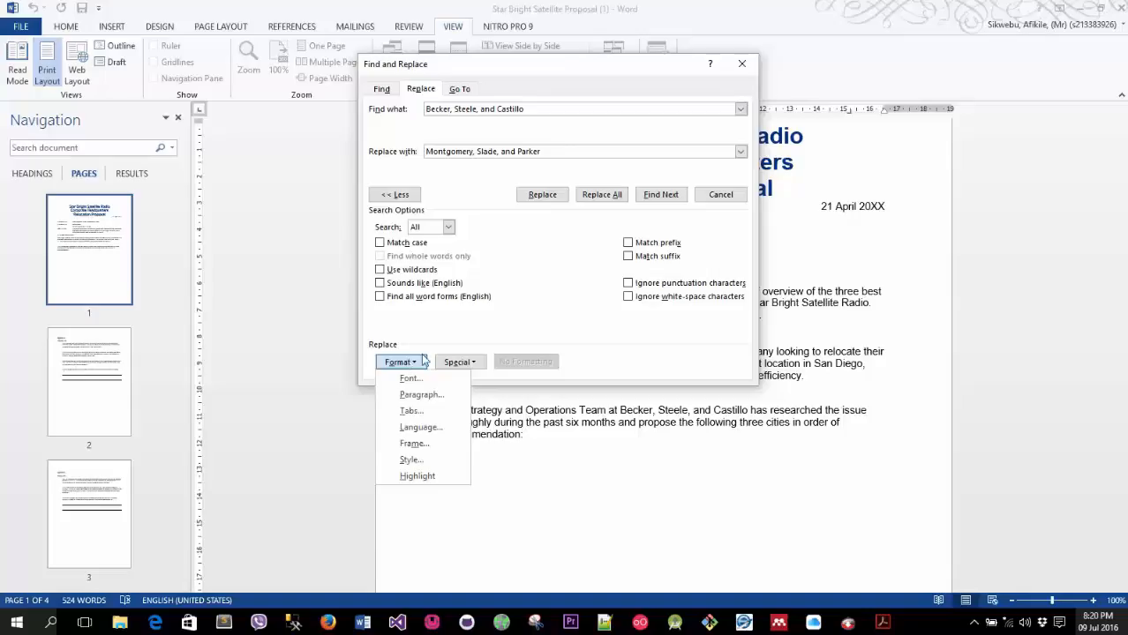
{"action": "left_click", "coordinate": [410, 378]}
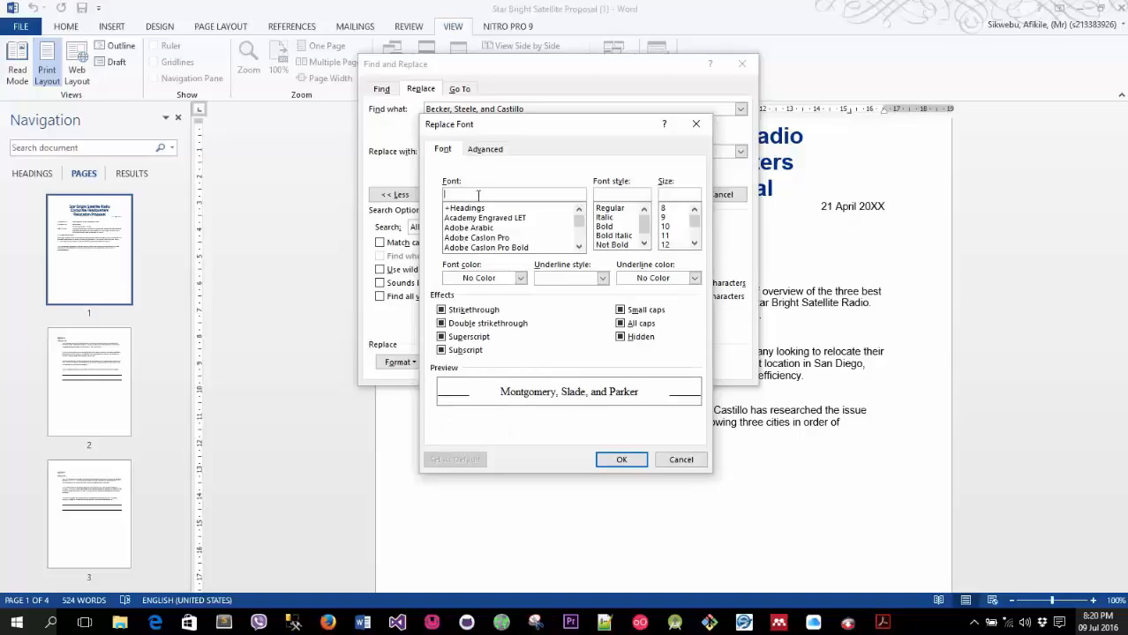
{"action": "type", "text": "gar"}
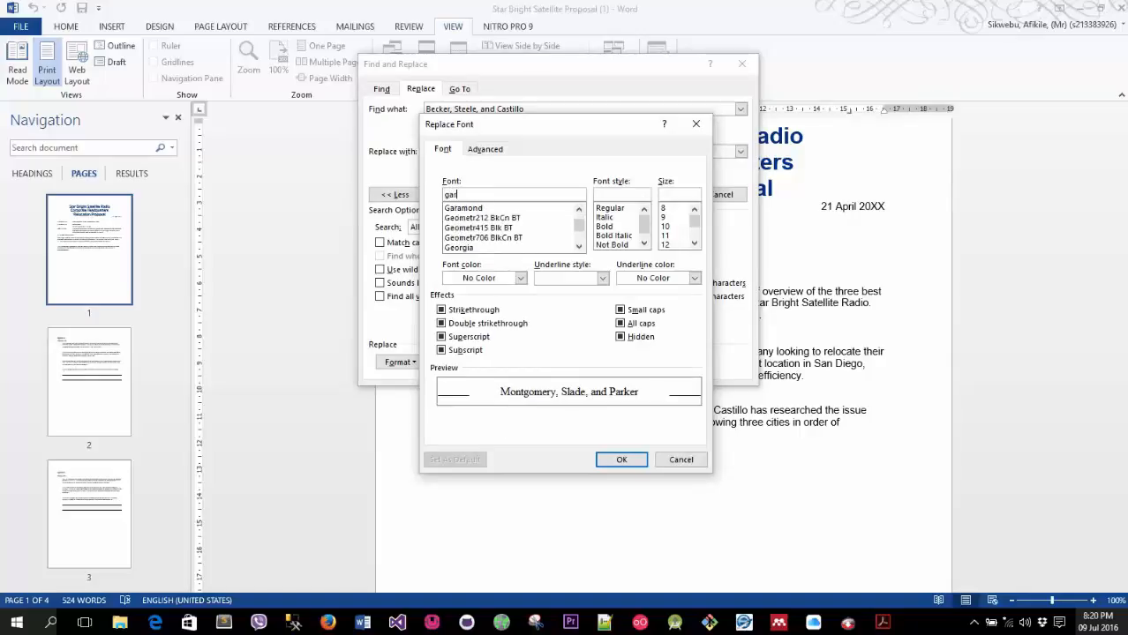
{"action": "left_click", "coordinate": [481, 208]}
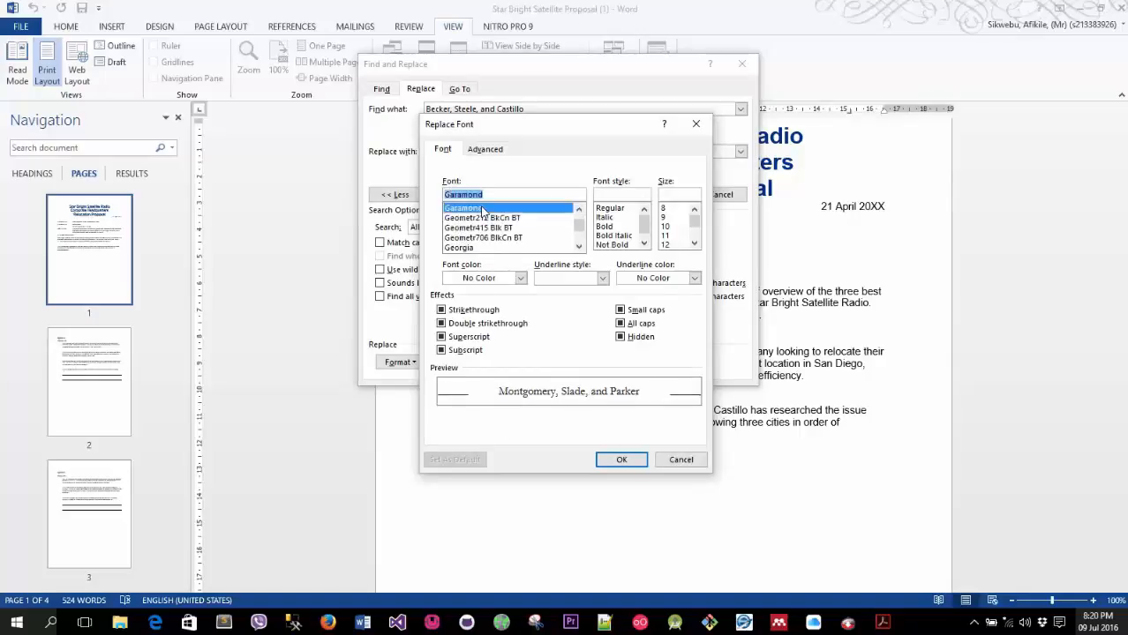
{"action": "left_click", "coordinate": [614, 235]}
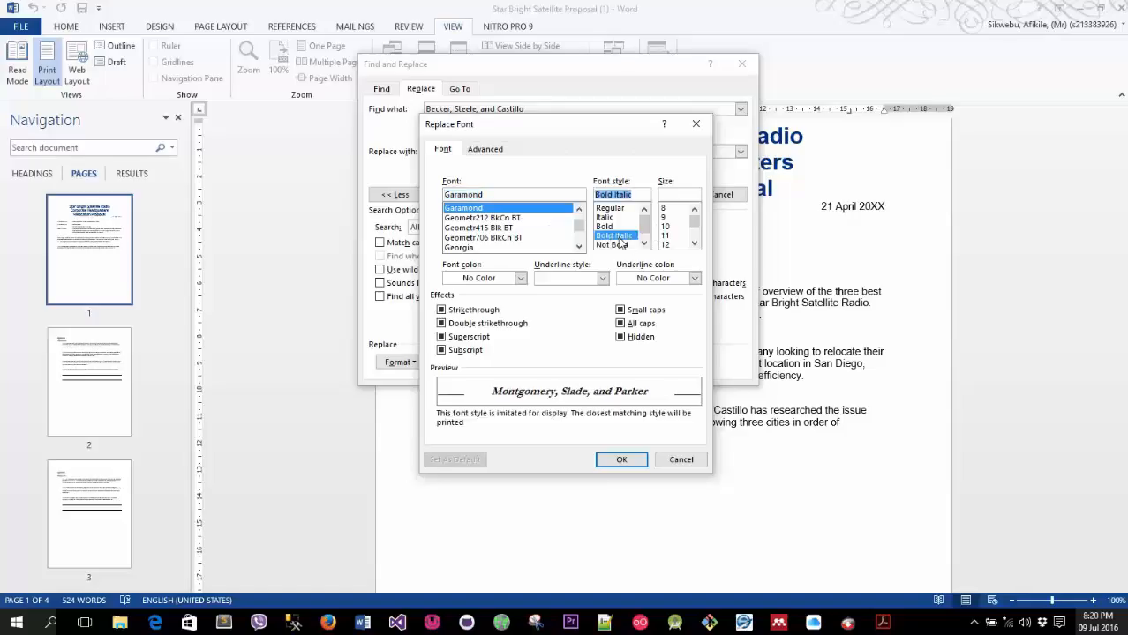
{"action": "left_click", "coordinate": [694, 245]}
{"action": "left_click", "coordinate": [675, 244]}
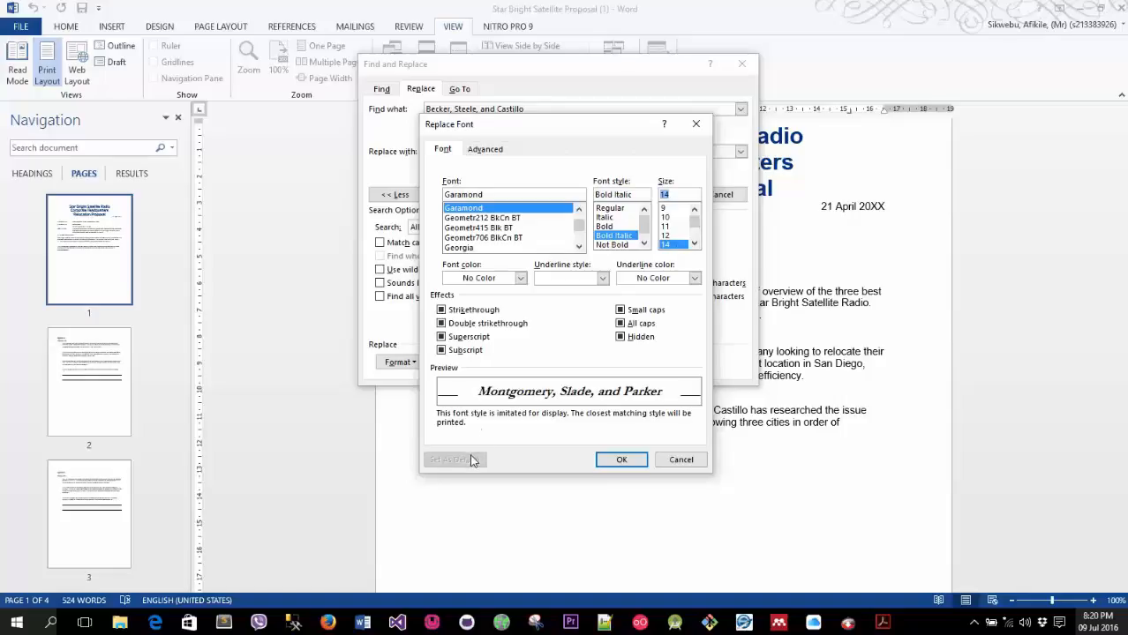
{"action": "left_click", "coordinate": [520, 278]}
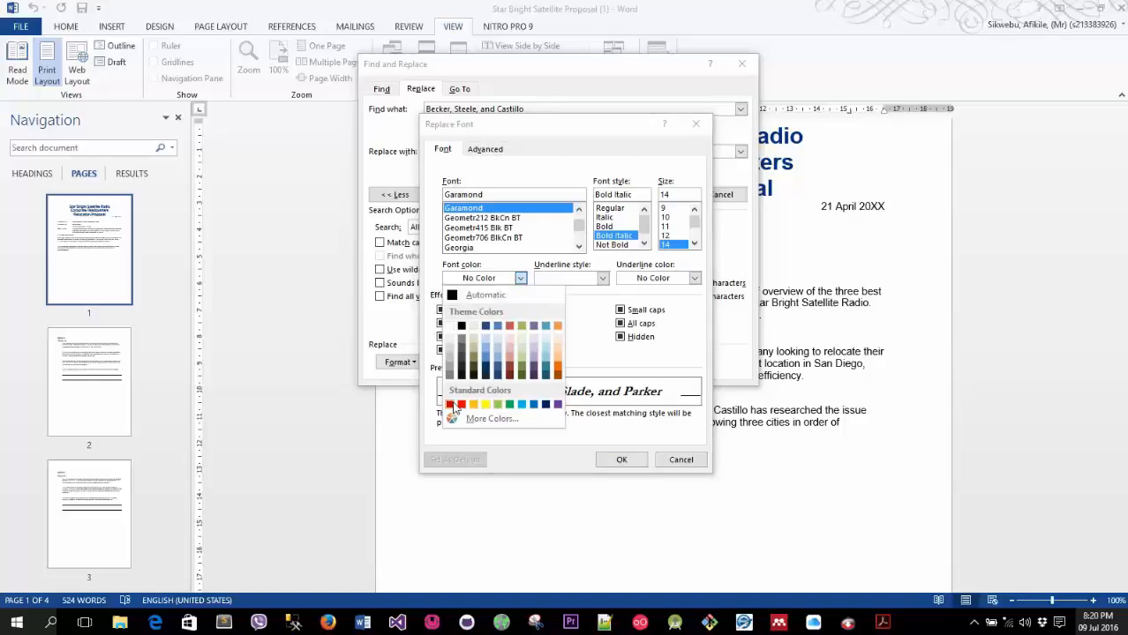
{"action": "left_click", "coordinate": [450, 404]}
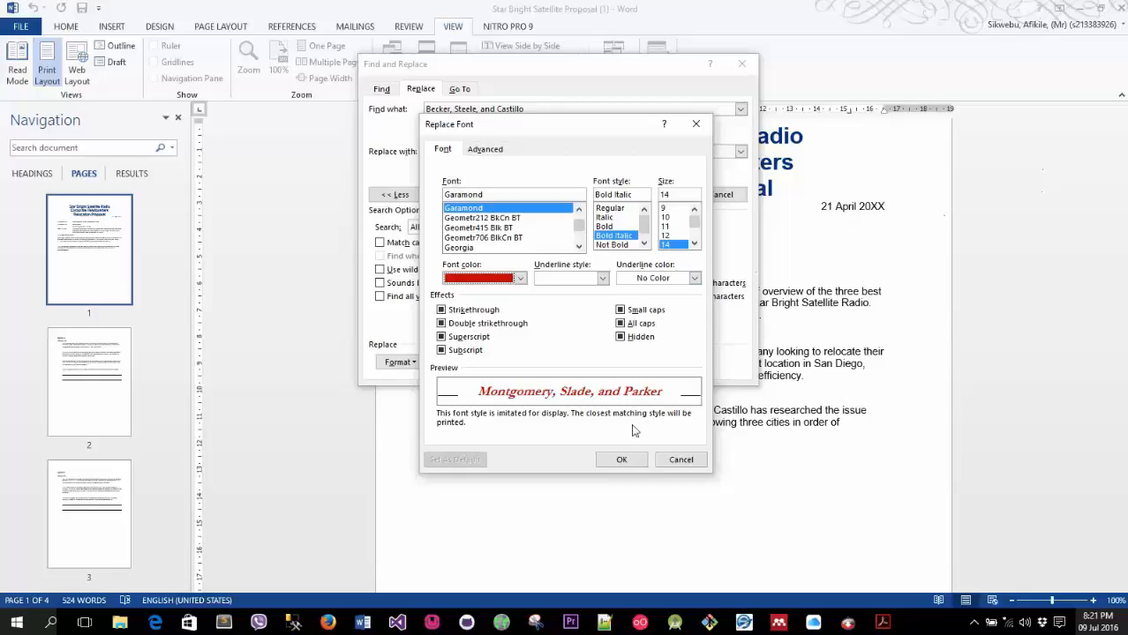
{"action": "left_click", "coordinate": [623, 459]}
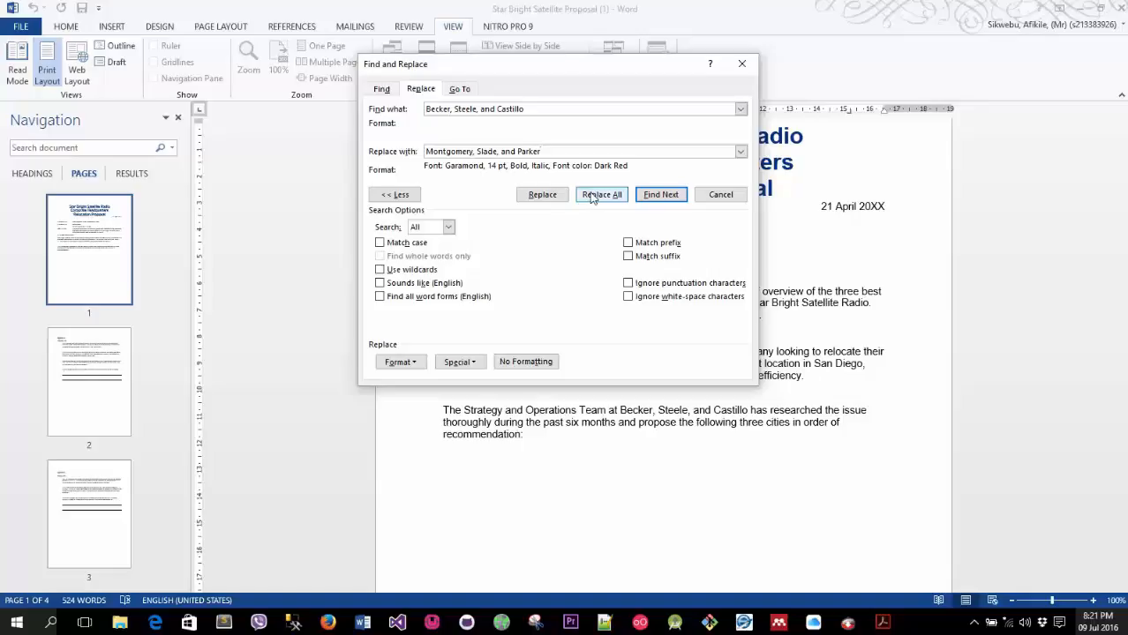
Replace all occurrences of "Becker, Steele, and Castillo" with the formatted "Montgomery, Slade, and Parker" and close the dialog
{"action": "left_click", "coordinate": [592, 196]}
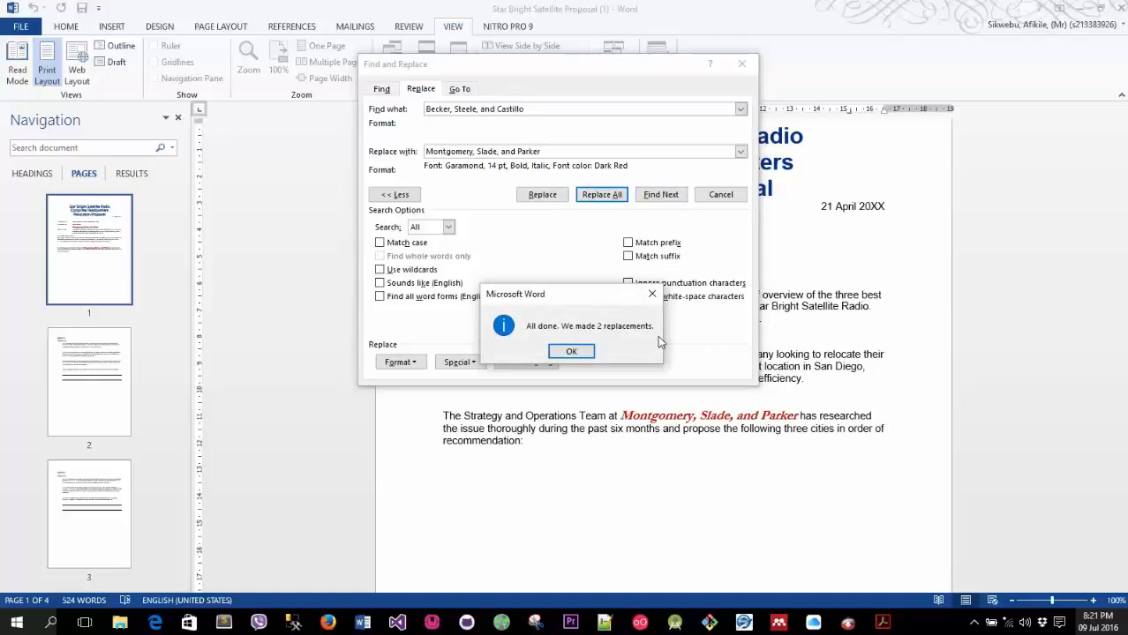
{"action": "left_click", "coordinate": [583, 351]}
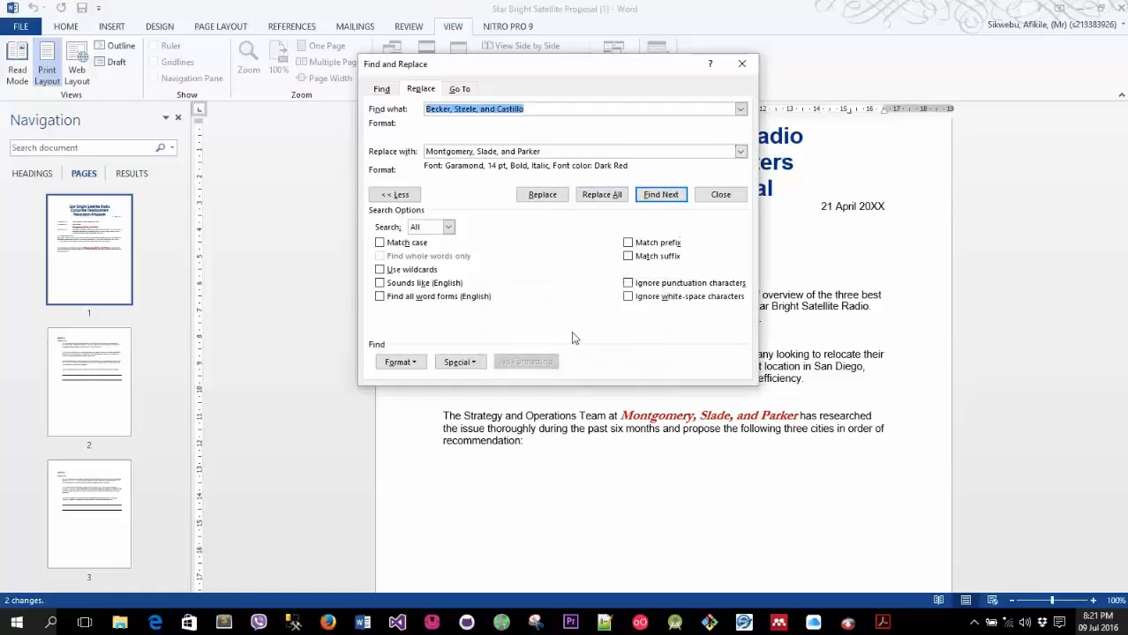
{"action": "left_click", "coordinate": [721, 195]}
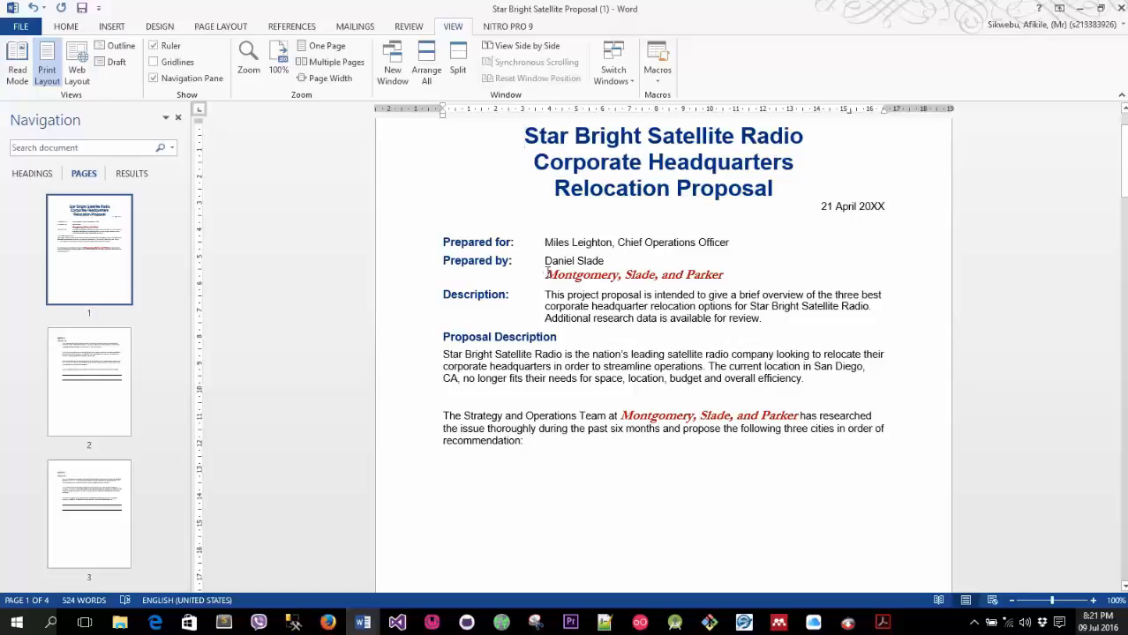
Examine the formatting of both replaced "Montgomery, Slade, and Parker" occurrences by selecting each one in turn
{"action": "left_click_drag", "start_coordinate": [545, 276], "coordinate": [730, 277]}
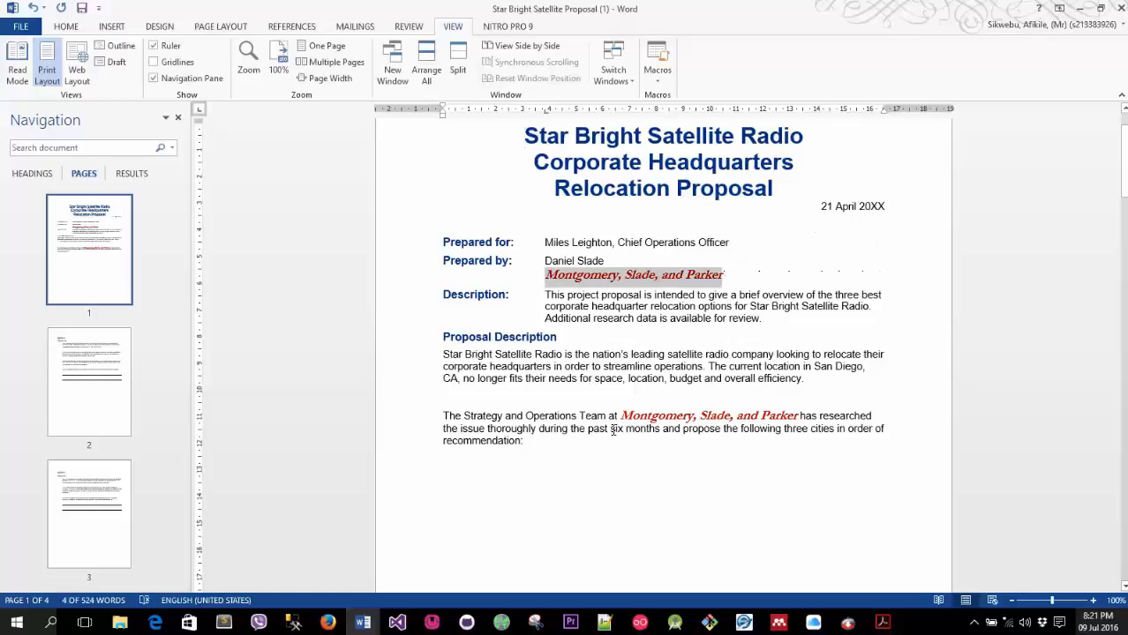
{"action": "left_click_drag", "start_coordinate": [623, 416], "coordinate": [796, 420]}
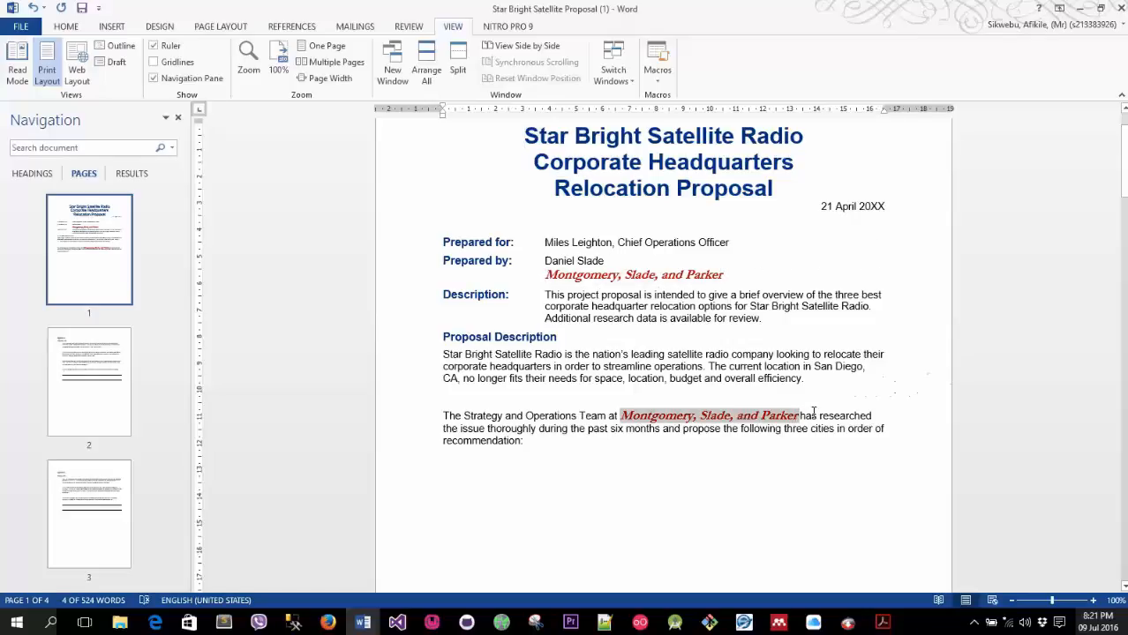
{"action": "left_click", "coordinate": [813, 428]}
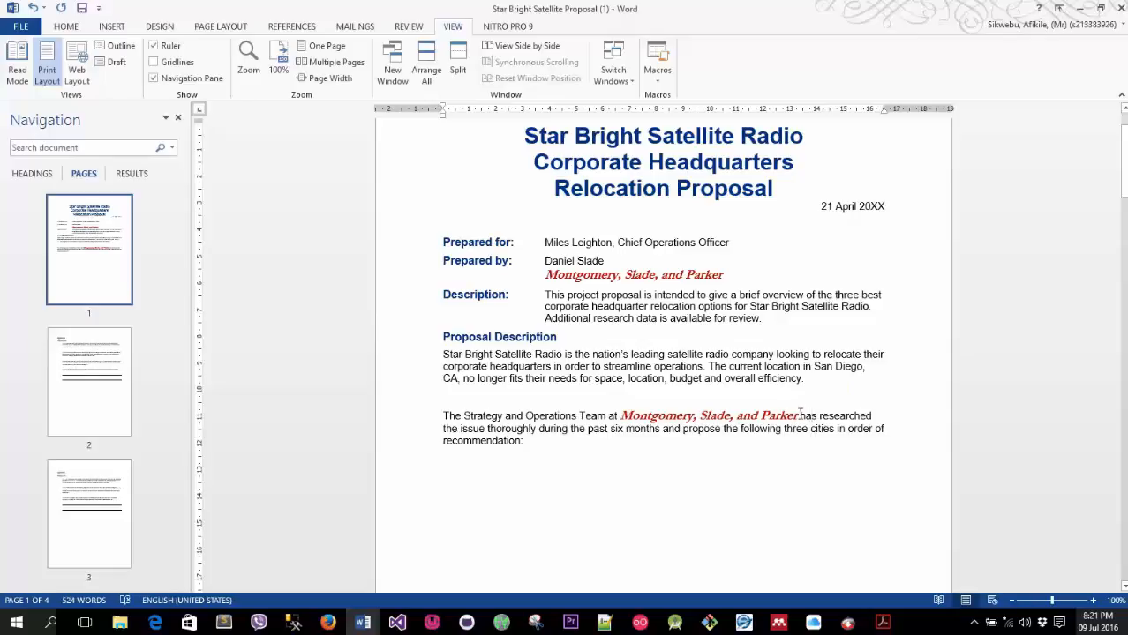
Undo the formatted replacement of the firm's name and redo it
{"action": "left_click", "coordinate": [34, 8]}
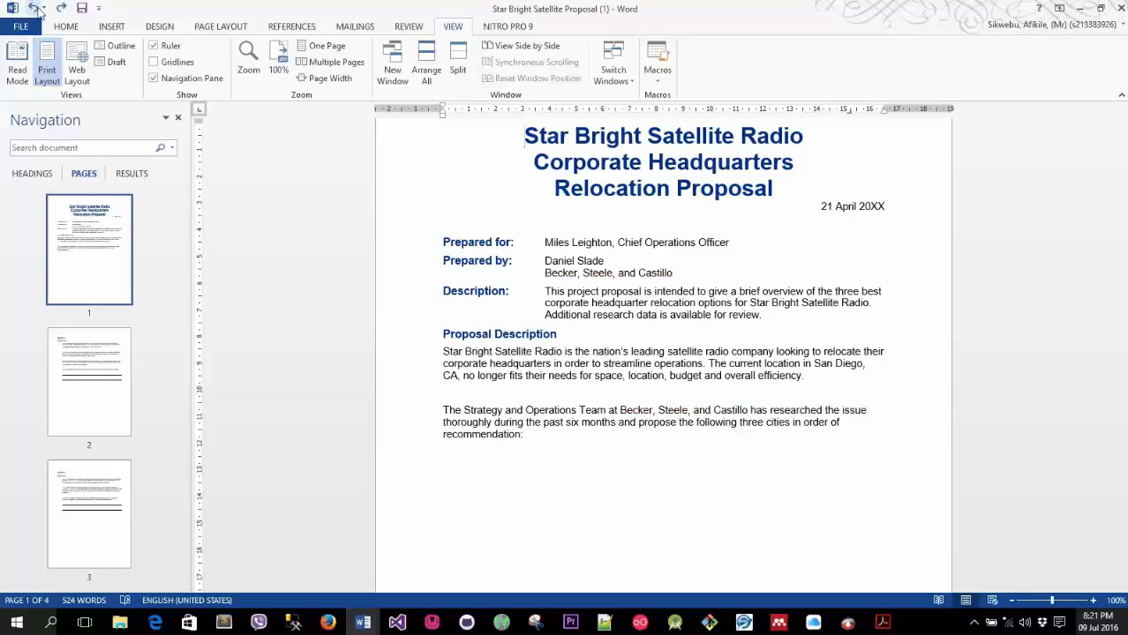
{"action": "left_click", "coordinate": [60, 8]}
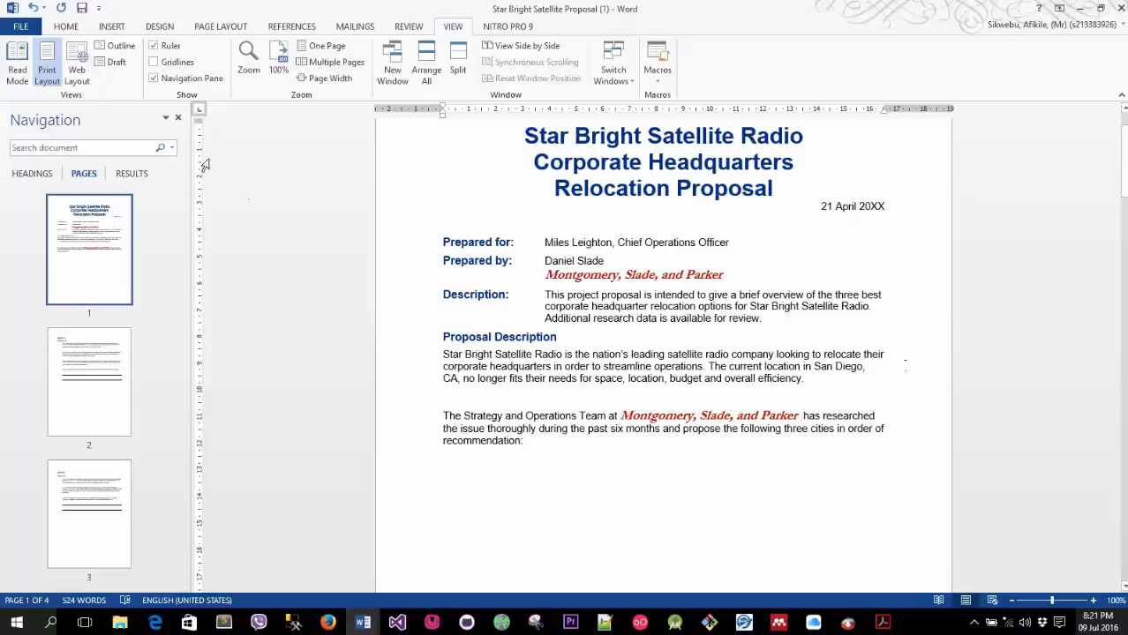
Hide the Navigation pane and display the paragraph marks and other hidden formatting symbols
{"action": "left_click", "coordinate": [177, 117]}
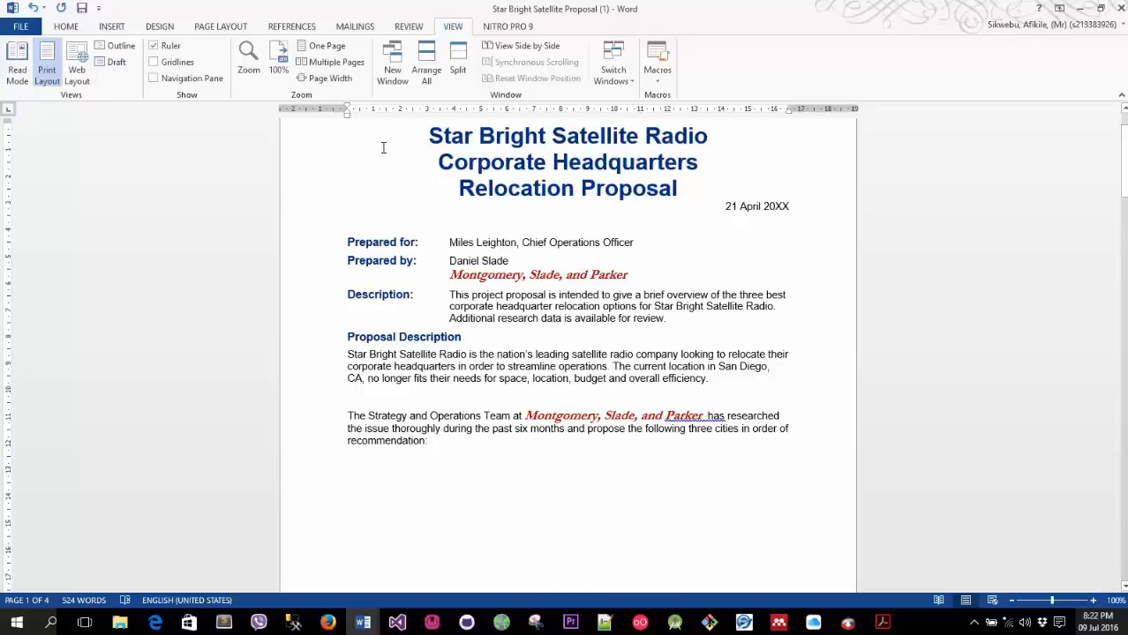
{"action": "left_click", "coordinate": [74, 28]}
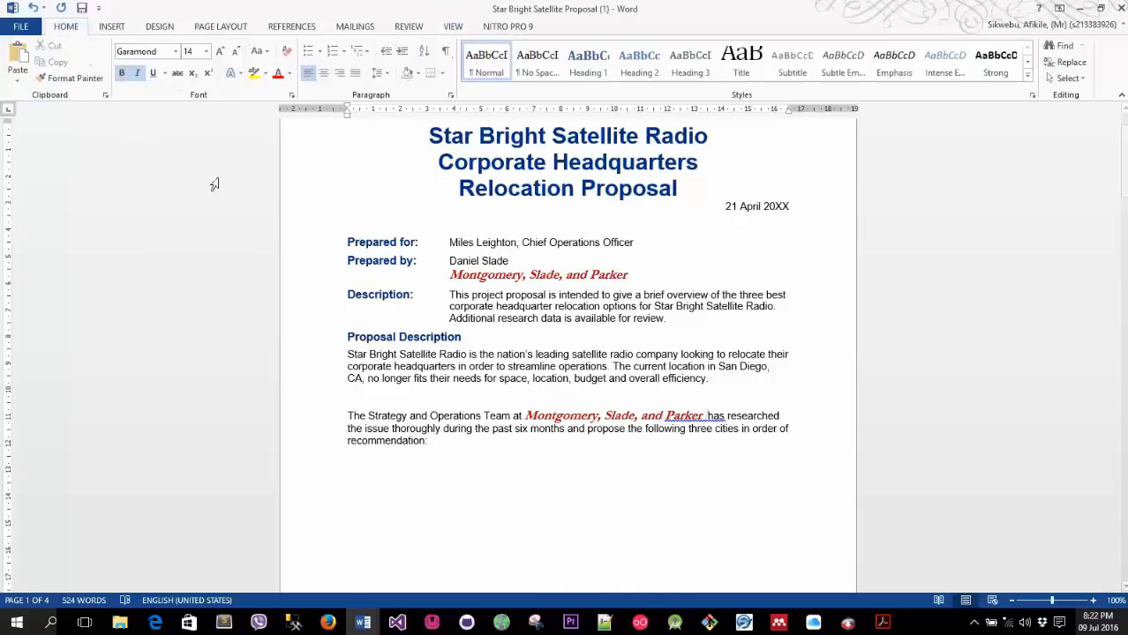
{"action": "left_click", "coordinate": [445, 53]}
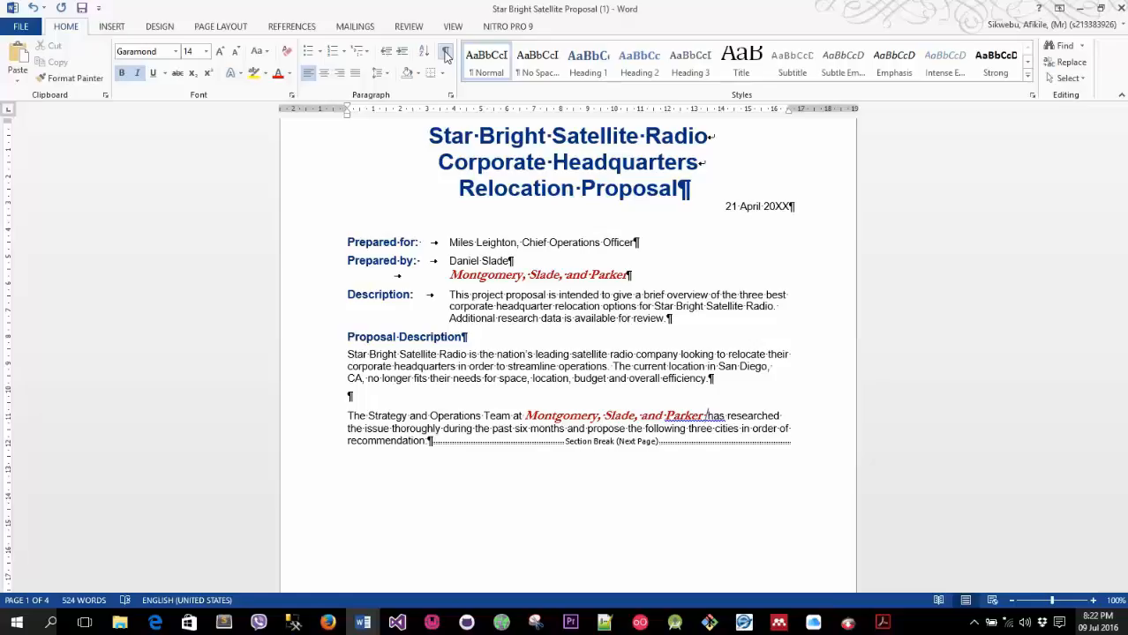
Select the paragraph mark at the end of the "Prepared for" line to point it out
{"action": "left_click", "coordinate": [639, 243]}
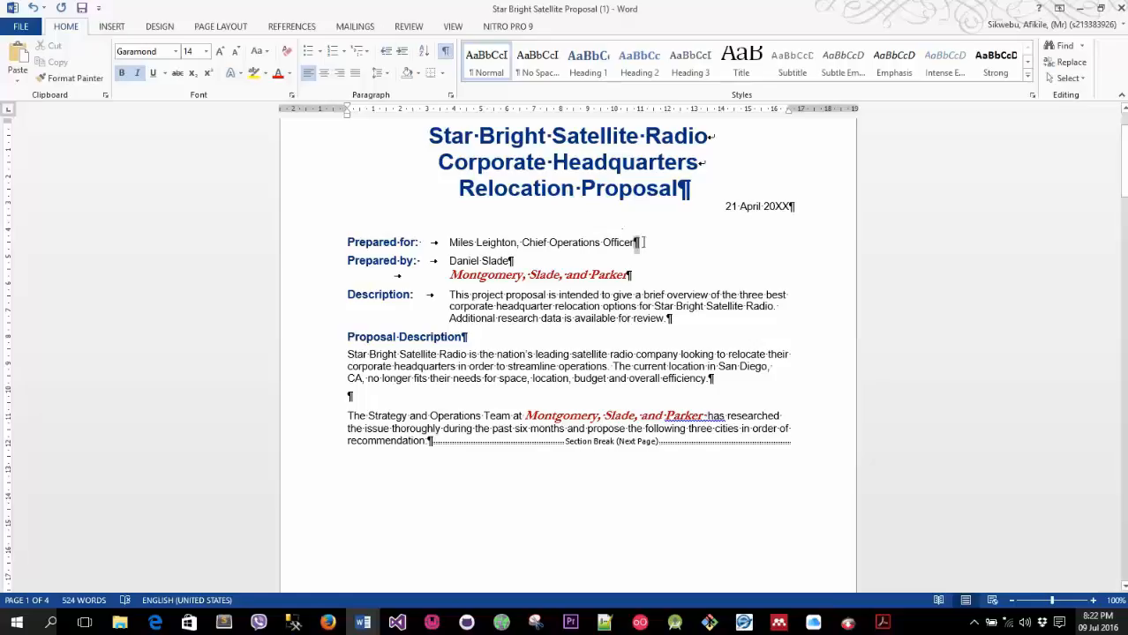
{"action": "left_click_drag", "start_coordinate": [643, 243], "coordinate": [641, 244]}
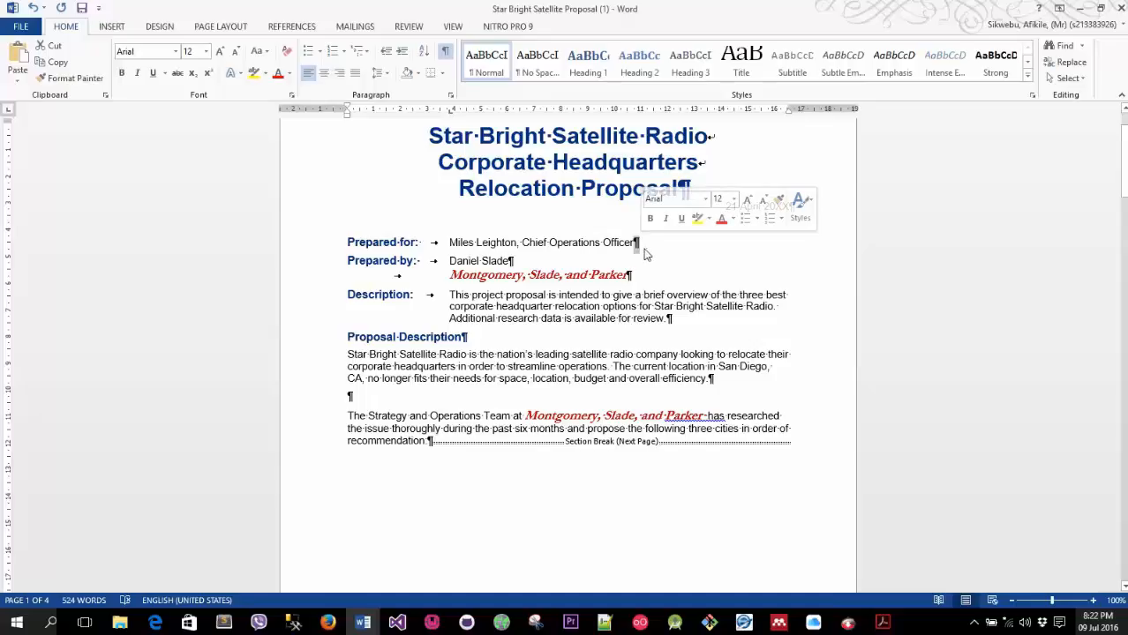
Insert a few empty paragraphs after the first Proposal Description paragraph and delete them again
{"action": "left_click", "coordinate": [644, 250]}
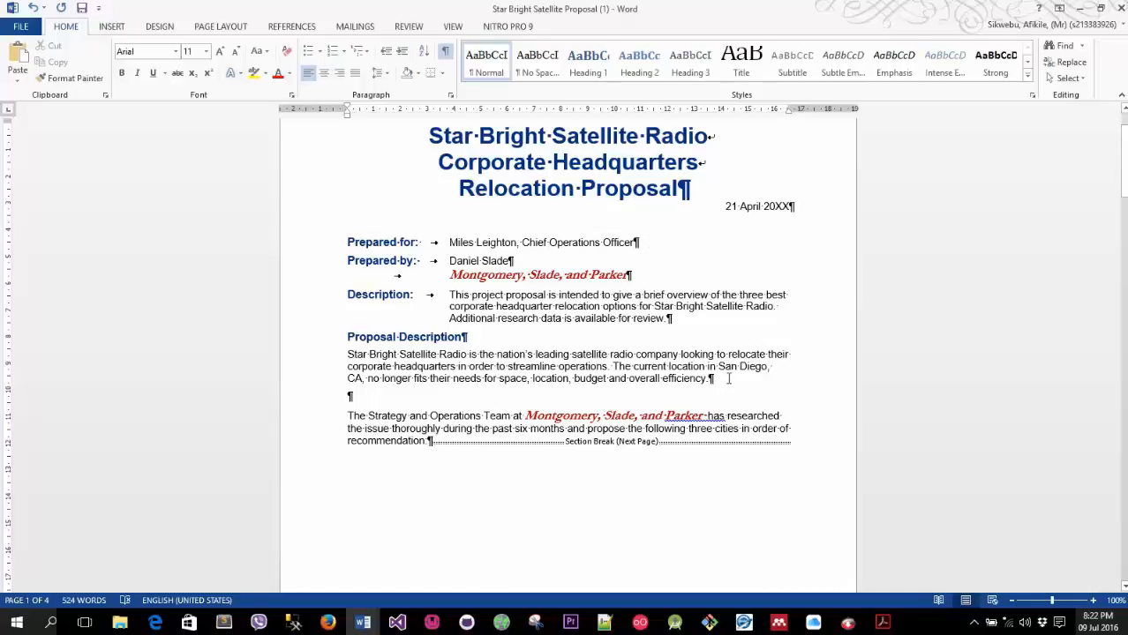
{"action": "key", "text": "Return"}
{"action": "key", "text": "Return"}
{"action": "key", "text": "Return"}
{"action": "key", "text": "Return"}
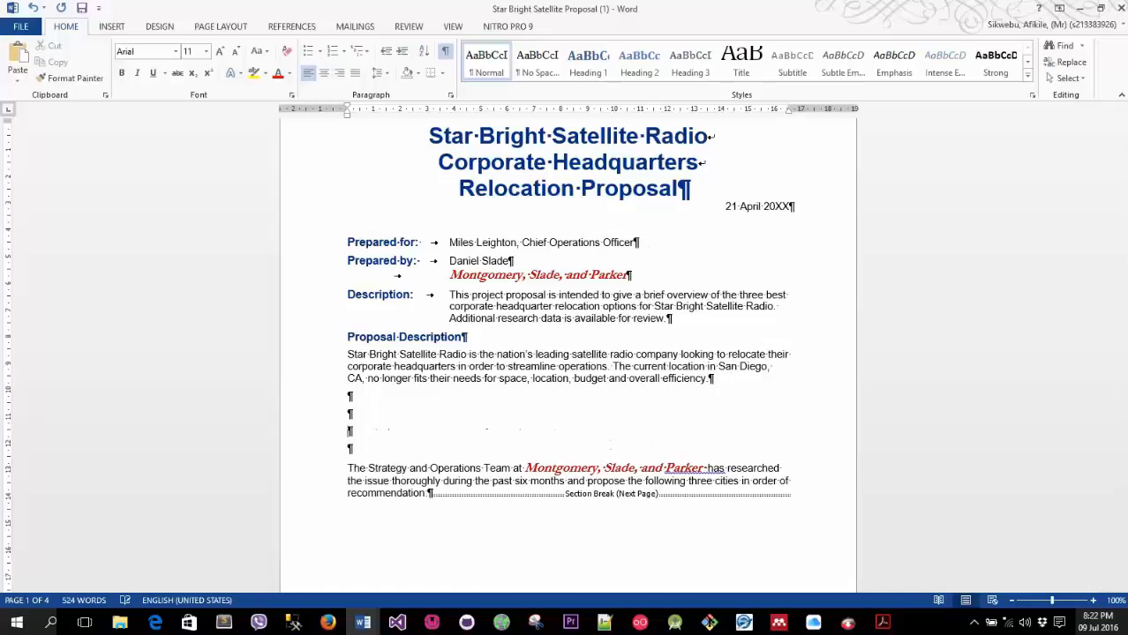
{"action": "key", "text": "BackSpace"}
{"action": "key", "text": "BackSpace"}
{"action": "key", "text": "BackSpace"}
{"action": "key", "text": "BackSpace"}
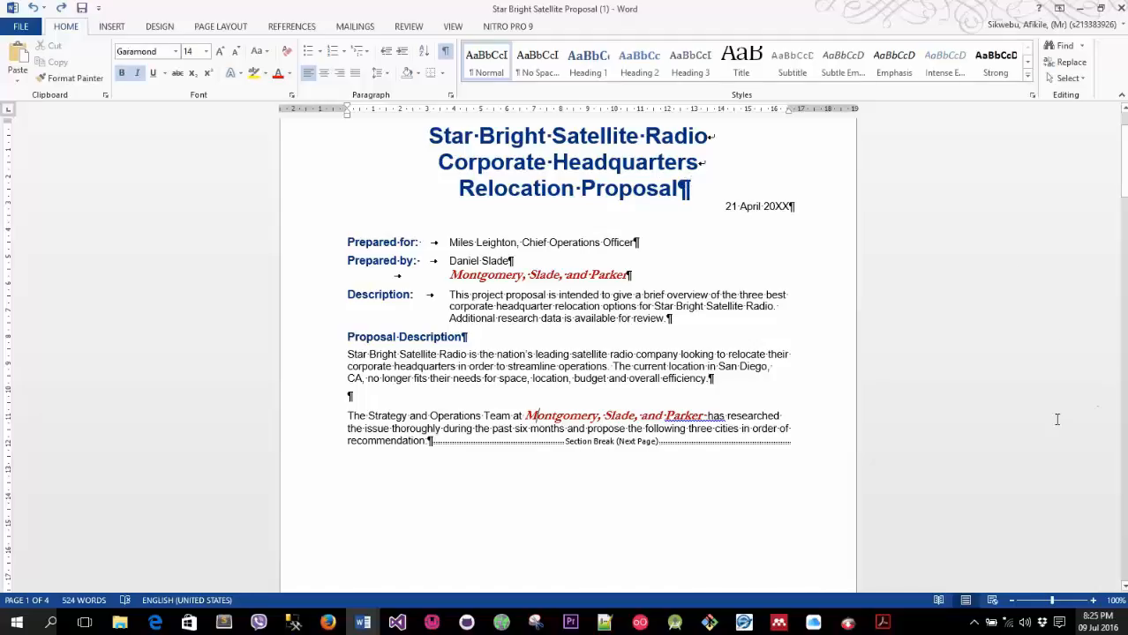
Set up a Find and Replace that searches for section breaks (^b) and replaces them with manual page breaks (^m)
{"action": "left_click", "coordinate": [1067, 62]}
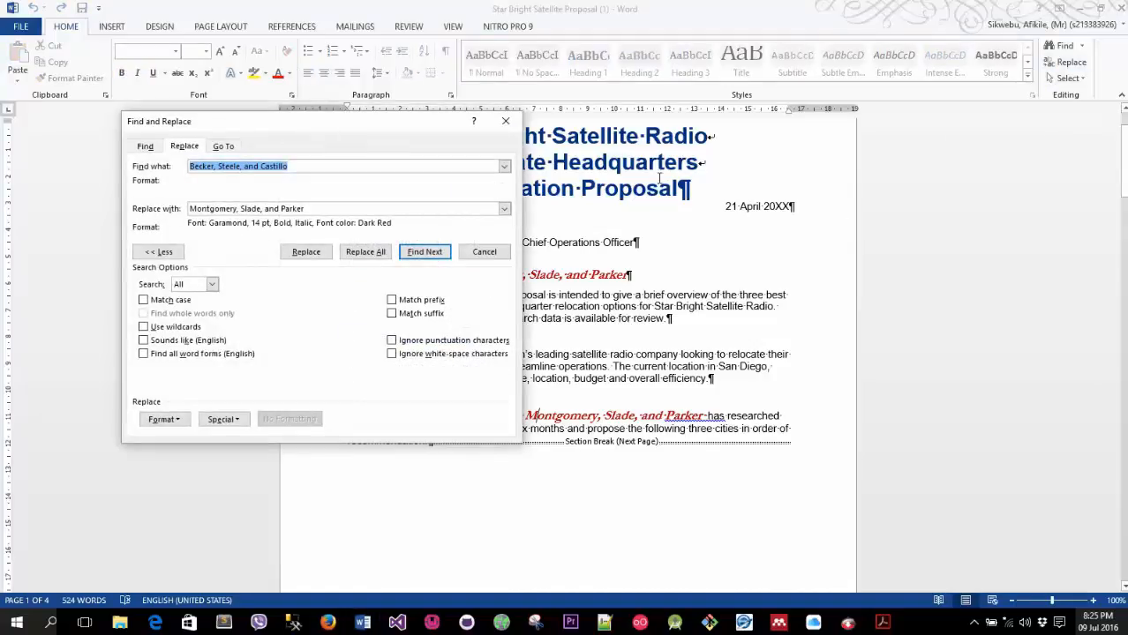
{"action": "left_click_drag", "start_coordinate": [310, 128], "coordinate": [639, 128]}
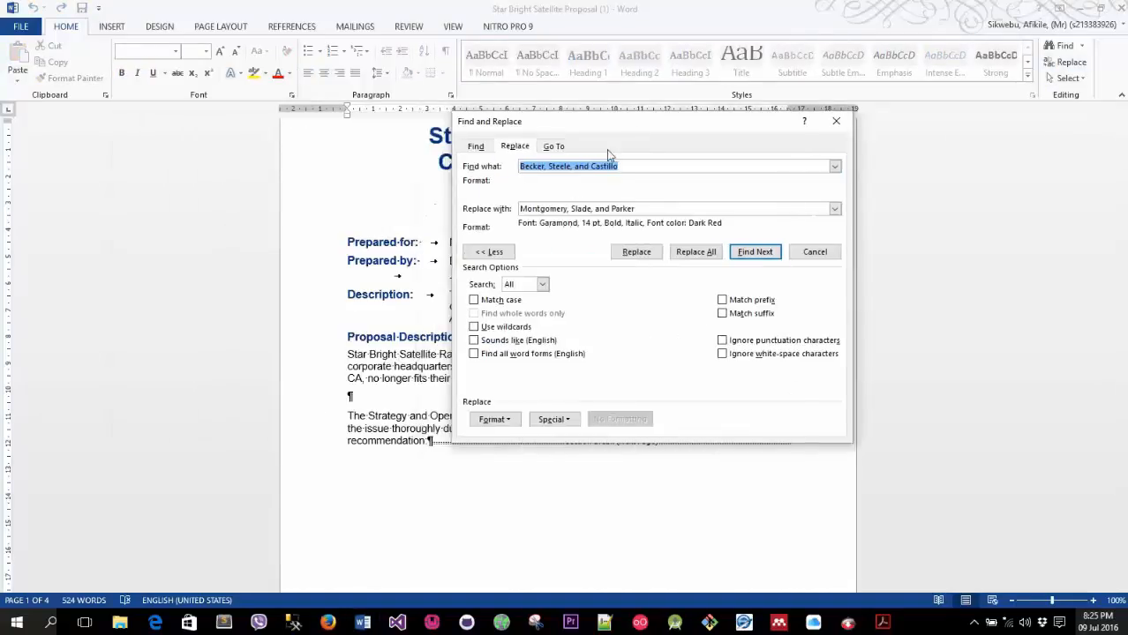
{"action": "left_click", "coordinate": [559, 421]}
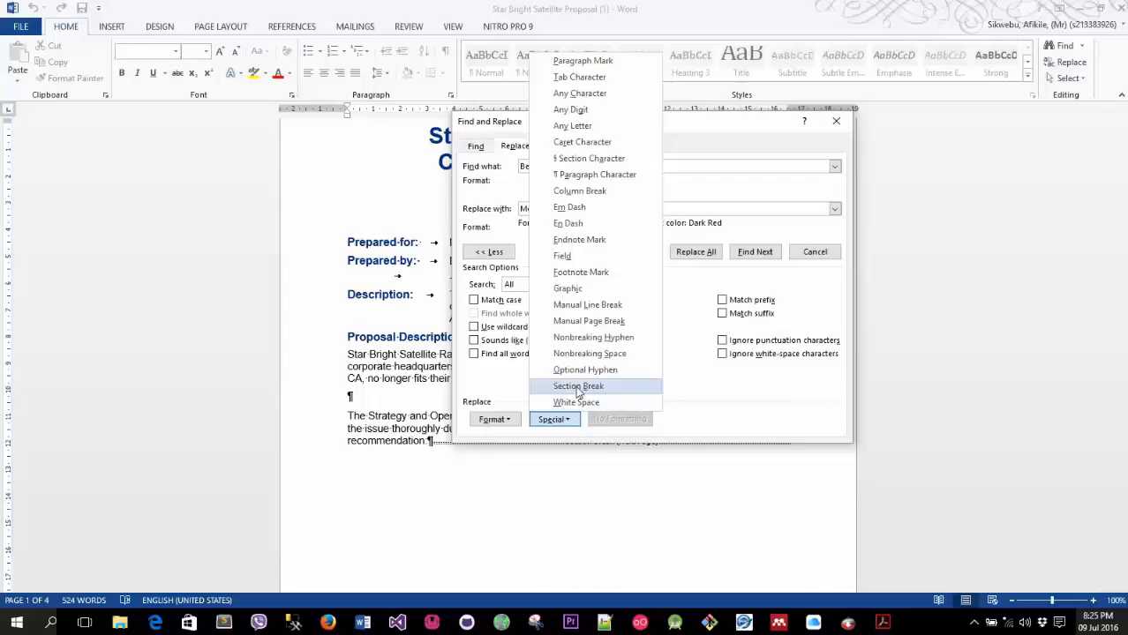
{"action": "left_click", "coordinate": [578, 388]}
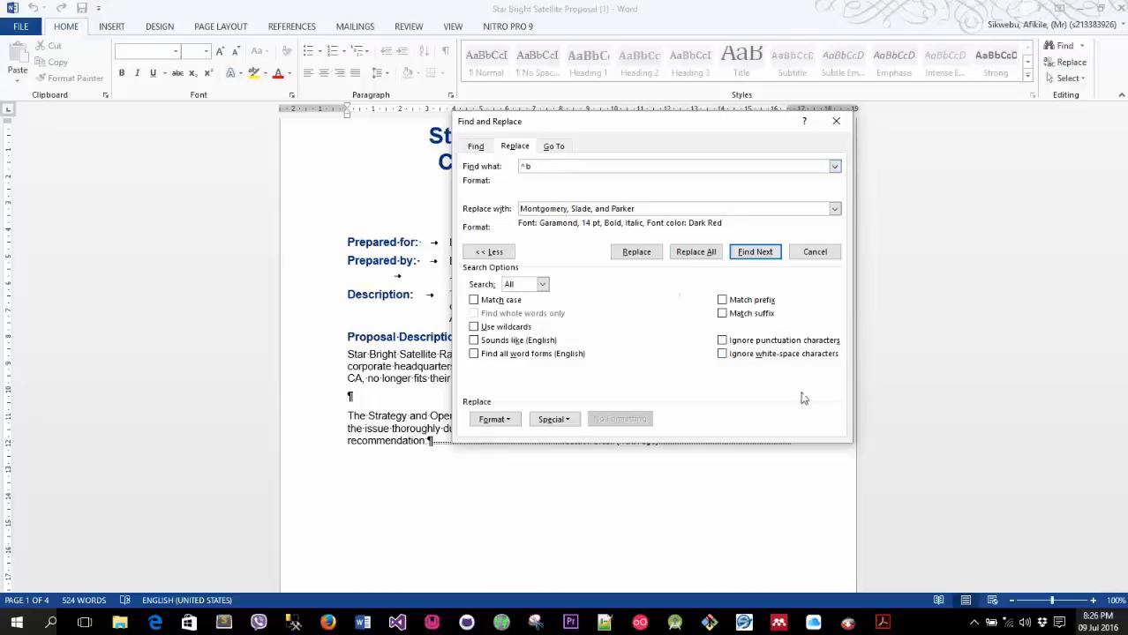
{"action": "left_click", "coordinate": [713, 209]}
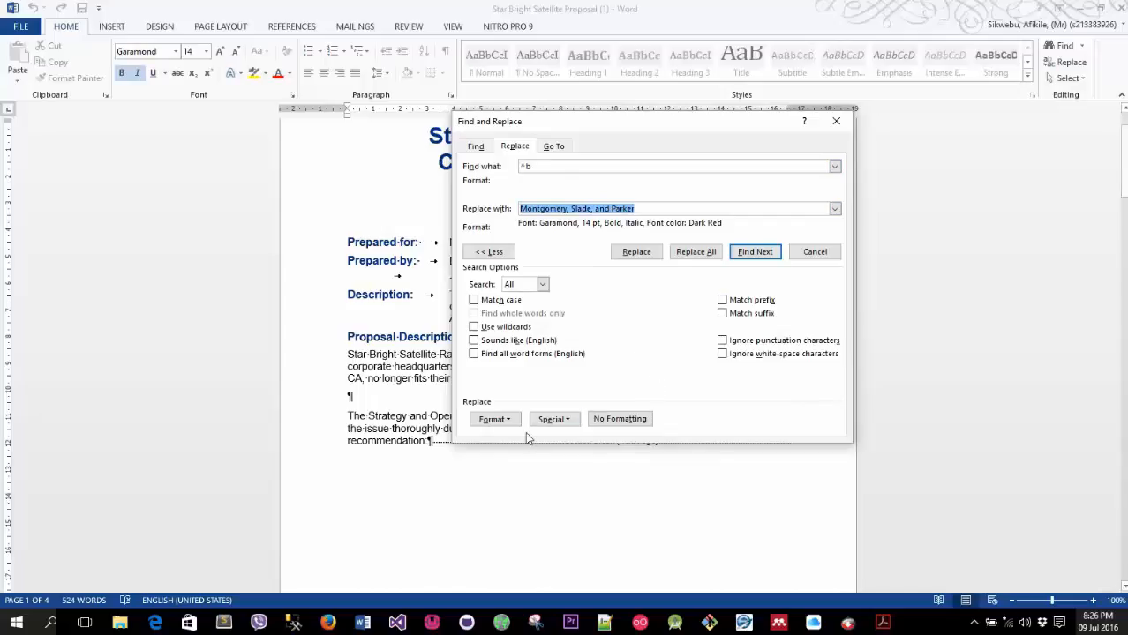
{"action": "left_click", "coordinate": [549, 421]}
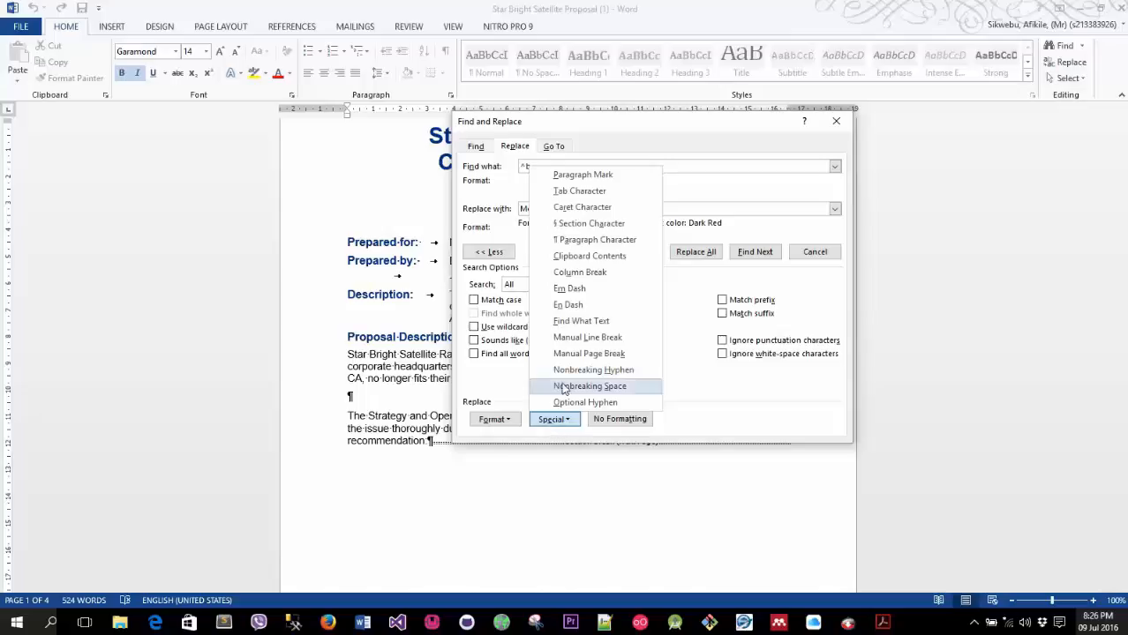
{"action": "left_click", "coordinate": [578, 353]}
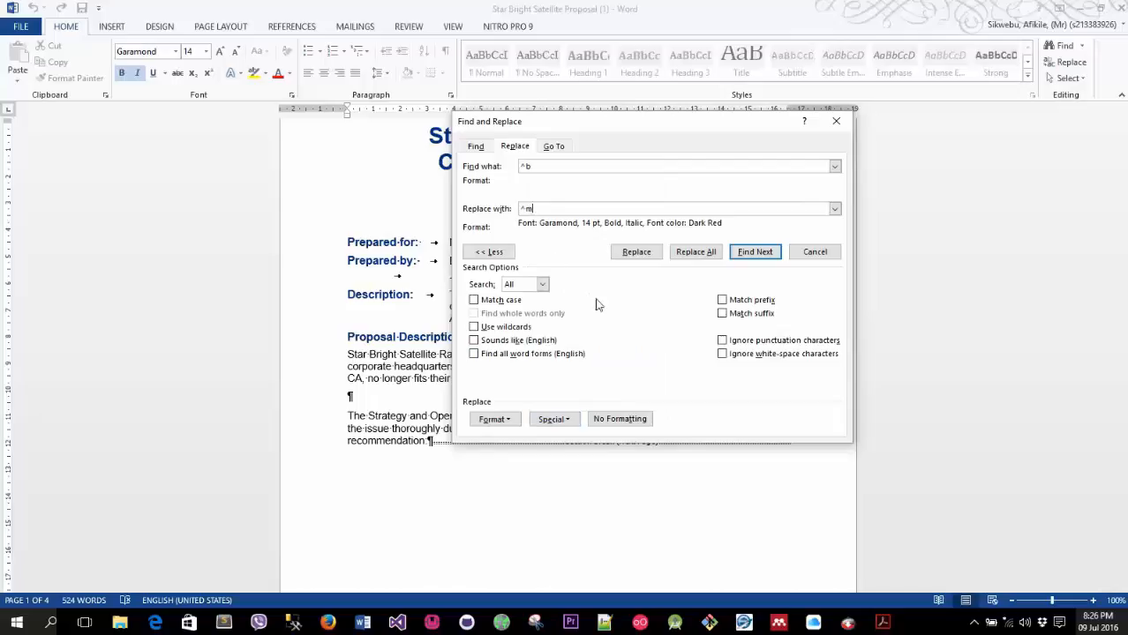
Find the section breaks one after another, keeping the Find and Replace dialog clear of each match
{"action": "left_click", "coordinate": [750, 253]}
{"action": "left_click_drag", "start_coordinate": [616, 136], "coordinate": [856, 180]}
{"action": "left_click_drag", "start_coordinate": [865, 225], "coordinate": [720, 221]}
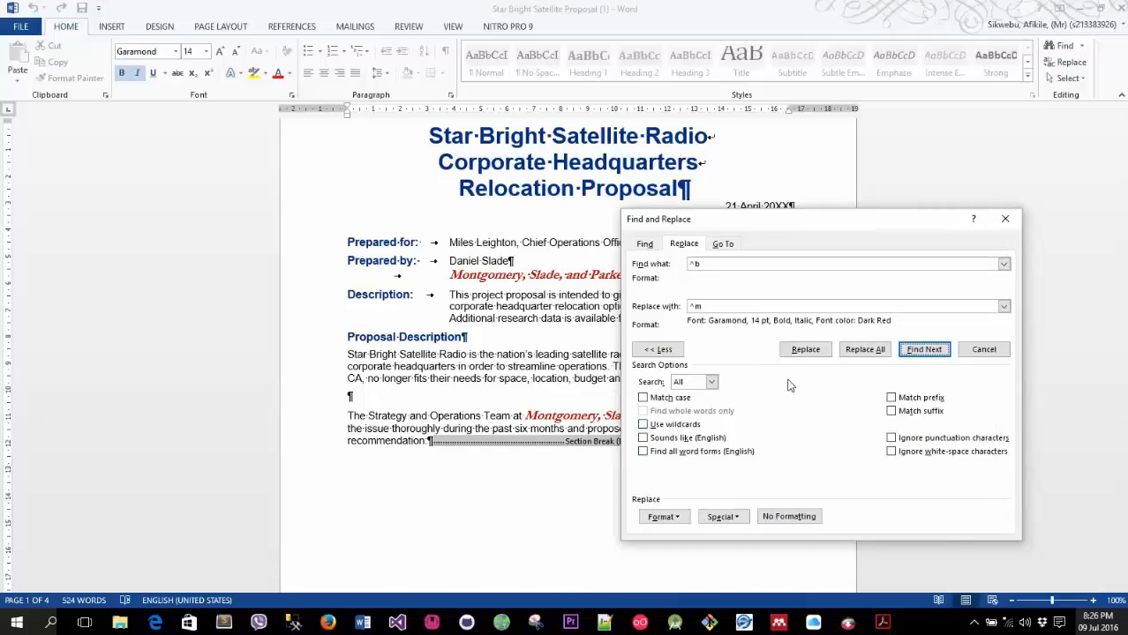
{"action": "left_click", "coordinate": [925, 350]}
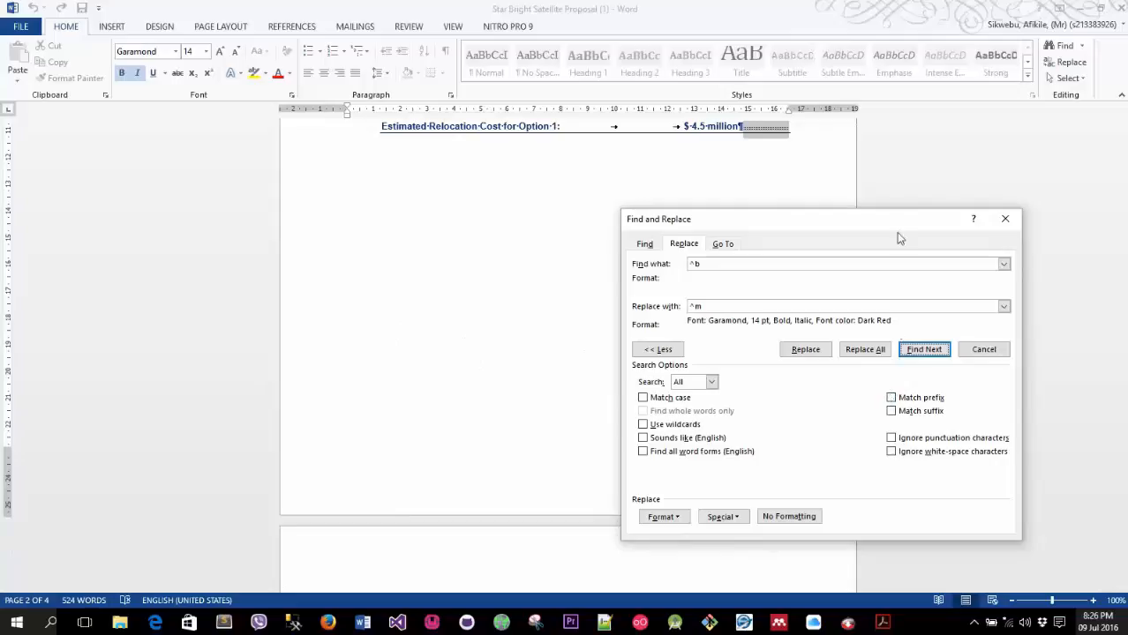
{"action": "left_click_drag", "start_coordinate": [878, 216], "coordinate": [573, 196]}
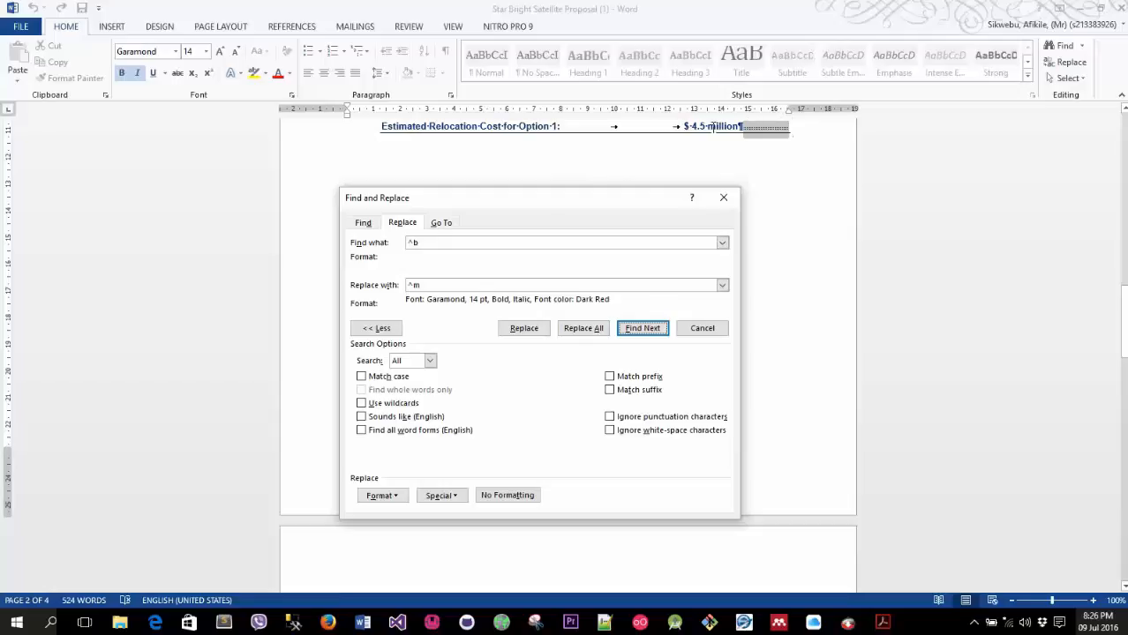
Replace all section breaks in the document with manual page breaks and close the Find and Replace dialog
{"action": "left_click", "coordinate": [574, 330]}
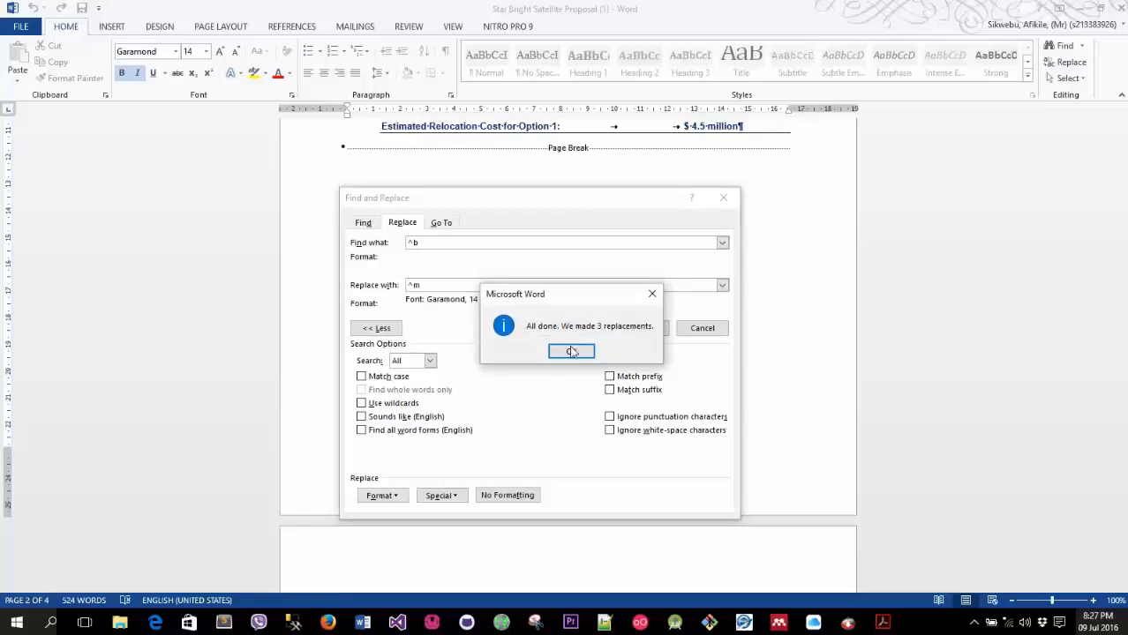
{"action": "left_click", "coordinate": [571, 352]}
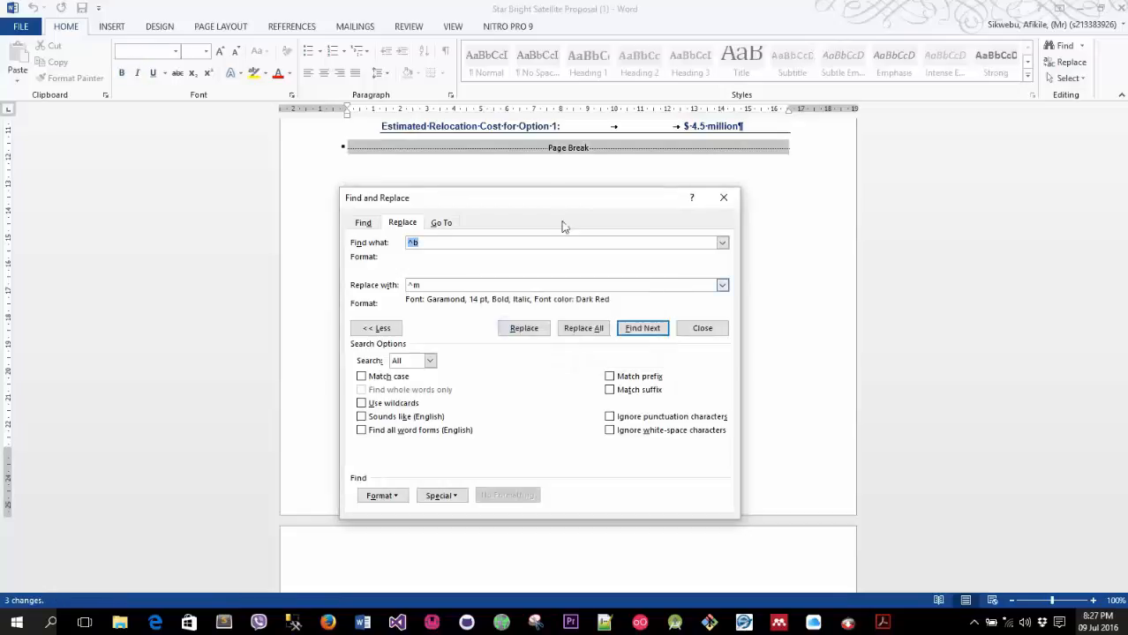
{"action": "left_click", "coordinate": [569, 157]}
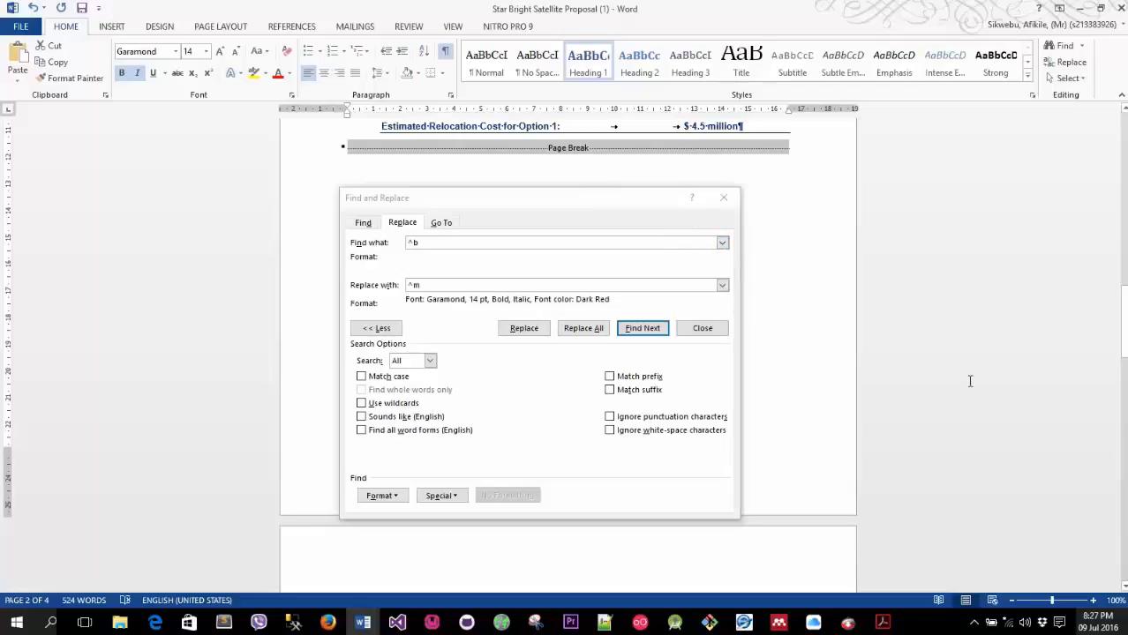
{"action": "left_click", "coordinate": [689, 330]}
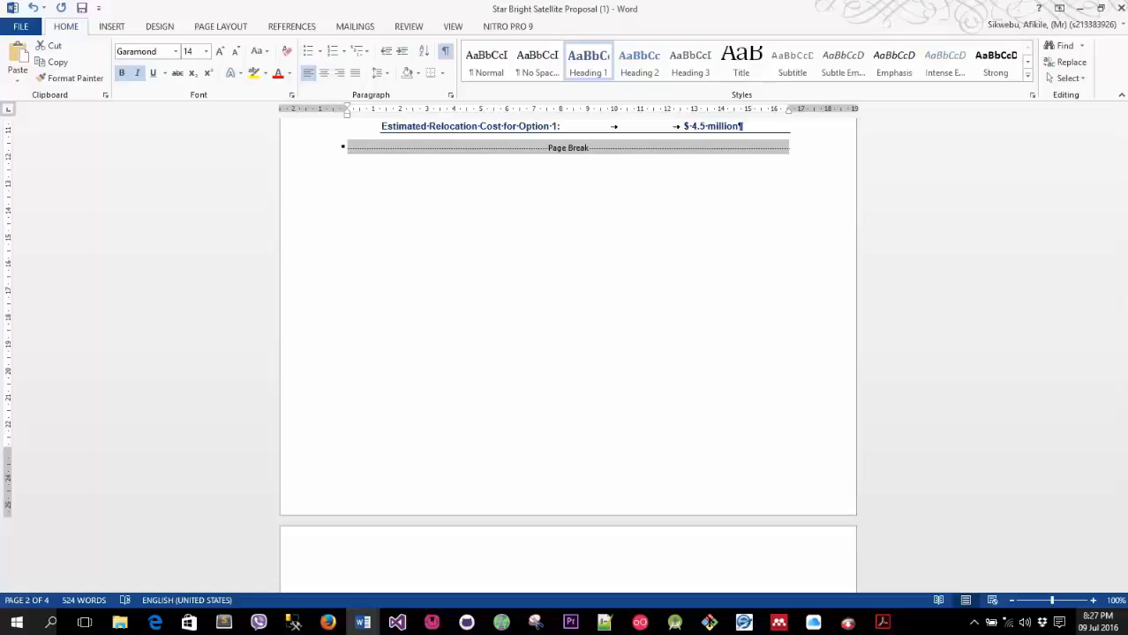
Hide the paragraph marks and other hidden formatting symbols, and return to the first page
{"action": "left_click", "coordinate": [445, 56]}
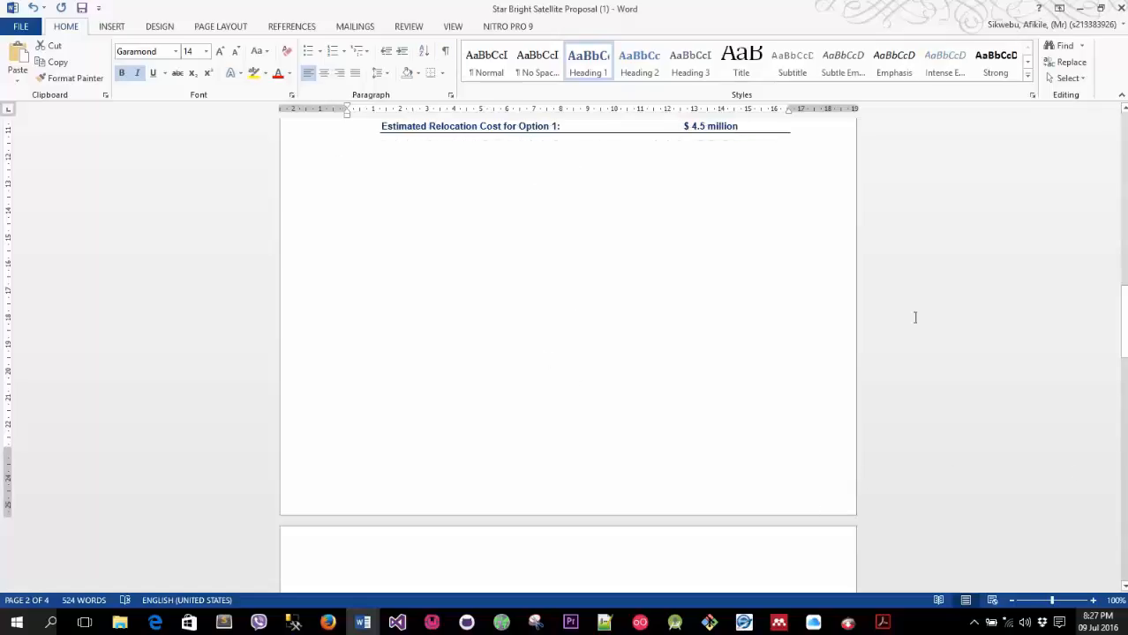
{"action": "left_click_drag", "start_coordinate": [1124, 328], "coordinate": [1125, 124]}
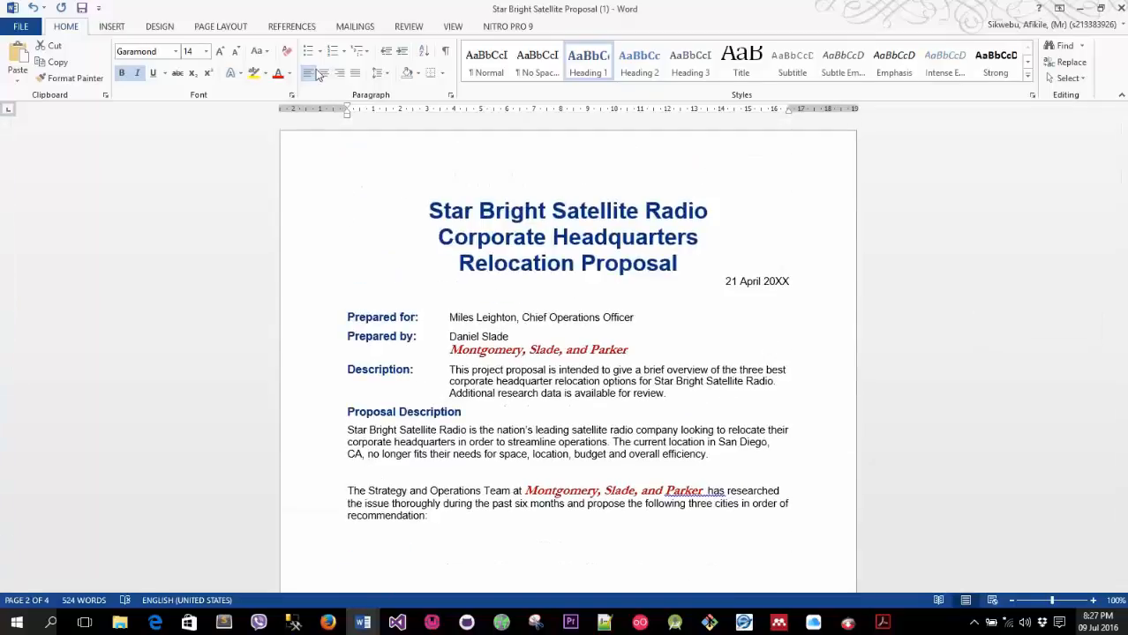
{"action": "left_click", "coordinate": [445, 50]}
{"action": "left_click", "coordinate": [445, 50]}
Open Go To and examine the item types it offers, including Line and Bookmark
{"action": "left_click", "coordinate": [1083, 46]}
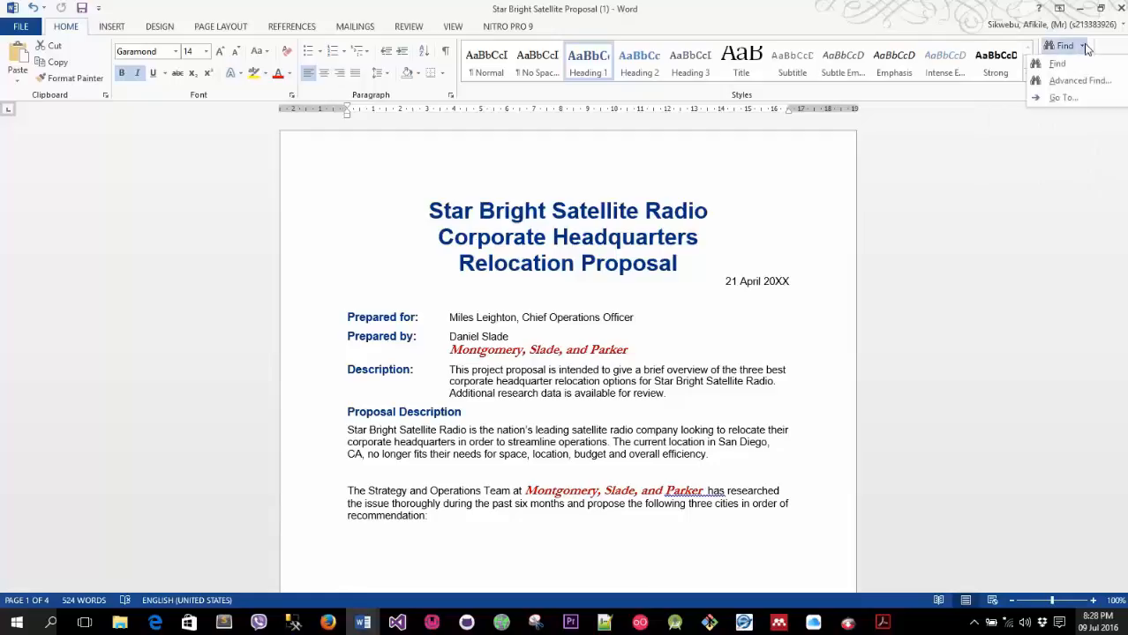
{"action": "left_click", "coordinate": [1084, 99]}
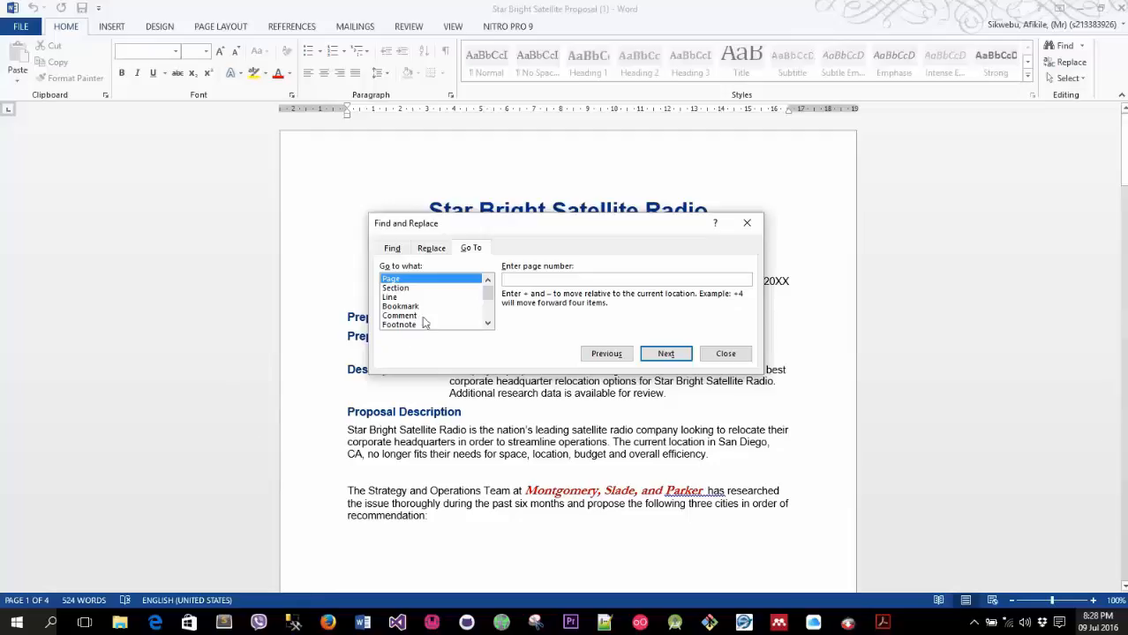
{"action": "mouse_move", "coordinate": [483, 294]}
{"action": "left_mouse_down"}
{"action": "mouse_move", "coordinate": [486, 310]}
{"action": "mouse_move", "coordinate": [486, 284]}
{"action": "mouse_move", "coordinate": [495, 318]}
{"action": "mouse_move", "coordinate": [486, 286]}
{"action": "left_mouse_up"}
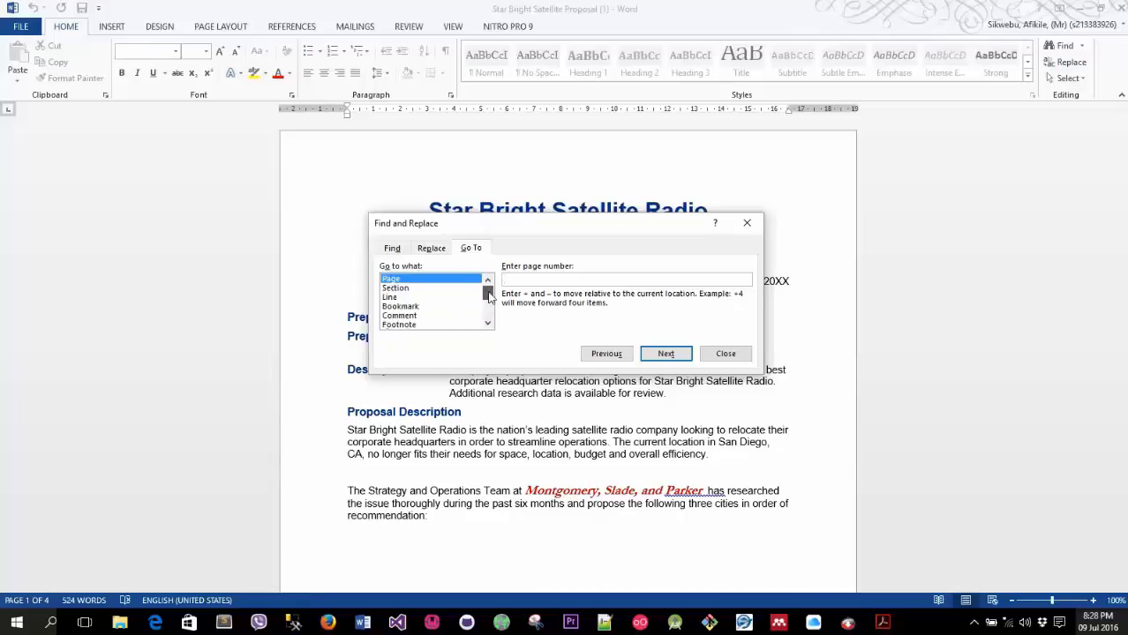
{"action": "left_click", "coordinate": [414, 298]}
{"action": "left_click", "coordinate": [428, 306]}
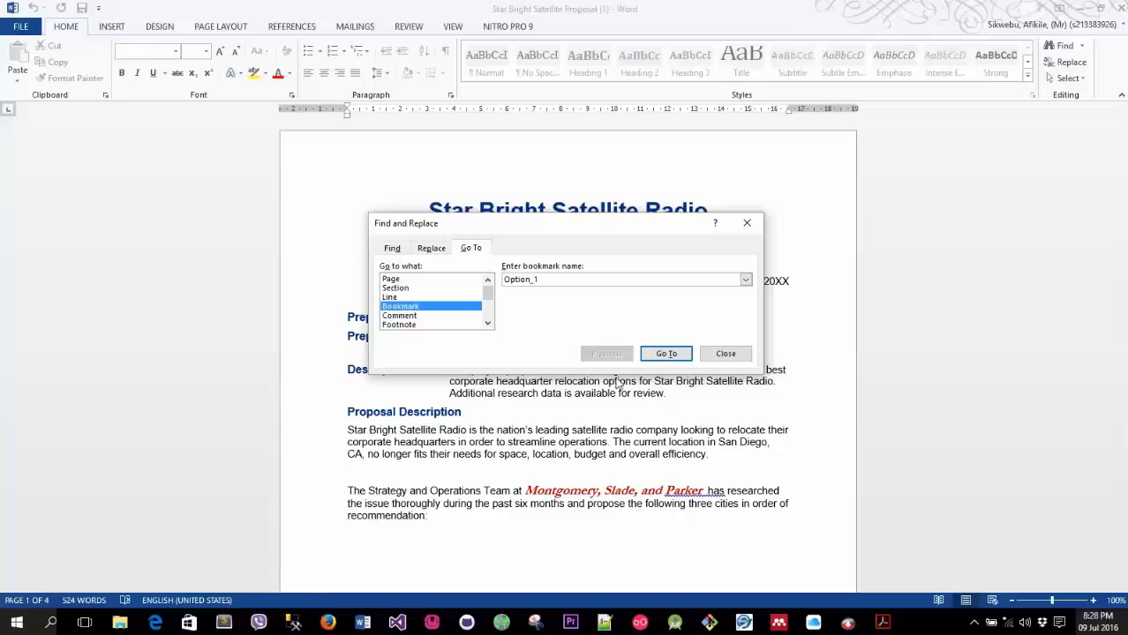
{"action": "double_click", "coordinate": [553, 280]}
{"action": "type", "text": "4"}
Use Go To with the Page item to jump to page 4, to page 3 and back to page 4
{"action": "left_click", "coordinate": [388, 281]}
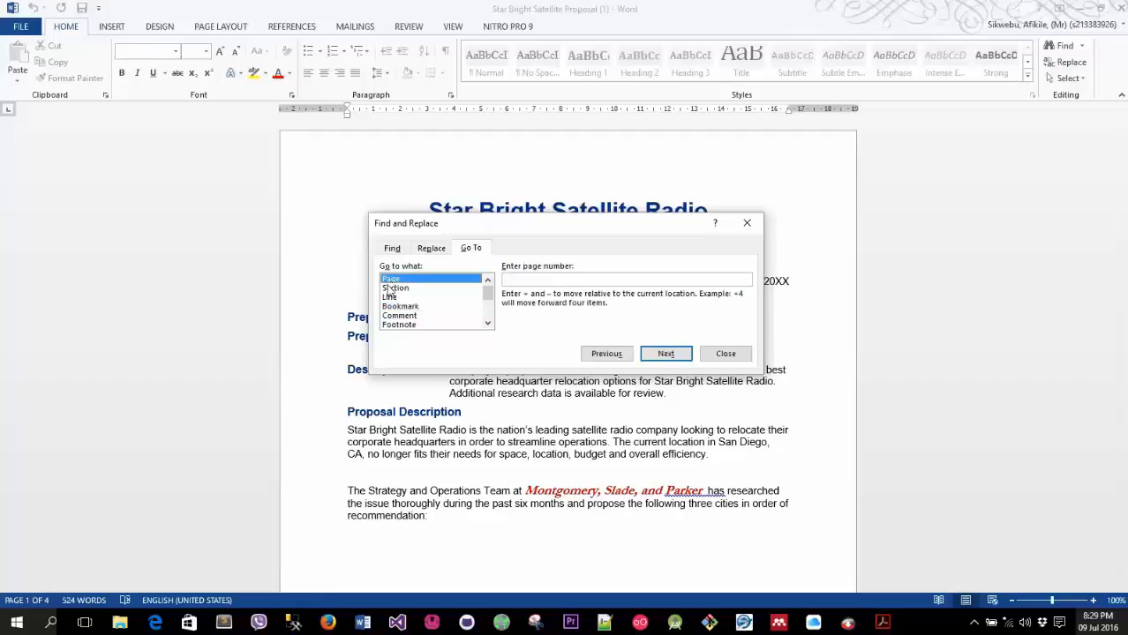
{"action": "left_click", "coordinate": [597, 277]}
{"action": "type", "text": "4"}
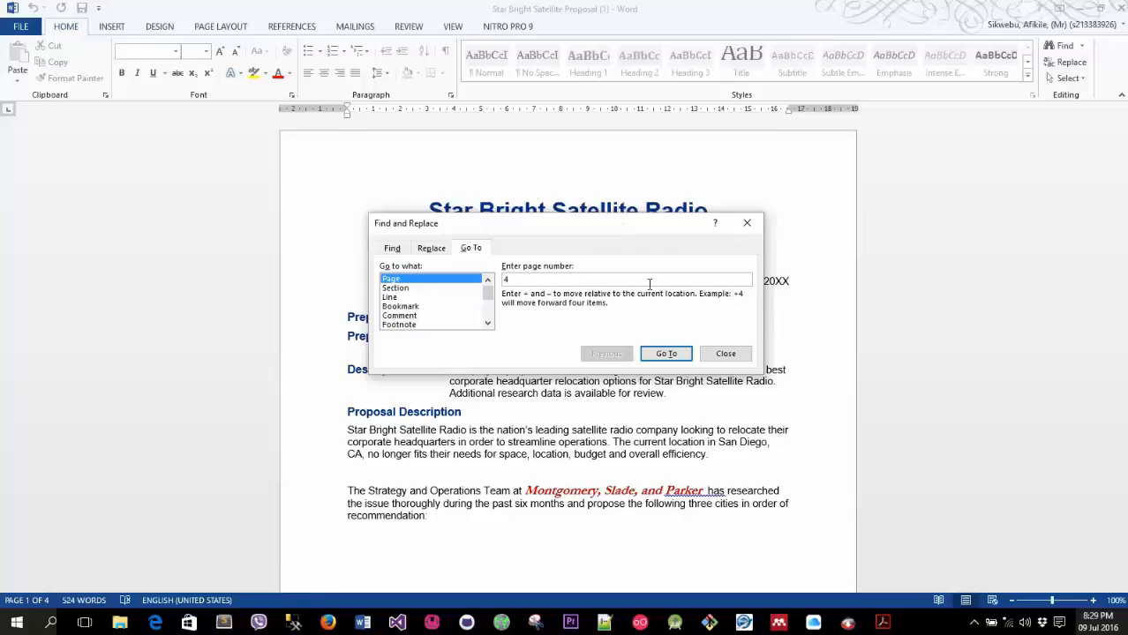
{"action": "left_click", "coordinate": [667, 353]}
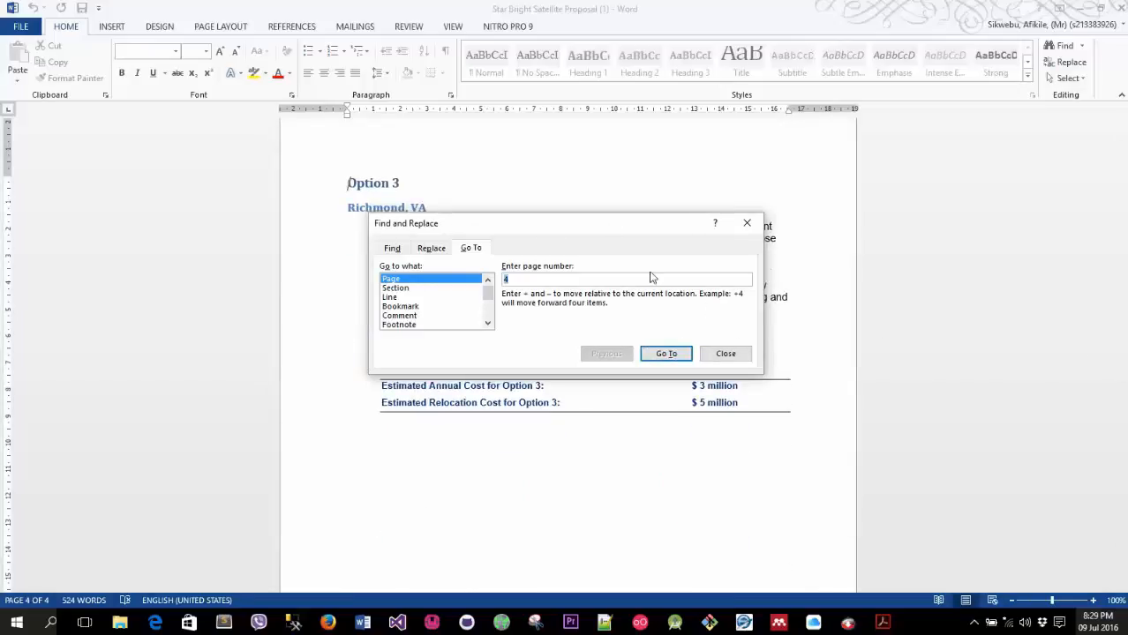
{"action": "type", "text": "3"}
{"action": "left_click", "coordinate": [665, 353]}
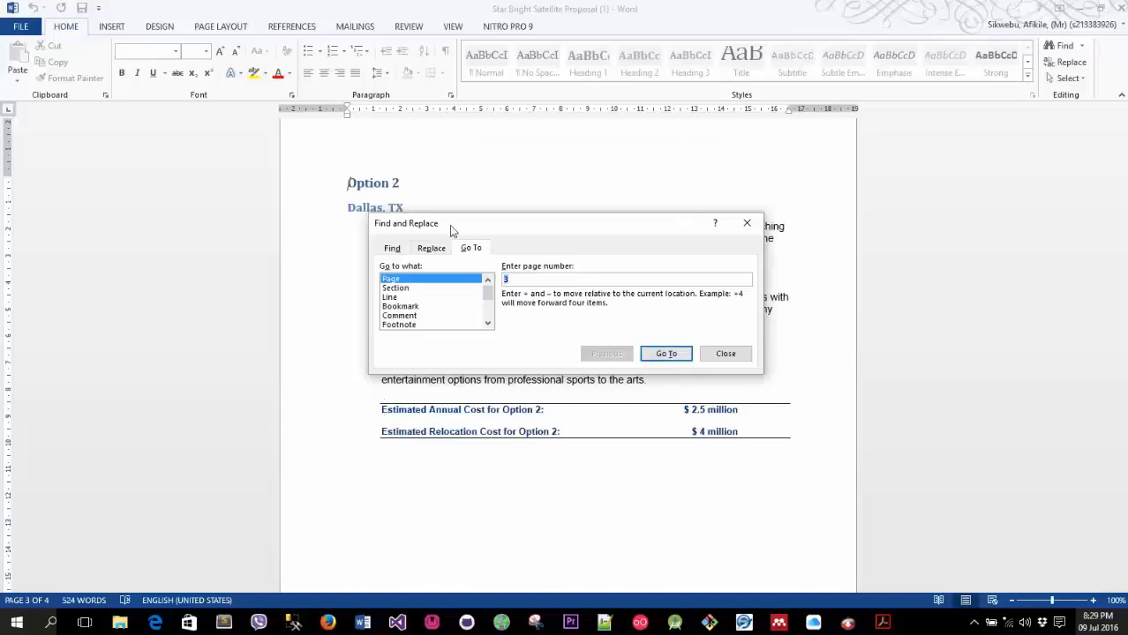
{"action": "type", "text": "4"}
{"action": "key", "text": "Return"}
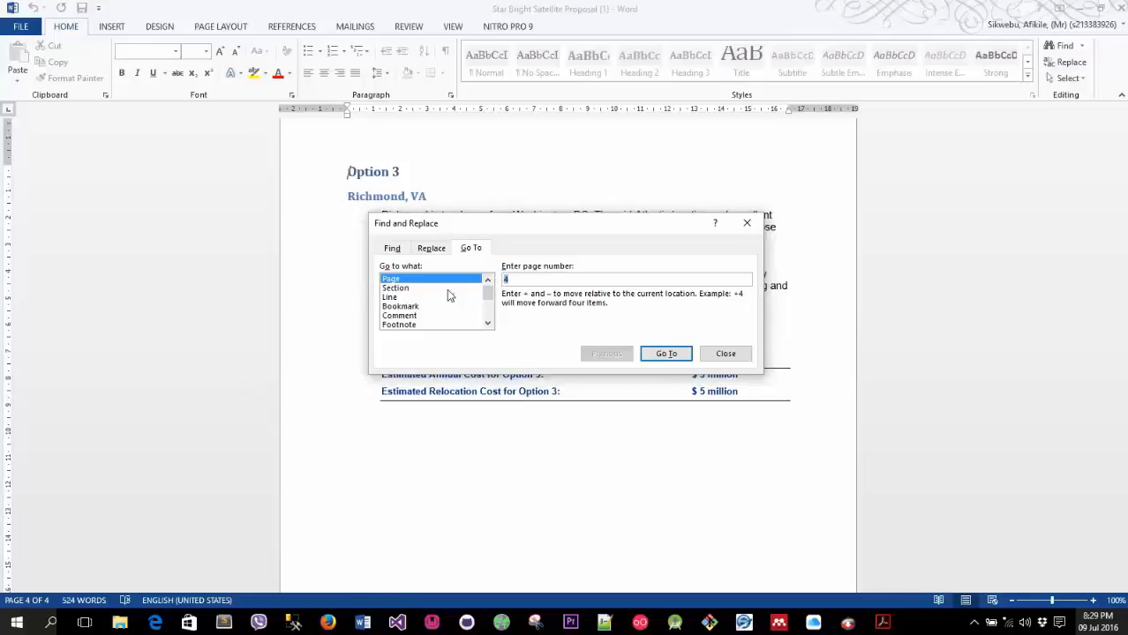
Go to the Option_1 bookmark and repeatedly collapse and expand the content under the Option 1 heading, leaving it collapsed
{"action": "left_click", "coordinate": [390, 308]}
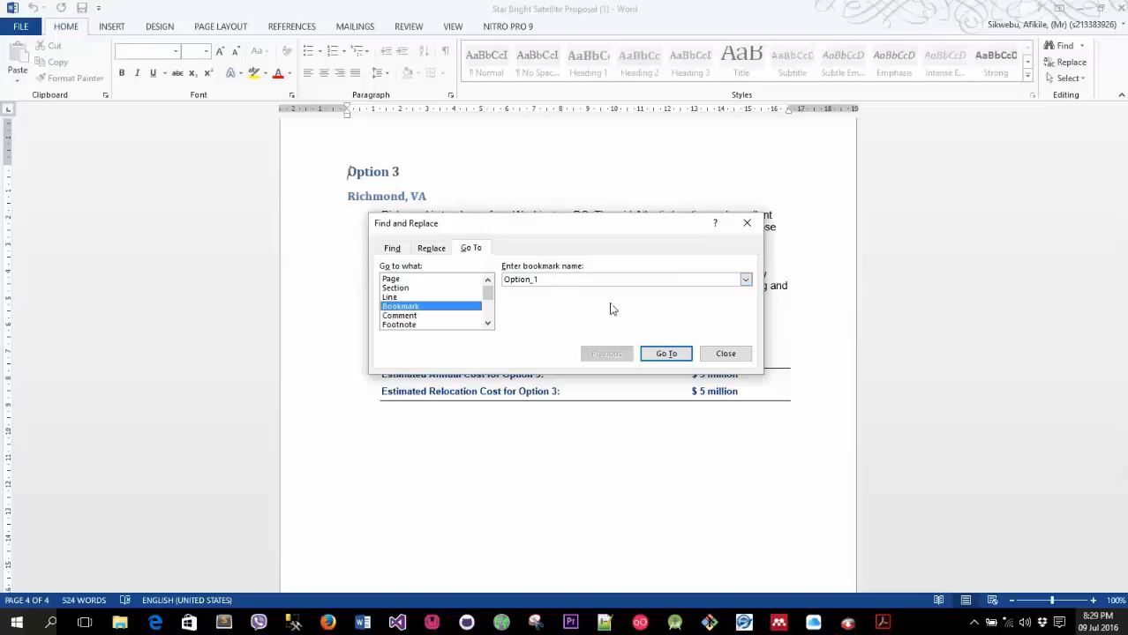
{"action": "left_click", "coordinate": [680, 353]}
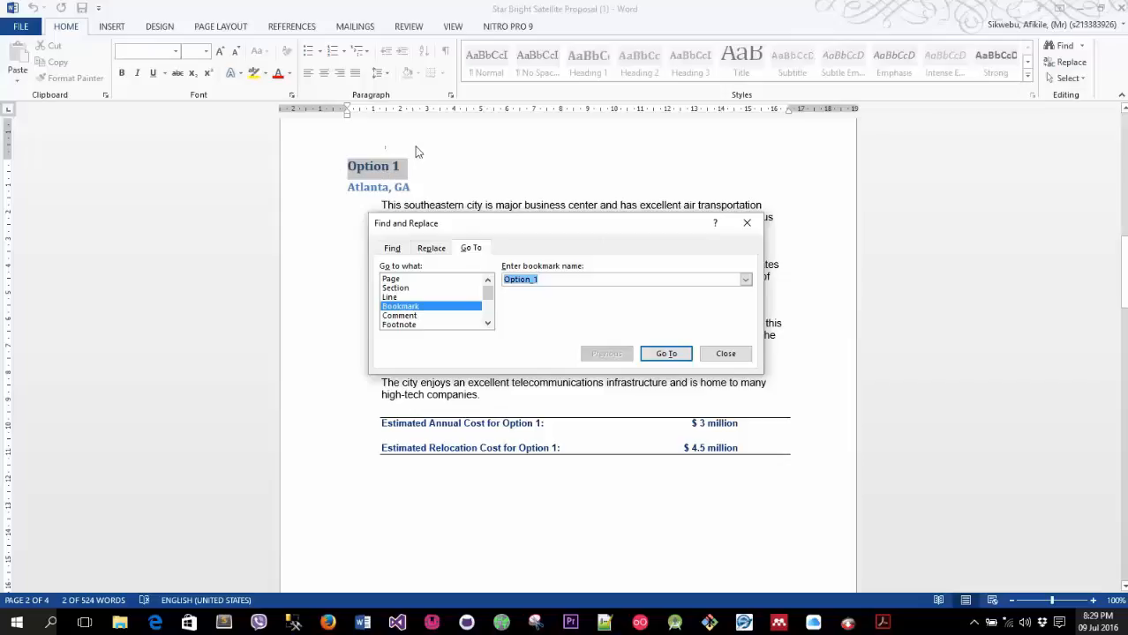
{"action": "left_click", "coordinate": [339, 169]}
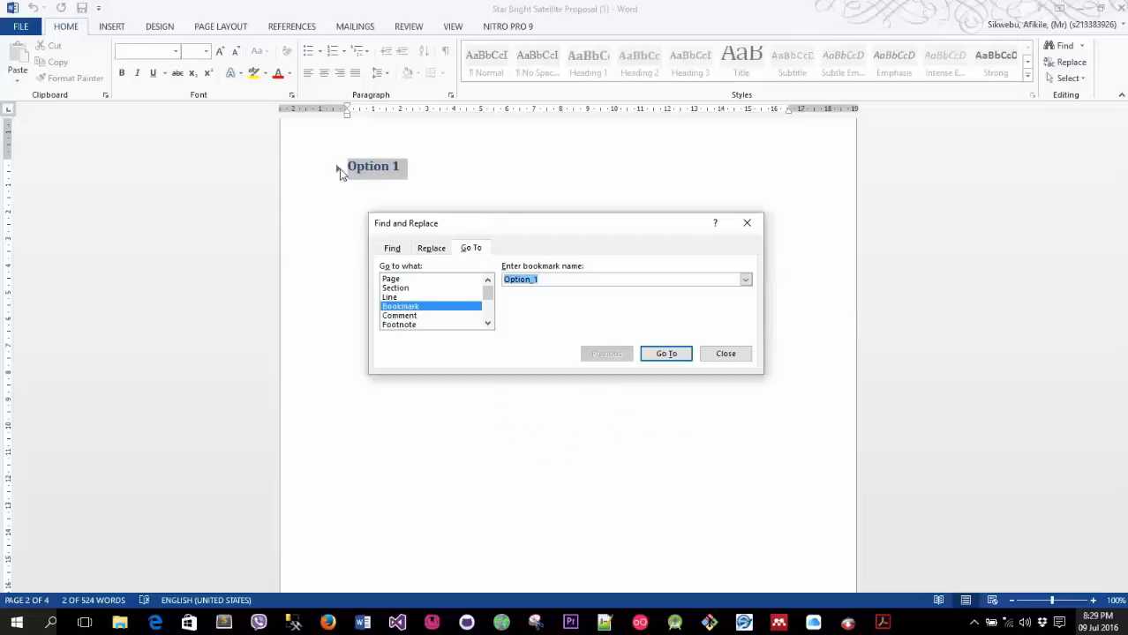
{"action": "left_click", "coordinate": [334, 173]}
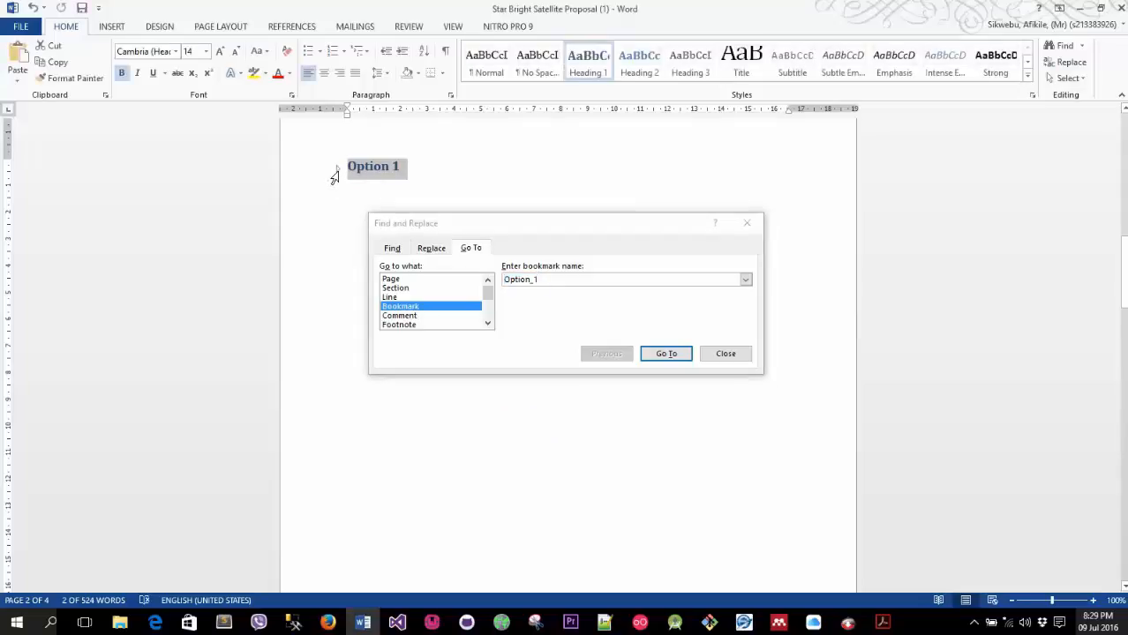
{"action": "left_click", "coordinate": [338, 170]}
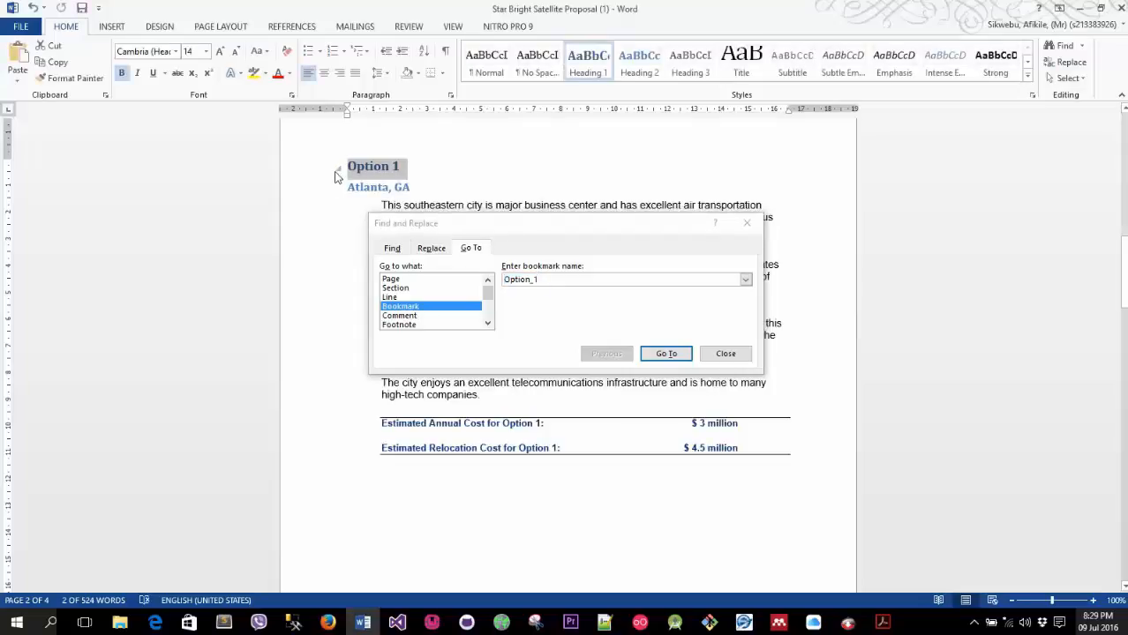
{"action": "left_click", "coordinate": [338, 170]}
{"action": "left_click", "coordinate": [339, 171]}
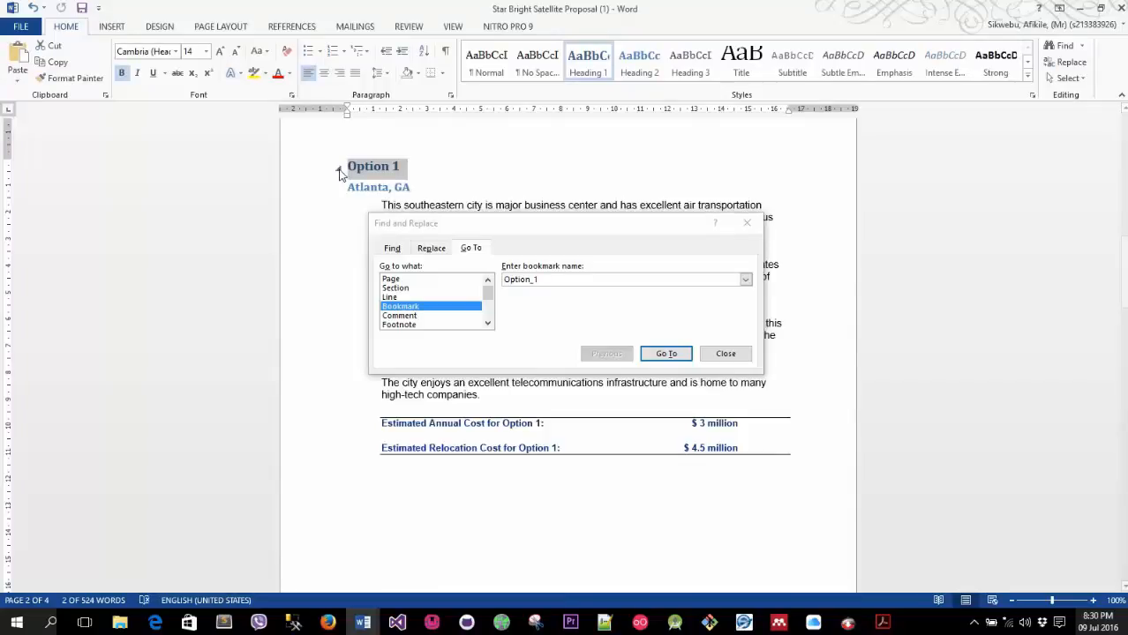
{"action": "left_click", "coordinate": [339, 170]}
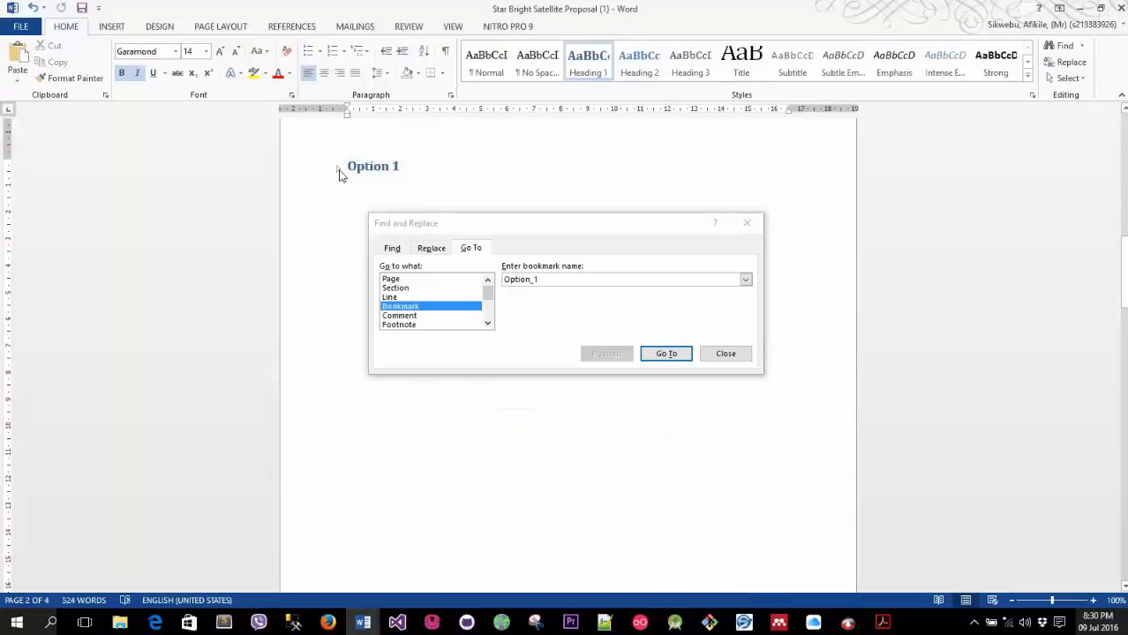
Expand the content under the Option 1 heading and close the Find and Replace dialog
{"action": "left_click", "coordinate": [339, 169]}
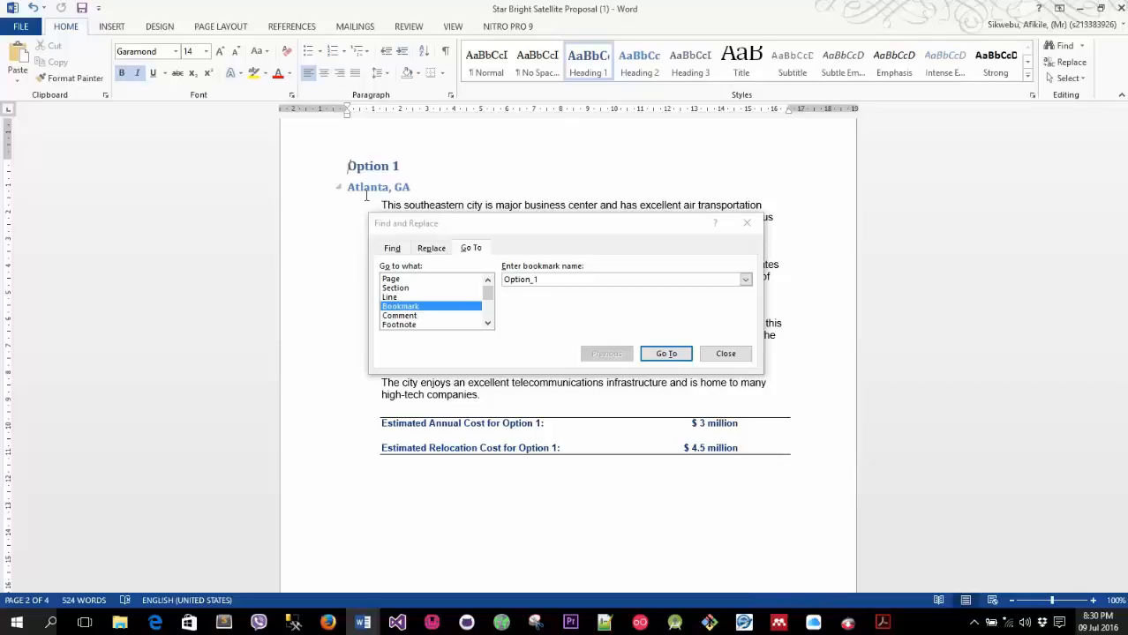
{"action": "left_click", "coordinate": [726, 352]}
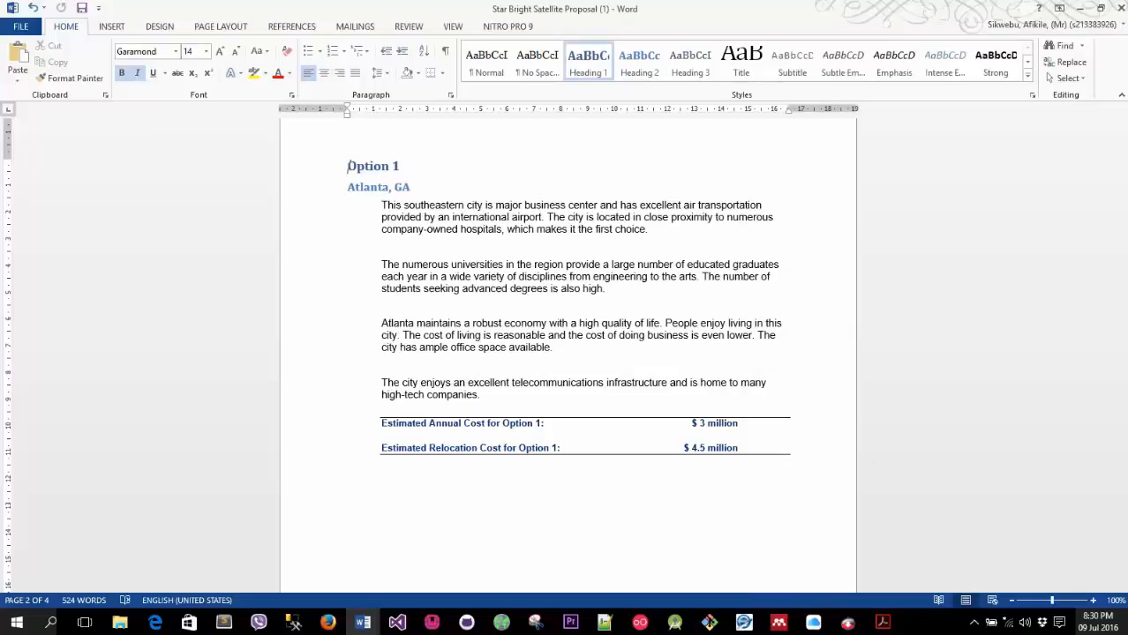
{"action": "key", "text": "super+d"}
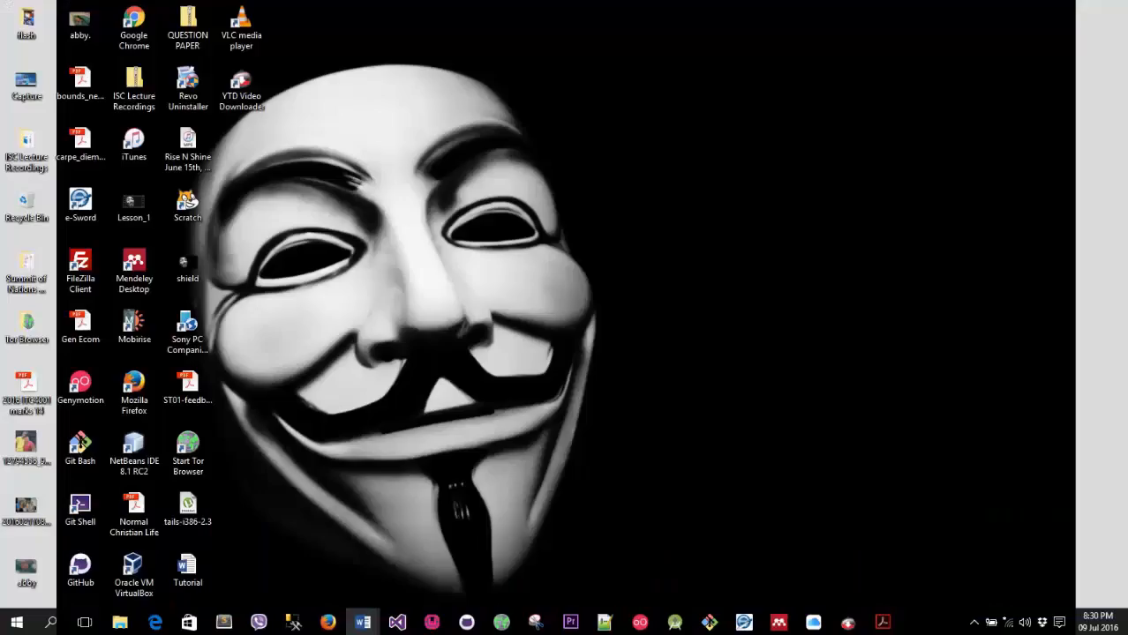
{"action": "key", "text": "super+d"}
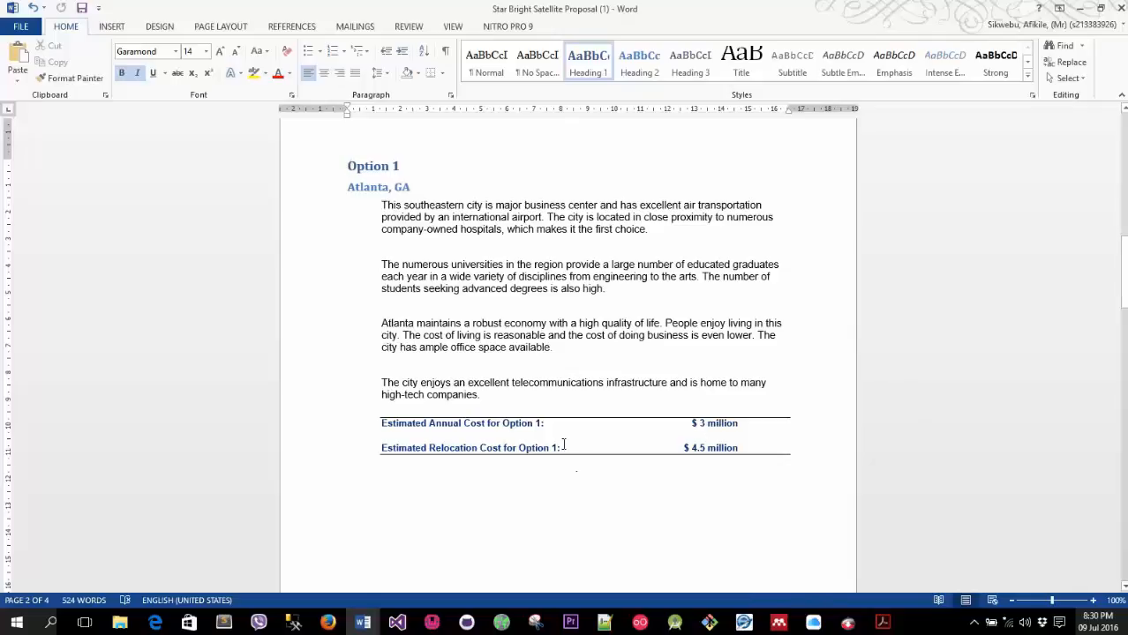
Delete characters backwards from the end of the last paragraph under Atlanta, GA, and undo the deletion
{"action": "left_click", "coordinate": [489, 397]}
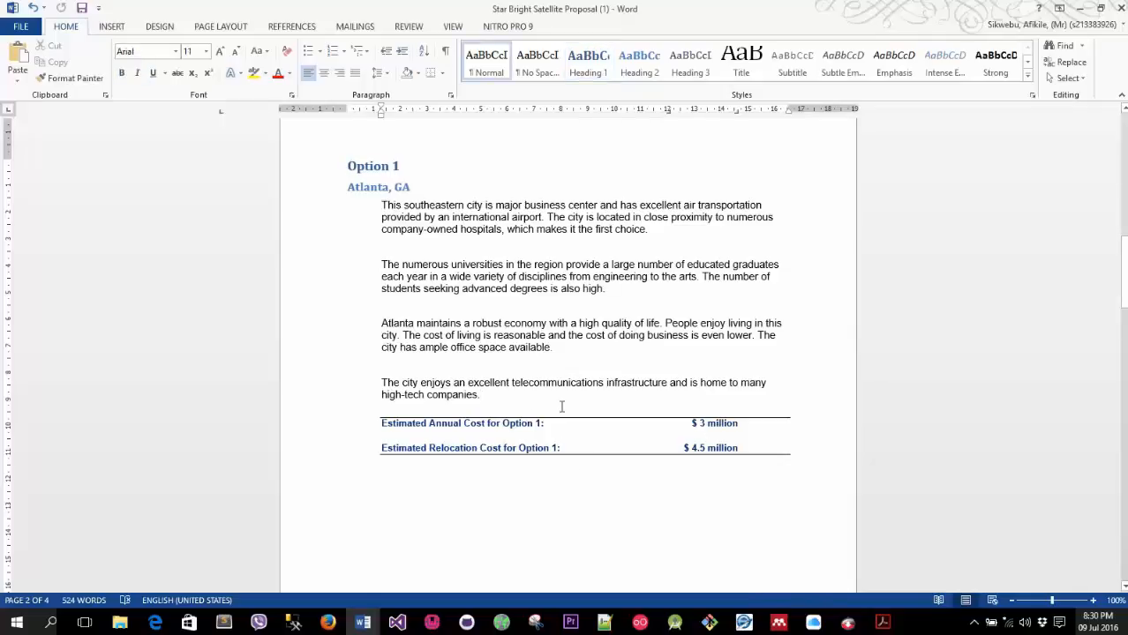
{"action": "key", "text": "BackSpace"}
{"action": "key", "text": "BackSpace"}
{"action": "key", "text": "BackSpace"}
{"action": "key", "text": "BackSpace"}
{"action": "key", "text": "BackSpace"}
{"action": "key", "text": "BackSpace"}
{"action": "key", "text": "BackSpace"}
{"action": "key", "text": "BackSpace"}
{"action": "key", "text": "BackSpace"}
{"action": "key", "text": "BackSpace"}
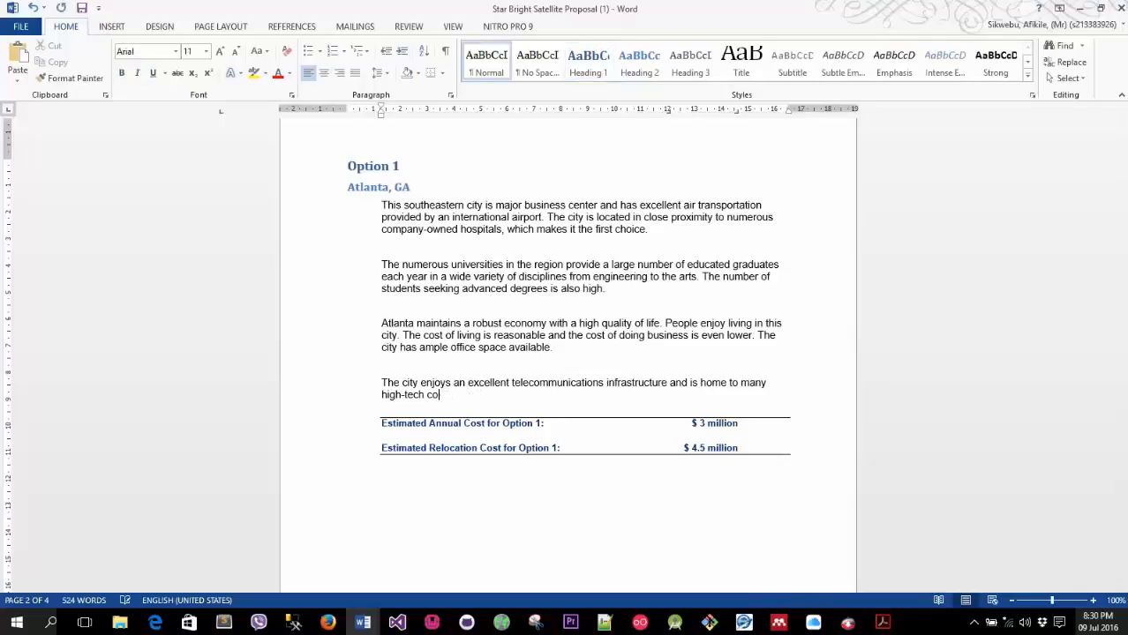
{"action": "key", "text": "ctrl+z"}
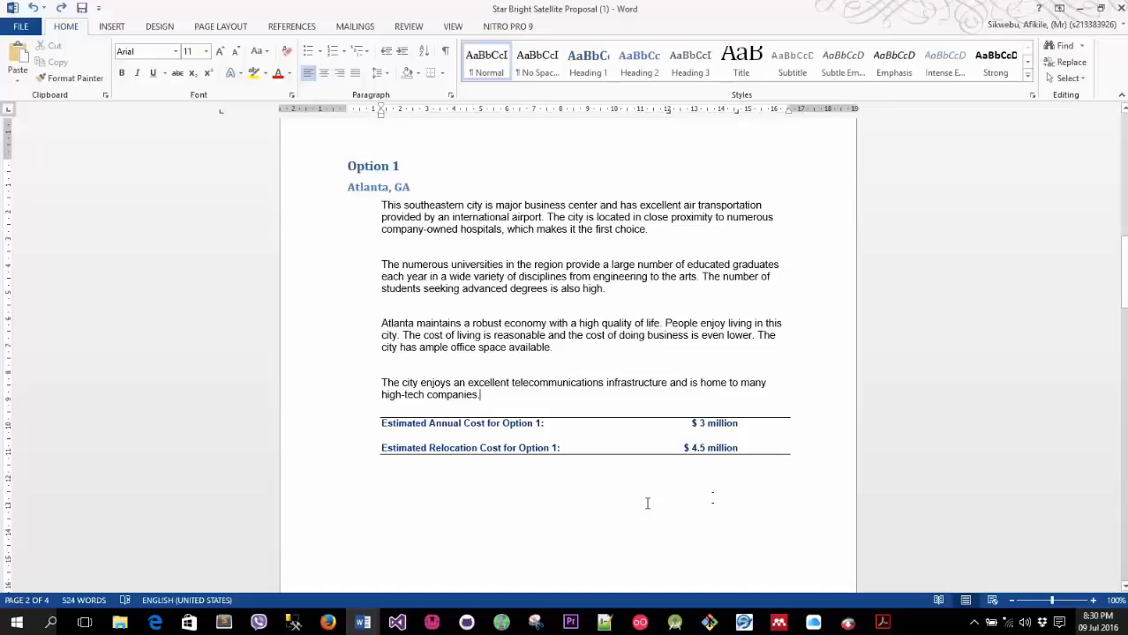
Delete four characters forwards from just before the word "companies" in the last Atlanta paragraph, and undo each deletion
{"action": "left_click", "coordinate": [428, 395]}
{"action": "key", "text": "Delete"}
{"action": "key", "text": "Delete"}
{"action": "key", "text": "Delete"}
{"action": "key", "text": "Delete"}
{"action": "key", "text": "ctrl+z"}
{"action": "key", "text": "ctrl+z"}
{"action": "key", "text": "ctrl+z"}
{"action": "key", "text": "ctrl+z"}
Replace "Star Bright Satellite Radio" at the start of the paragraph under Proposal Description with "SBSR"
{"action": "left_click_drag", "start_coordinate": [1122, 279], "coordinate": [1101, 111]}
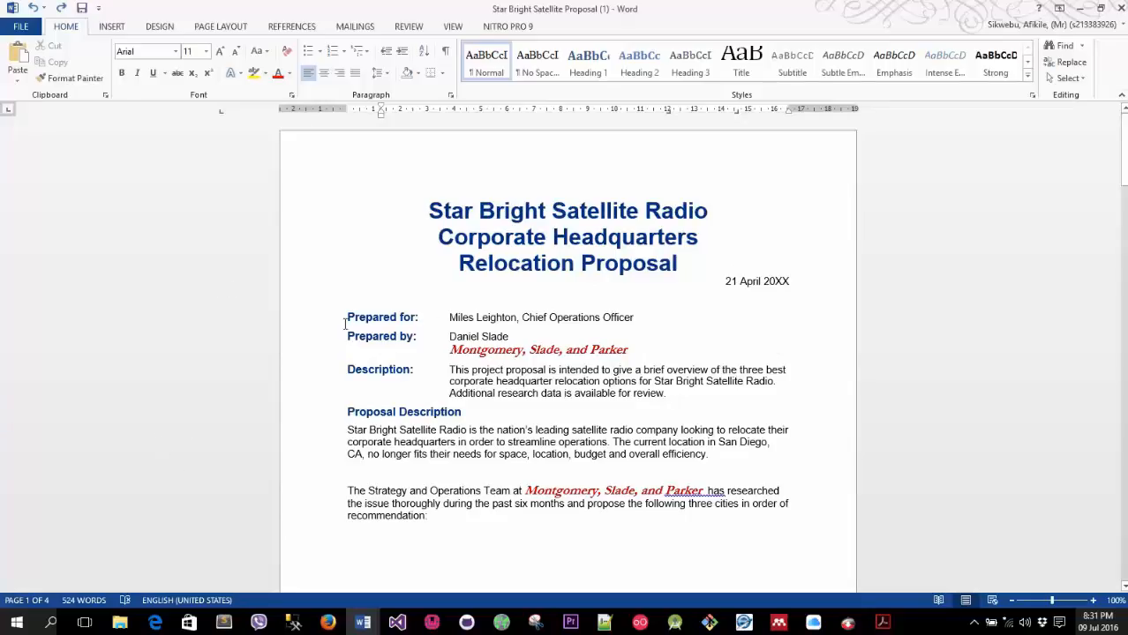
{"action": "left_click", "coordinate": [347, 412]}
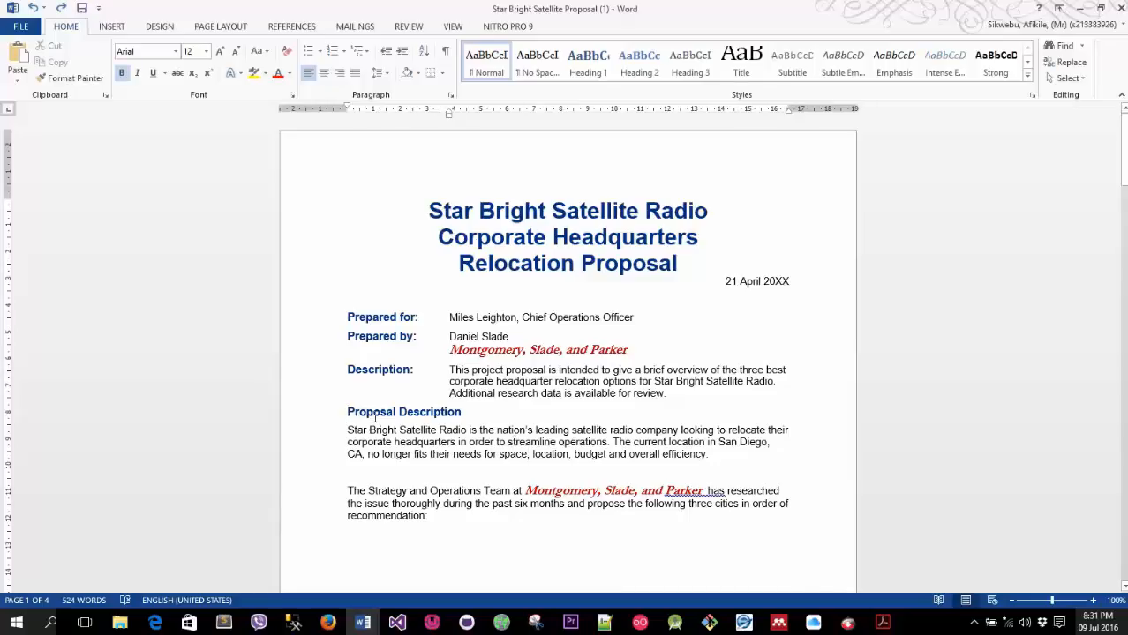
{"action": "left_click", "coordinate": [347, 428]}
{"action": "left_click_drag", "start_coordinate": [348, 431], "coordinate": [466, 433]}
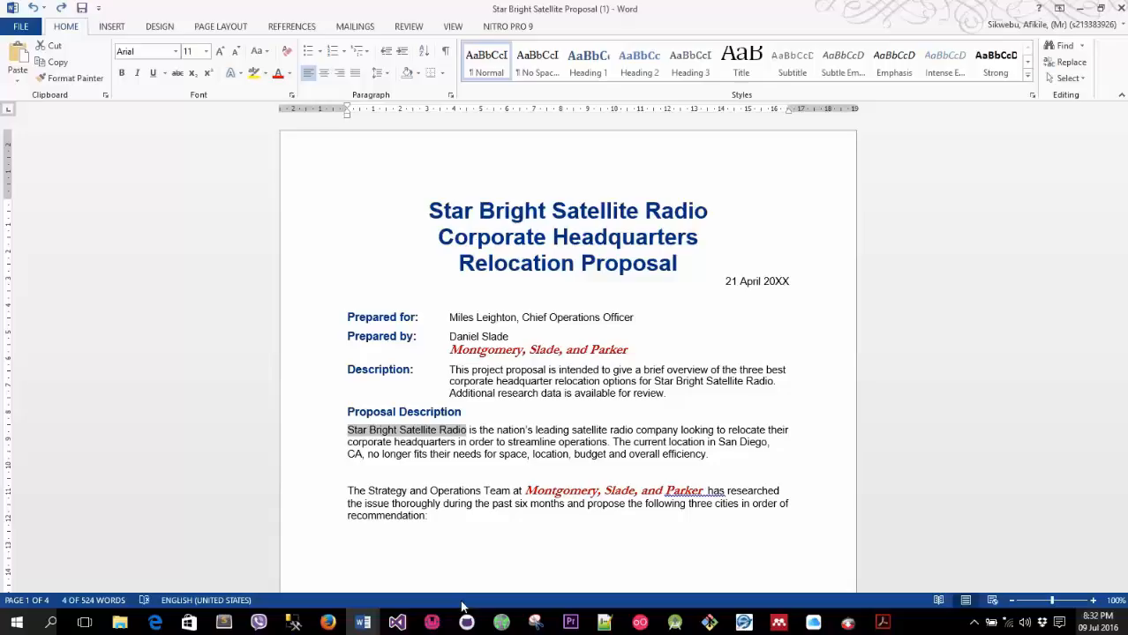
{"action": "type", "text": "SBS"}
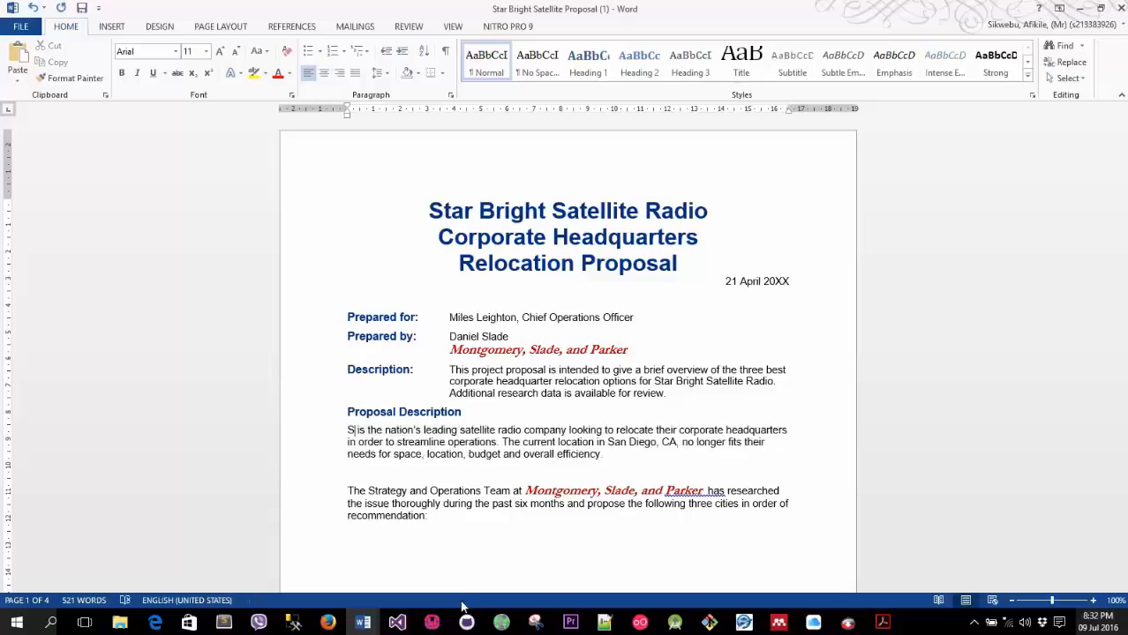
{"action": "type", "text": "R"}
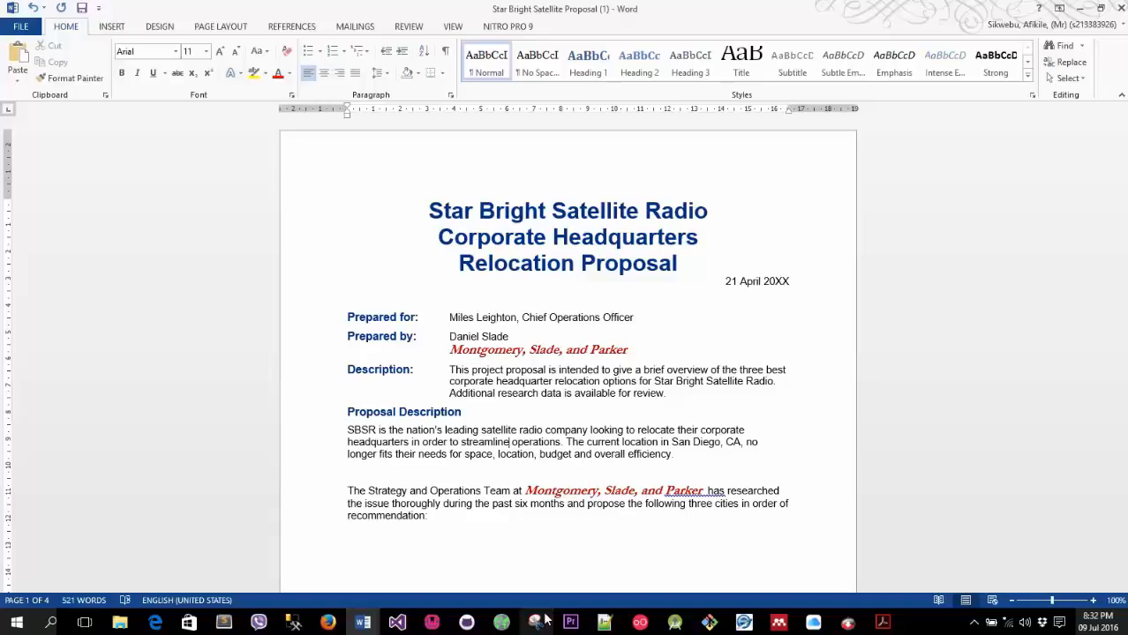
Delete the word "streamline" from the first sentence under Proposal Description
{"action": "key", "text": "BackSpace"}
{"action": "key", "text": "BackSpace"}
{"action": "key", "text": "BackSpace"}
{"action": "key", "text": "BackSpace"}
{"action": "key", "text": "BackSpace"}
{"action": "key", "text": "BackSpace"}
{"action": "key", "text": "BackSpace"}
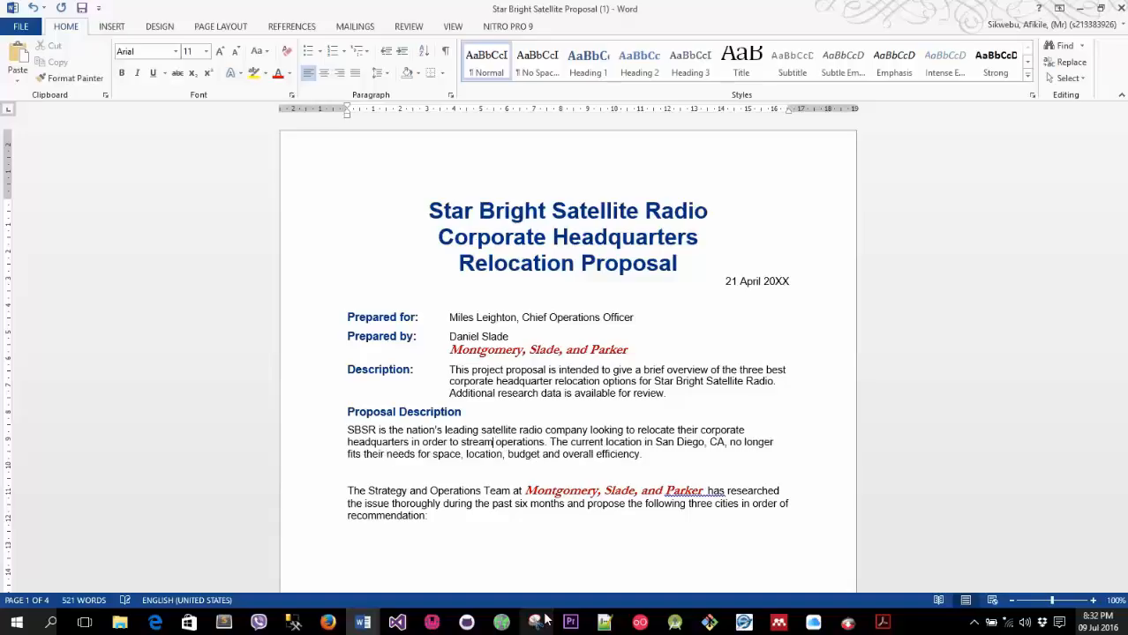
{"action": "key", "text": "BackSpace"}
{"action": "key", "text": "BackSpace"}
{"action": "key", "text": "BackSpace"}
{"action": "key", "text": "BackSpace"}
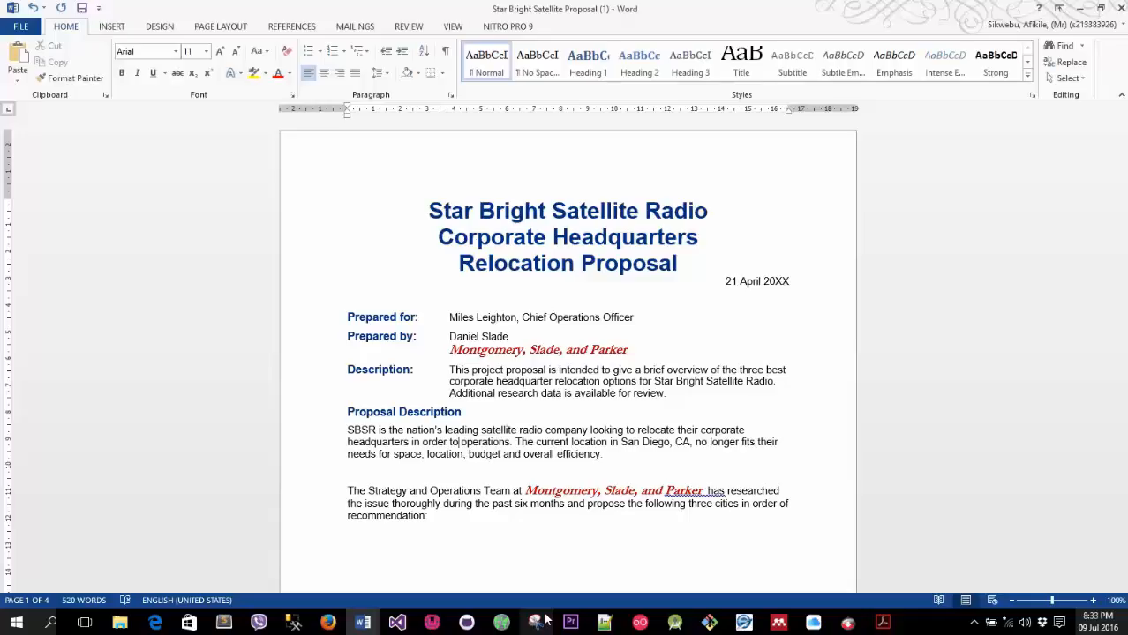
{"action": "type", "text": "RESTU"}
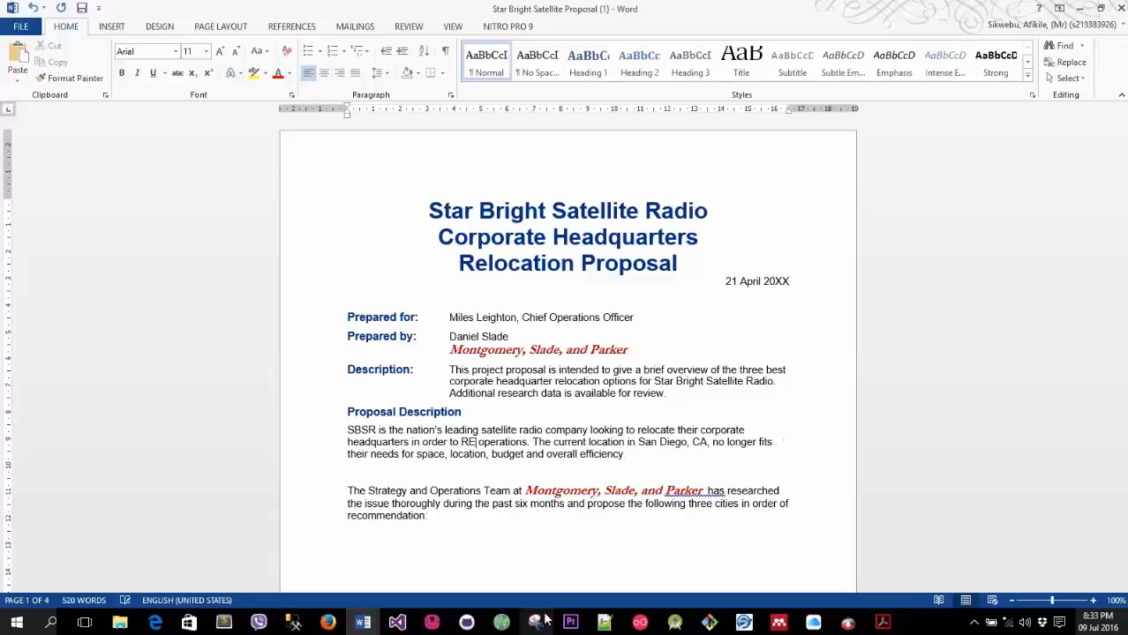
{"action": "type", "text": "R"}
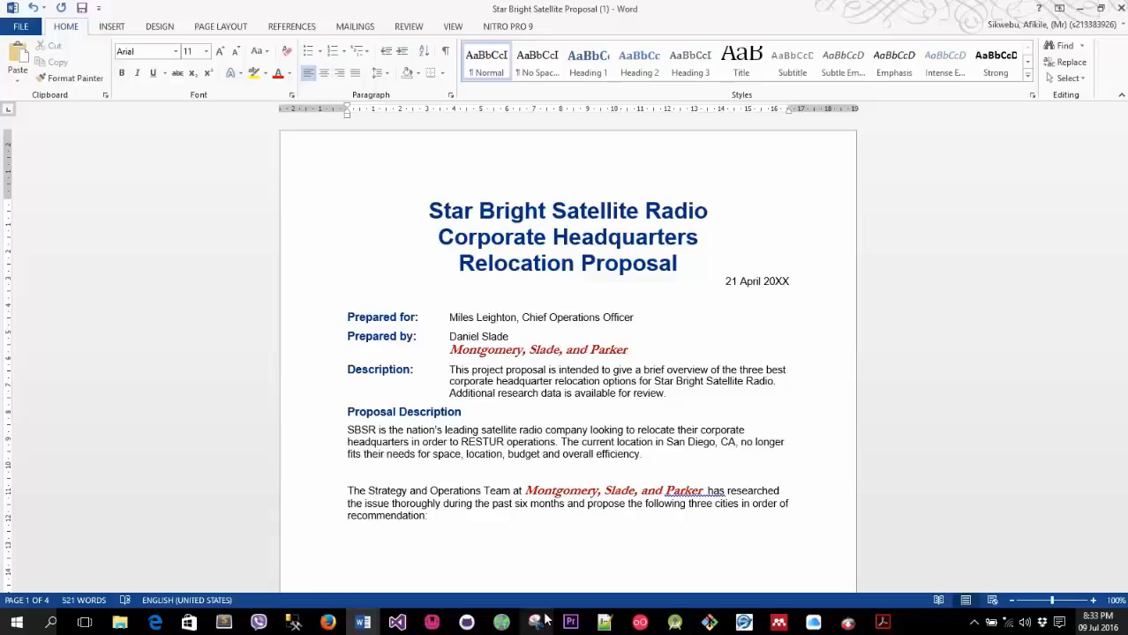
{"action": "key", "text": "BackSpace"}
{"action": "key", "text": "BackSpace"}
{"action": "key", "text": "BackSpace"}
{"action": "key", "text": "BackSpace"}
{"action": "key", "text": "BackSpace"}
{"action": "key", "text": "BackSpace"}
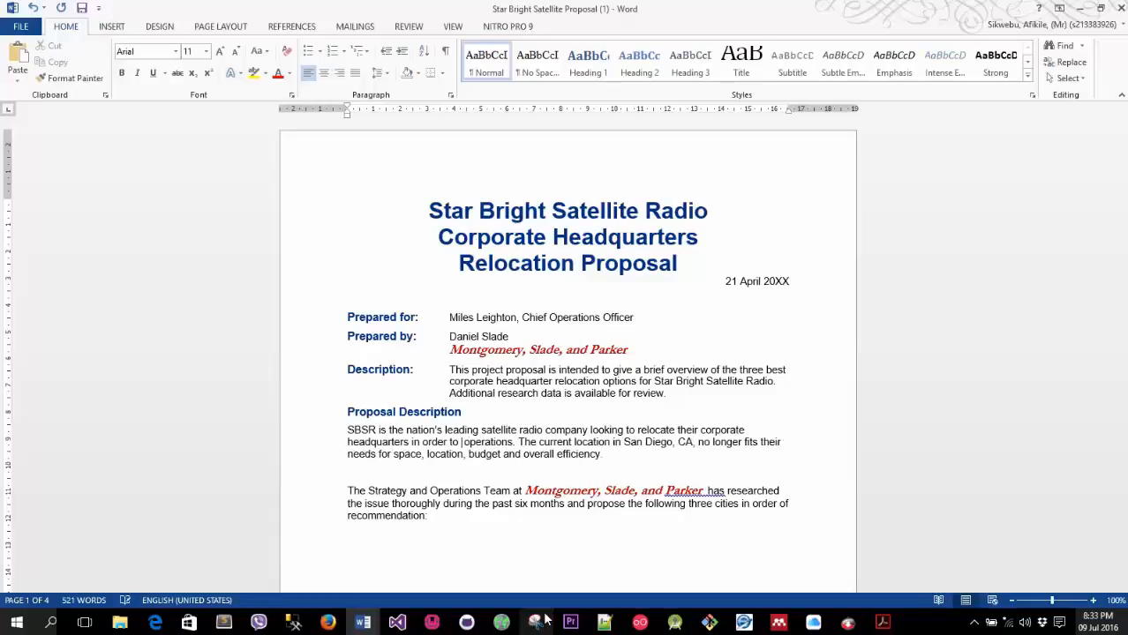
Insert the word "restructure" before "operations" in the first sentence under Proposal Description
{"action": "type", "text": "res"}
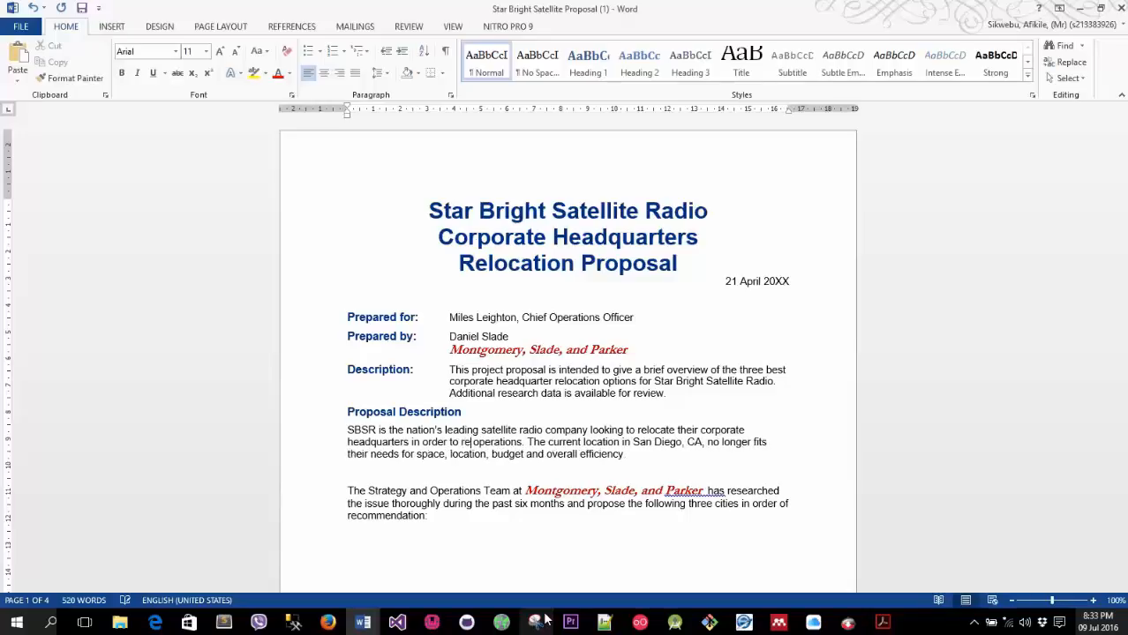
{"action": "type", "text": "tructu"}
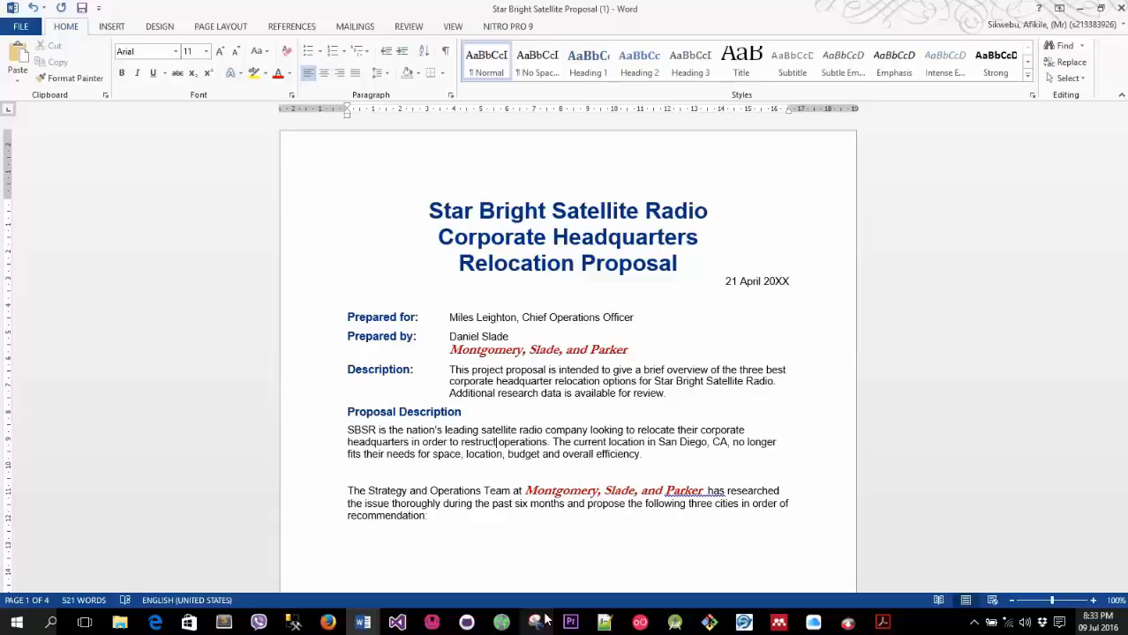
{"action": "type", "text": "re"}
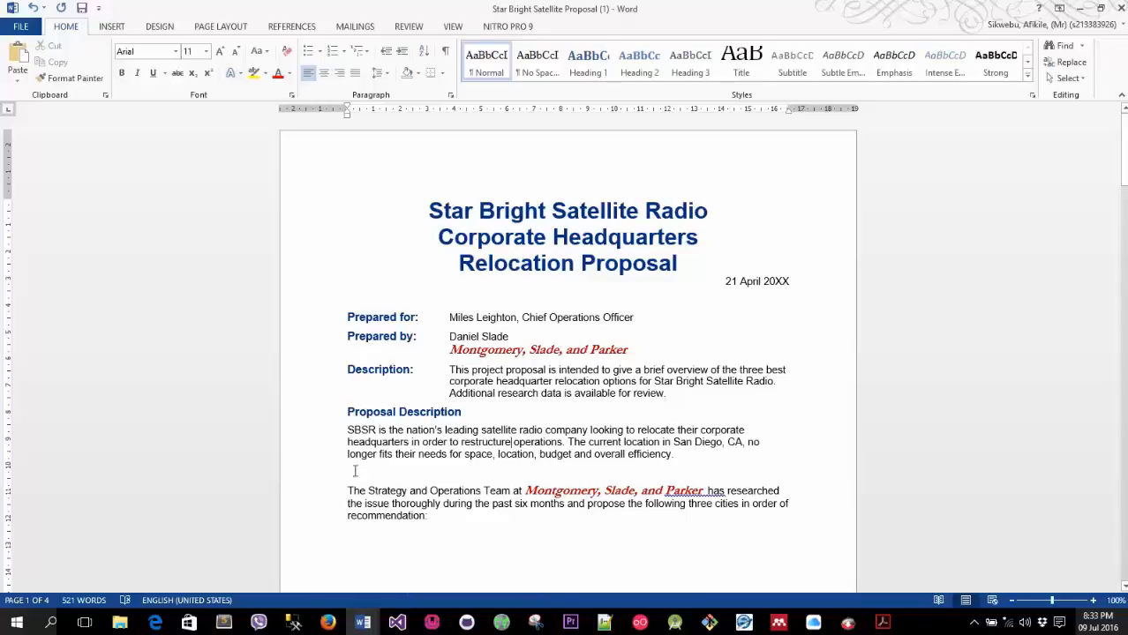
Select the word "SBSR" and the whole paragraph under Proposal Description in turn, and clear the selection
{"action": "left_click", "coordinate": [349, 432]}
{"action": "triple_click", "coordinate": [348, 430]}
{"action": "left_click", "coordinate": [349, 432]}
{"action": "double_click", "coordinate": [362, 433]}
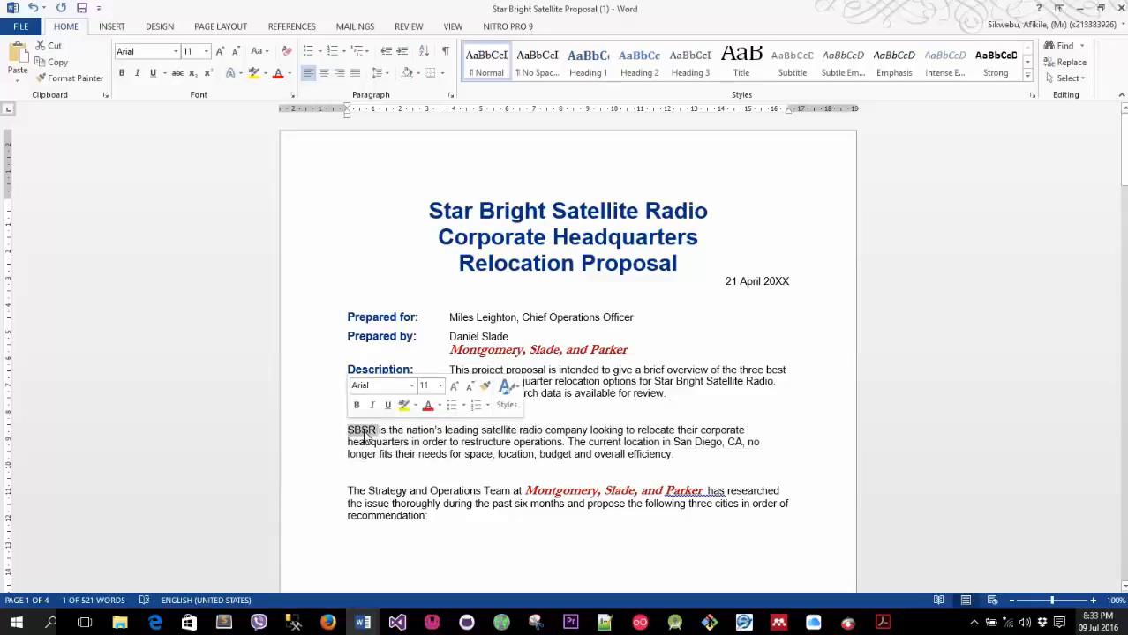
{"action": "left_click", "coordinate": [348, 432]}
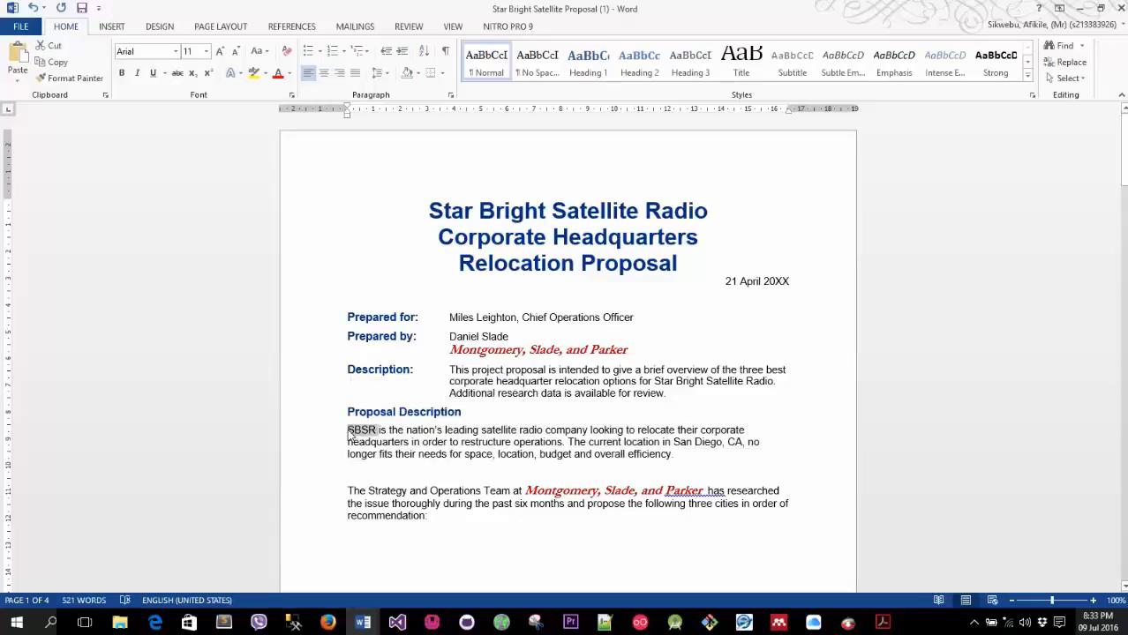
{"action": "triple_click", "coordinate": [347, 431]}
{"action": "left_click", "coordinate": [530, 433]}
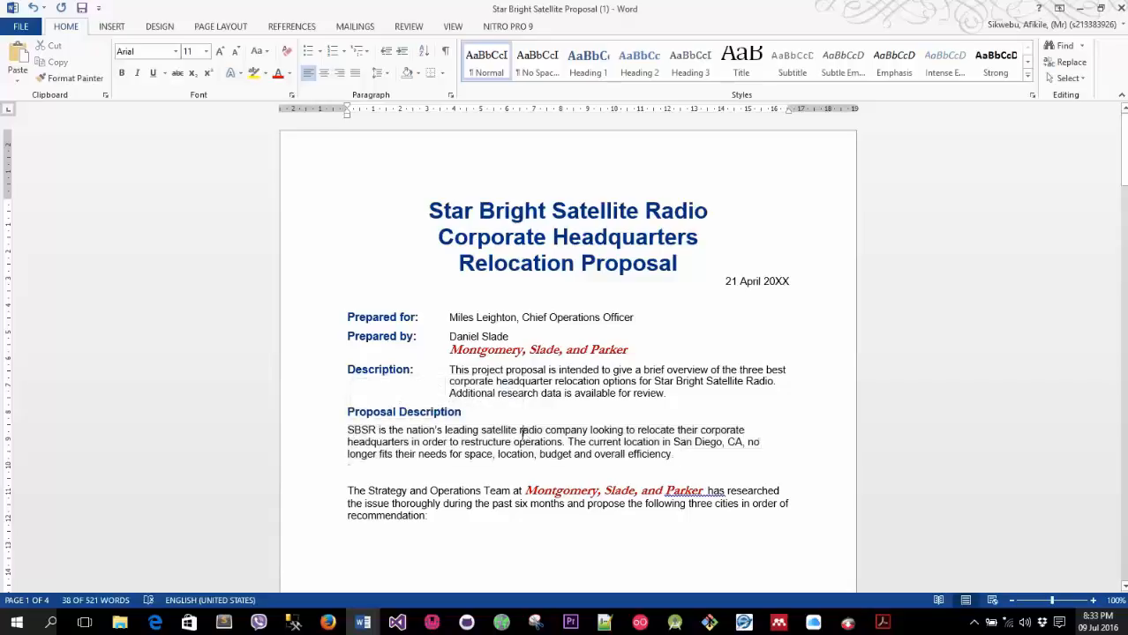
Select the word "radio" and its whole paragraph in turn, and clear the selection
{"action": "double_click", "coordinate": [532, 432]}
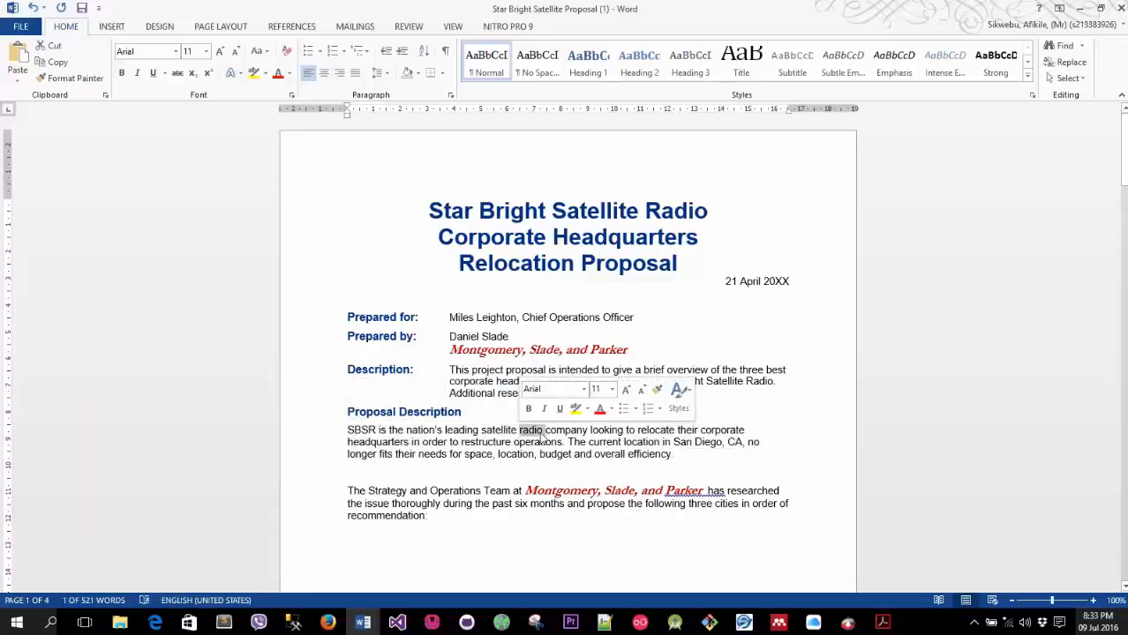
{"action": "left_click", "coordinate": [520, 434]}
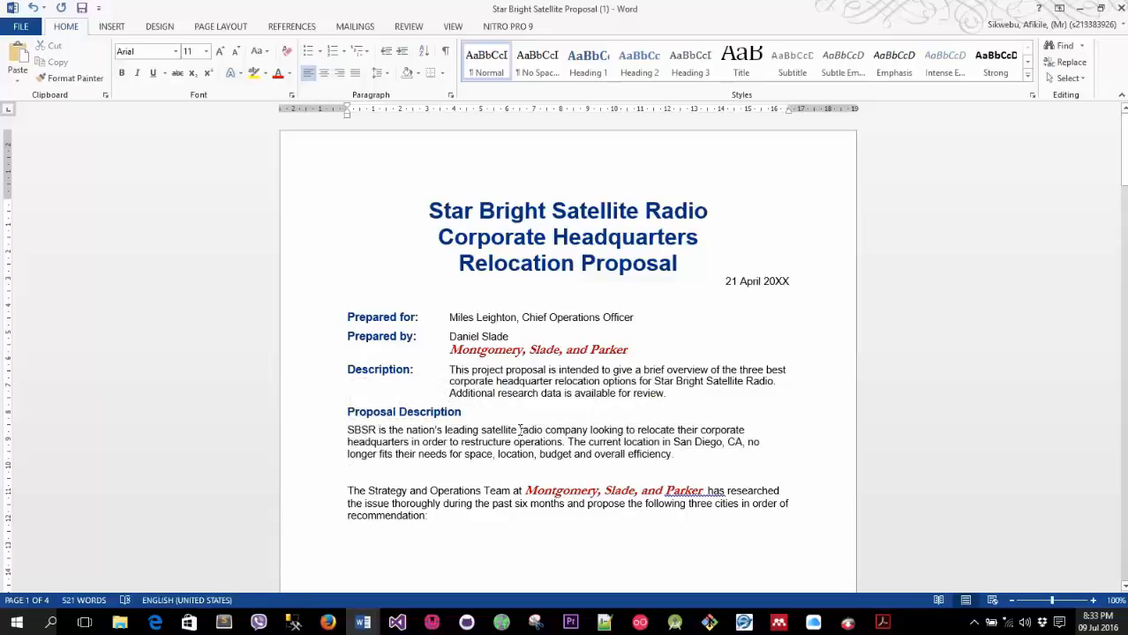
{"action": "triple_click", "coordinate": [520, 433]}
{"action": "double_click", "coordinate": [521, 432]}
{"action": "triple_click", "coordinate": [520, 432]}
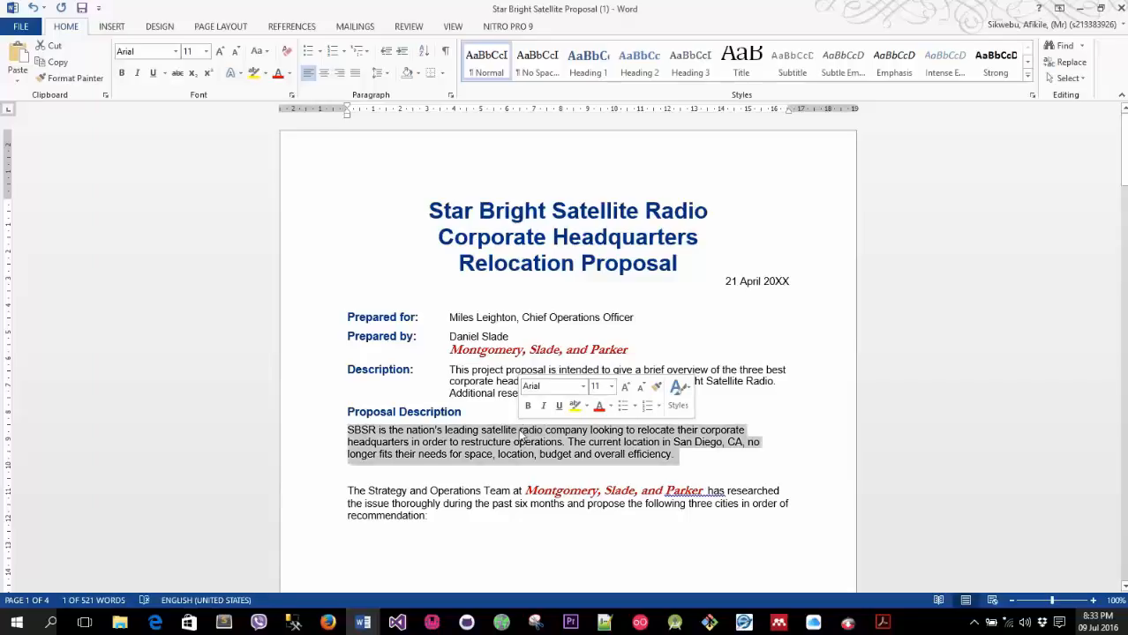
{"action": "left_click", "coordinate": [482, 443]}
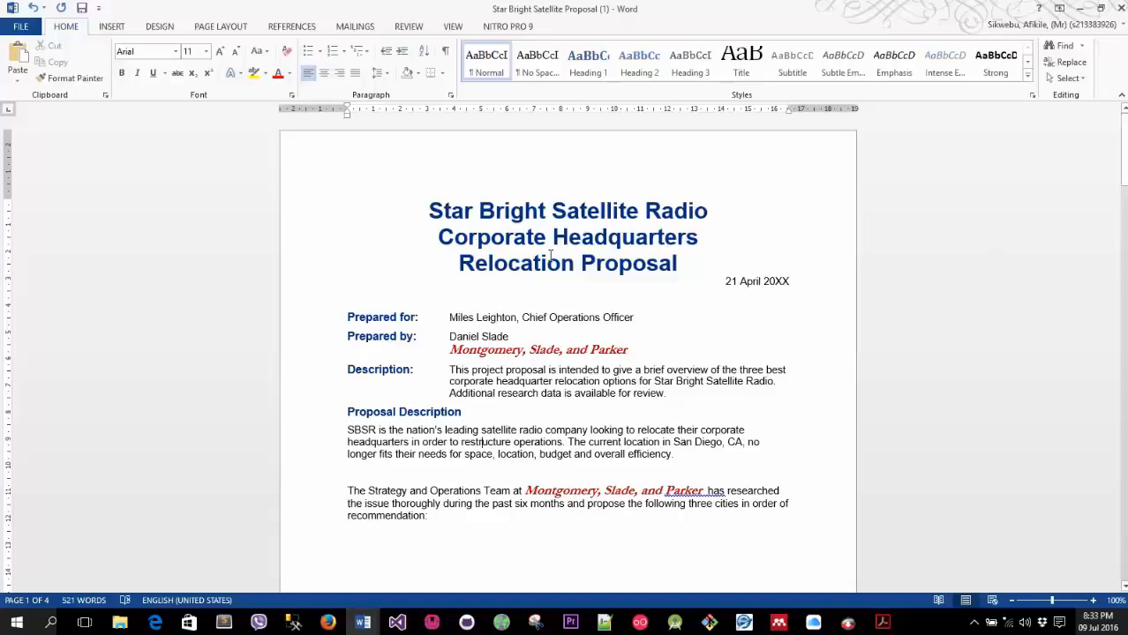
{"action": "left_click", "coordinate": [344, 430]}
{"action": "double_click", "coordinate": [363, 430]}
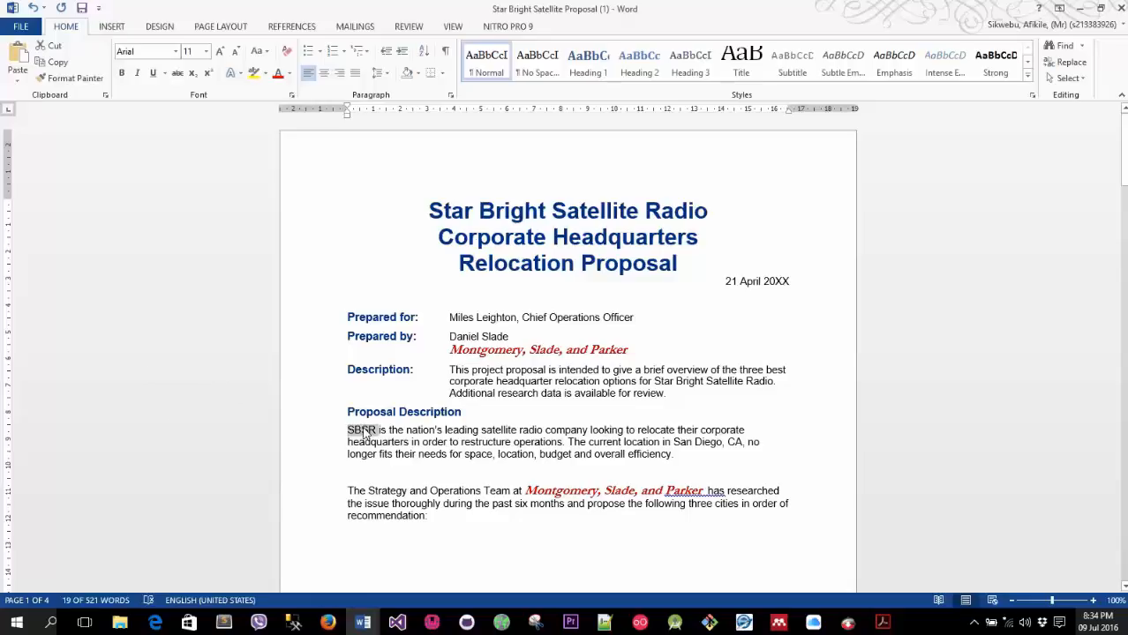
{"action": "double_click", "coordinate": [425, 429], "text": "ctrl"}
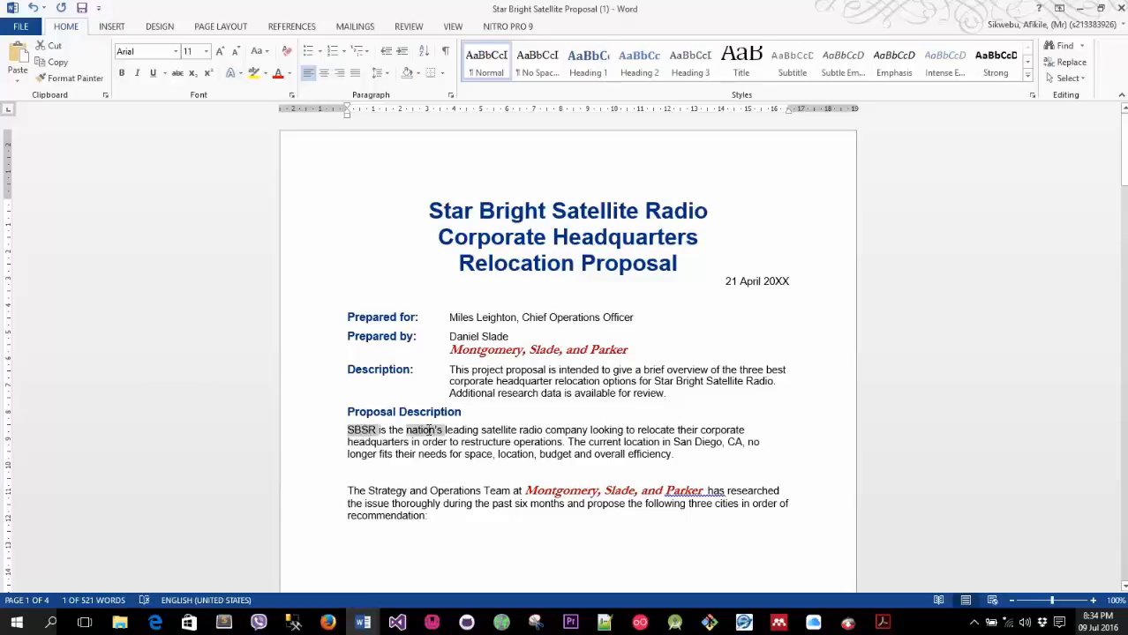
{"action": "triple_click", "coordinate": [502, 432]}
Select the separate words "SBSR", "nation's", "satellite" and "company" together and make them bold, italic and underlined
{"action": "double_click", "coordinate": [500, 430]}
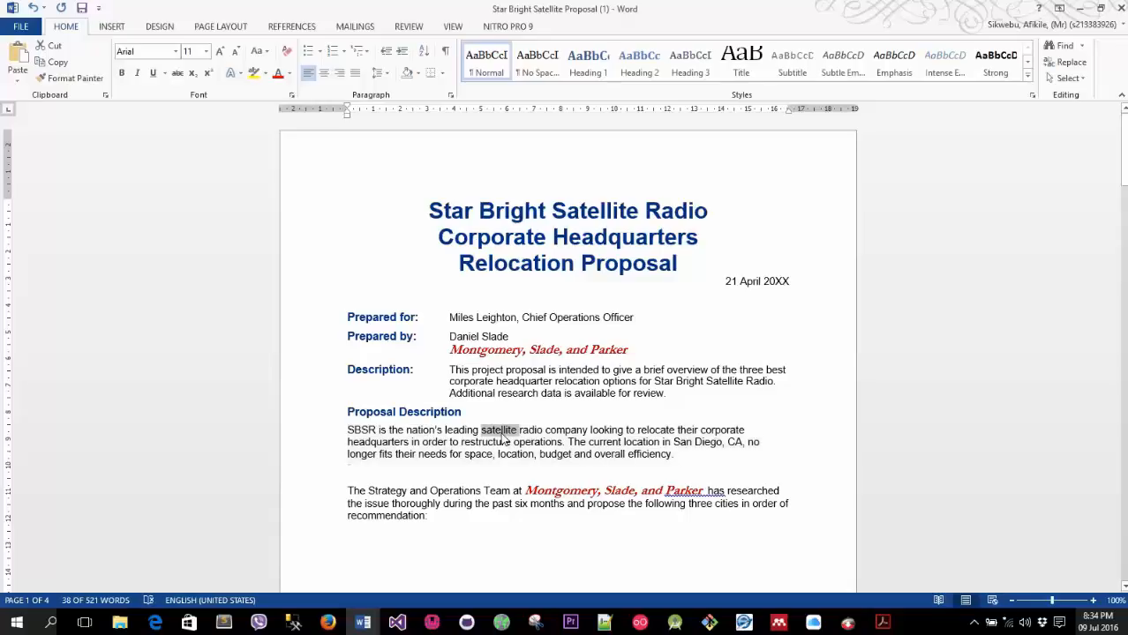
{"action": "double_click", "coordinate": [370, 430], "text": "ctrl"}
{"action": "double_click", "coordinate": [423, 430], "text": "ctrl"}
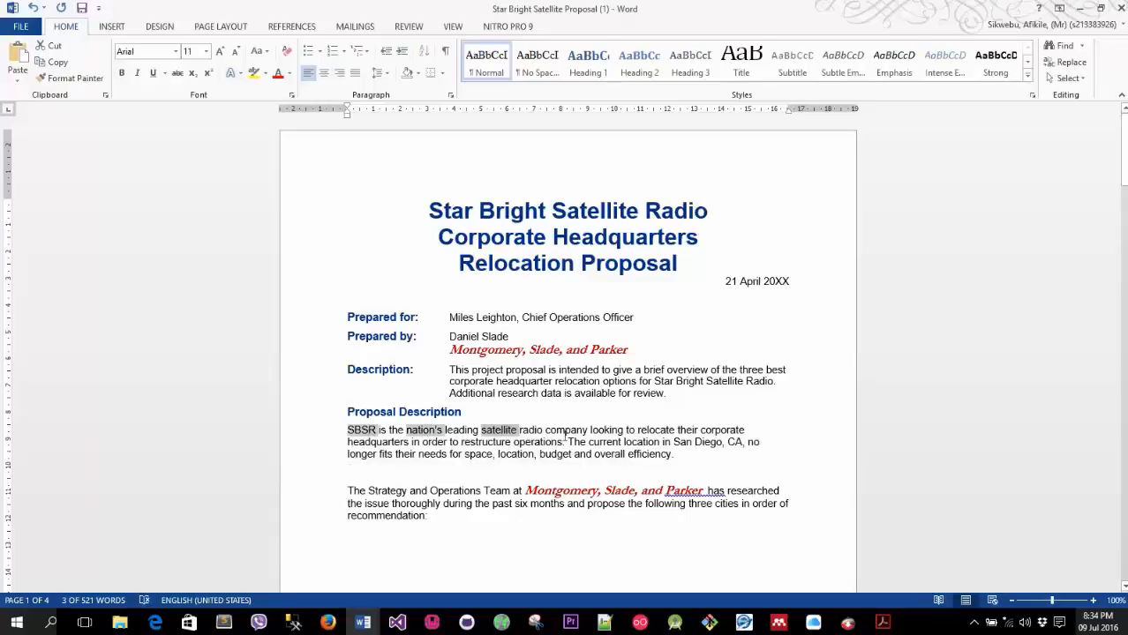
{"action": "double_click", "coordinate": [562, 432], "text": "ctrl"}
{"action": "left_click", "coordinate": [121, 73]}
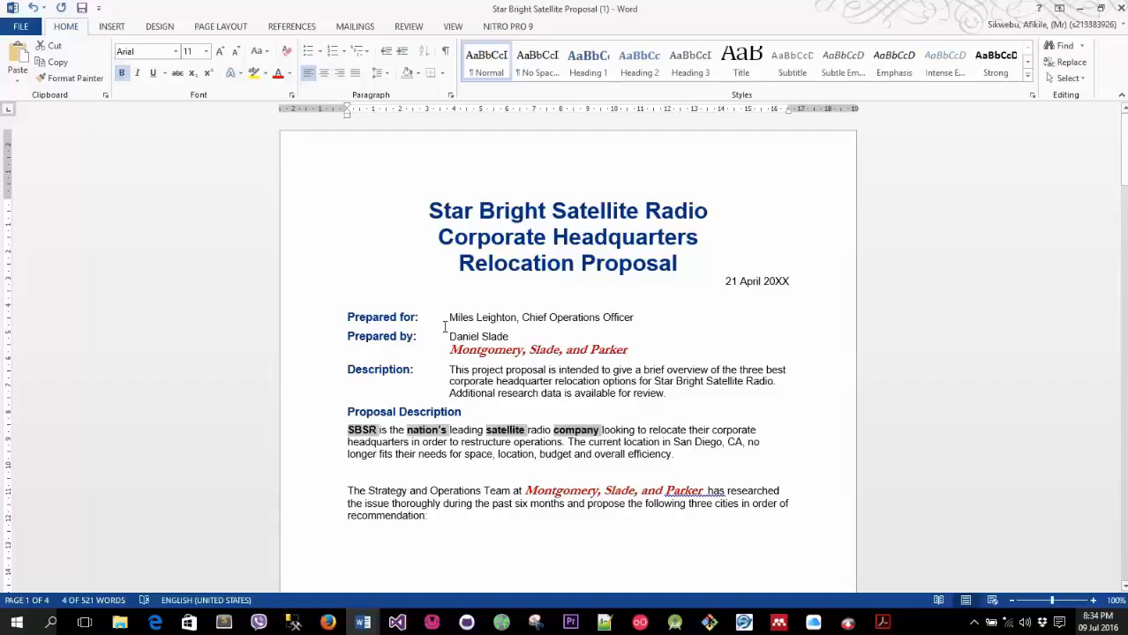
{"action": "left_click", "coordinate": [137, 73]}
{"action": "left_click", "coordinate": [153, 73]}
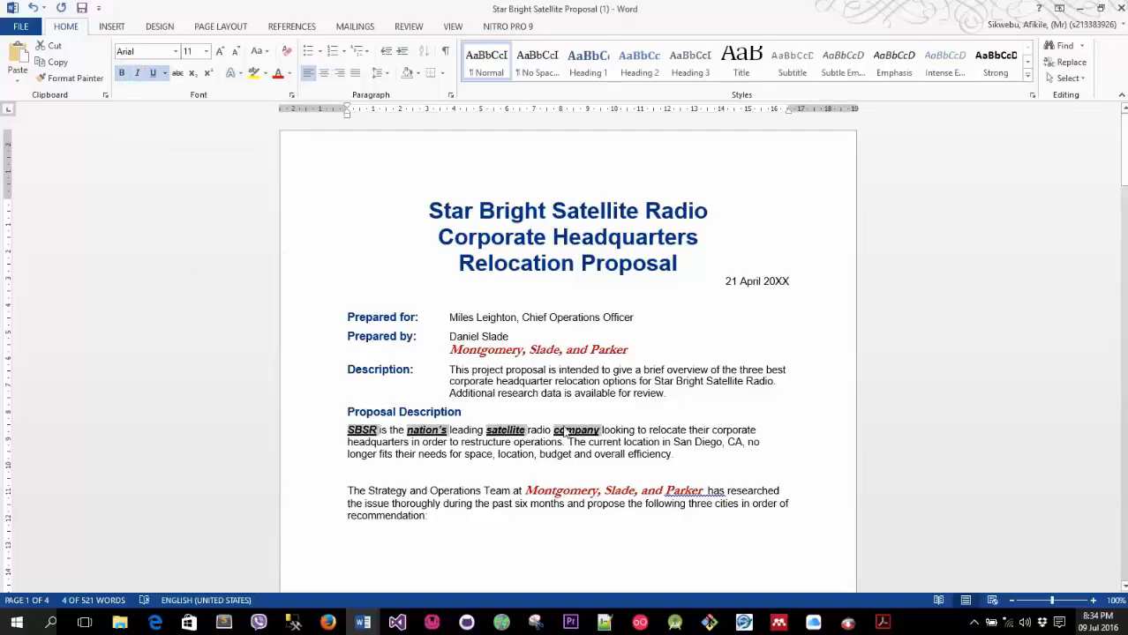
Remove the underline, italic and bold formatting from the four selected words and clear the selection
{"action": "left_click", "coordinate": [152, 73]}
{"action": "left_click", "coordinate": [136, 73]}
{"action": "left_click", "coordinate": [122, 73]}
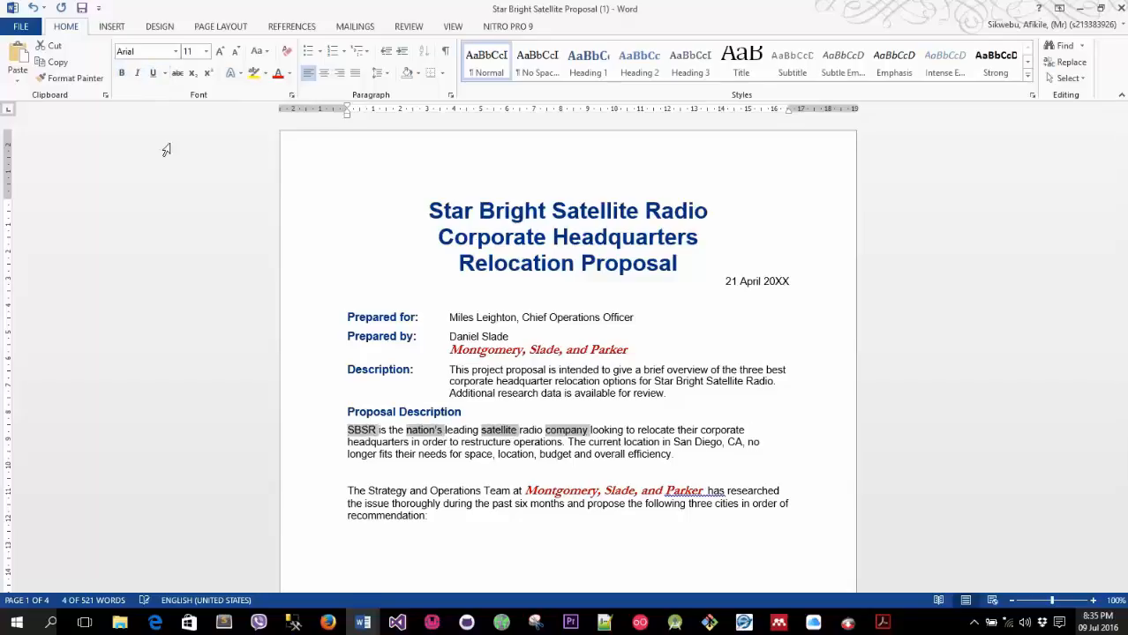
{"action": "left_click", "coordinate": [694, 449]}
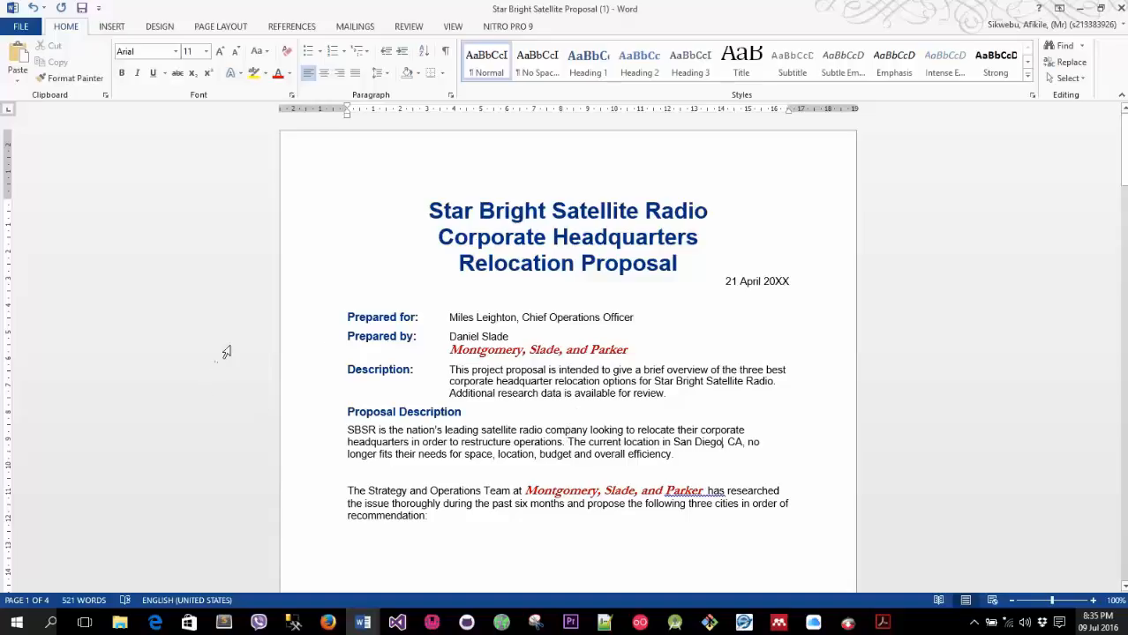
Select the sentences starting "The current location in San Diego" and "SBSR is the nation's" in turn under Proposal Description
{"action": "left_click", "coordinate": [345, 427]}
{"action": "left_click", "coordinate": [570, 444], "text": "ctrl"}
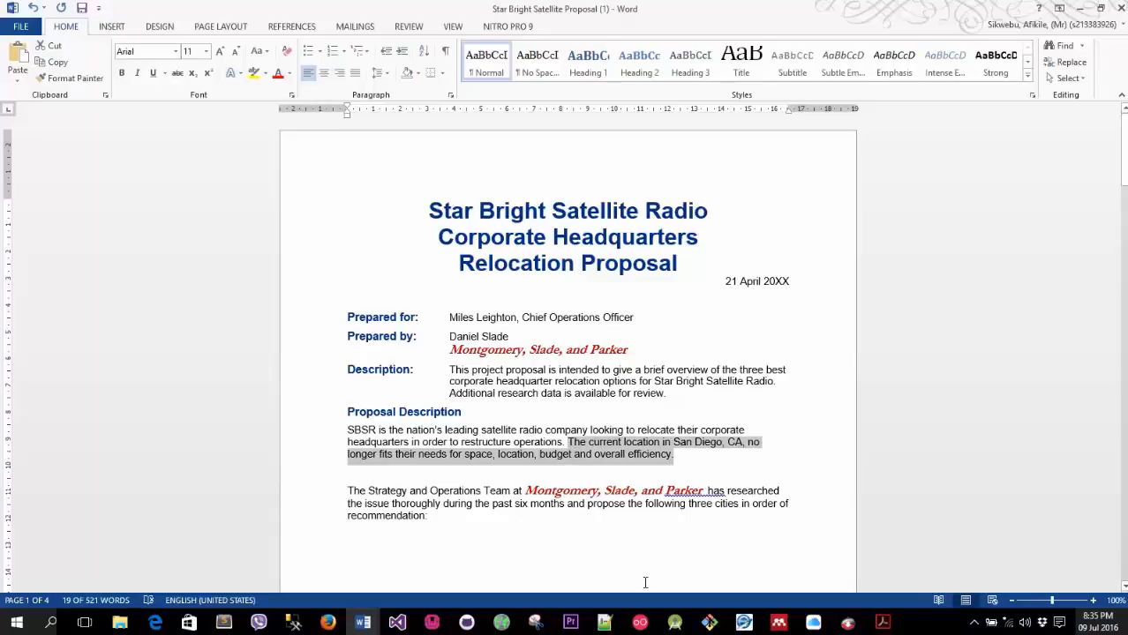
{"action": "left_click", "coordinate": [350, 427]}
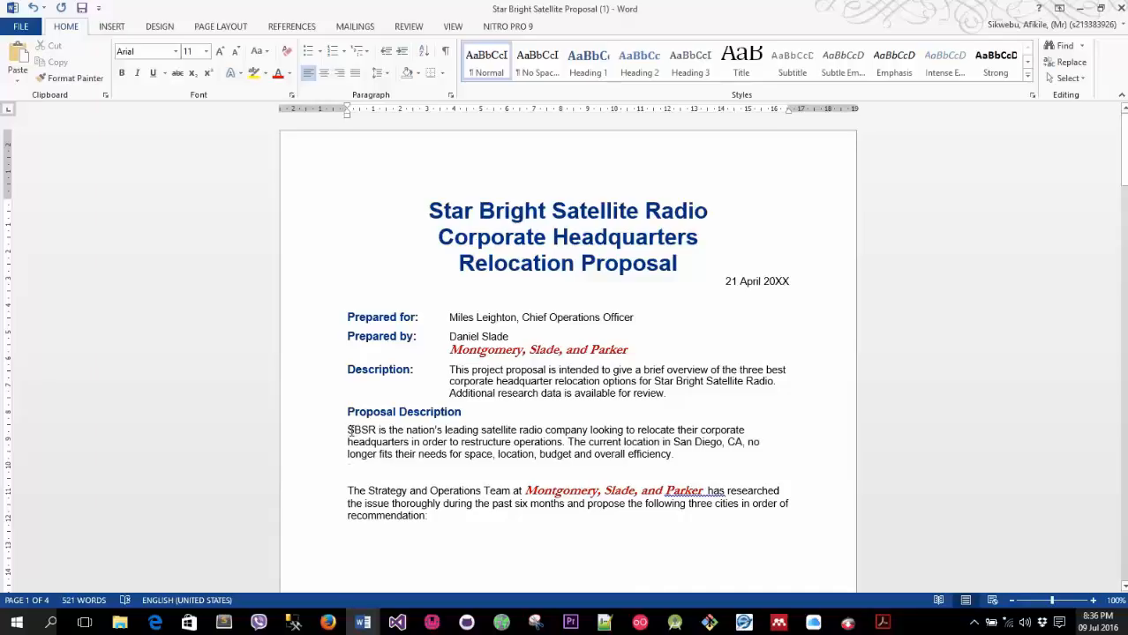
{"action": "left_click", "coordinate": [350, 430], "text": "ctrl"}
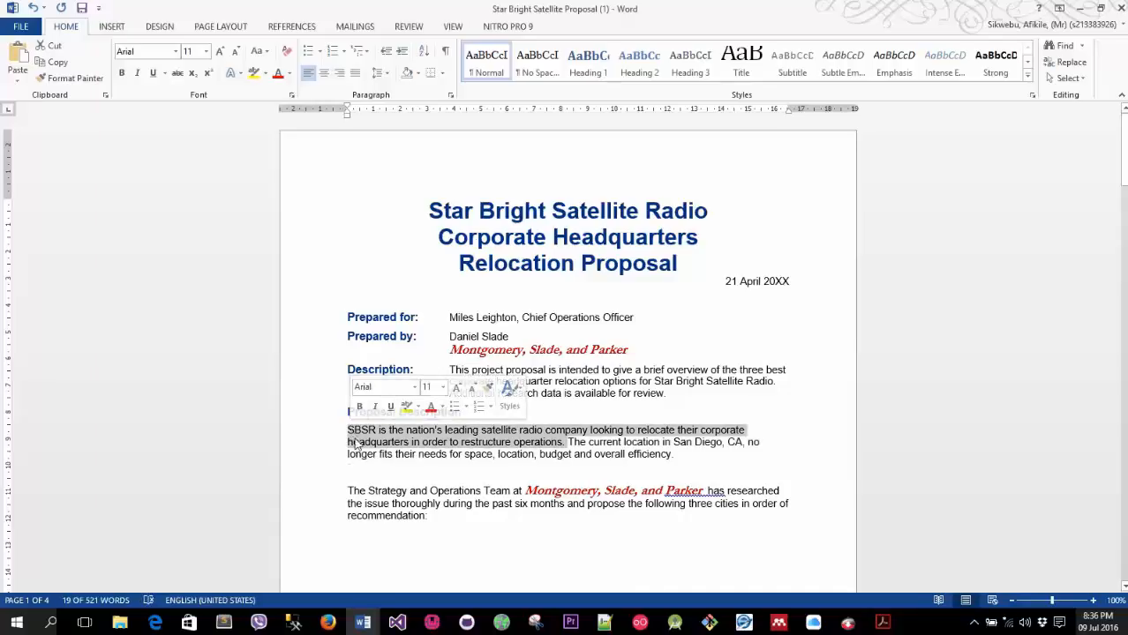
Delete the sentence starting "The current location in San Diego, CA" from the Proposal Description paragraph
{"action": "left_click", "coordinate": [569, 442]}
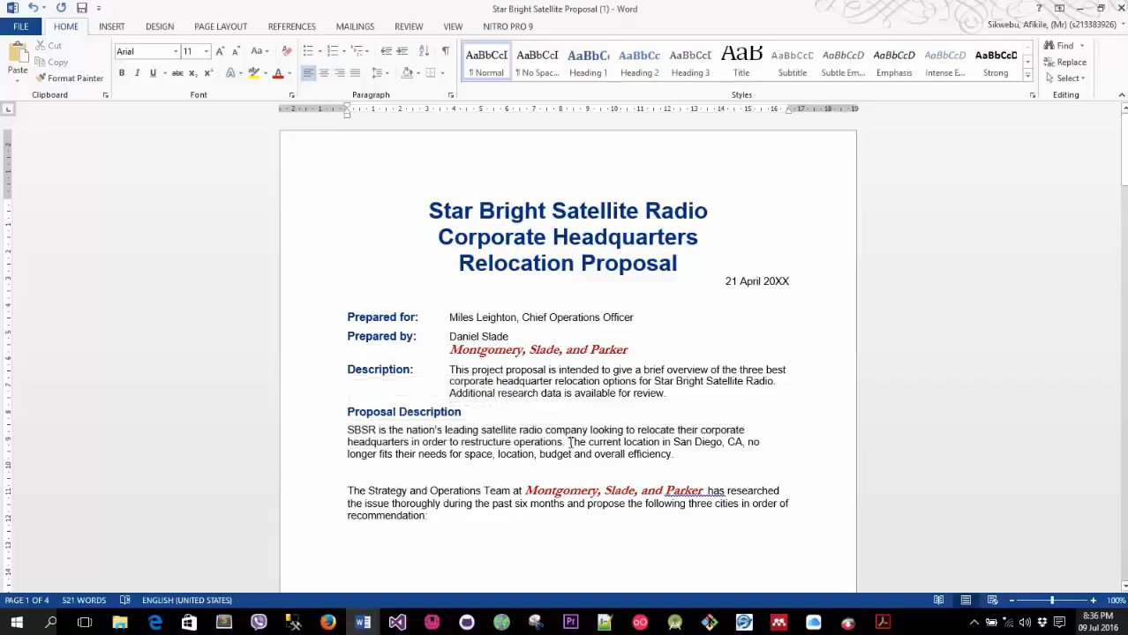
{"action": "key", "text": "ctrl+shift+Down"}
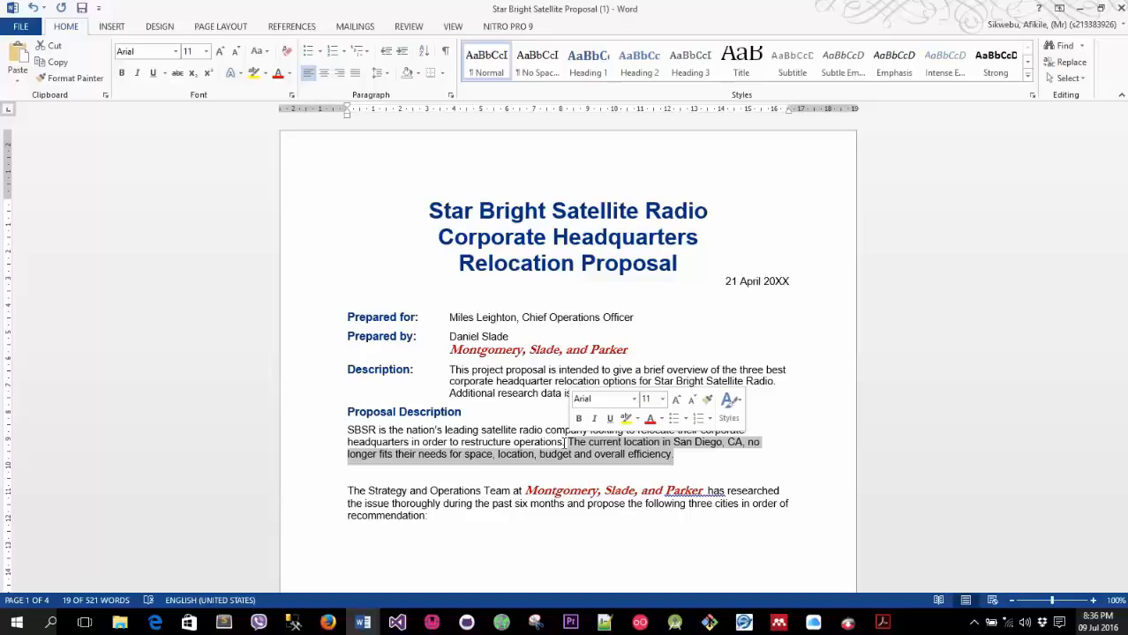
{"action": "key", "text": "Delete"}
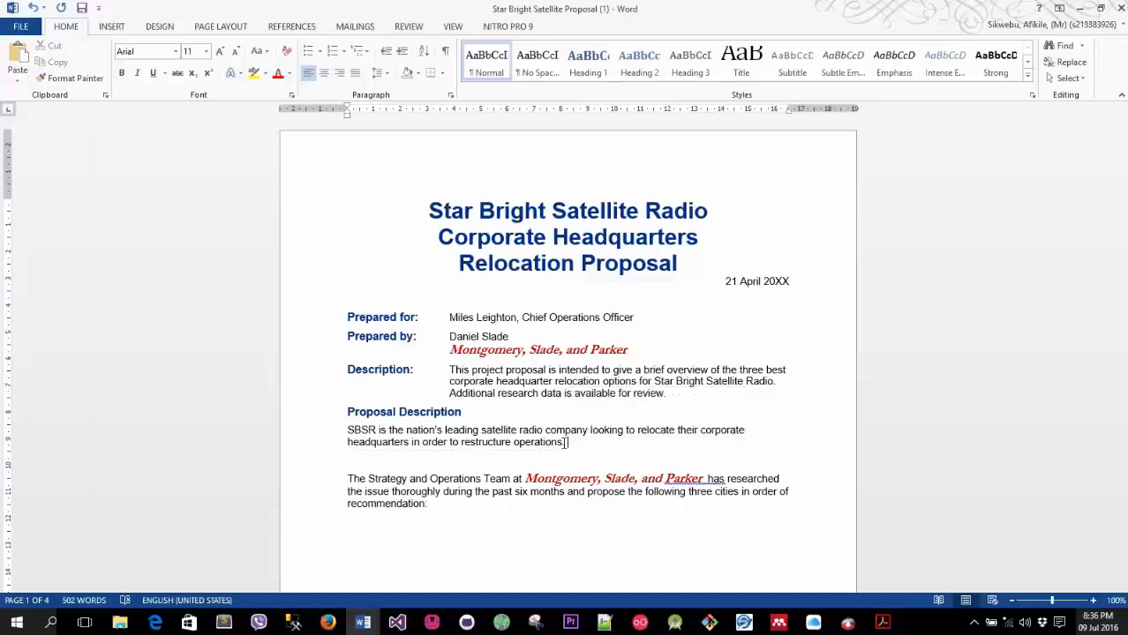
Undo the sentence deletion, redo it, and undo it once more
{"action": "key", "text": "ctrl+z"}
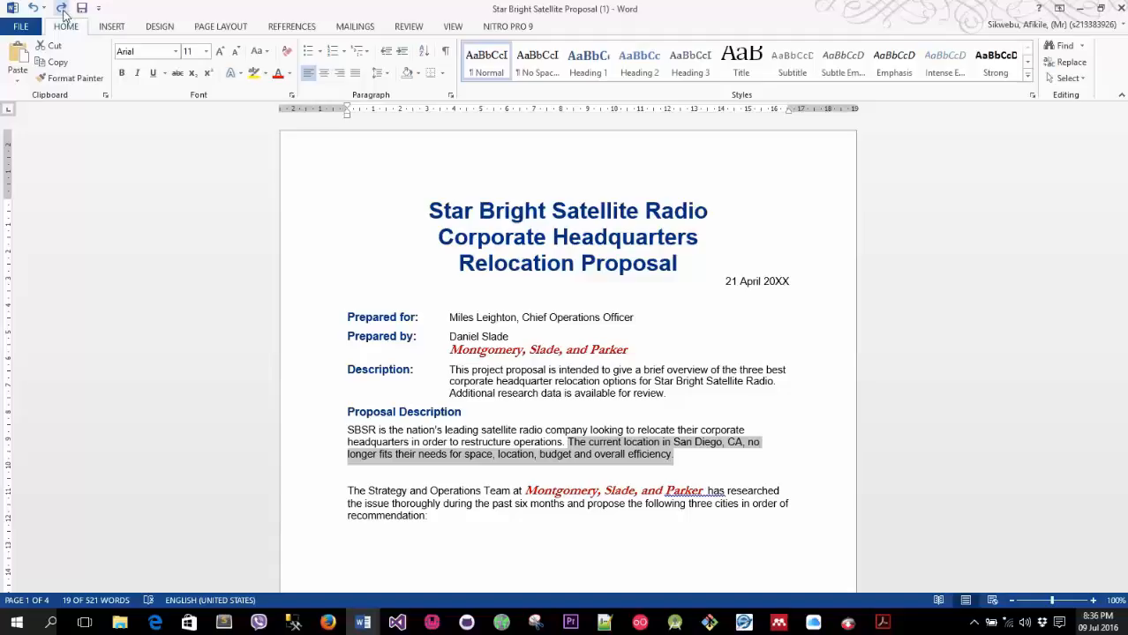
{"action": "left_click", "coordinate": [61, 8]}
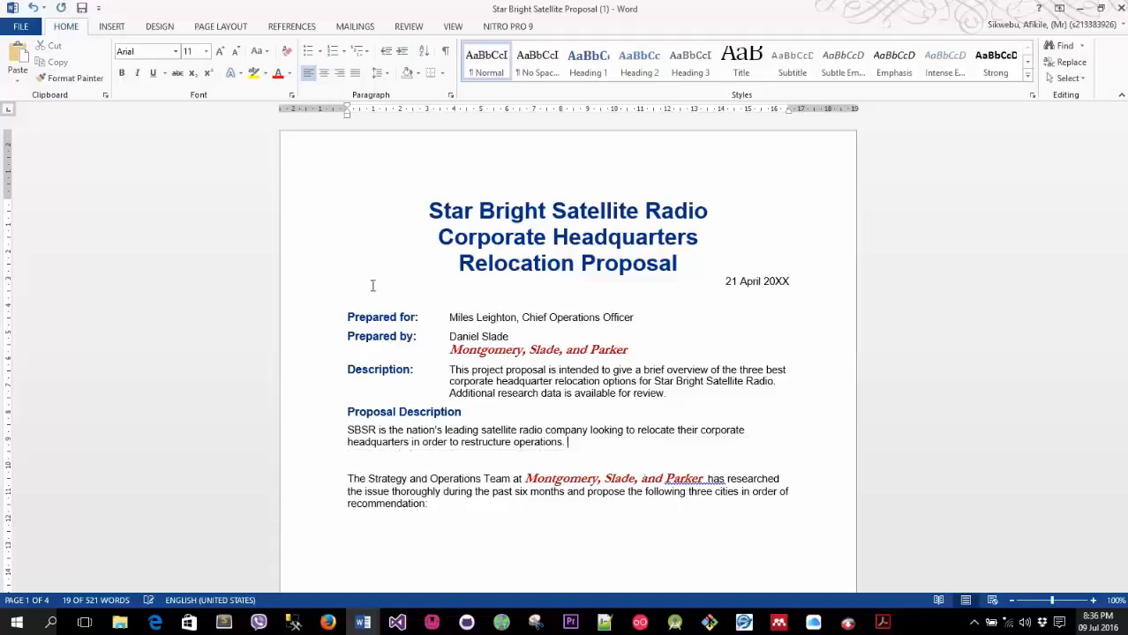
{"action": "left_click", "coordinate": [32, 8]}
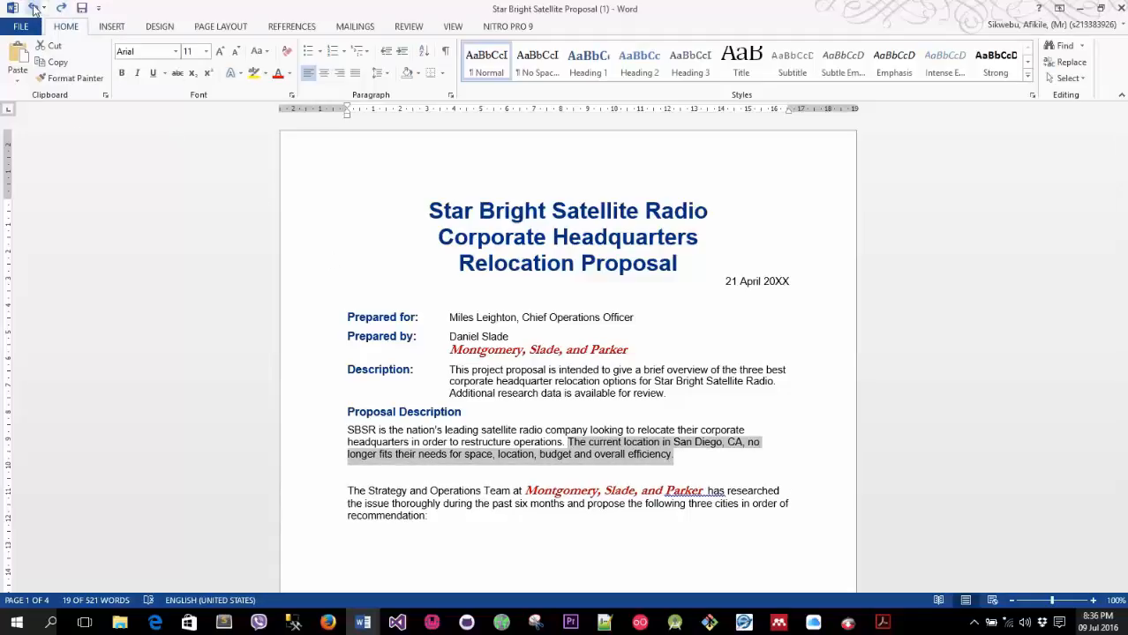
View the document's information page, return to the text and save the document, clearing the selection
{"action": "left_click", "coordinate": [18, 25]}
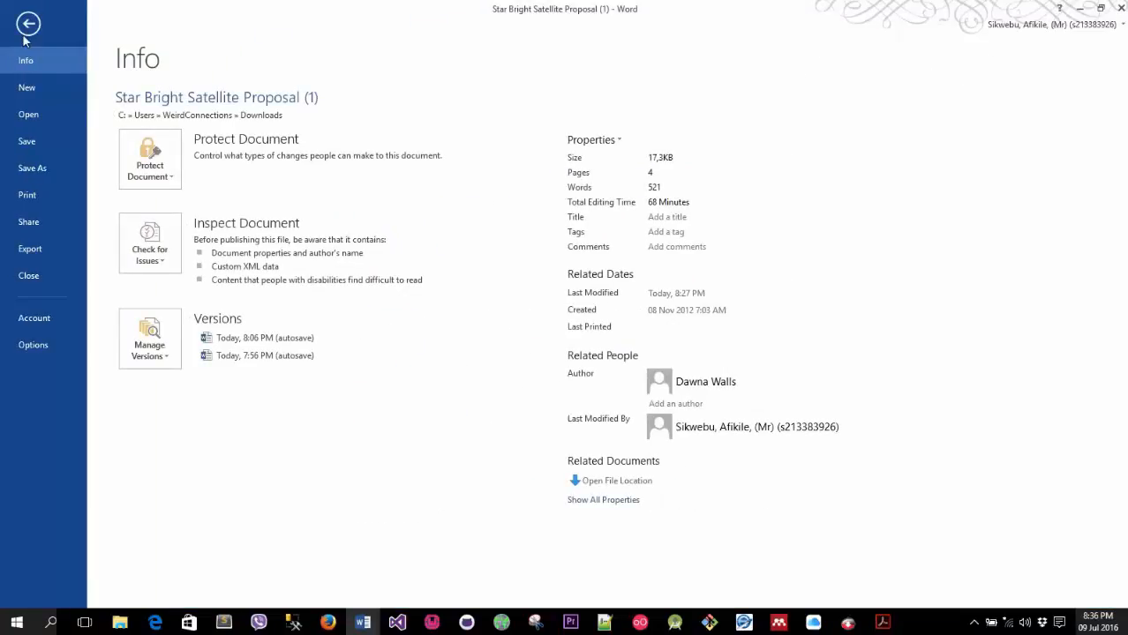
{"action": "left_click", "coordinate": [28, 24]}
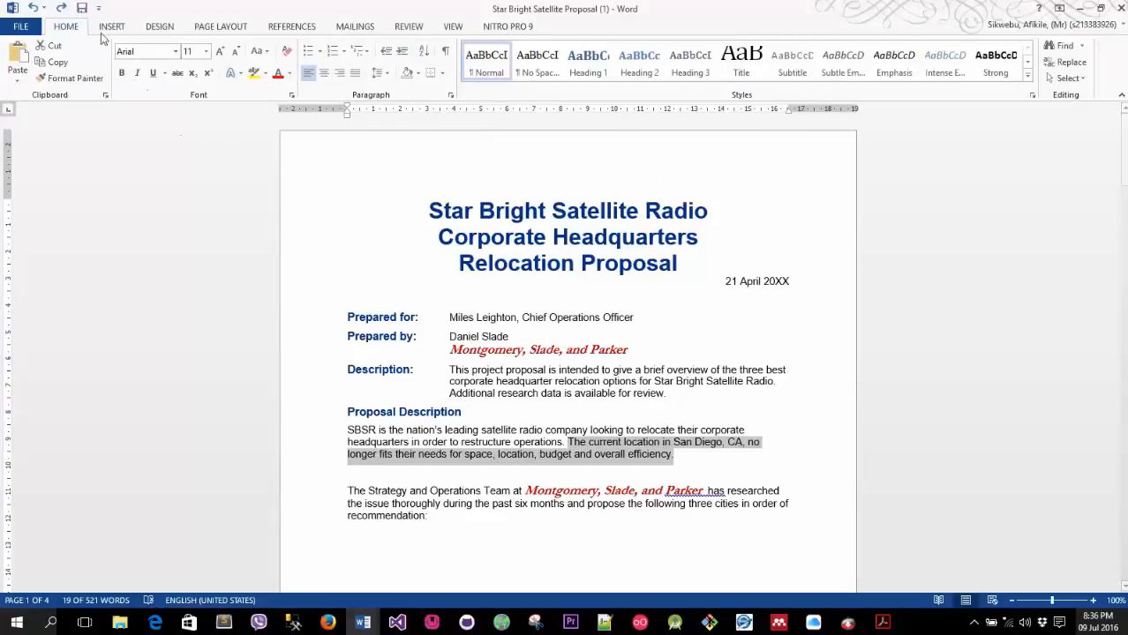
{"action": "left_click", "coordinate": [82, 12]}
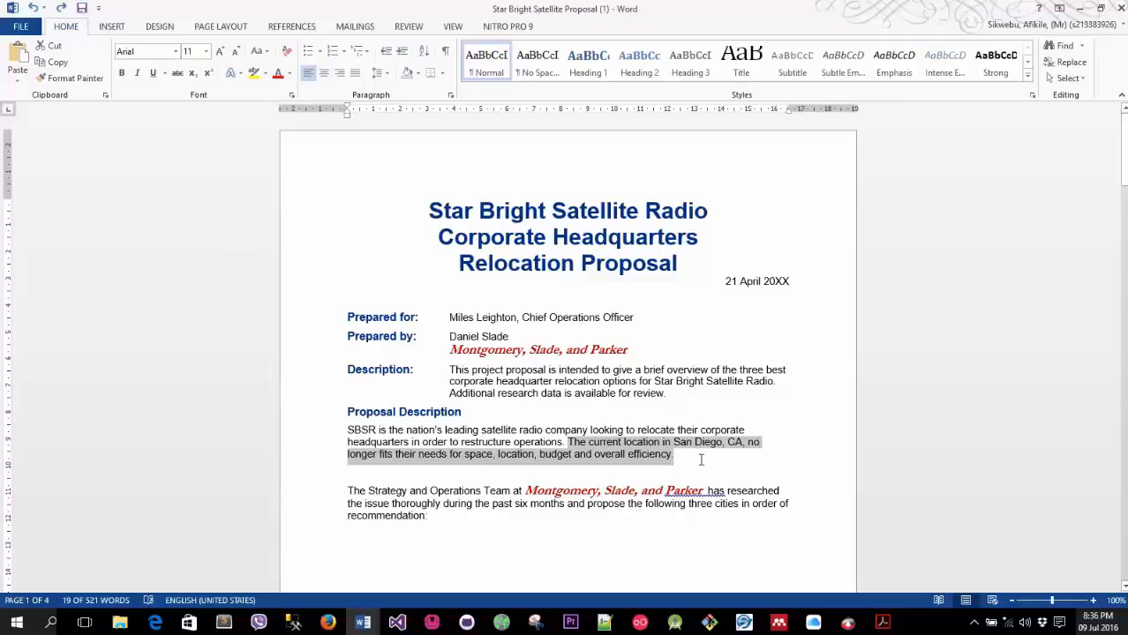
{"action": "left_click", "coordinate": [702, 456]}
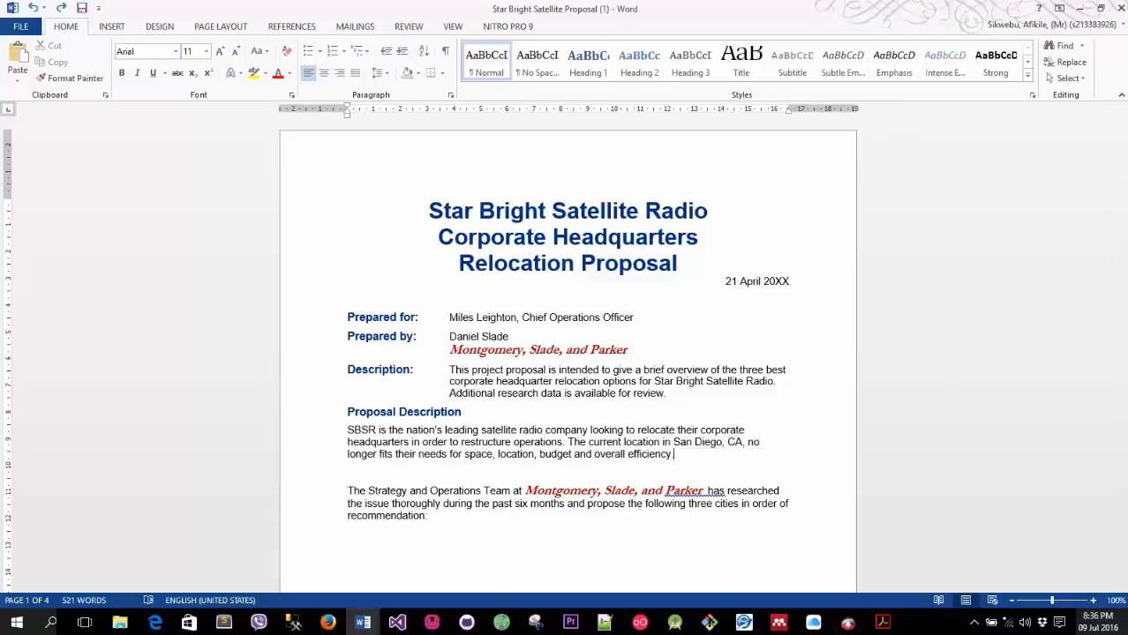
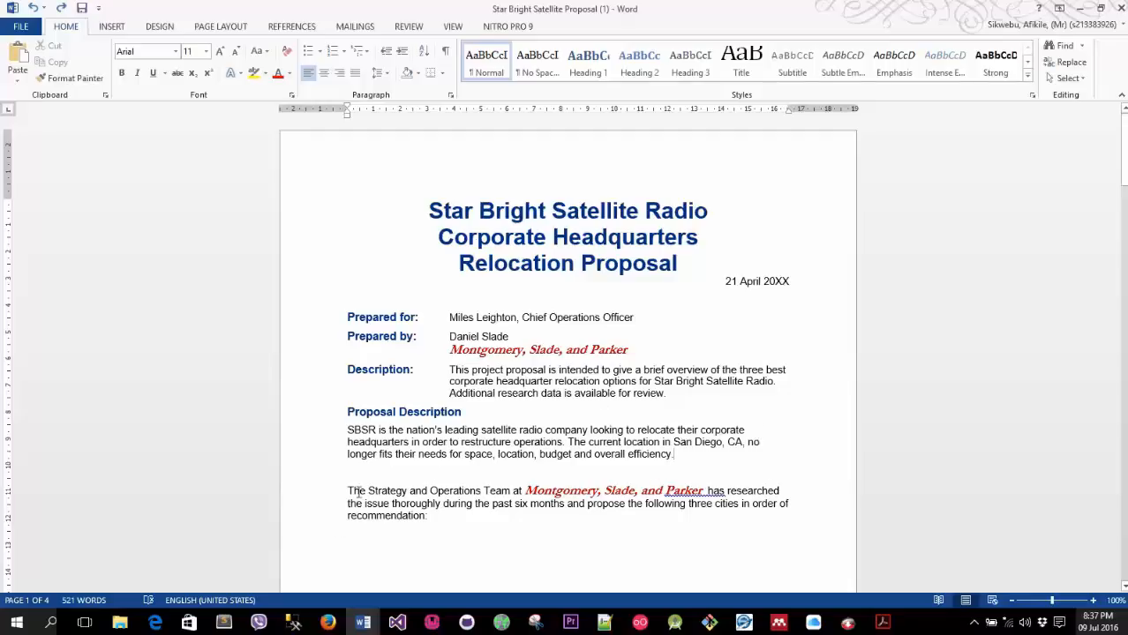
Cut the paragraph starting "The Strategy and Operations Team" and paste it before the SBSR paragraph, keeping source formatting
{"action": "triple_click", "coordinate": [350, 495]}
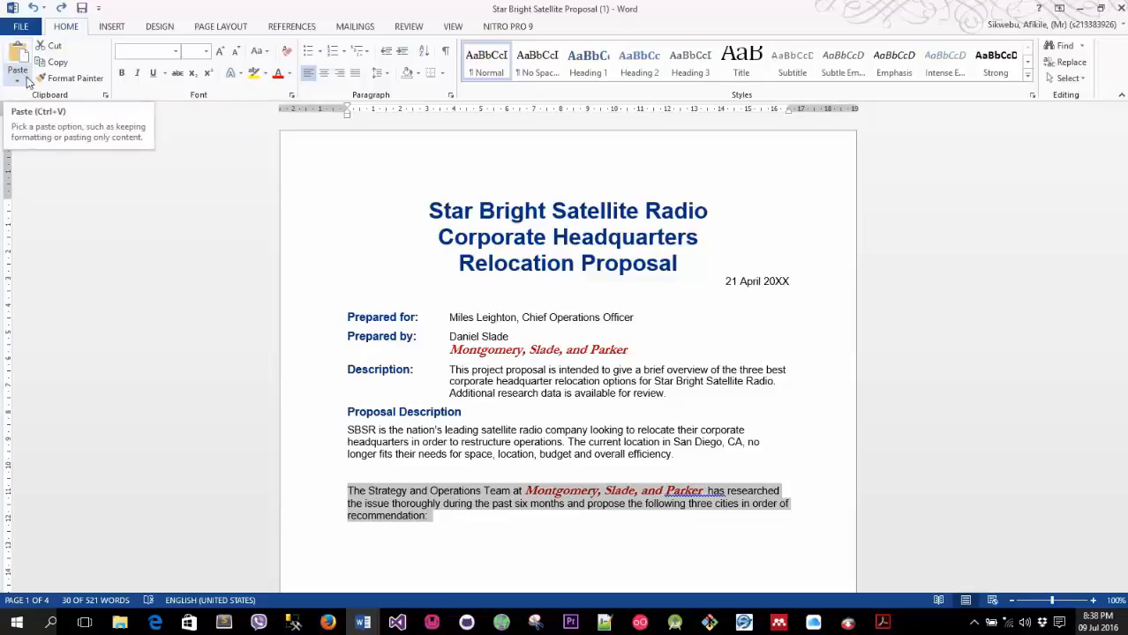
{"action": "key", "text": "ctrl+x"}
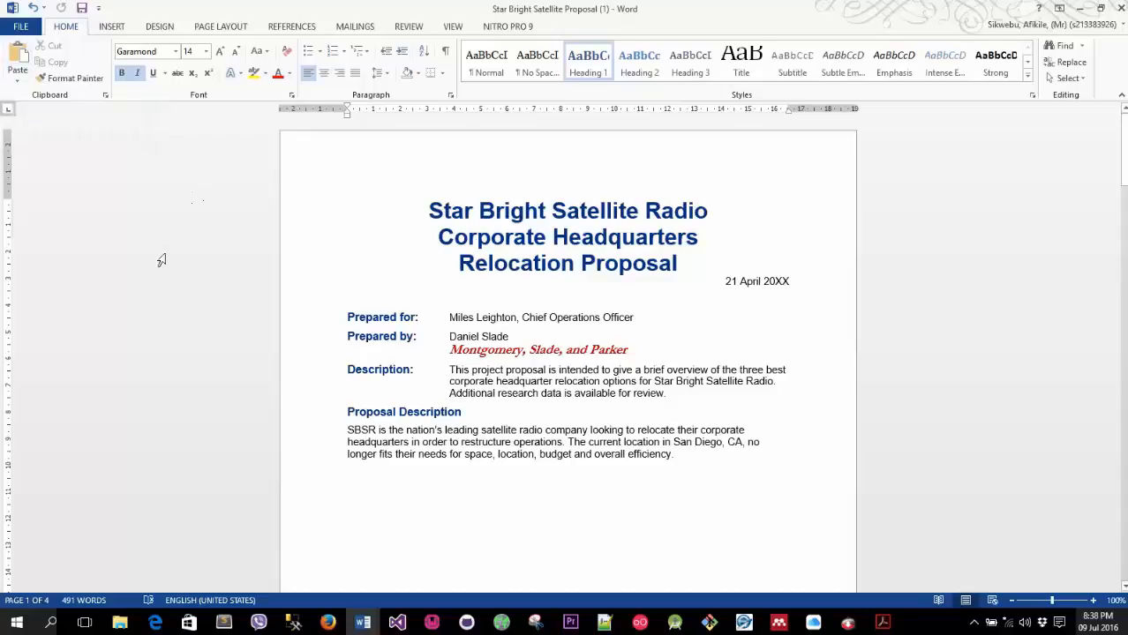
{"action": "left_click", "coordinate": [347, 430]}
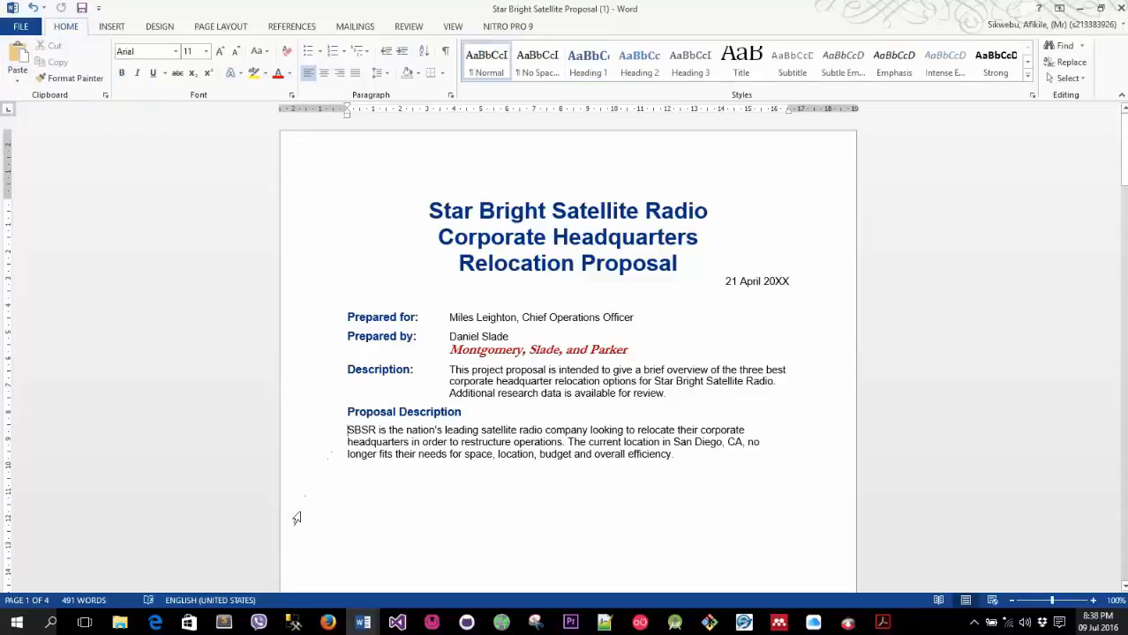
{"action": "left_click", "coordinate": [18, 79]}
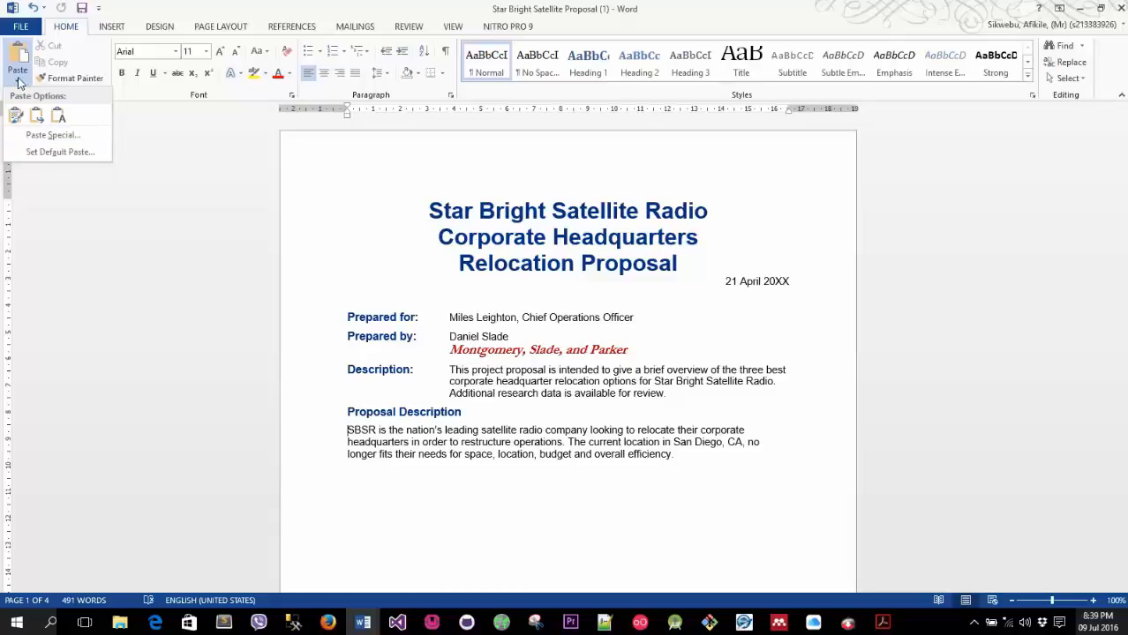
{"action": "left_click", "coordinate": [15, 115]}
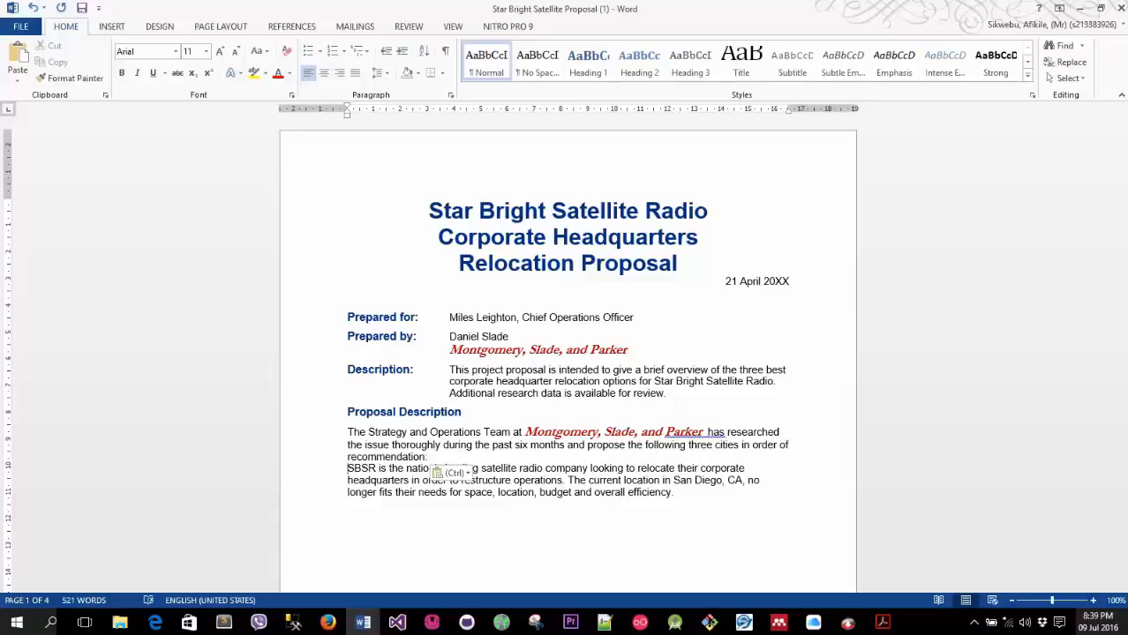
Undo the paste and insert the cut paragraph before the SBSR paragraph from the collected Clipboard items instead
{"action": "left_click", "coordinate": [105, 95]}
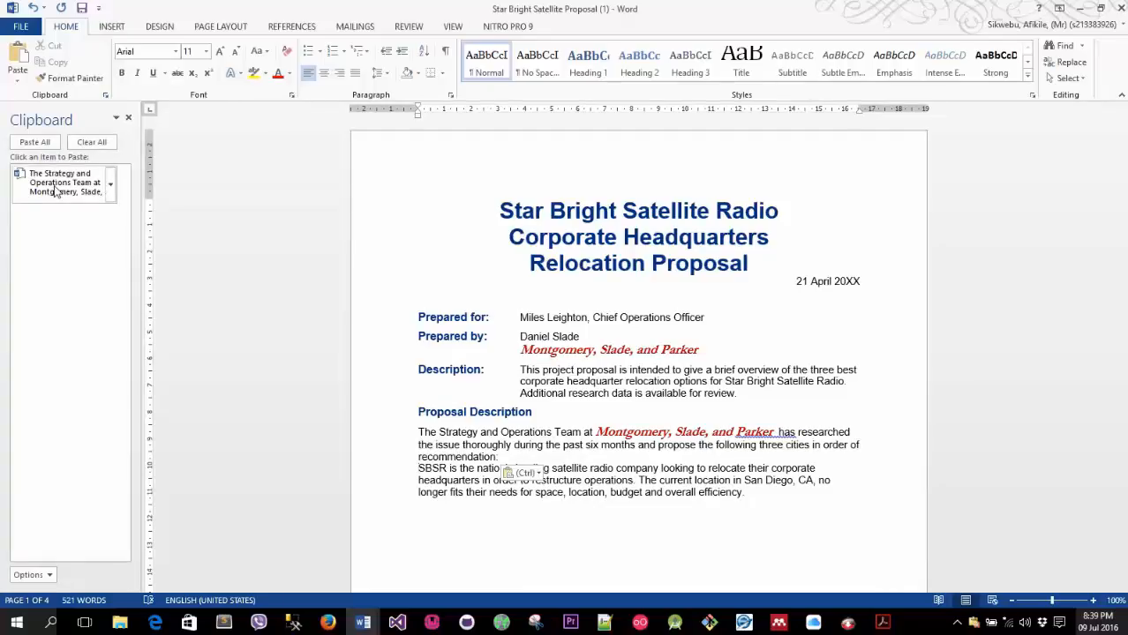
{"action": "left_click", "coordinate": [33, 7]}
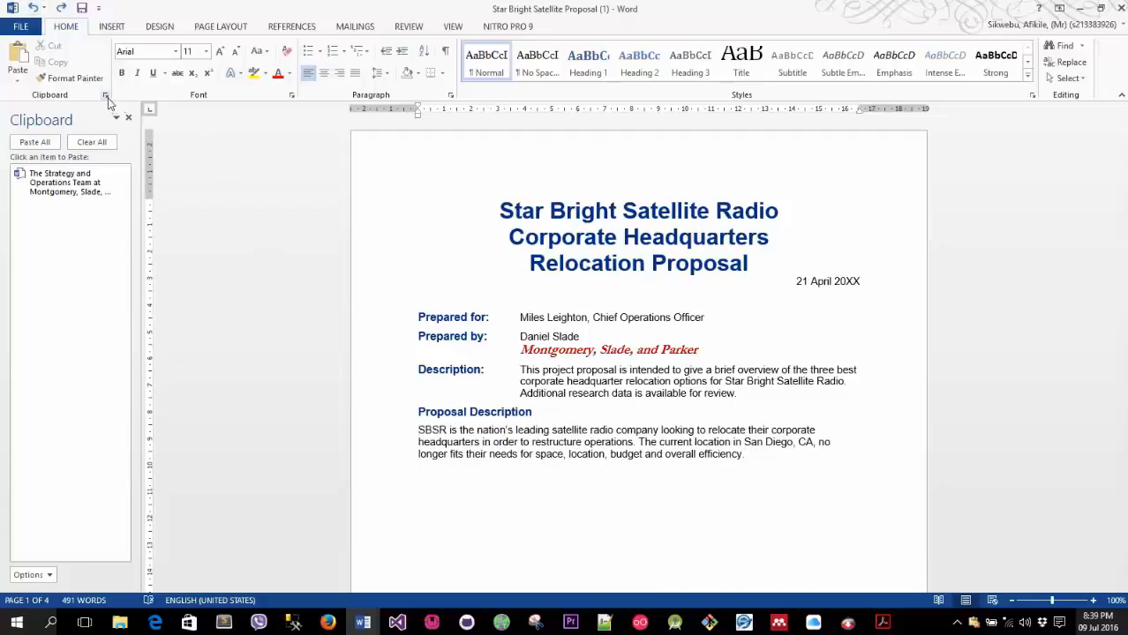
{"action": "left_click", "coordinate": [128, 118]}
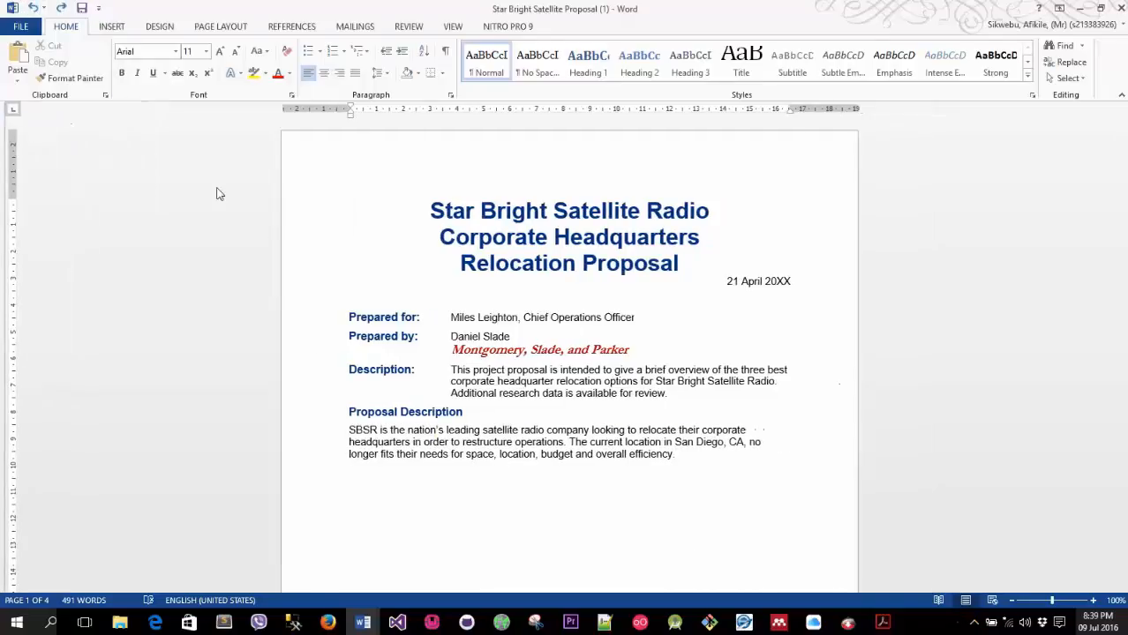
{"action": "left_click", "coordinate": [106, 95]}
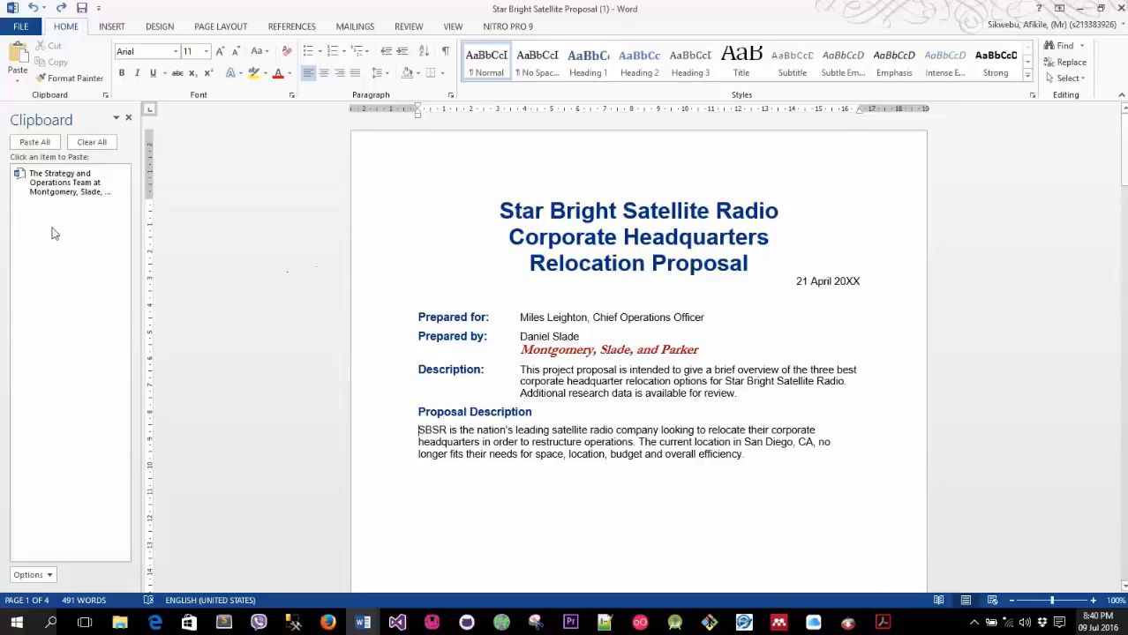
{"action": "left_click", "coordinate": [42, 194]}
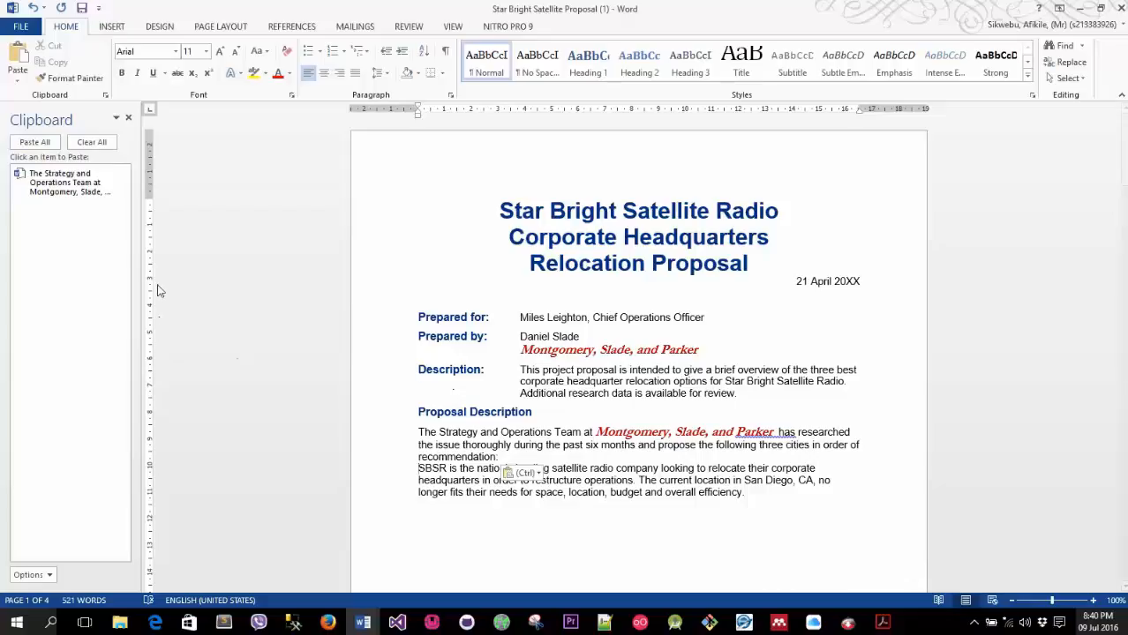
Paste all collected Clipboard items before the SBSR paragraph and undo that paste
{"action": "left_click", "coordinate": [35, 143]}
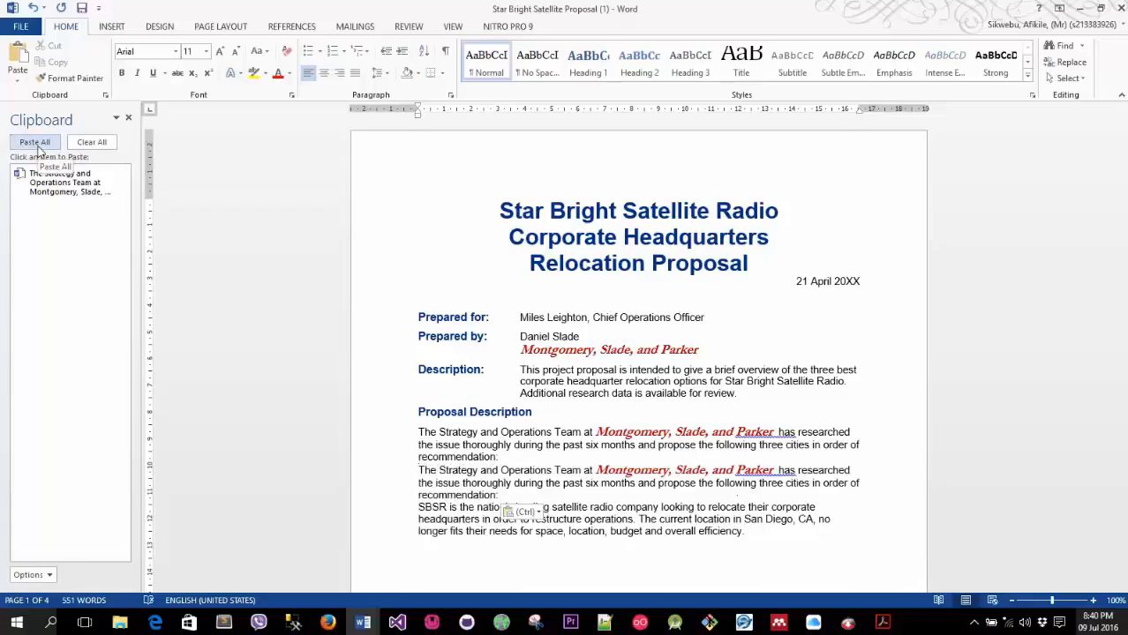
{"action": "left_click", "coordinate": [32, 8]}
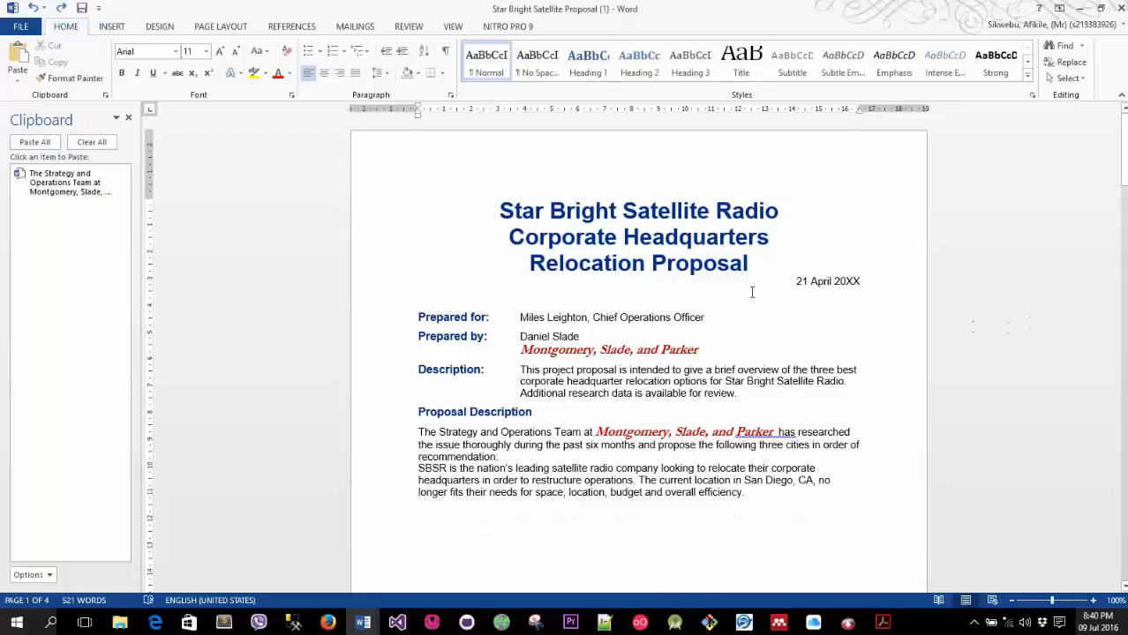
Clear all items from the Clipboard and close its pane
{"action": "left_click", "coordinate": [92, 143]}
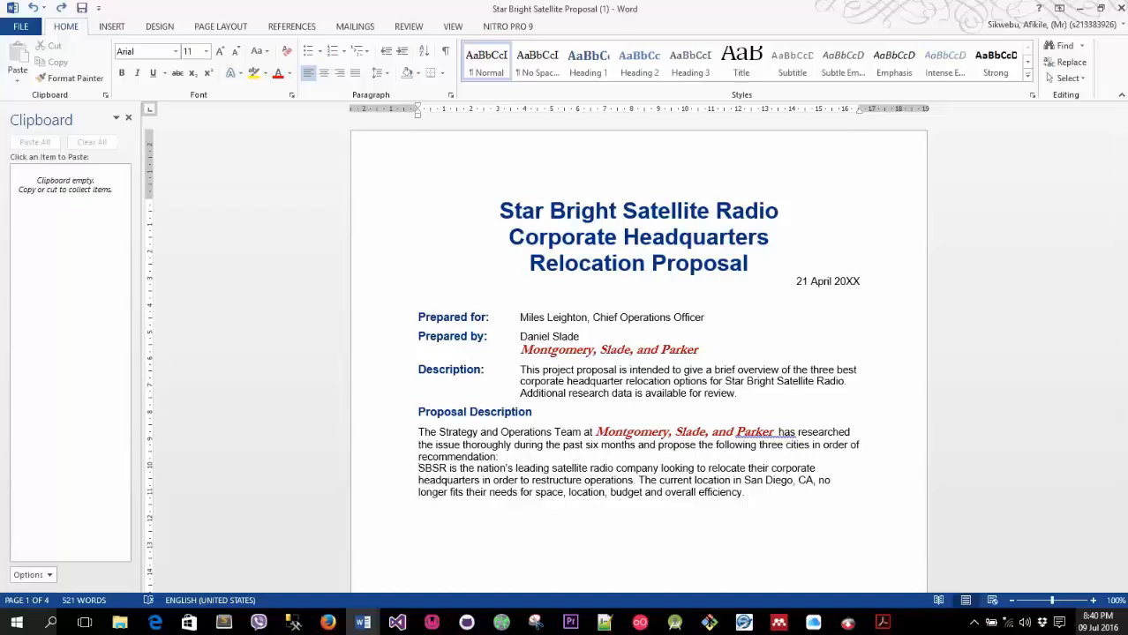
{"action": "left_click", "coordinate": [116, 120]}
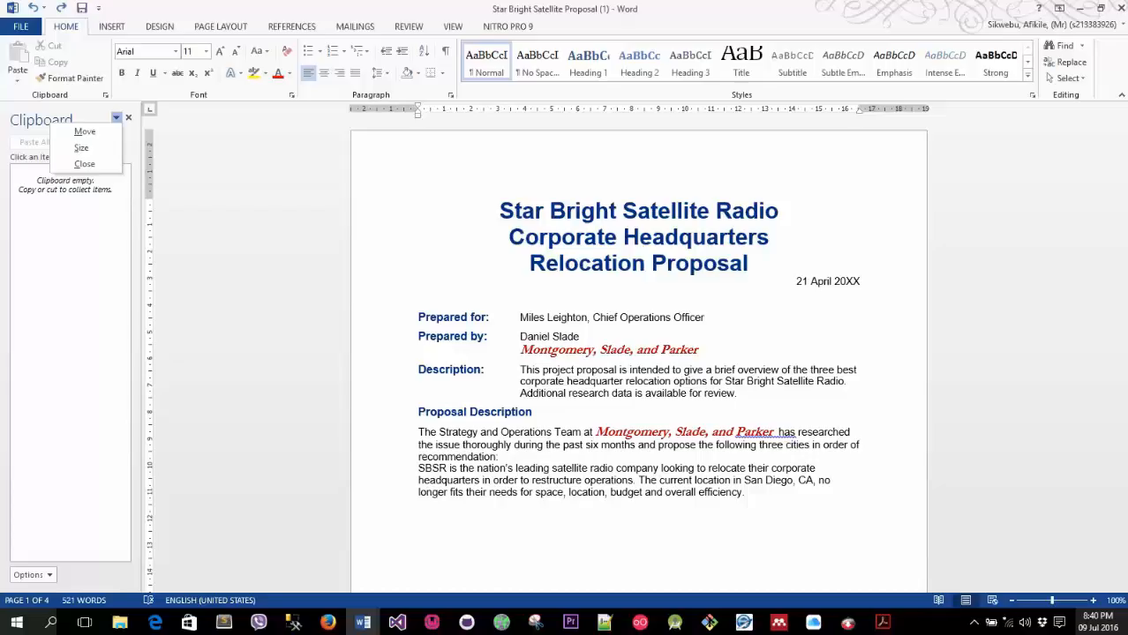
{"action": "left_click", "coordinate": [128, 117]}
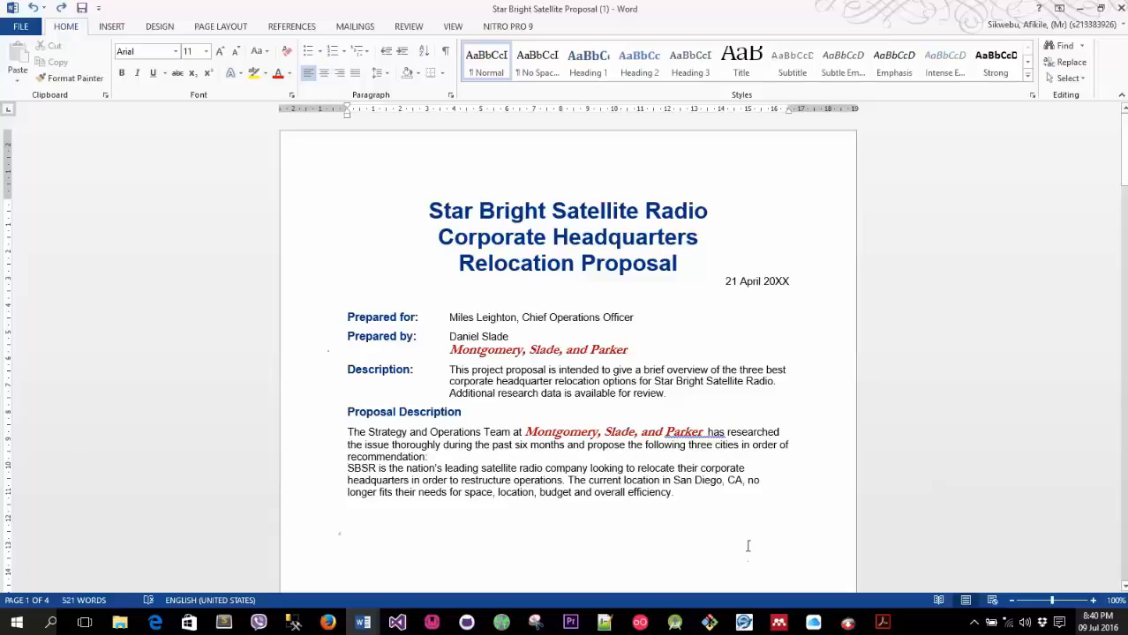
Copy the paragraph starting "SBSR is the nation's leading satellite radio company"
{"action": "left_click_drag", "start_coordinate": [675, 492], "coordinate": [327, 472]}
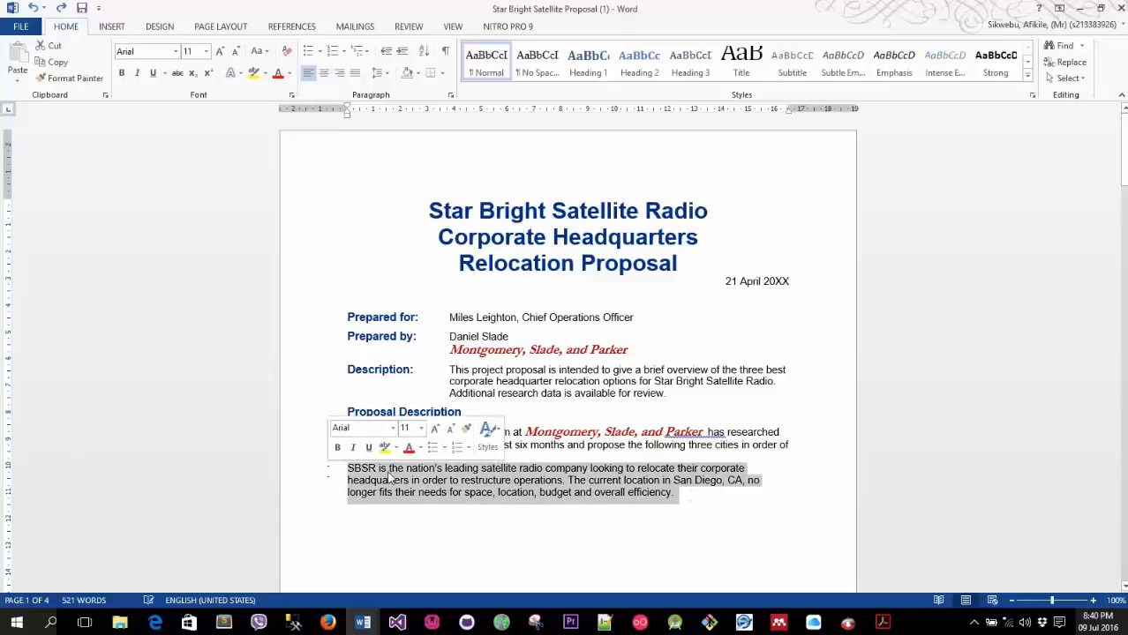
{"action": "right_click", "coordinate": [388, 478]}
{"action": "left_click", "coordinate": [415, 286]}
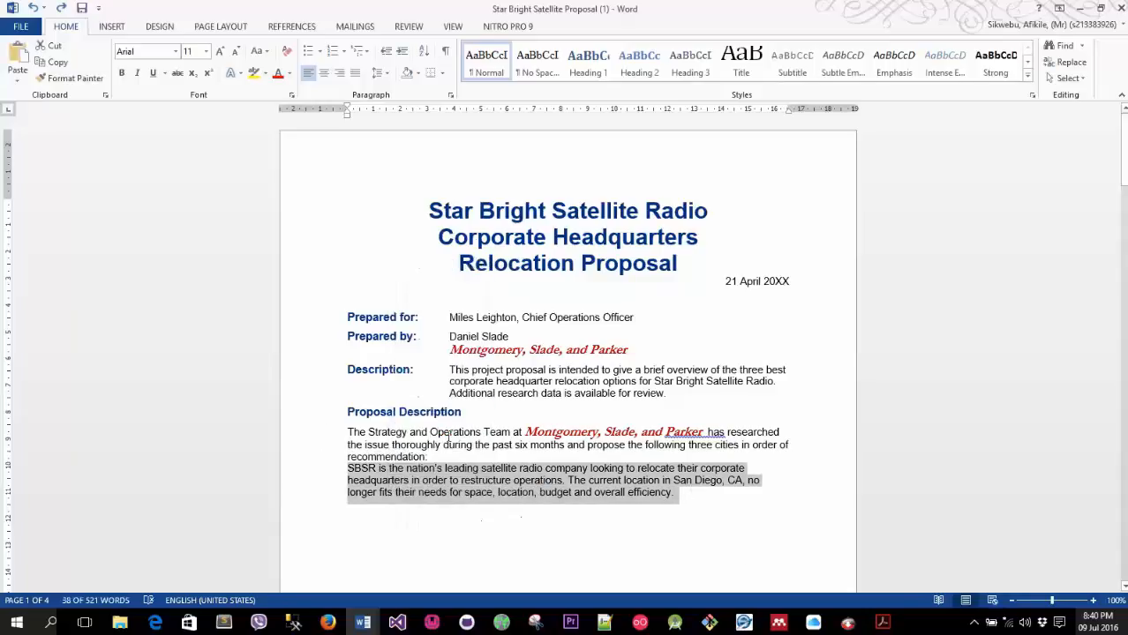
Copy the paragraph starting "The Strategy and Operations Team" and show the collected Clipboard items
{"action": "left_click_drag", "start_coordinate": [428, 457], "coordinate": [381, 439]}
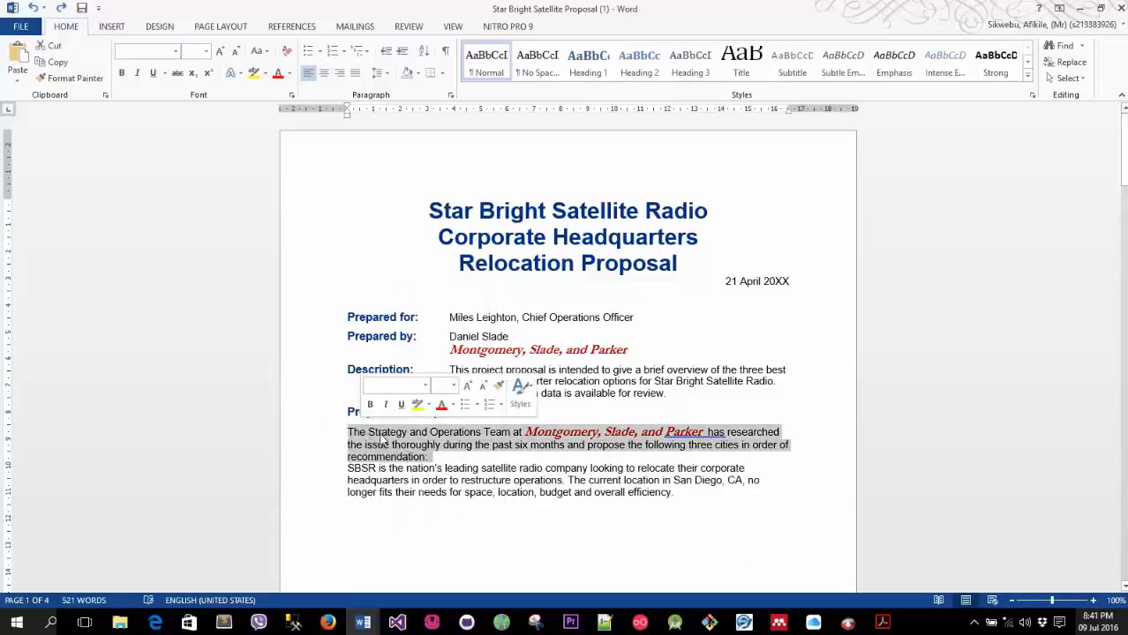
{"action": "right_click", "coordinate": [381, 439]}
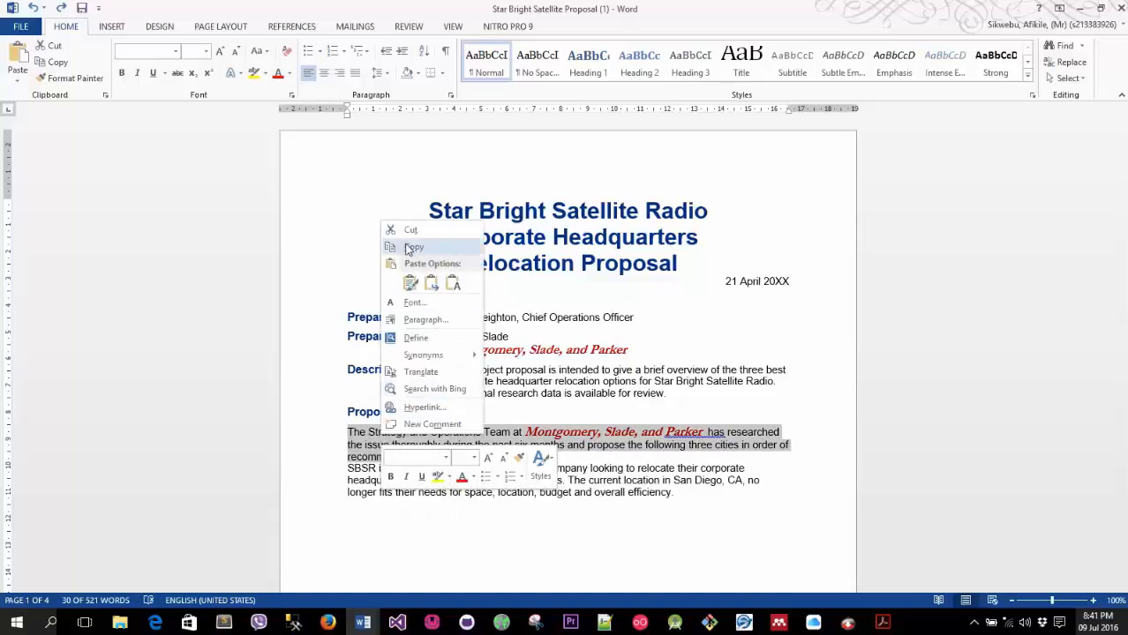
{"action": "left_click", "coordinate": [409, 250]}
{"action": "left_click", "coordinate": [251, 238]}
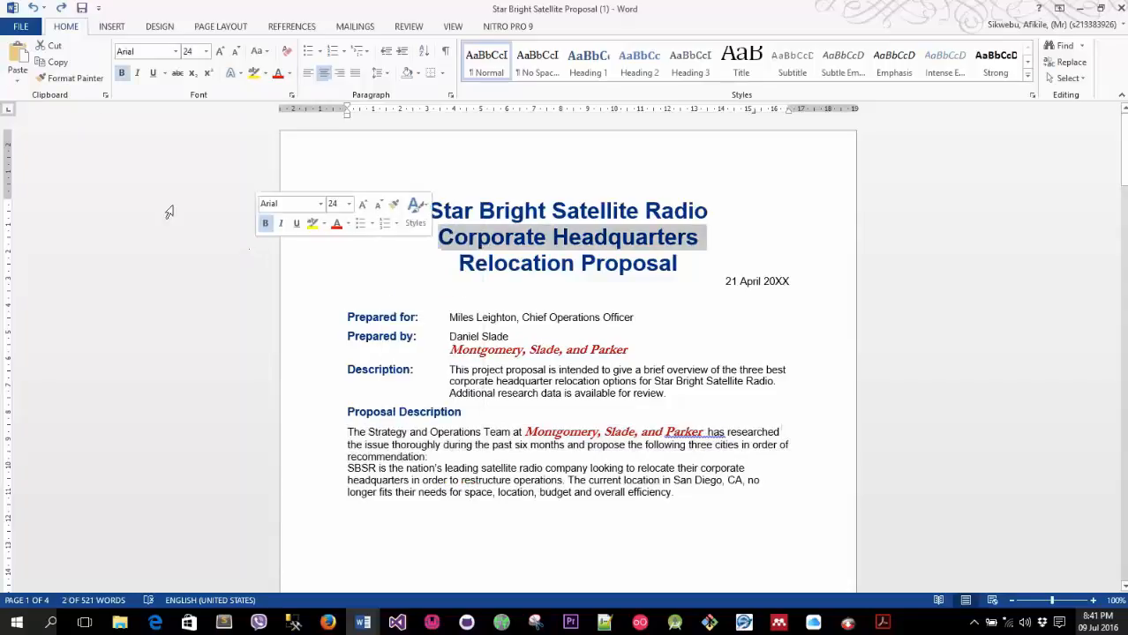
{"action": "left_click", "coordinate": [105, 95]}
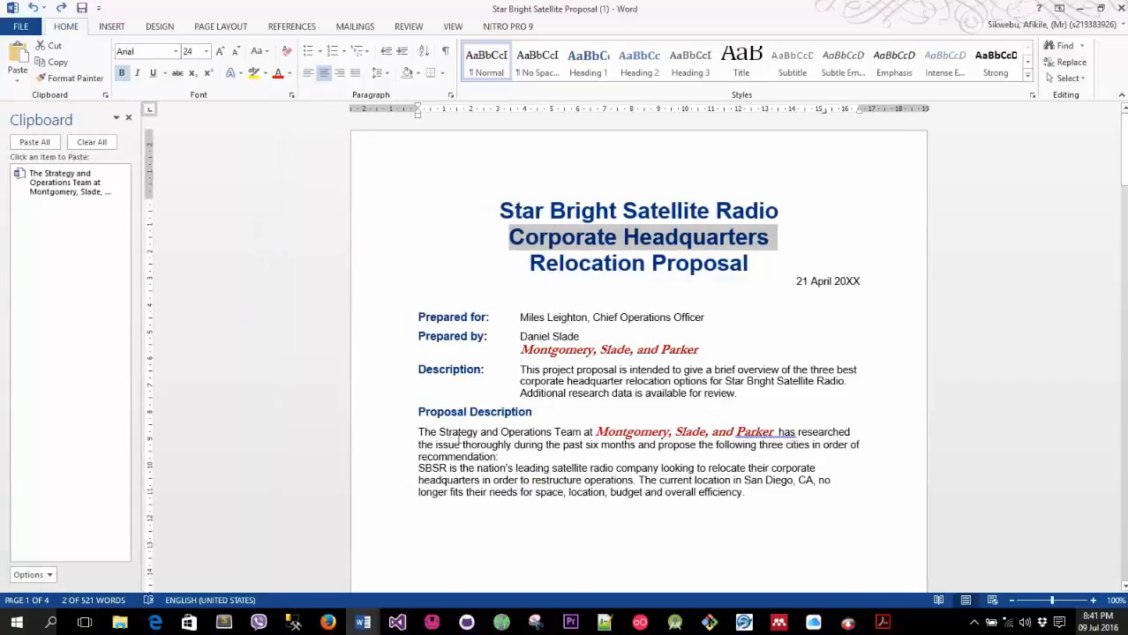
Copy the paragraph starting "SBSR is the nation's leading satellite radio company" and the three-line proposal title to the Clipboard
{"action": "left_click_drag", "start_coordinate": [761, 496], "coordinate": [419, 469]}
{"action": "right_click", "coordinate": [458, 478]}
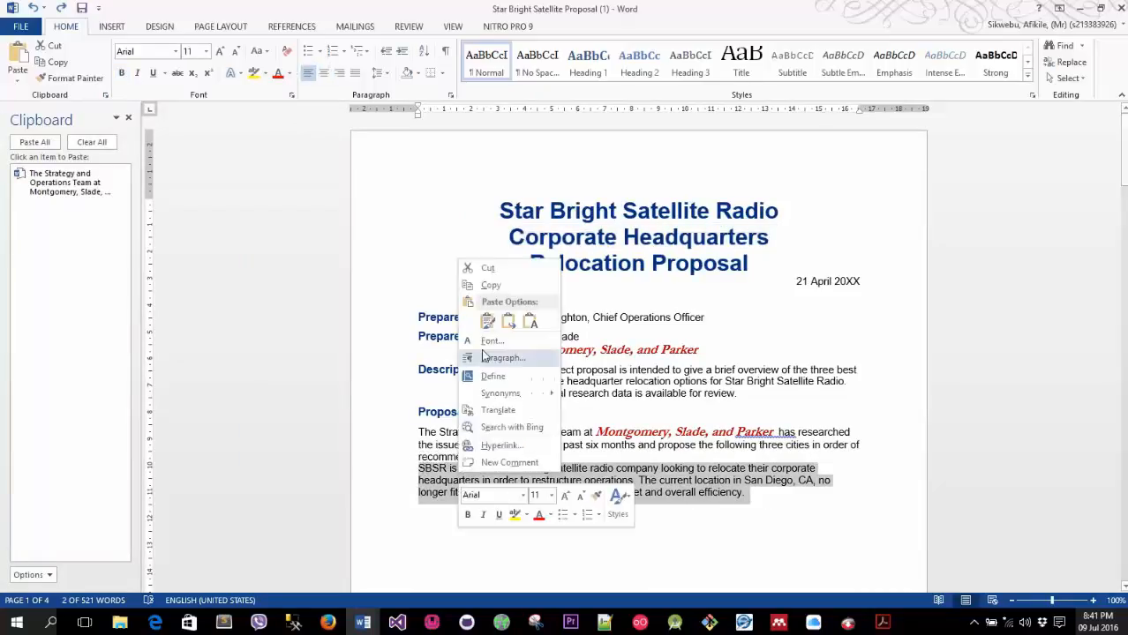
{"action": "left_click", "coordinate": [492, 288]}
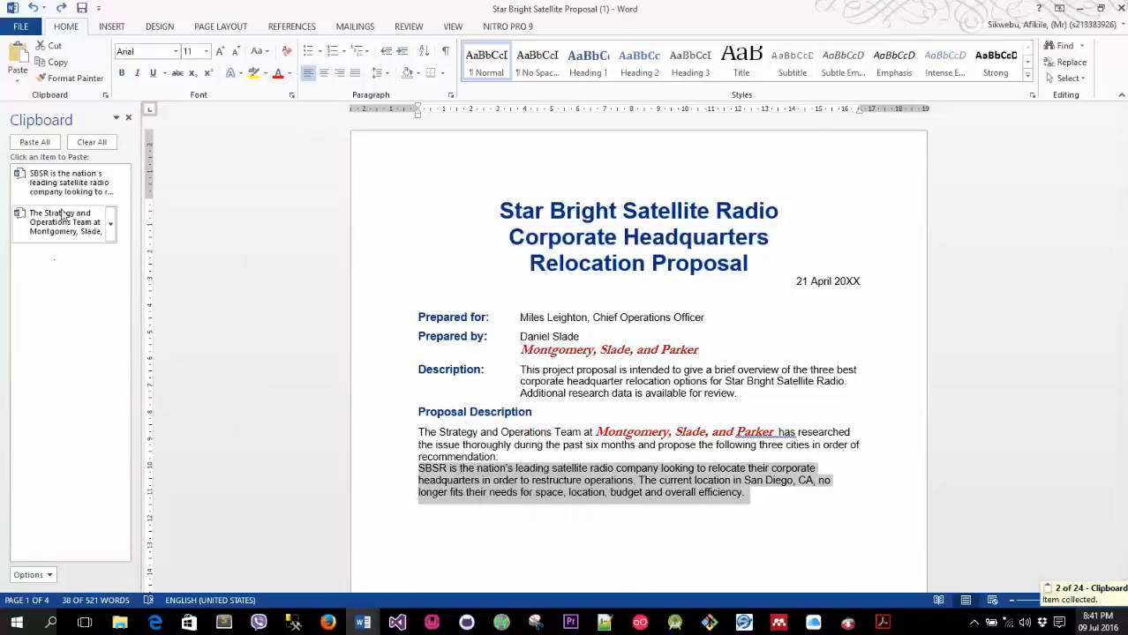
{"action": "left_click_drag", "start_coordinate": [752, 266], "coordinate": [532, 210]}
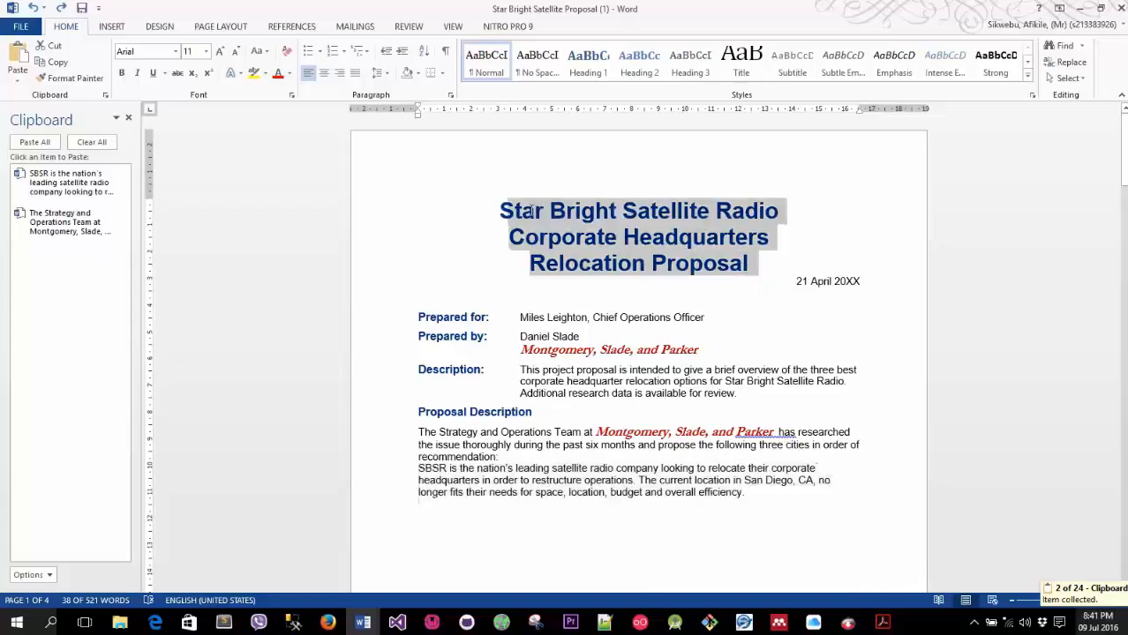
{"action": "right_click", "coordinate": [534, 208]}
{"action": "left_click", "coordinate": [574, 233]}
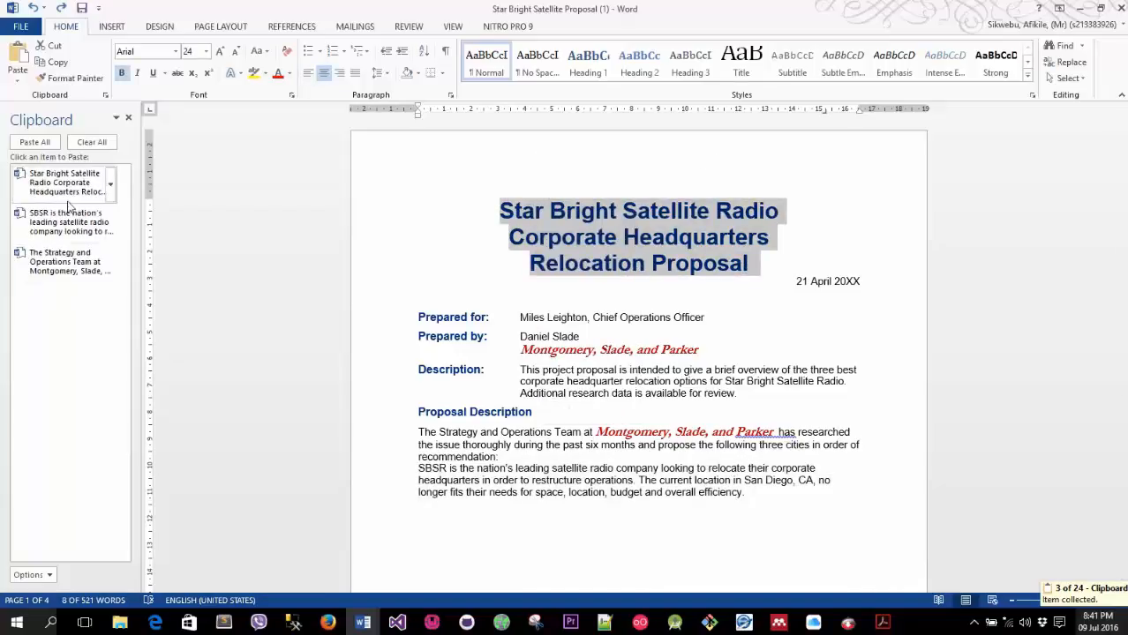
Paste the title, the SBSR paragraph and the Strategy and Operations Team paragraph one by one from the Clipboard below the existing text
{"action": "scroll", "coordinate": [805, 449], "scroll_direction": "down", "scroll_amount": 2}
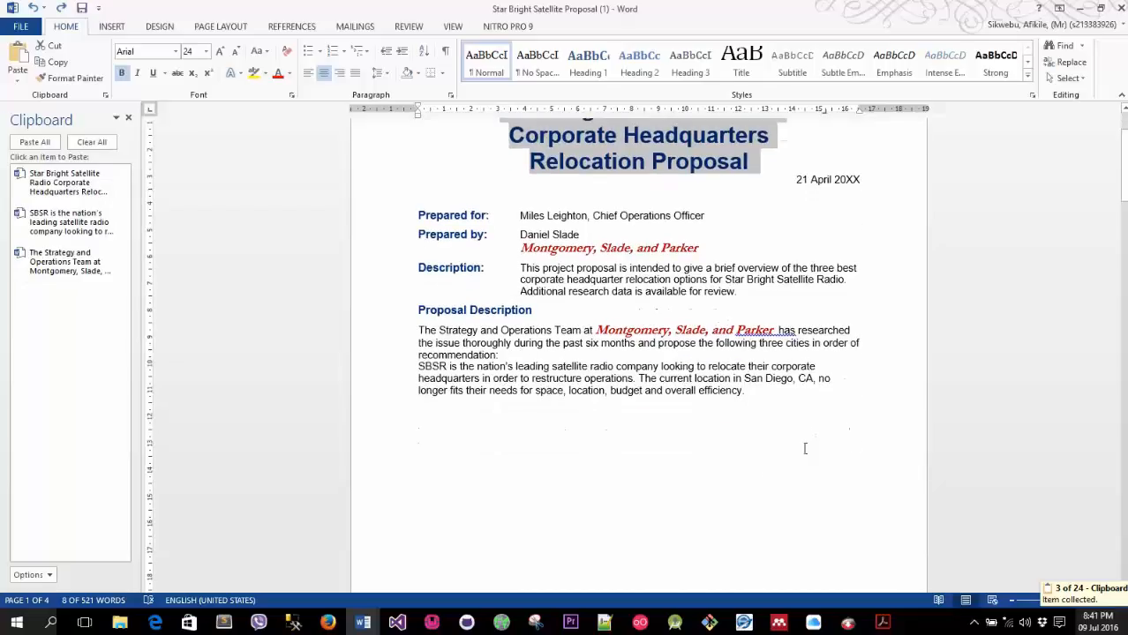
{"action": "scroll", "coordinate": [799, 432], "scroll_direction": "down", "scroll_amount": 1}
{"action": "left_click", "coordinate": [787, 406]}
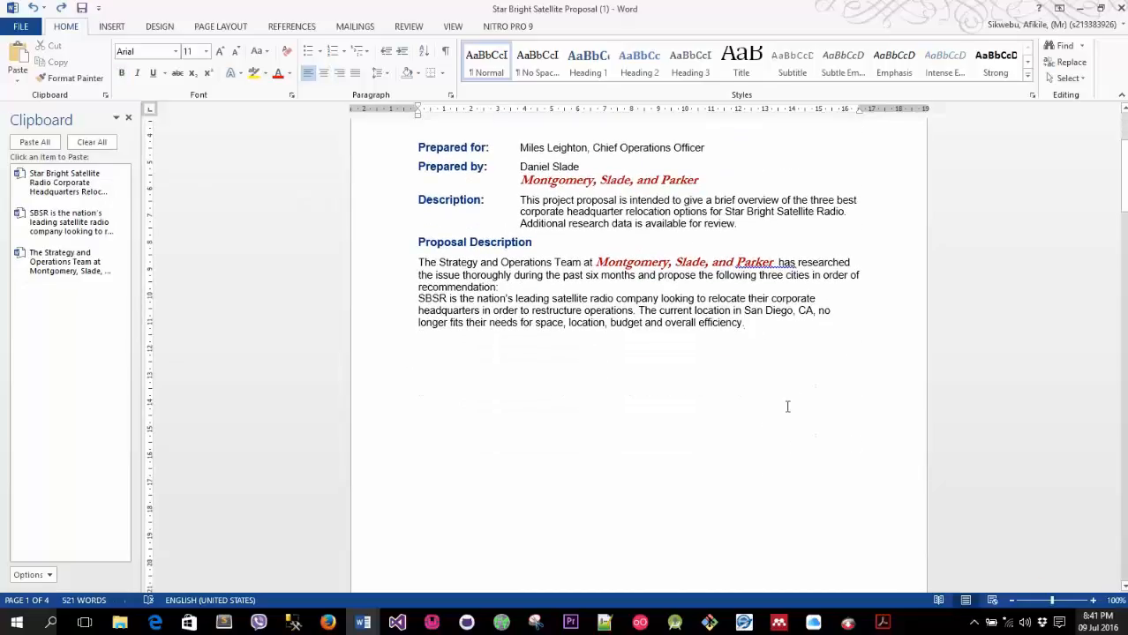
{"action": "key", "text": "Return"}
{"action": "left_click", "coordinate": [60, 192]}
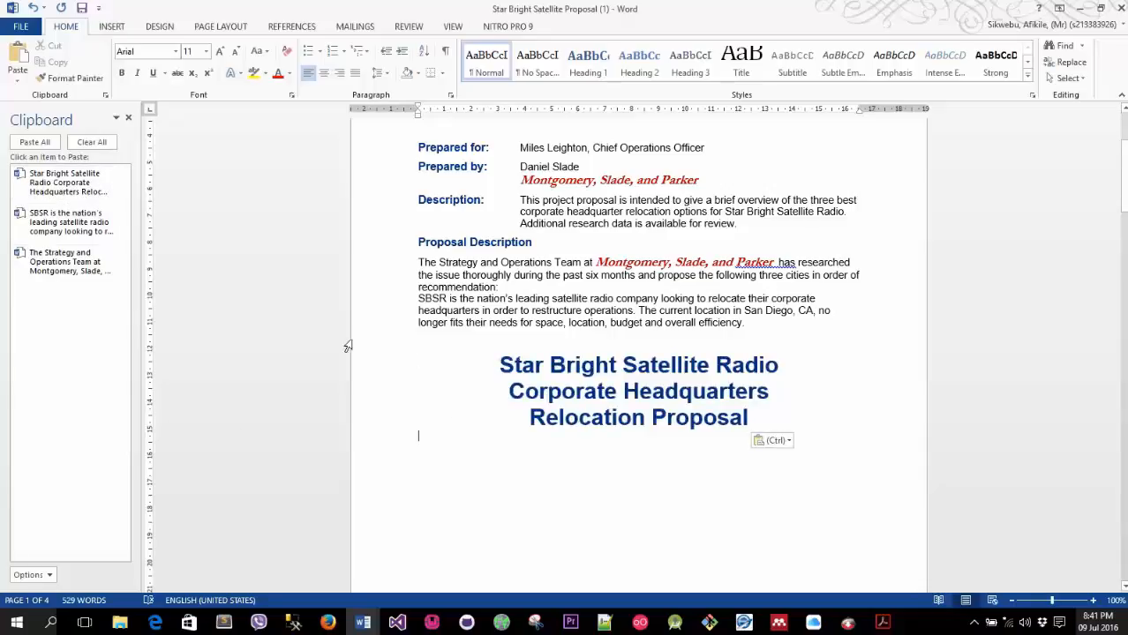
{"action": "left_click", "coordinate": [53, 231]}
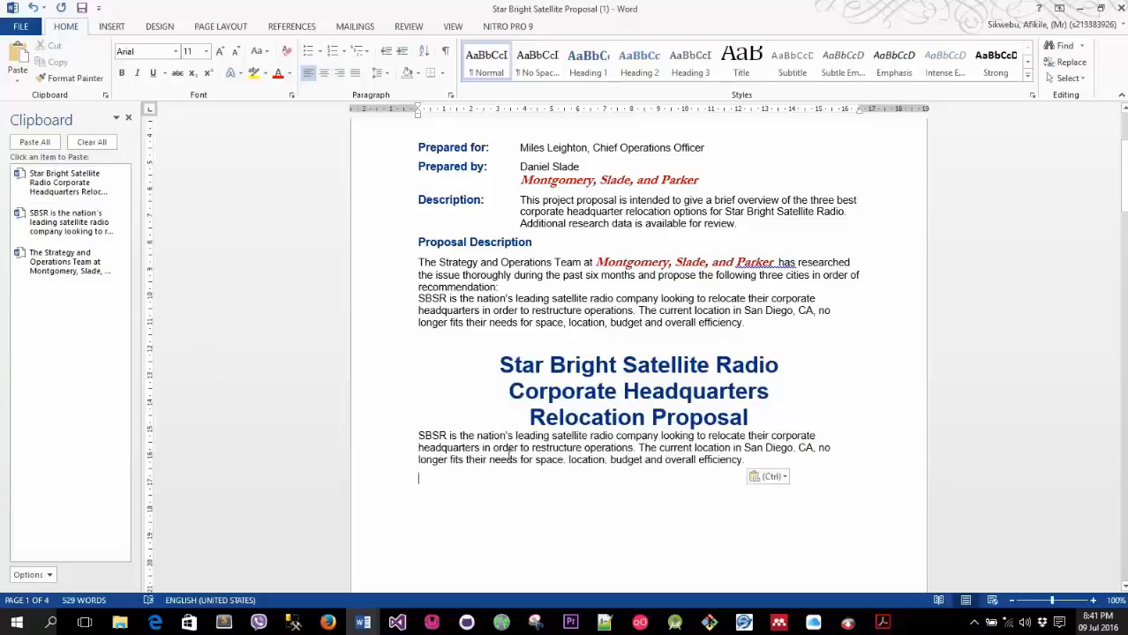
{"action": "left_click", "coordinate": [55, 262]}
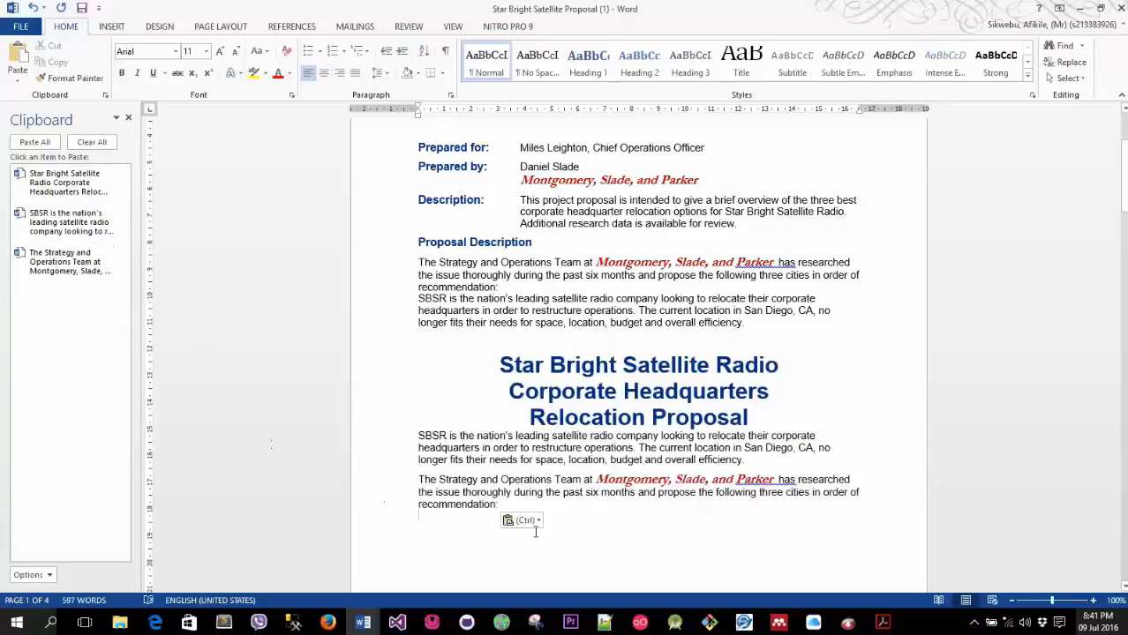
Delete the pasted title and two paragraphs below the original text, and clear all items from the Clipboard
{"action": "left_click_drag", "start_coordinate": [556, 506], "coordinate": [368, 360]}
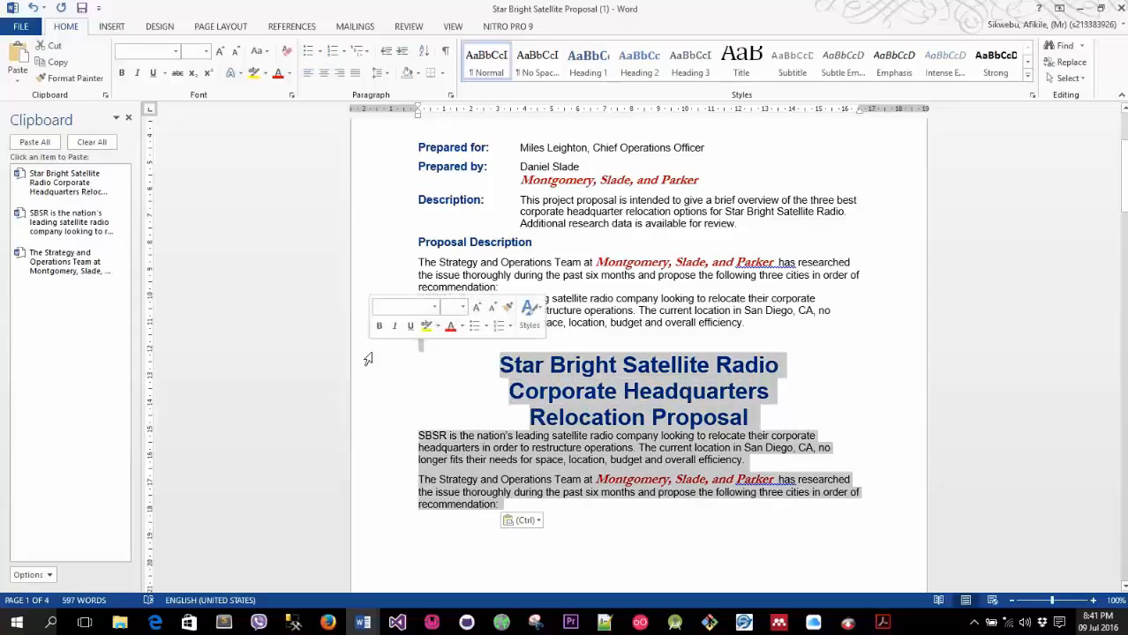
{"action": "key", "text": "Delete"}
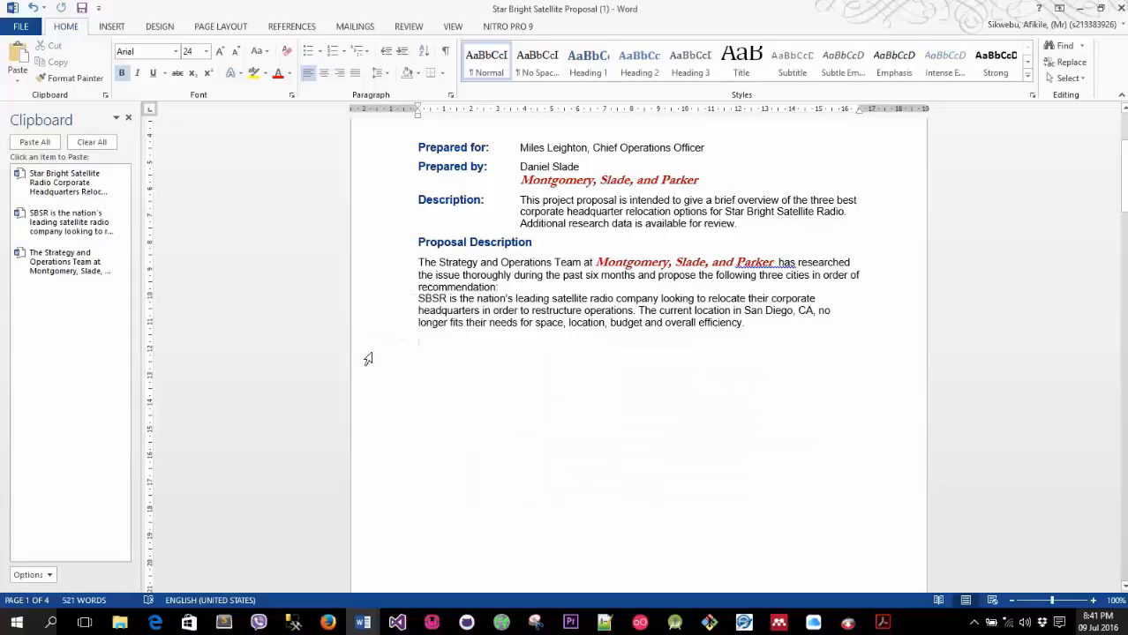
{"action": "left_click", "coordinate": [91, 142]}
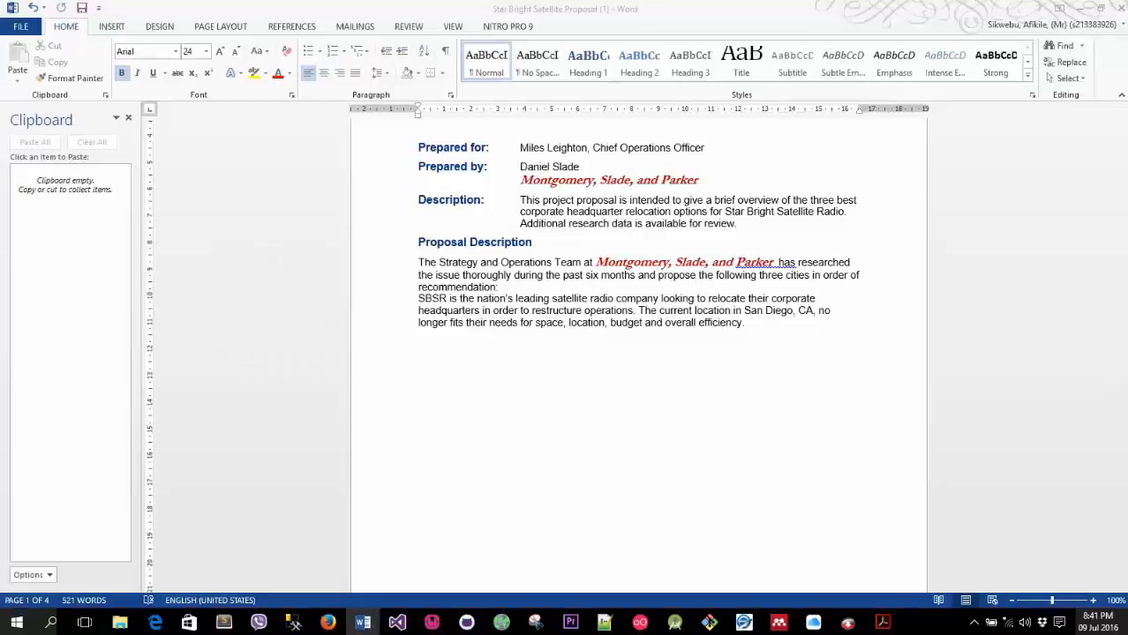
{"action": "key", "text": "alt+Tab"}
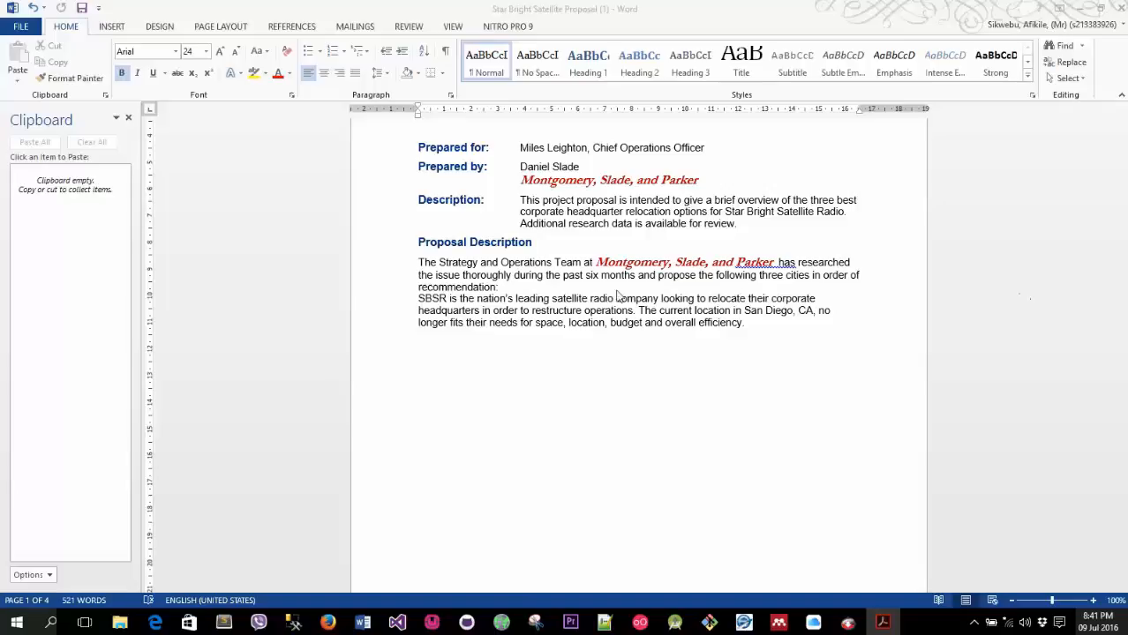
{"action": "left_click", "coordinate": [474, 308]}
{"action": "scroll", "coordinate": [474, 308], "scroll_direction": "up", "scroll_amount": 5}
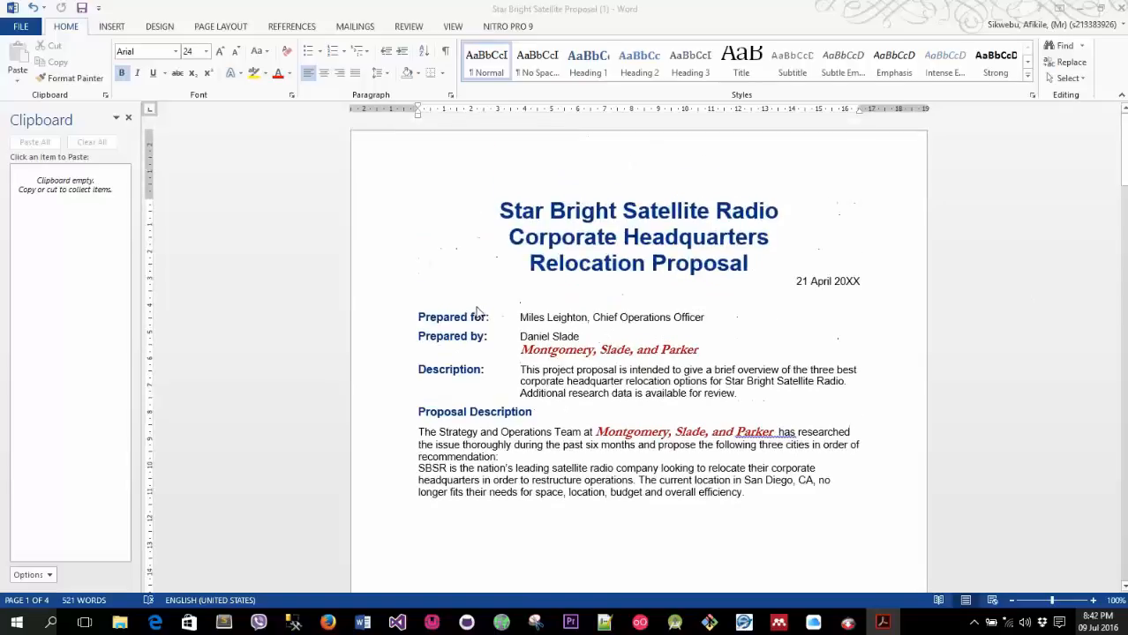
{"action": "key", "text": "alt+Tab"}
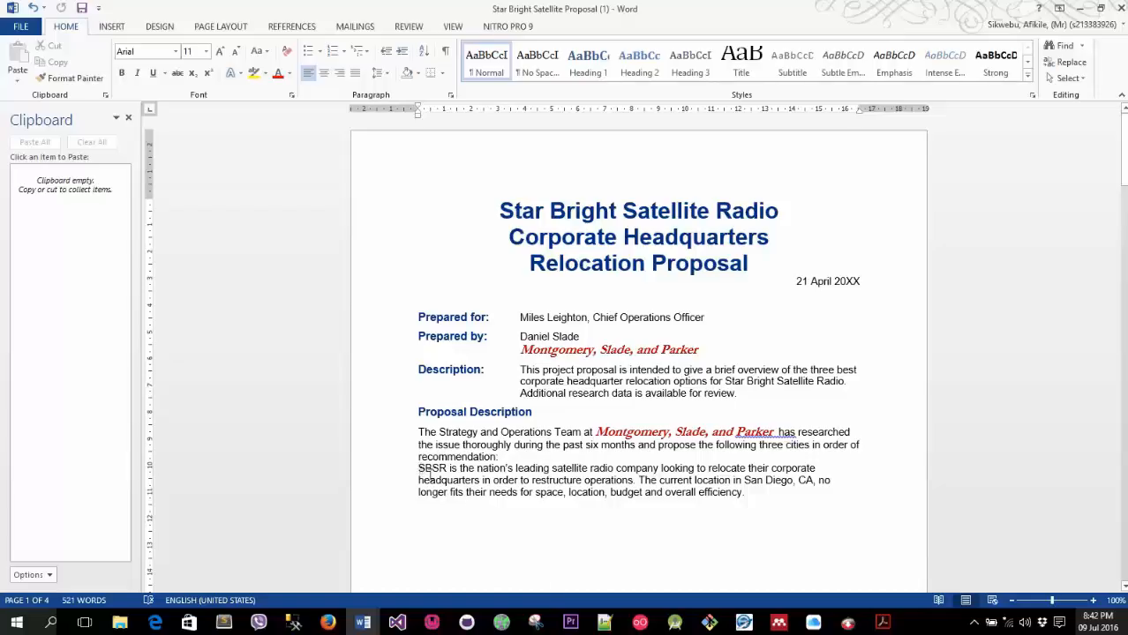
Practise selecting the sentence starting "SBSR is the nation's leading satellite radio company" as a whole, clearing the selection each time
{"action": "left_click_drag", "start_coordinate": [425, 472], "coordinate": [439, 480]}
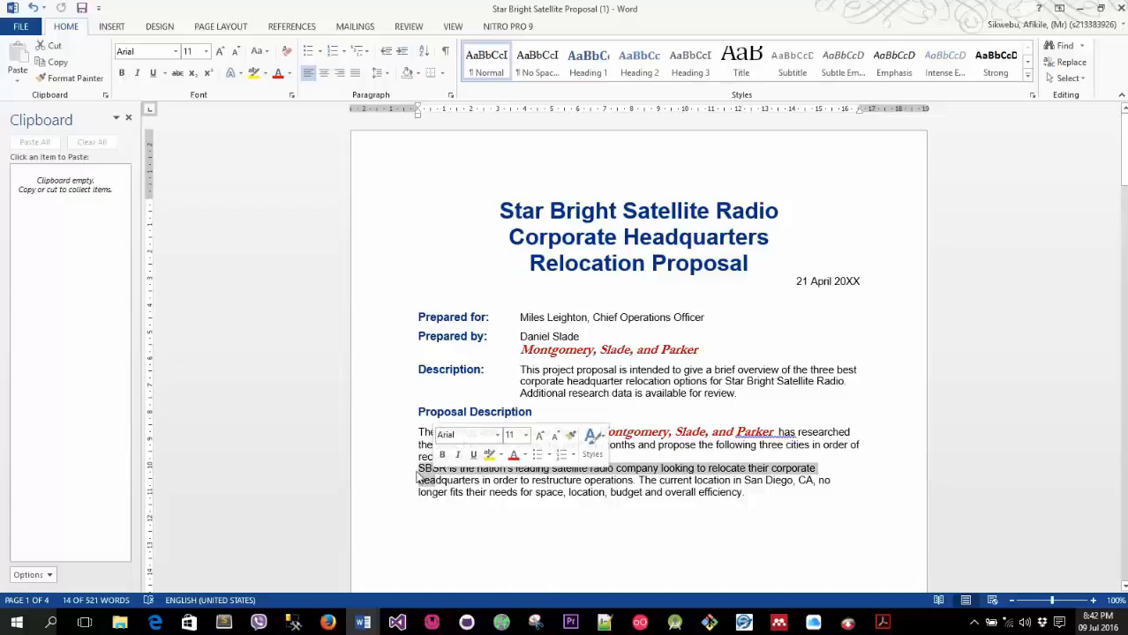
{"action": "left_click", "coordinate": [420, 469]}
{"action": "left_click", "coordinate": [420, 469], "text": "ctrl"}
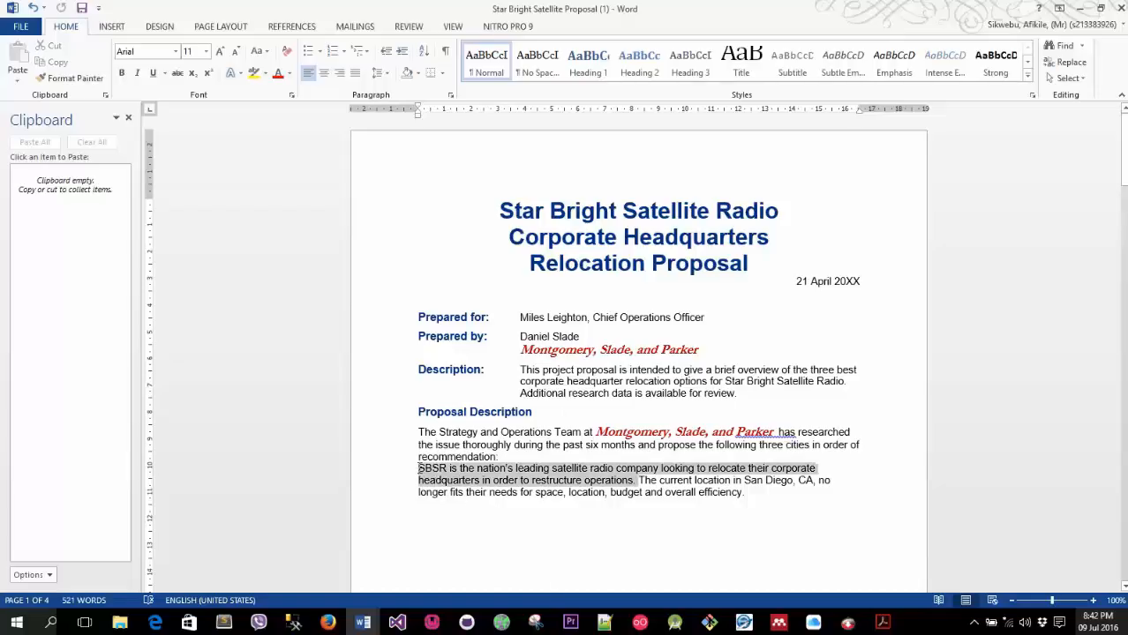
{"action": "left_click", "coordinate": [420, 469]}
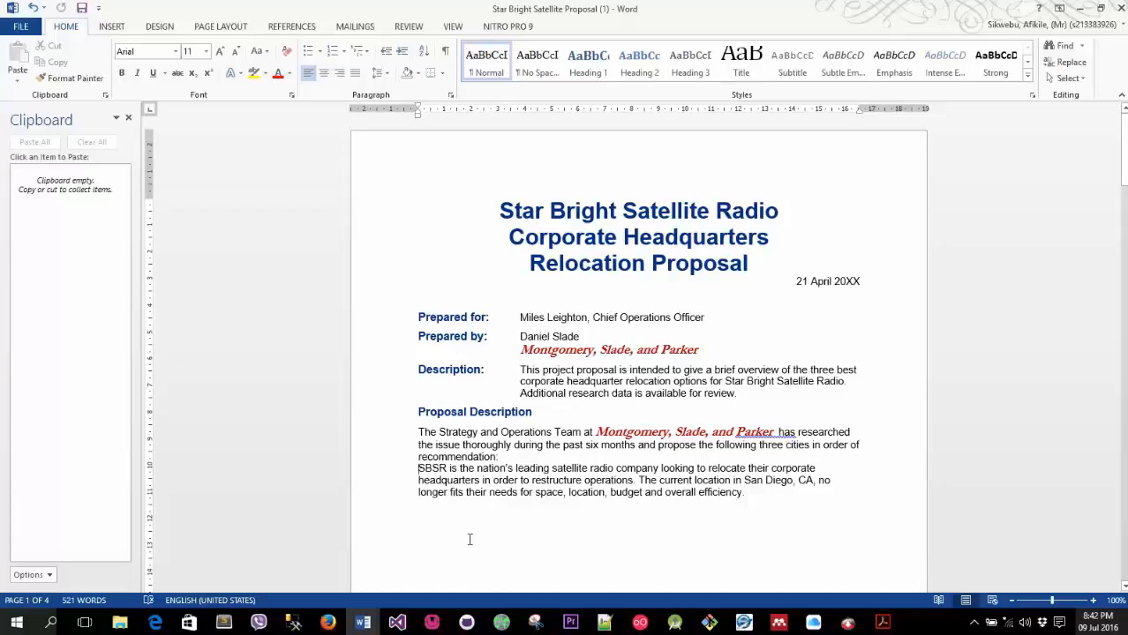
{"action": "left_click", "coordinate": [417, 472], "text": "ctrl"}
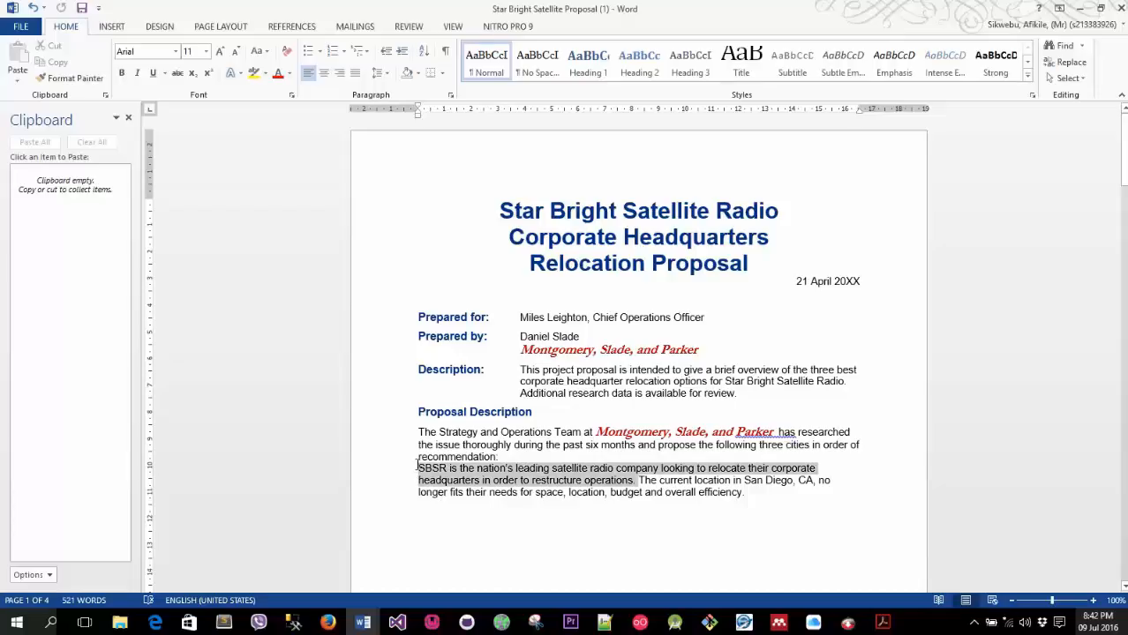
{"action": "mouse_move", "coordinate": [418, 465]}
{"action": "left_mouse_down"}
{"action": "mouse_move", "coordinate": [424, 445]}
{"action": "mouse_move", "coordinate": [426, 473]}
{"action": "left_mouse_up"}
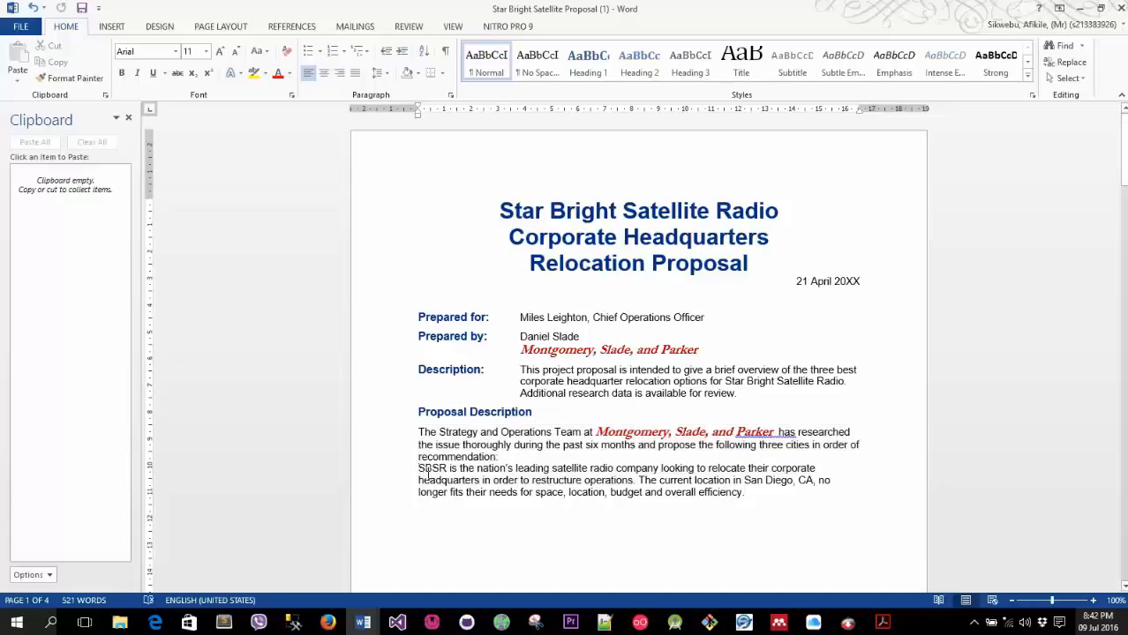
Copy the sentence starting "SBSR is the nation's leading" directly to the start of the Strategy and Operations Team paragraph, bypassing the Clipboard
{"action": "double_click", "coordinate": [421, 469]}
{"action": "triple_click", "coordinate": [421, 472]}
{"action": "left_click", "coordinate": [419, 472]}
{"action": "left_click", "coordinate": [422, 473], "text": "ctrl"}
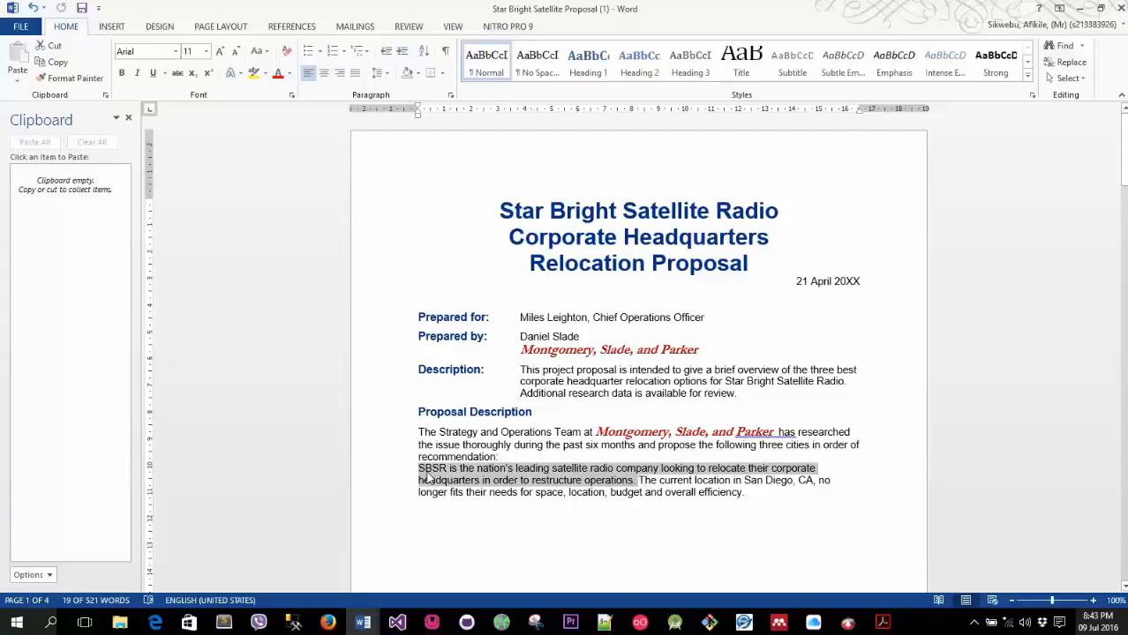
{"action": "left_click_drag", "start_coordinate": [430, 477], "coordinate": [420, 437]}
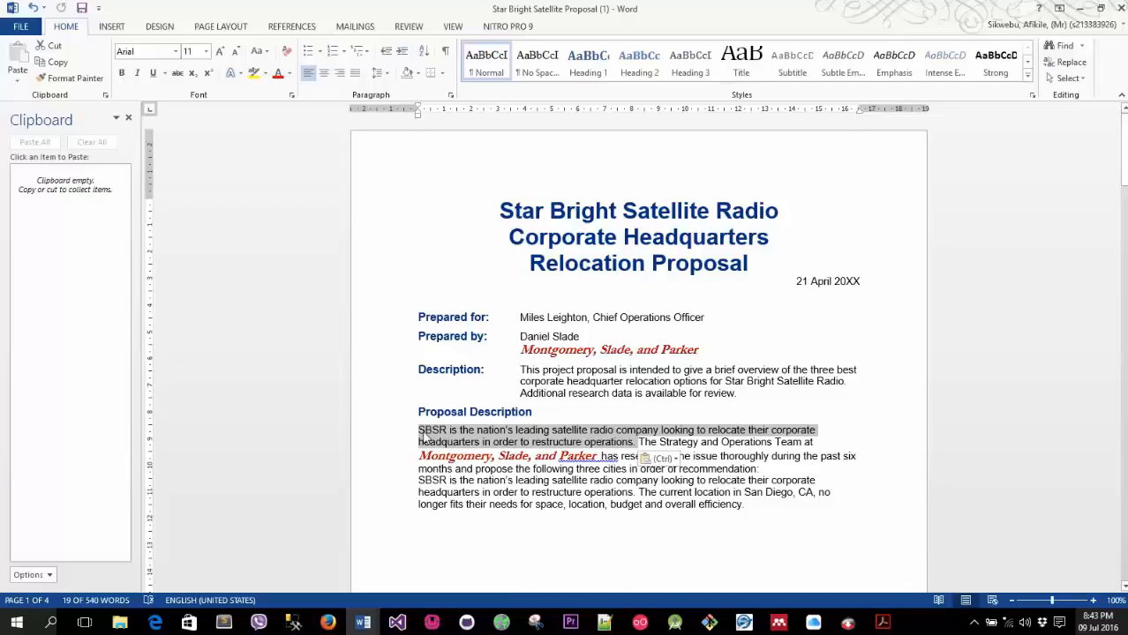
{"action": "mouse_move", "coordinate": [423, 434]}
{"action": "left_mouse_down"}
{"action": "mouse_move", "coordinate": [429, 477]}
{"action": "mouse_move", "coordinate": [426, 439]}
{"action": "left_mouse_up"}
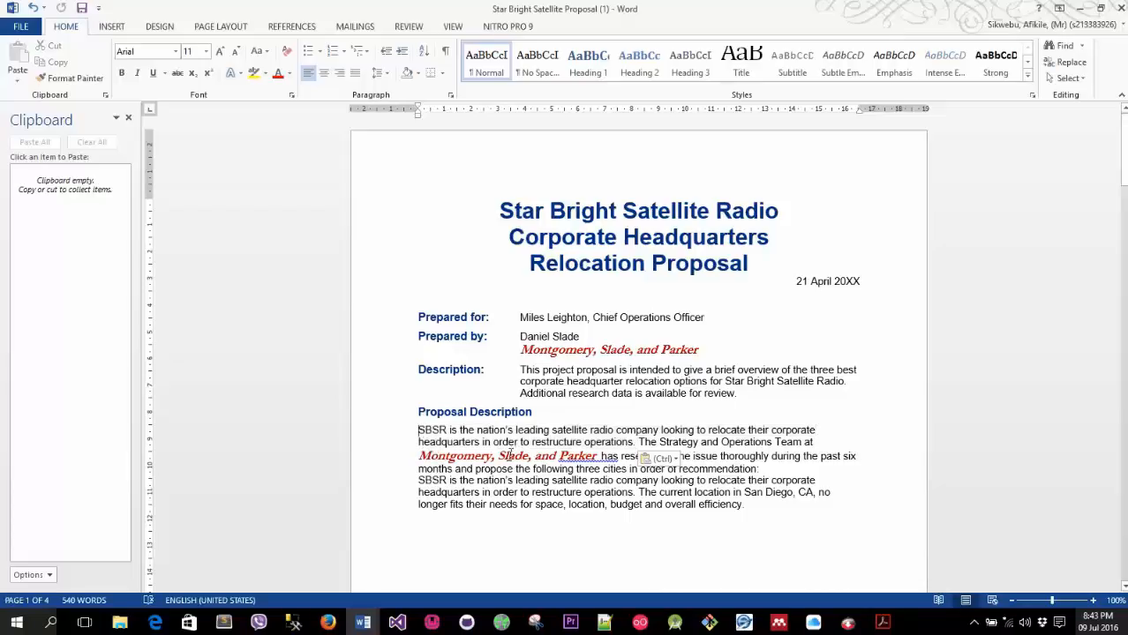
Delete the lower SBSR paragraph and undo the deletion
{"action": "left_click", "coordinate": [799, 478]}
{"action": "left_click_drag", "start_coordinate": [762, 469], "coordinate": [784, 509]}
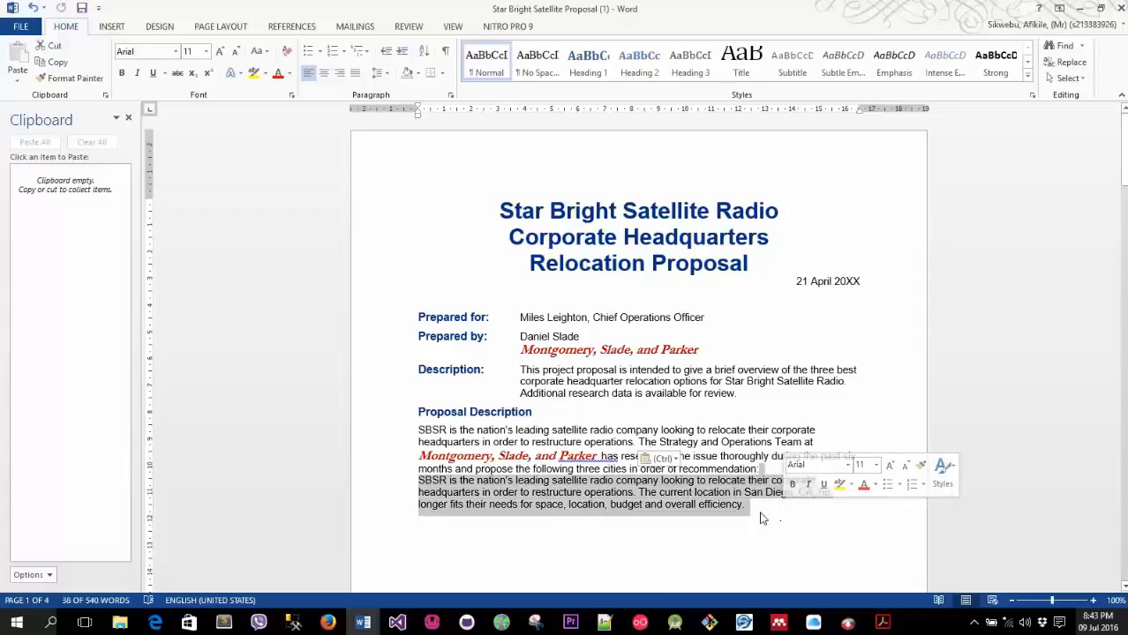
{"action": "key", "text": "Delete"}
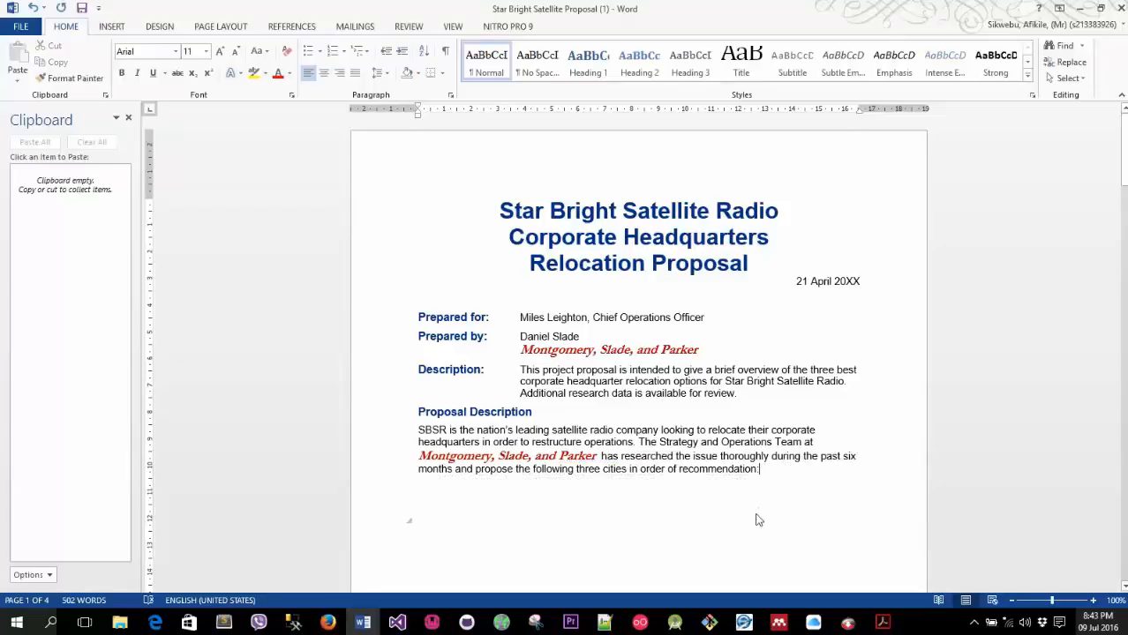
{"action": "key", "text": "ctrl+z"}
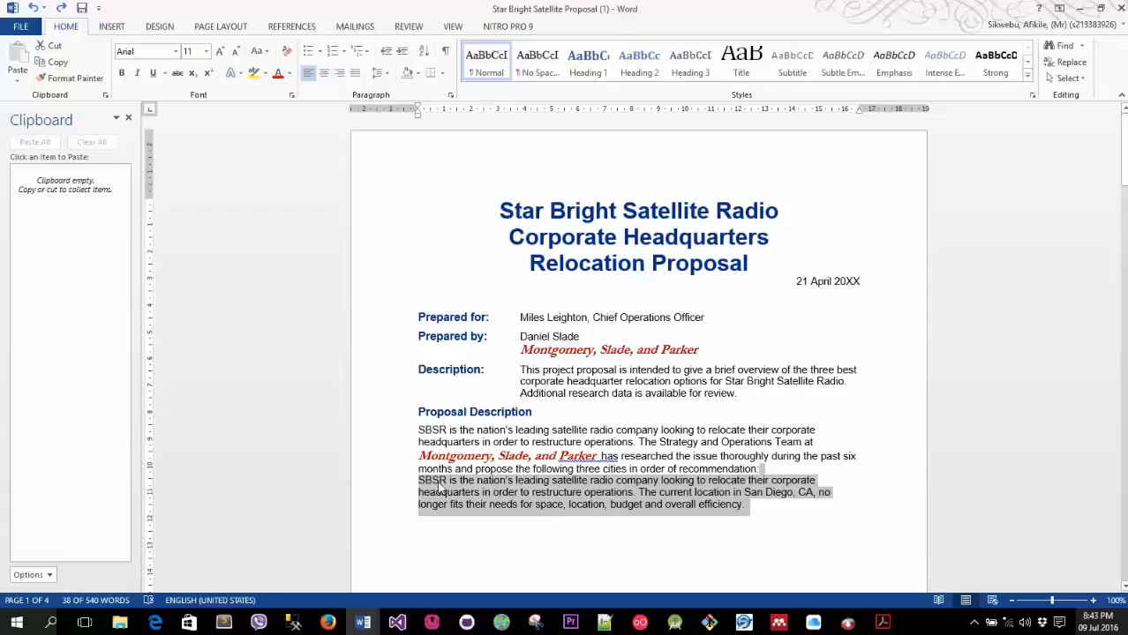
Copy the lower SBSR paragraph directly above the first paragraph of Proposal Description and undo that copy
{"action": "left_click_drag", "start_coordinate": [438, 486], "coordinate": [419, 432]}
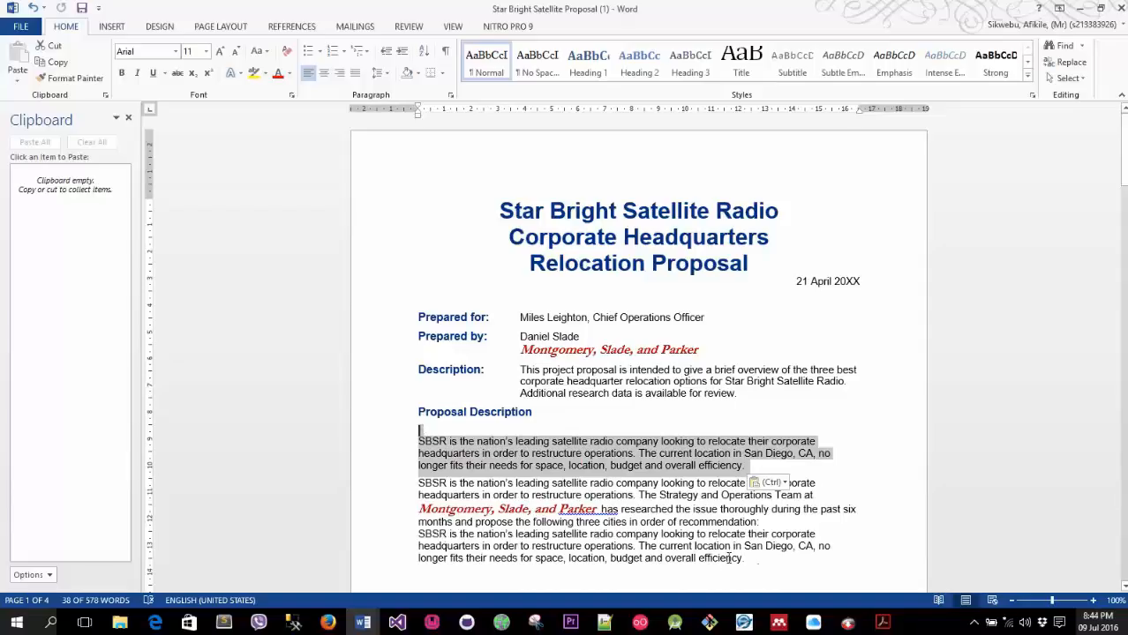
{"action": "key", "text": "ctrl+z"}
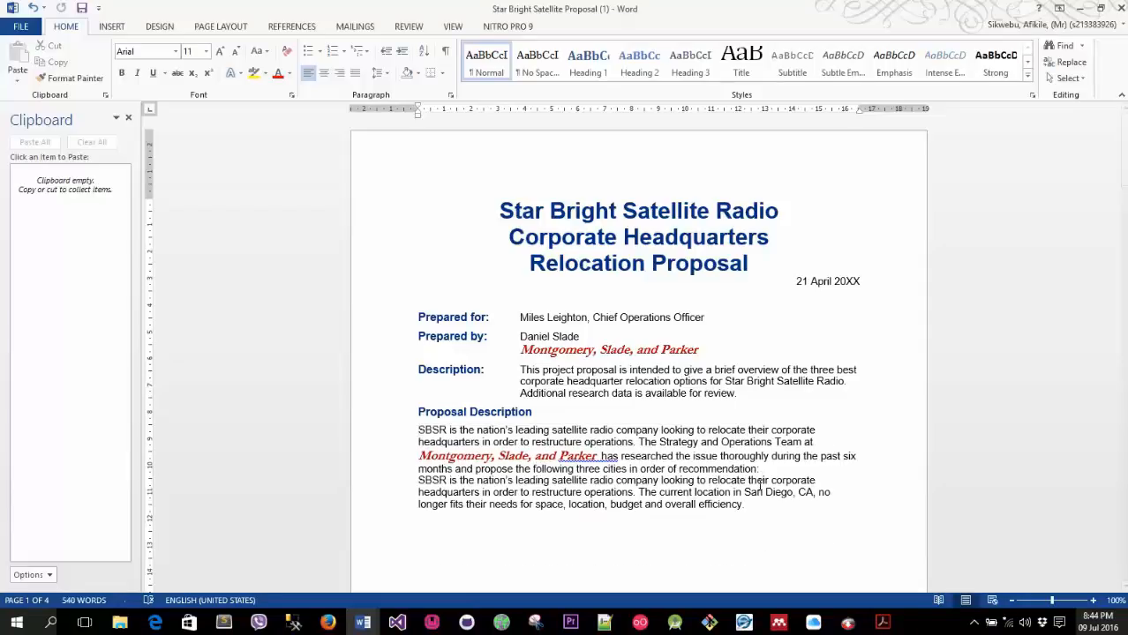
Delete the duplicate sentence starting "SBSR is the nation's leading" from the lower paragraph, keeping "The current location in San Diego" onward
{"action": "left_click_drag", "start_coordinate": [417, 479], "coordinate": [638, 492]}
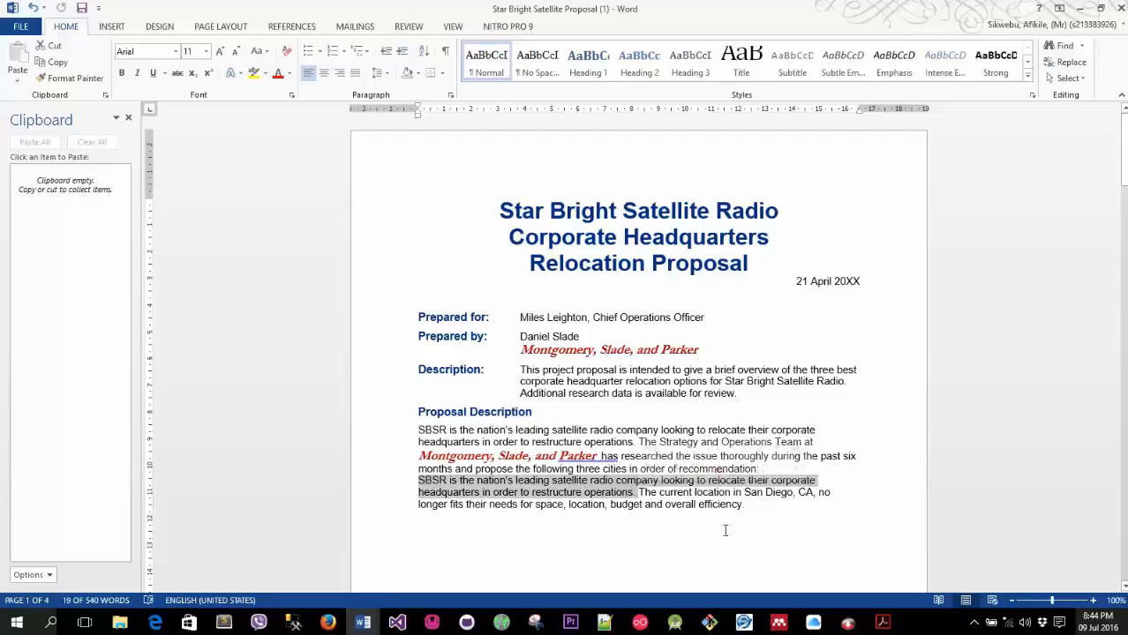
{"action": "key", "text": "Delete"}
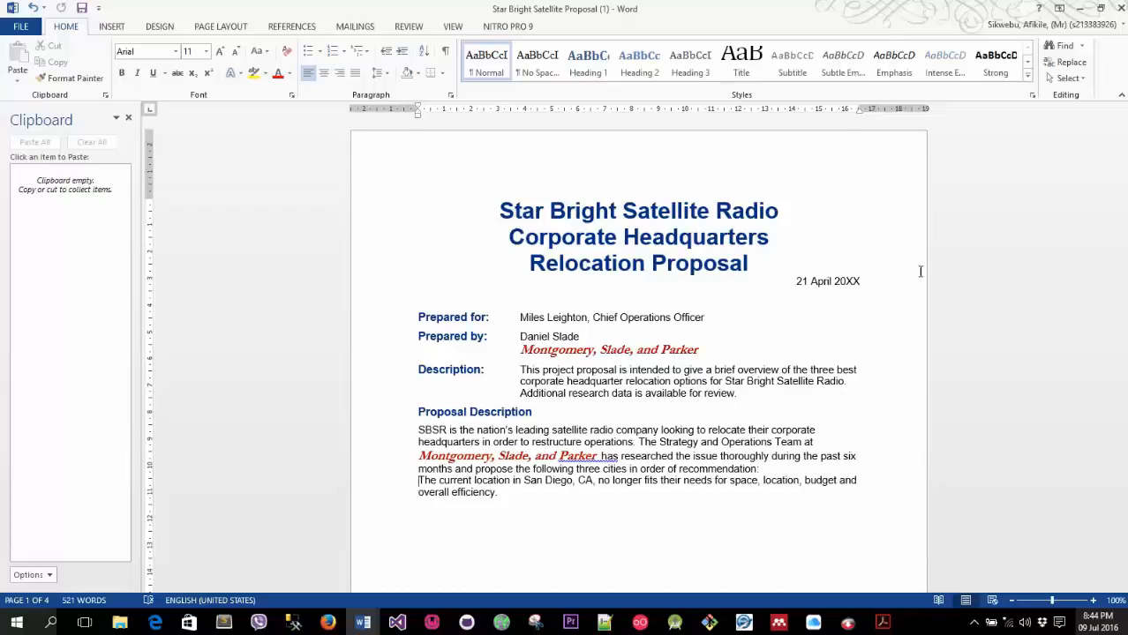
Open the document's Info page and show all of its properties
{"action": "left_click", "coordinate": [21, 27]}
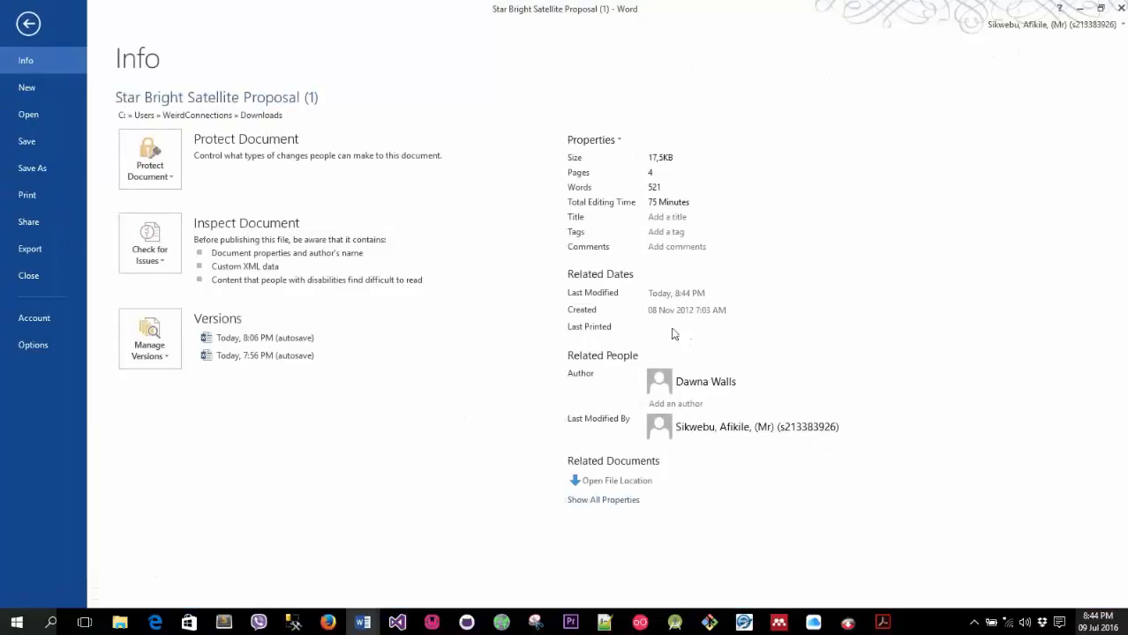
{"action": "left_click", "coordinate": [609, 499]}
{"action": "scroll", "coordinate": [713, 439], "scroll_direction": "down", "scroll_amount": 1}
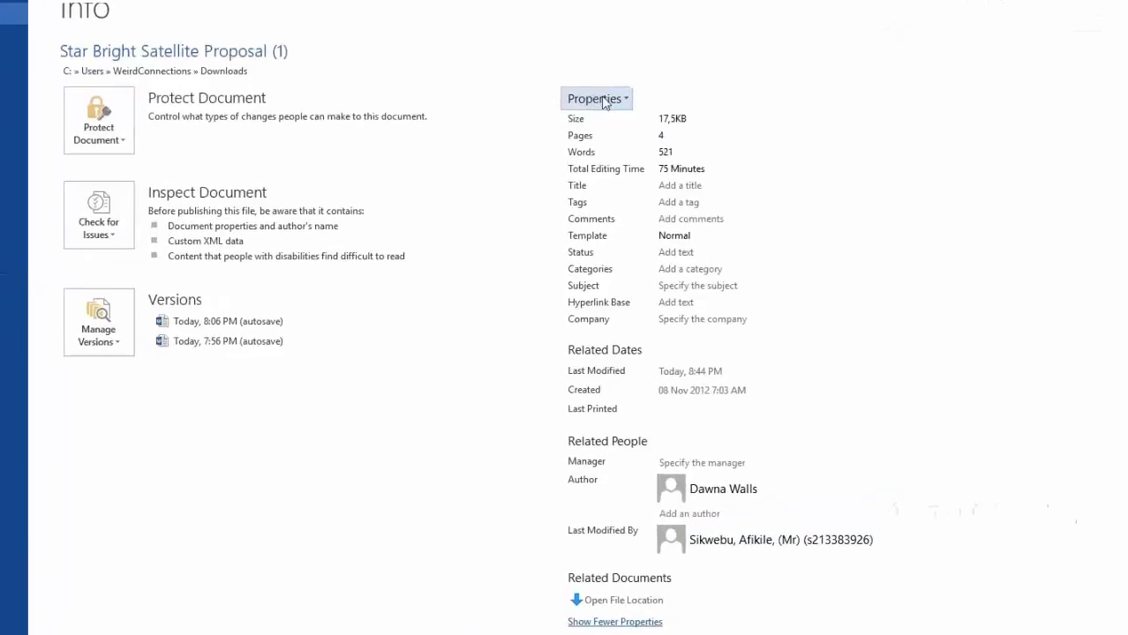
Show the Document Panel for editing properties above the document and hide the Clipboard pane
{"action": "left_click", "coordinate": [618, 100]}
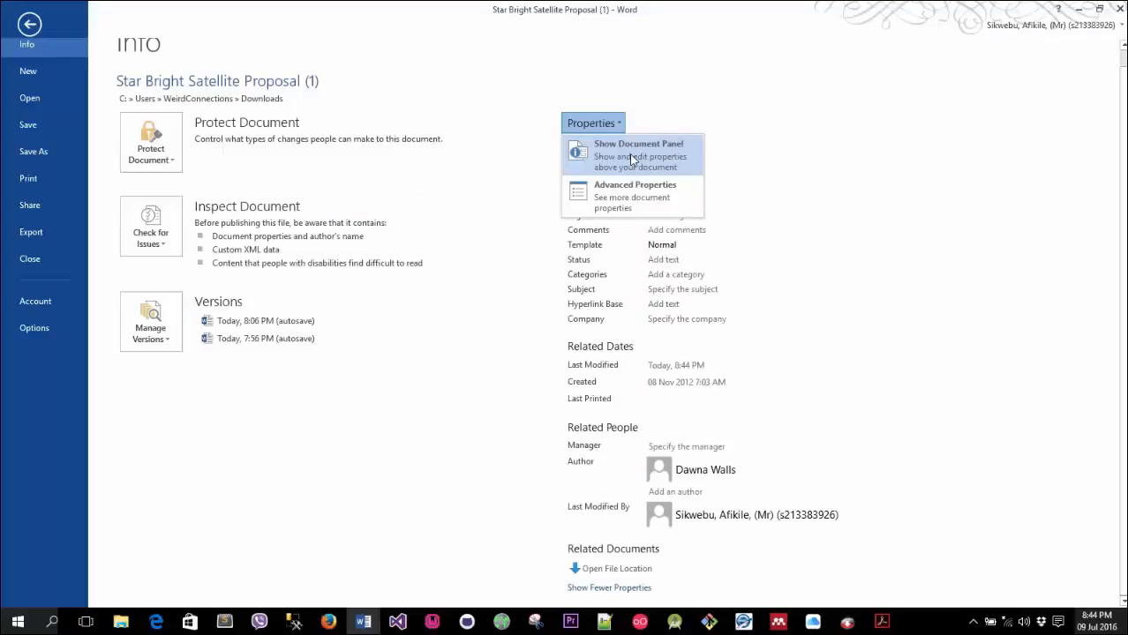
{"action": "left_click", "coordinate": [632, 159]}
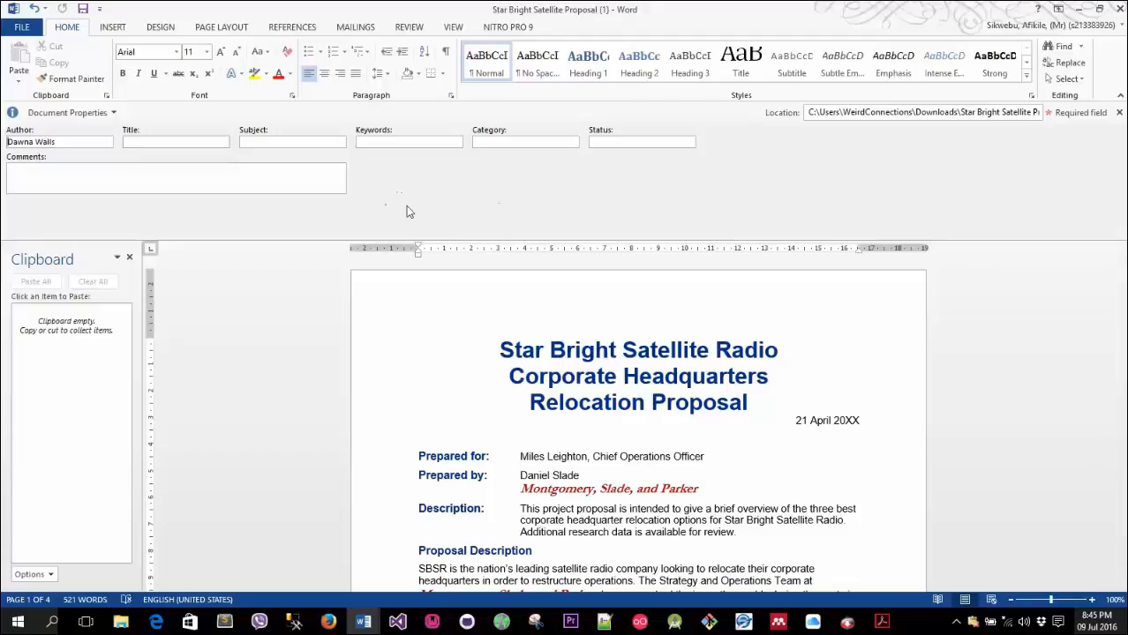
{"action": "left_click", "coordinate": [106, 96]}
Open the document's advanced properties and enter the manager's full name in the summary
{"action": "left_click", "coordinate": [113, 113]}
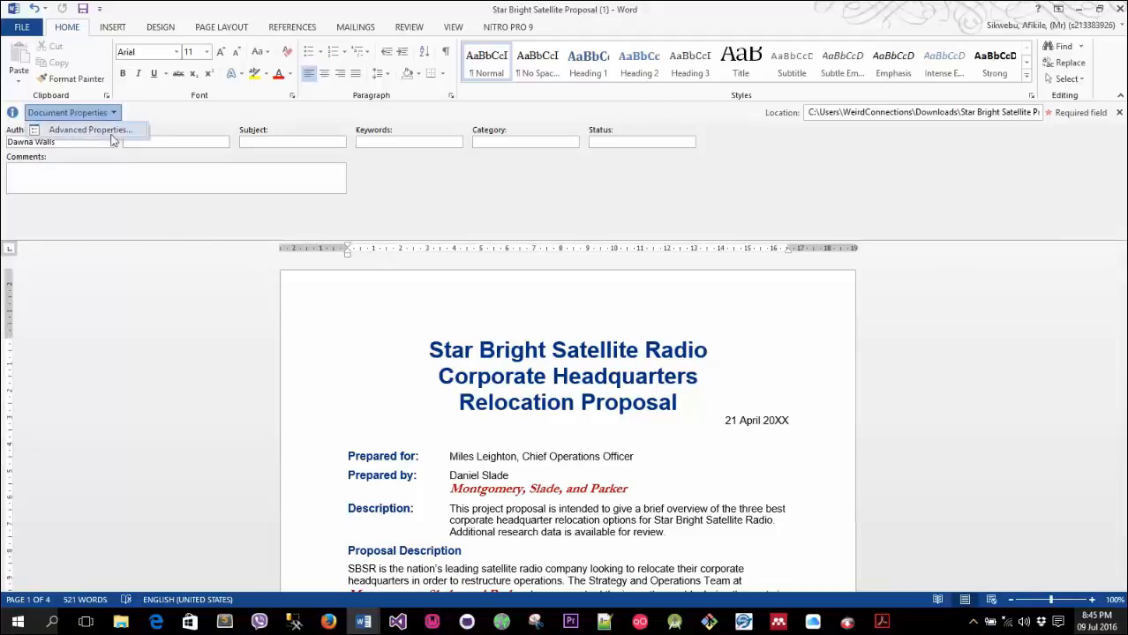
{"action": "left_click", "coordinate": [83, 130]}
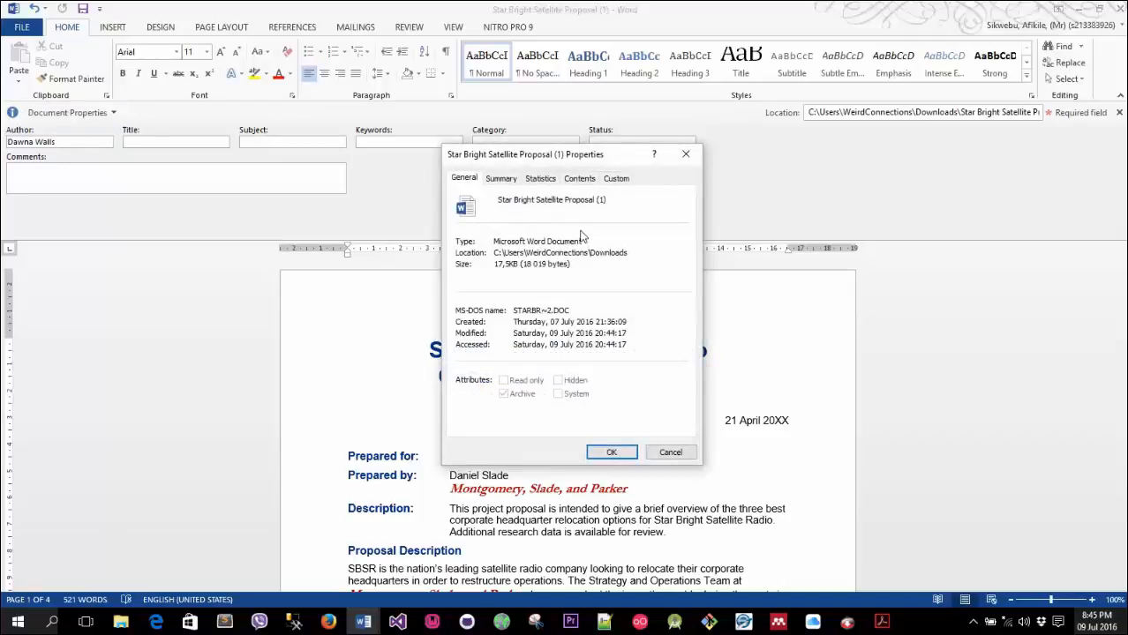
{"action": "left_click", "coordinate": [501, 178]}
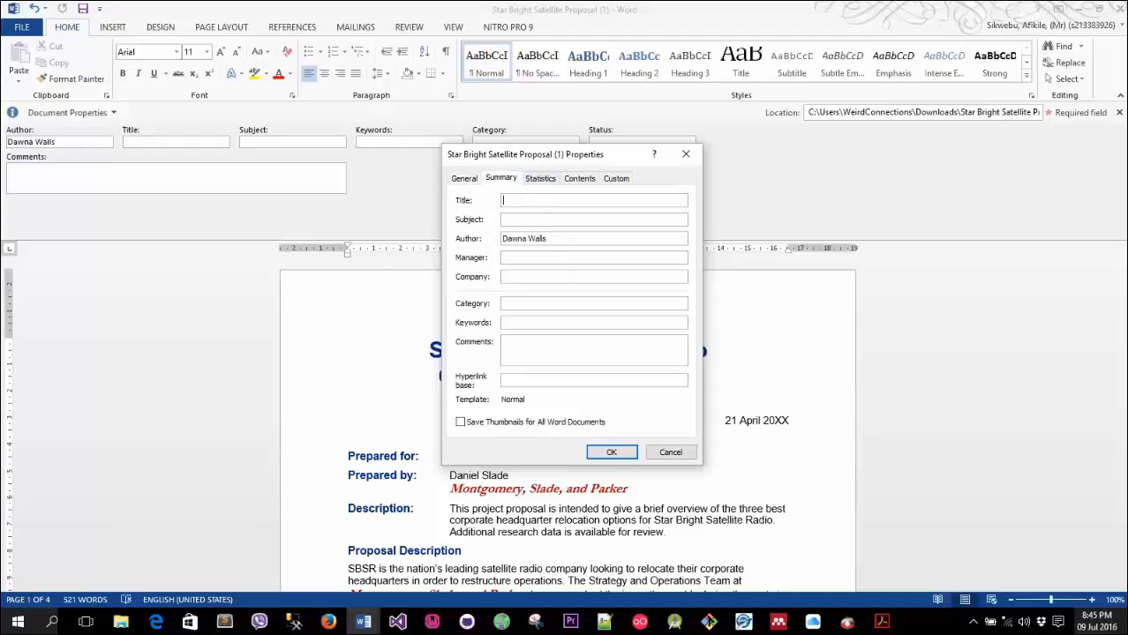
{"action": "key", "text": "alt+Tab"}
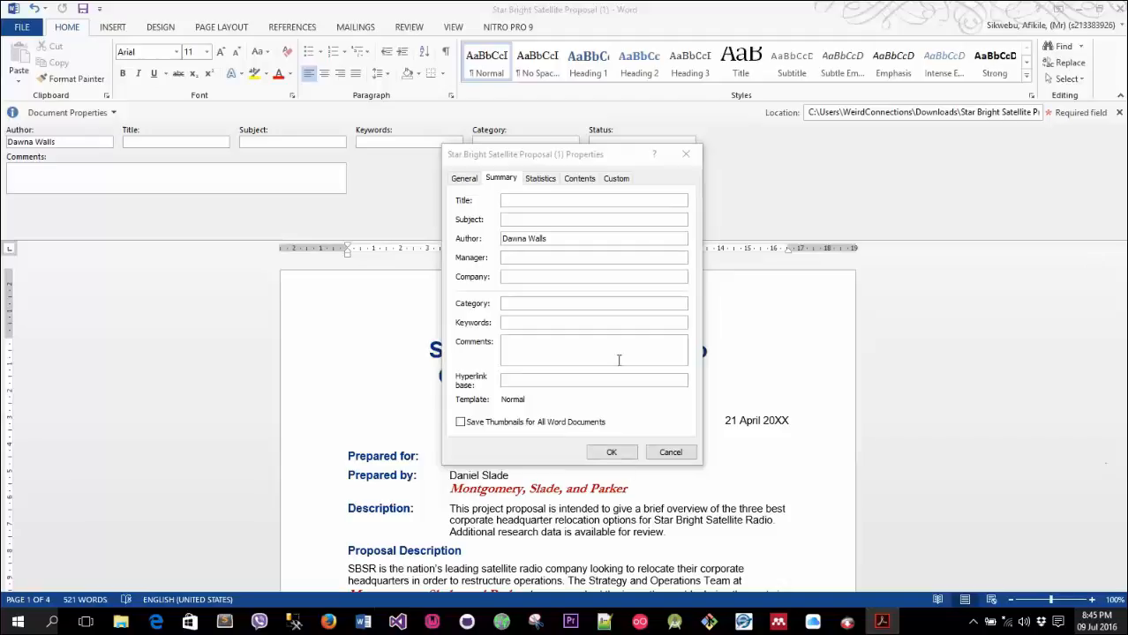
{"action": "left_click", "coordinate": [516, 257]}
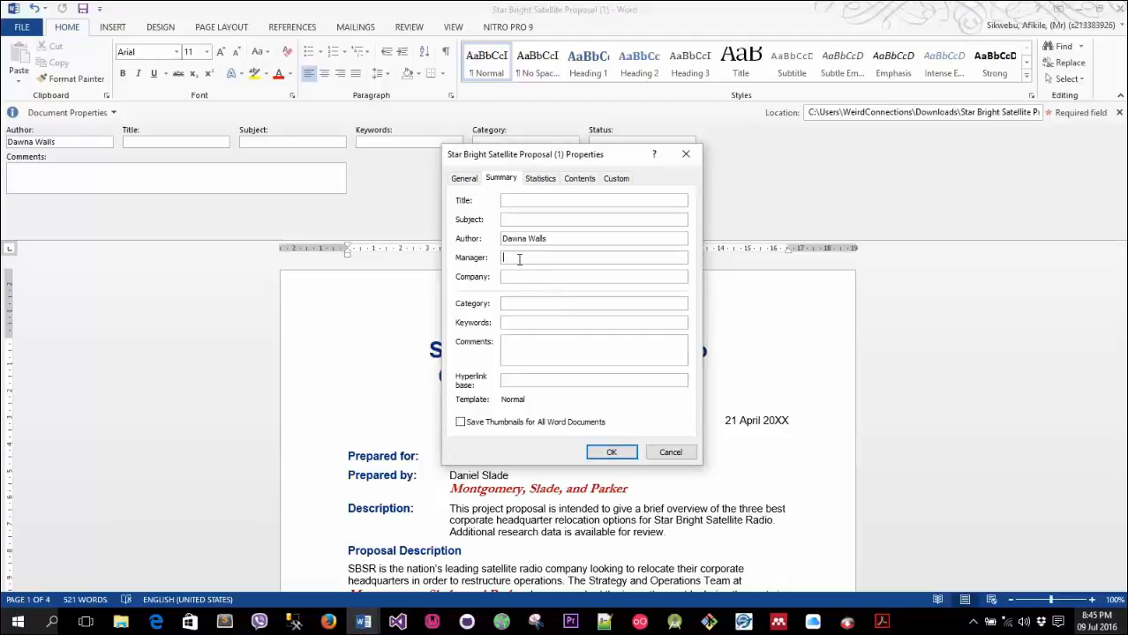
{"action": "type", "text": "Aggie Becker"}
Set the company to Star Bright Satellite Radio and the keywords to "policies, procedures, benefits", and apply the properties
{"action": "key", "text": "alt+Tab"}
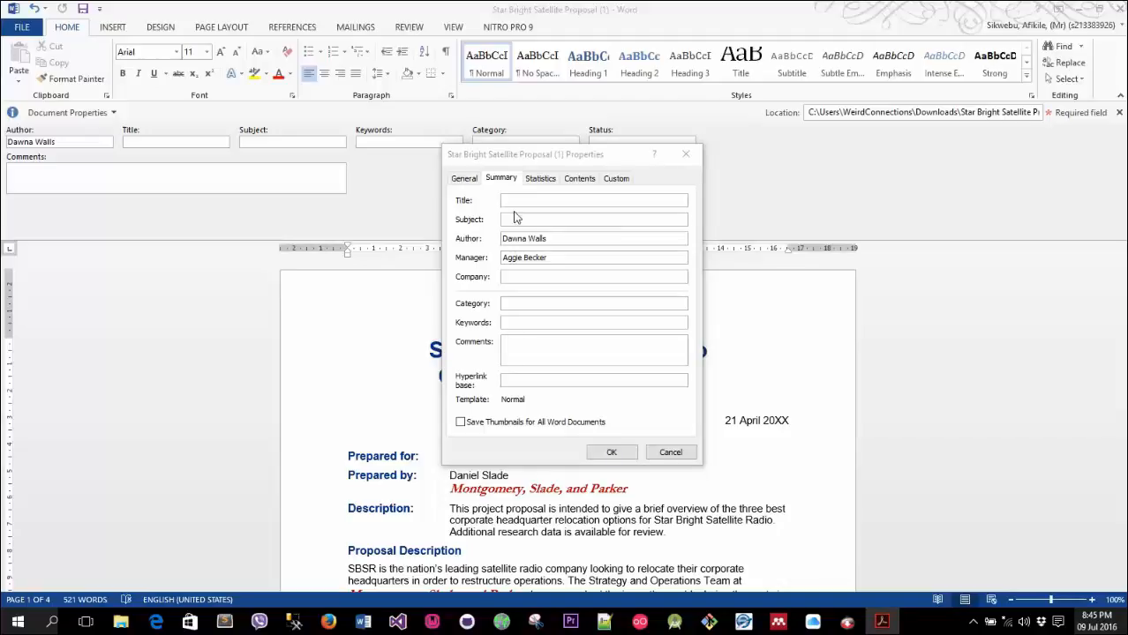
{"action": "left_click", "coordinate": [527, 276]}
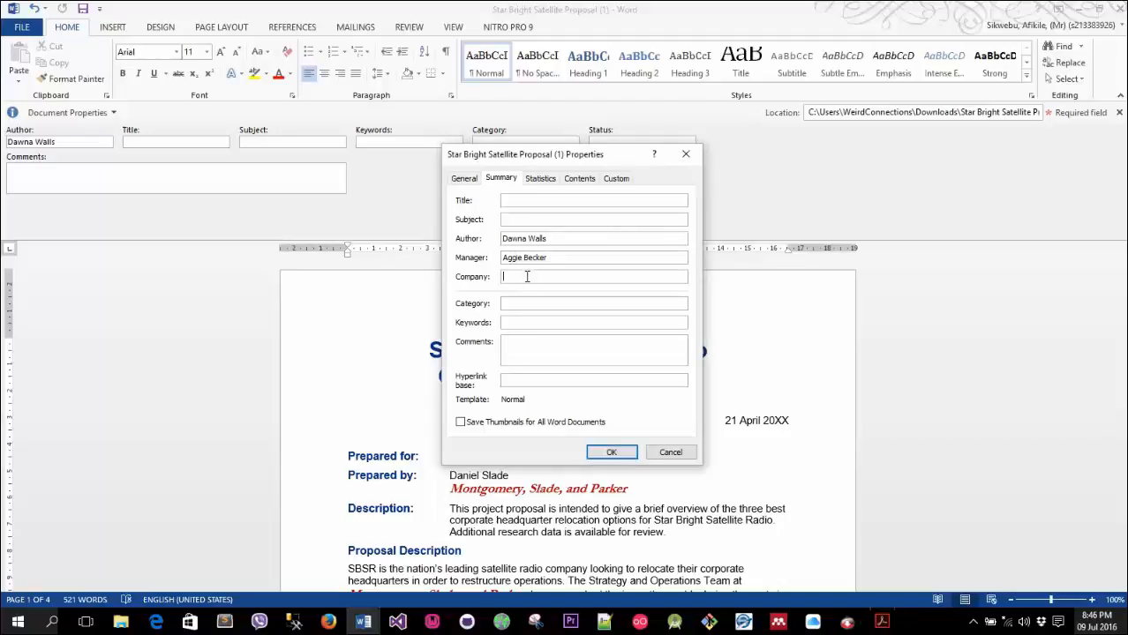
{"action": "key", "text": "ctrl+v"}
{"action": "key", "text": "alt+Tab"}
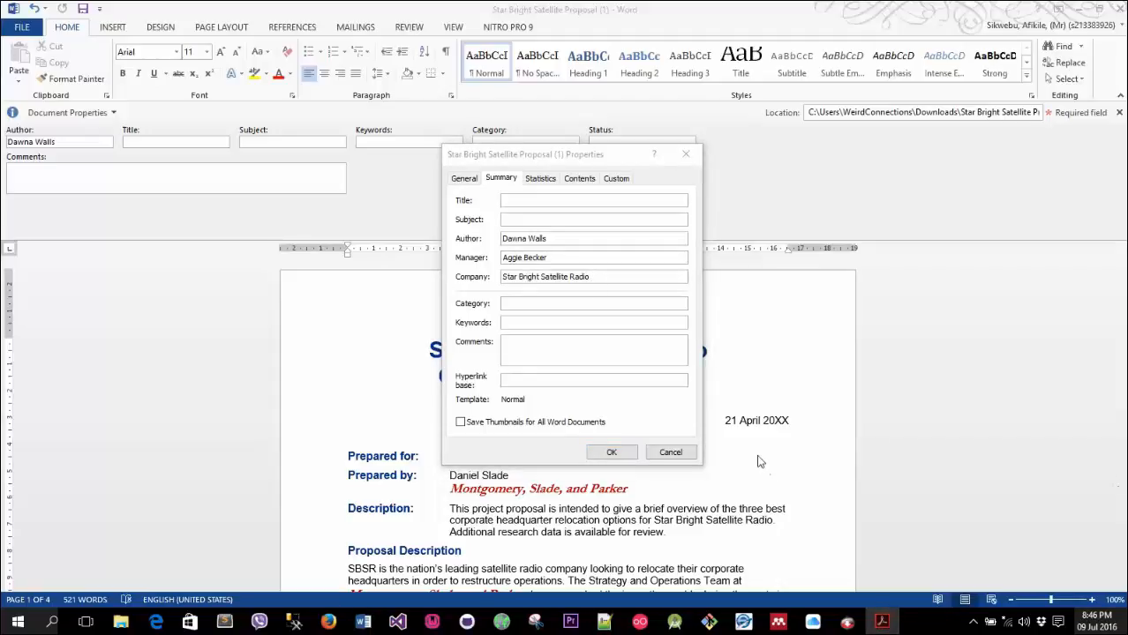
{"action": "left_click", "coordinate": [514, 323]}
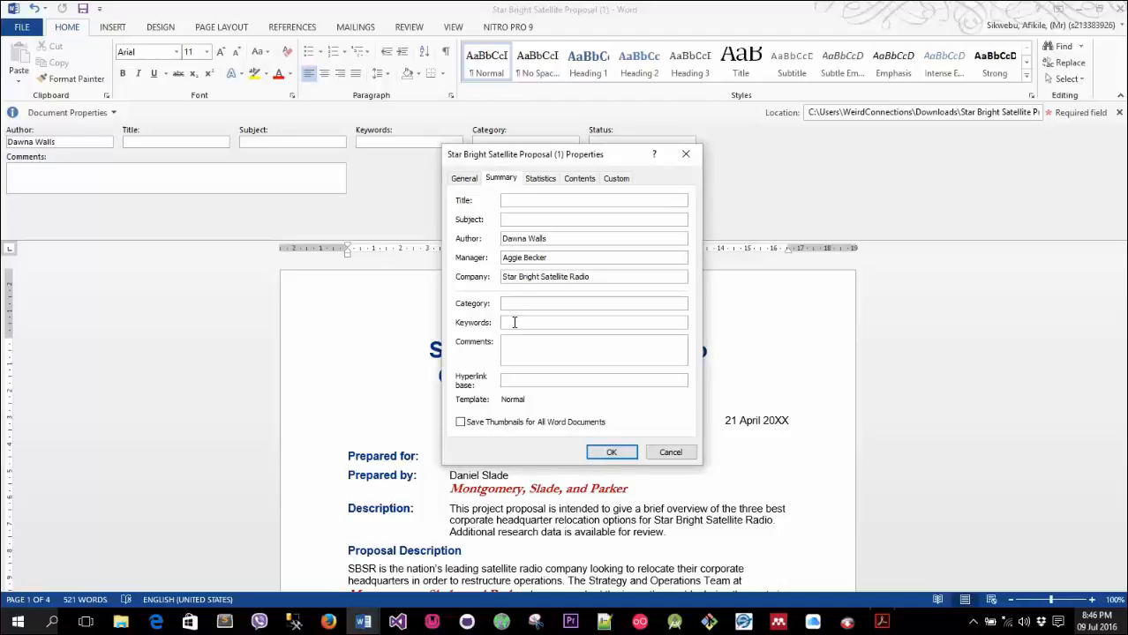
{"action": "type", "text": "policies, procedures, benefits"}
{"action": "left_click", "coordinate": [611, 452]}
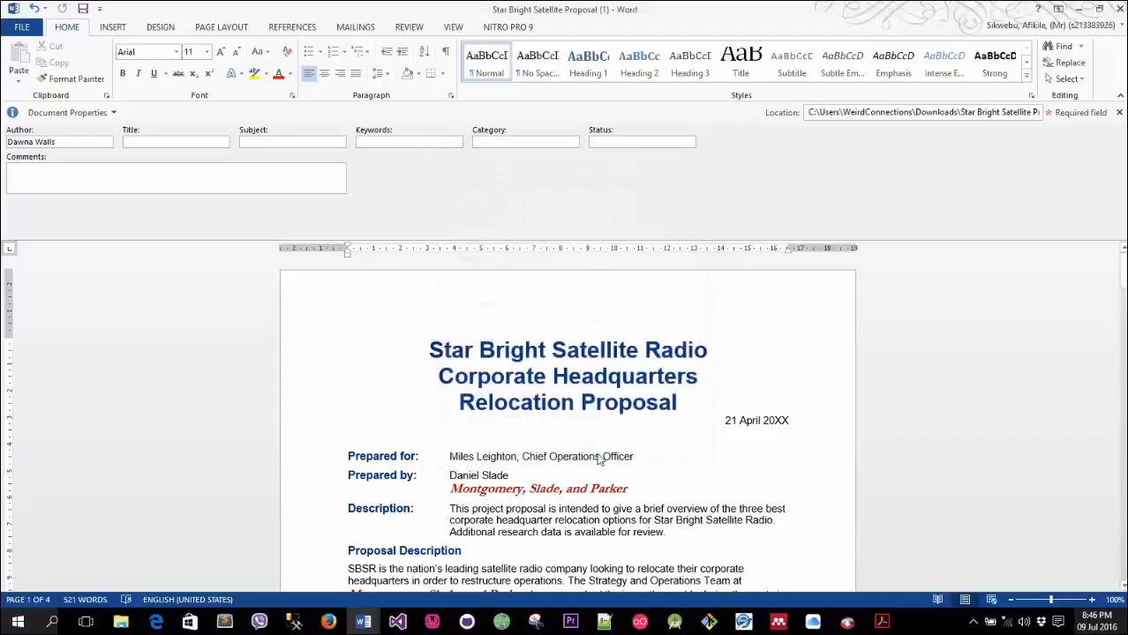
Close the Document Panel and review the document's full property list on the Info page
{"action": "left_click", "coordinate": [1119, 113]}
{"action": "left_click", "coordinate": [23, 30]}
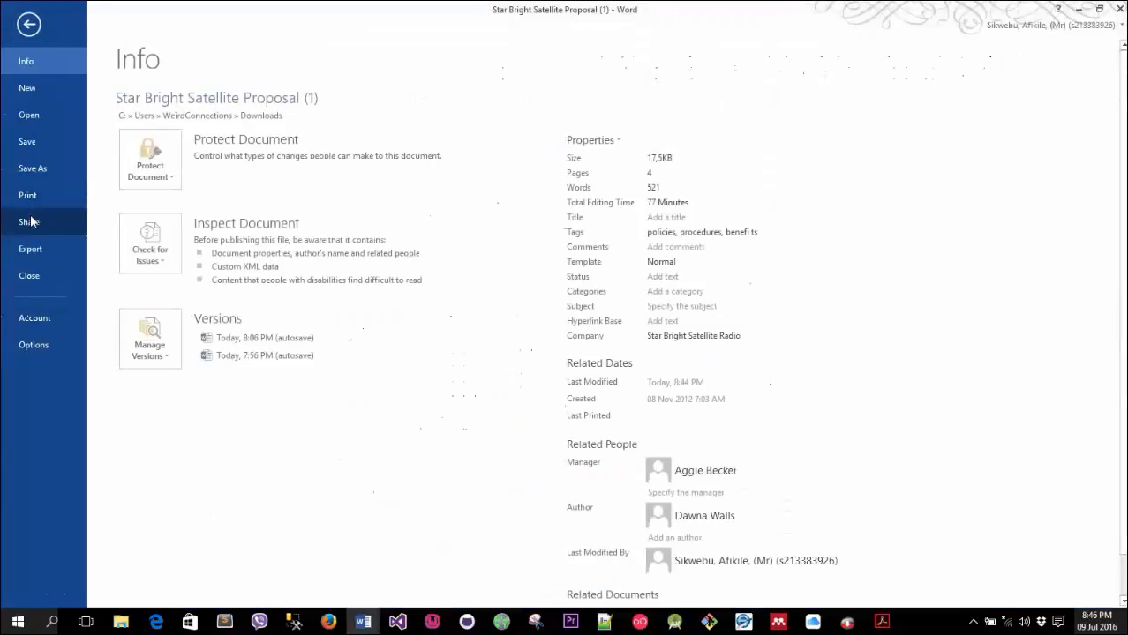
{"action": "scroll", "coordinate": [665, 327], "scroll_direction": "down", "scroll_amount": 2}
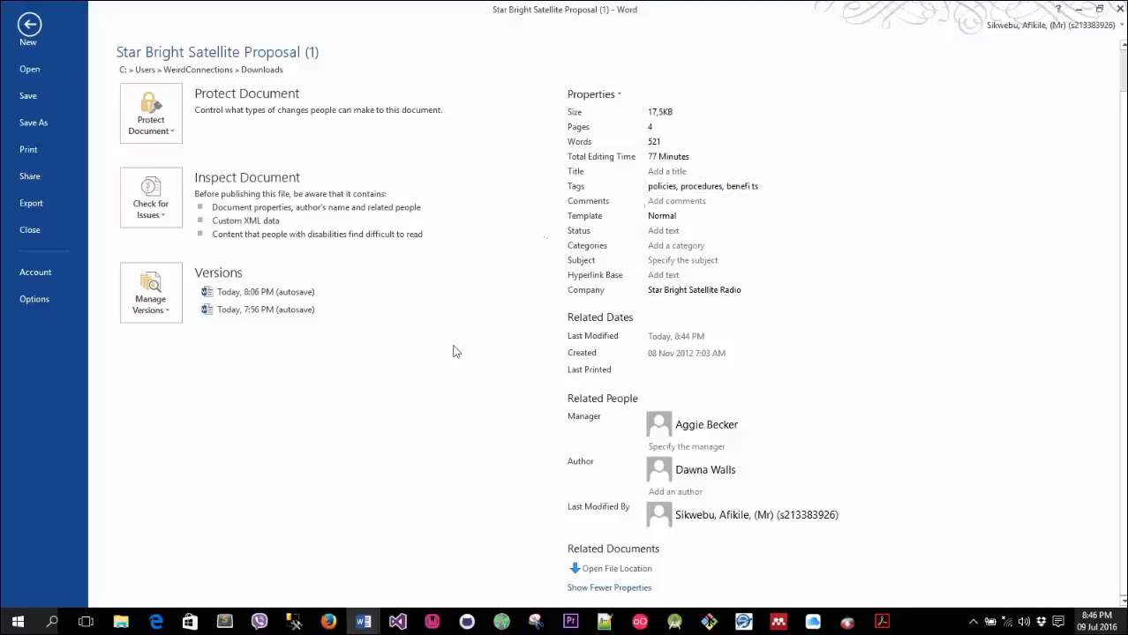
{"action": "key", "text": "alt+Tab"}
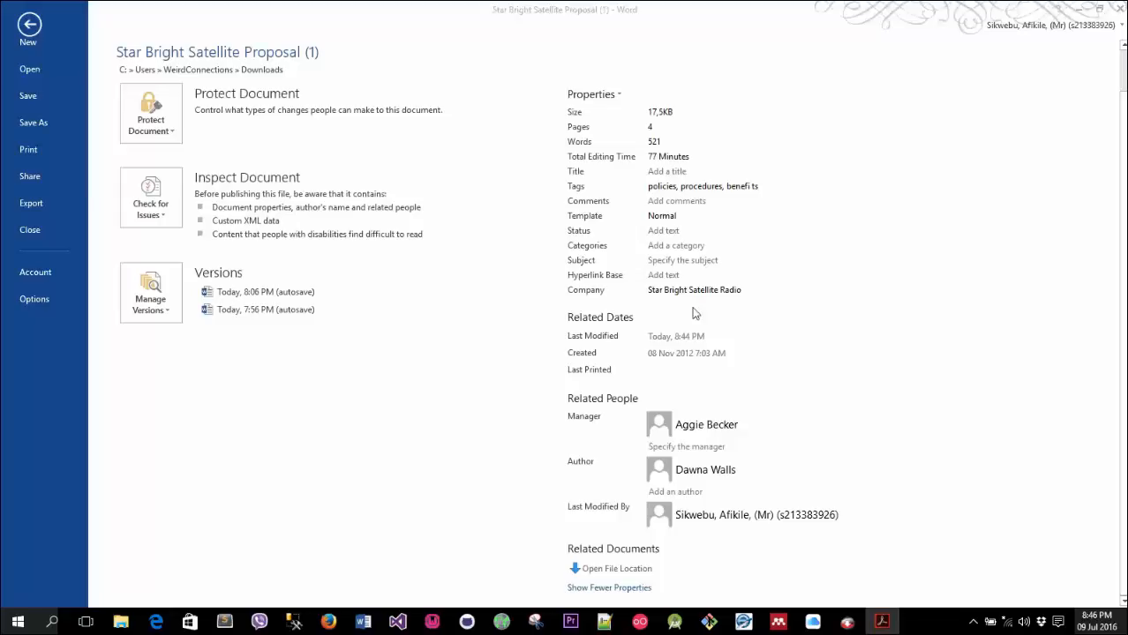
Leave the Info page and close the Star Bright Satellite Proposal document
{"action": "left_click", "coordinate": [25, 25]}
{"action": "left_click", "coordinate": [32, 27]}
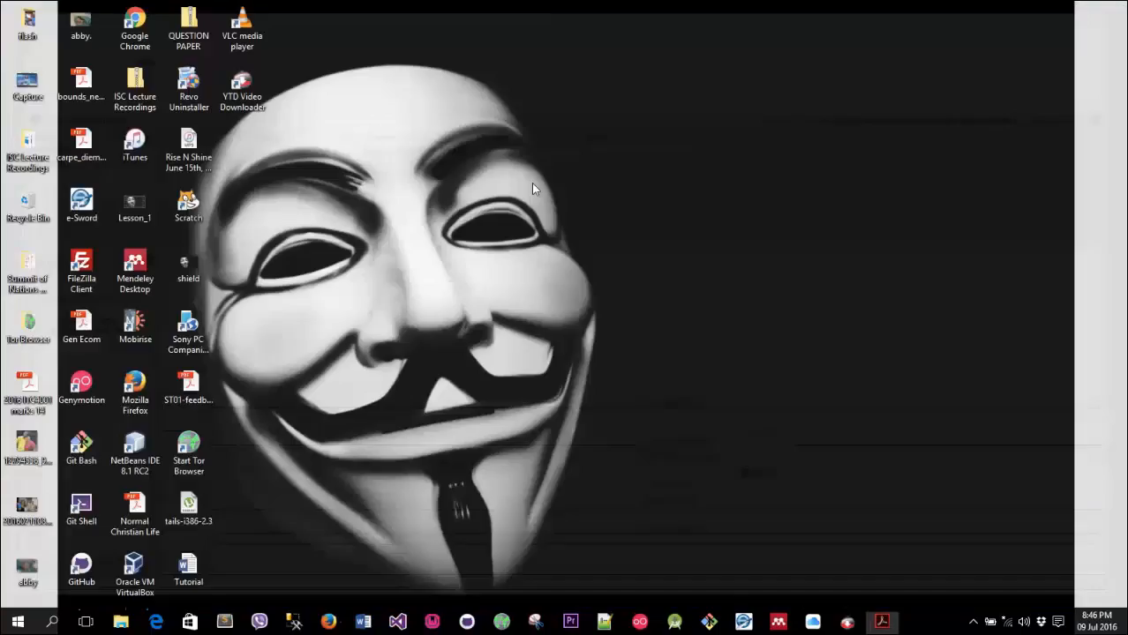
{"action": "left_click", "coordinate": [1119, 9]}
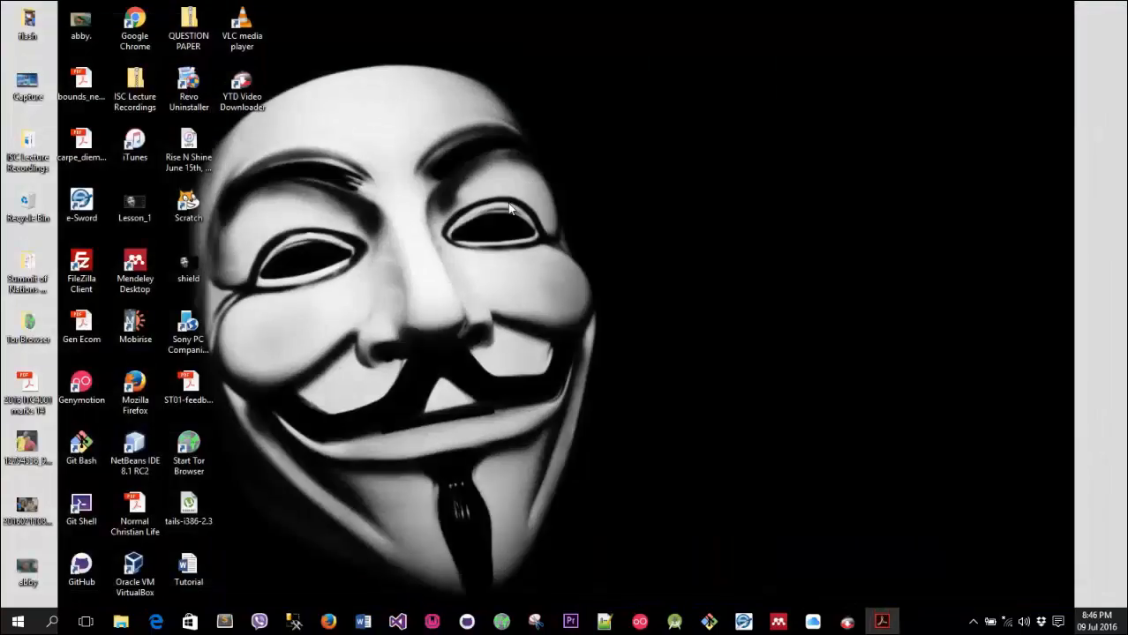